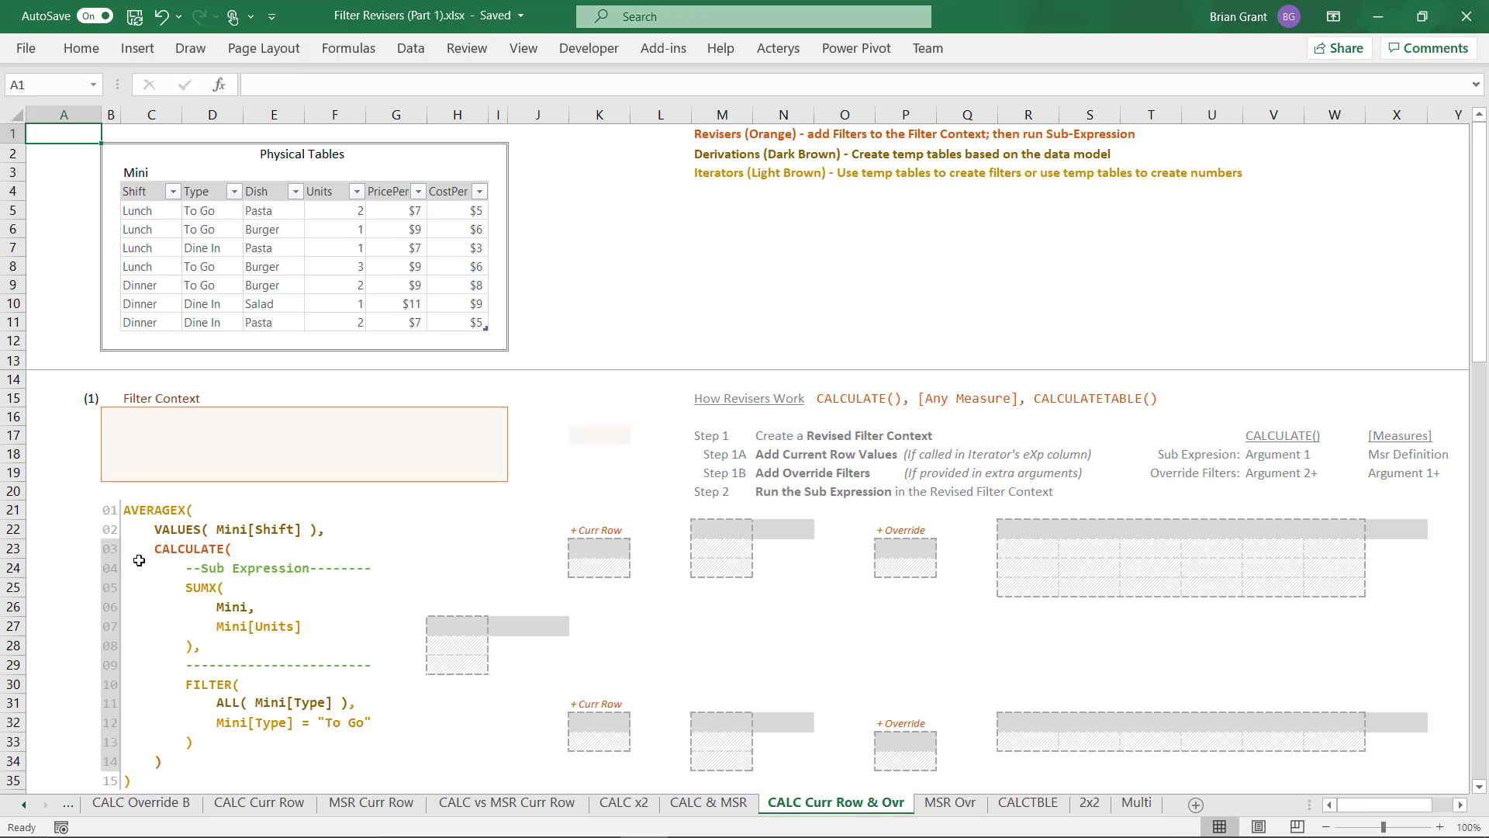
drag(115, 549, 436, 777)
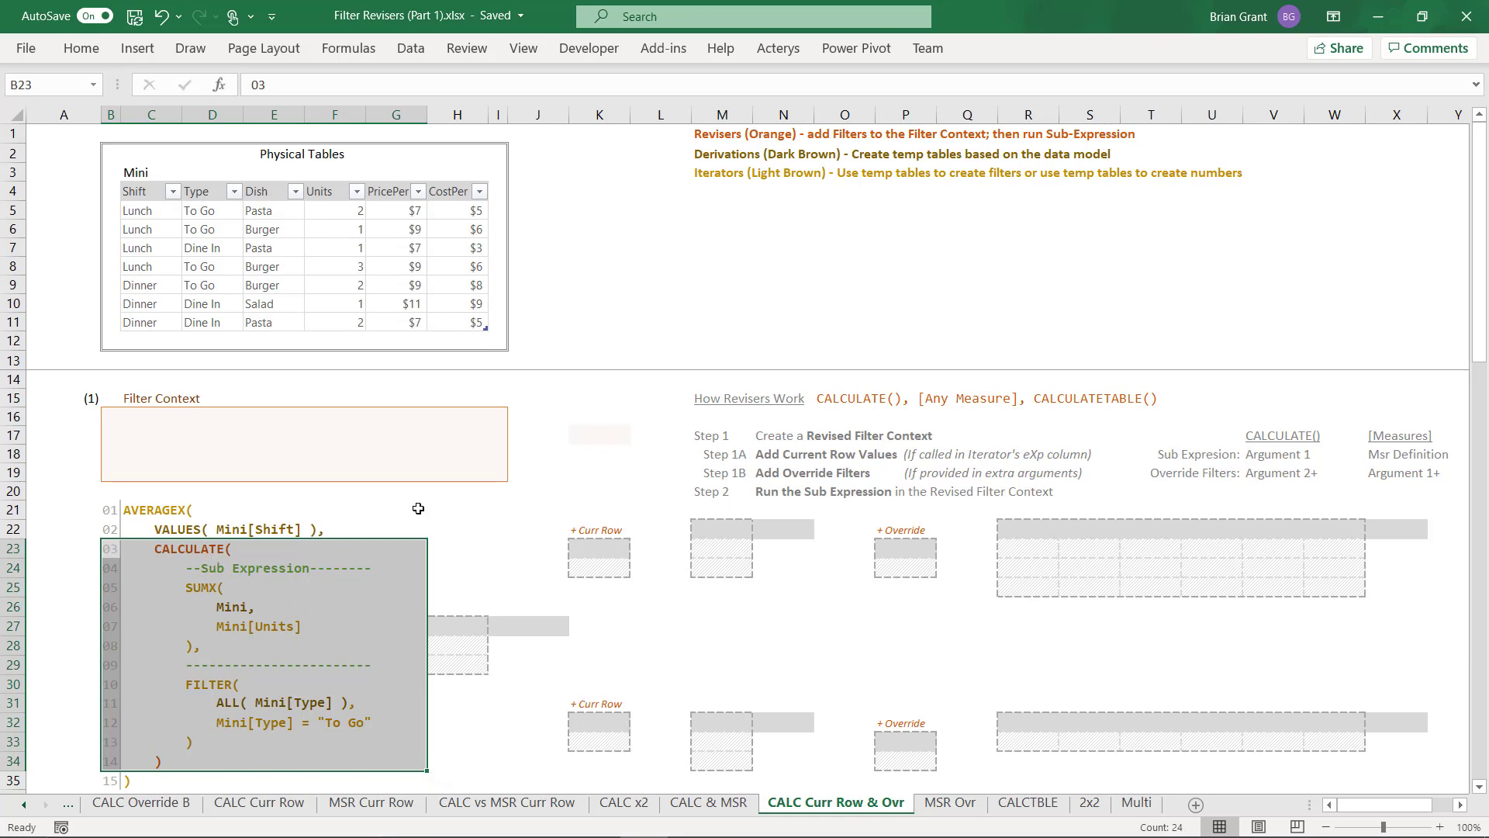
click(464, 507)
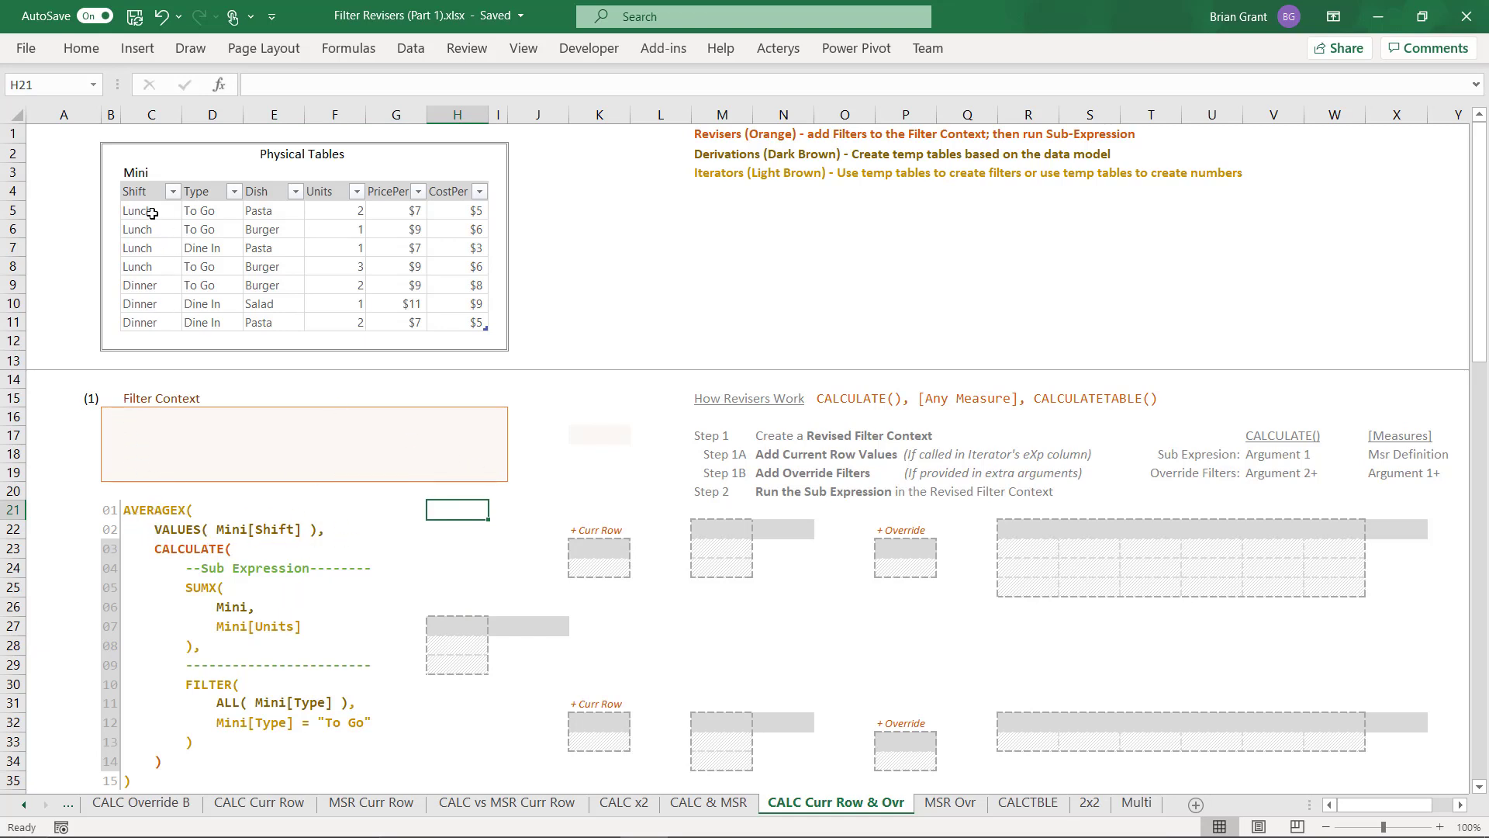
Step: Fill the temp table beside the formula in H27:H29 with the header Shift and the rows Lunch and Dinner
click(452, 627)
text(Shi)
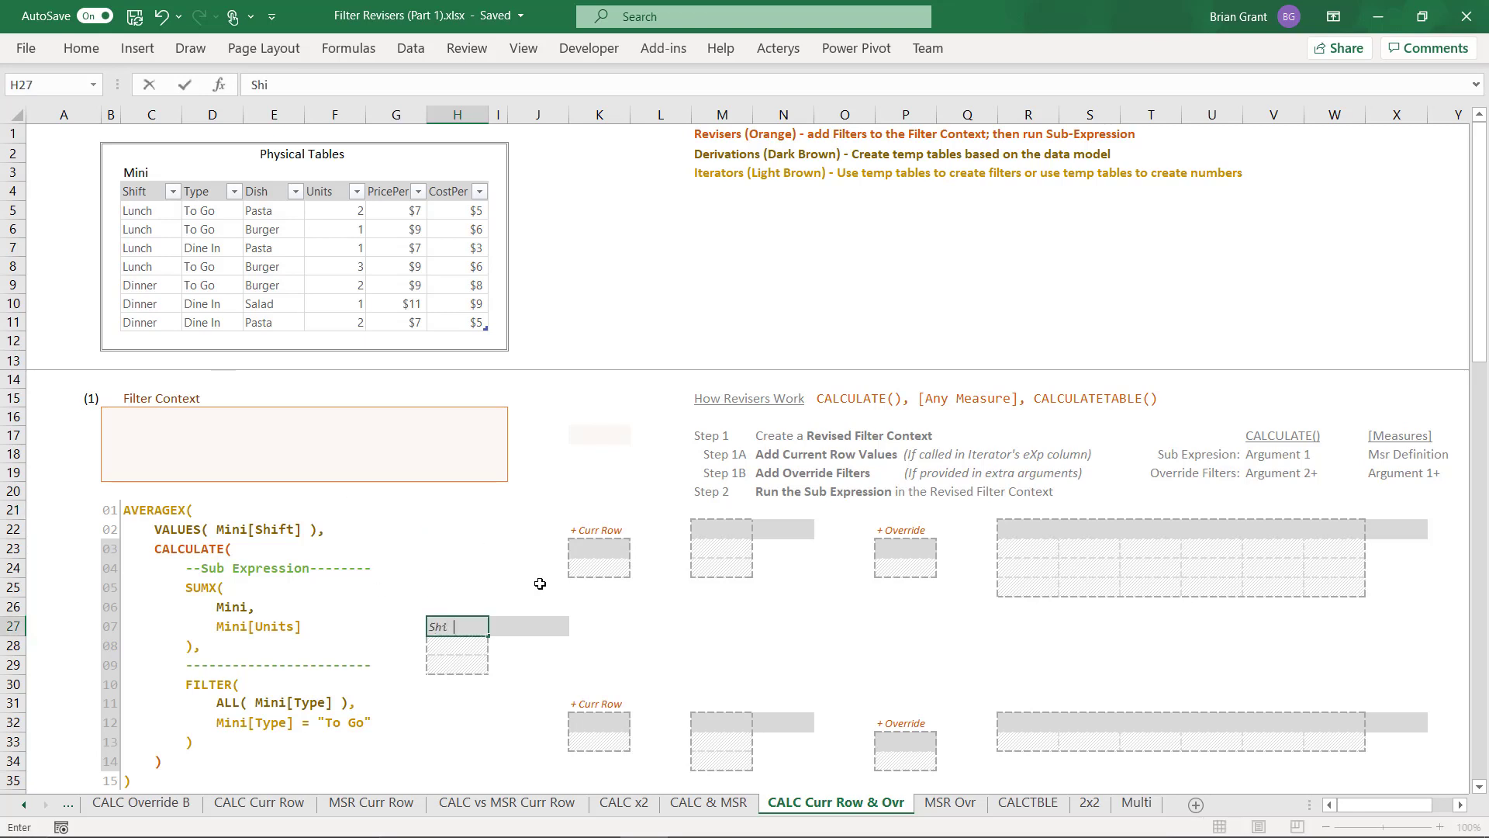
text(ft)
key(Return)
text(Lunch)
key(Return)
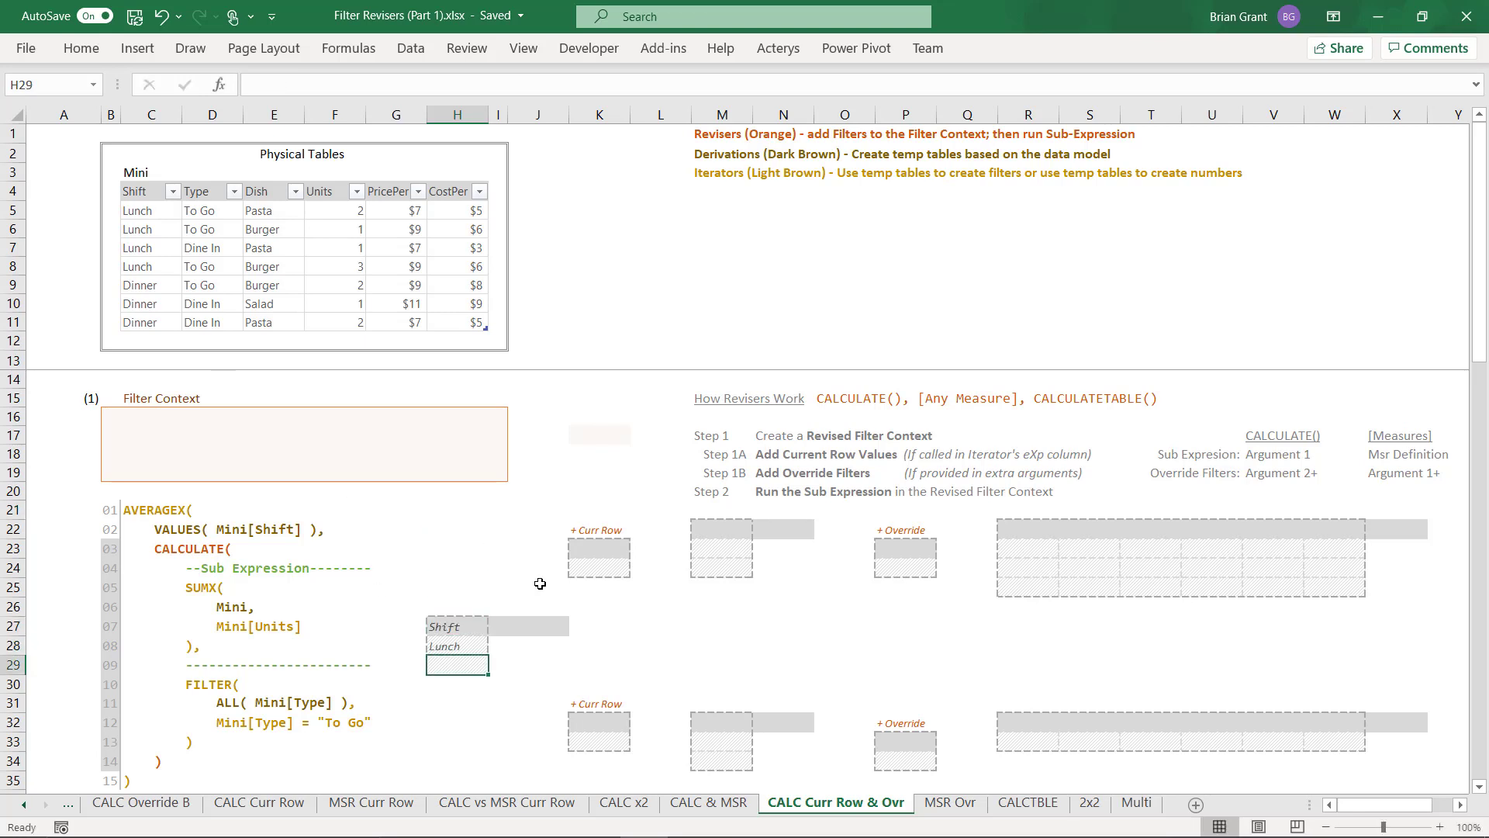
text(Dinner)
key(Return)
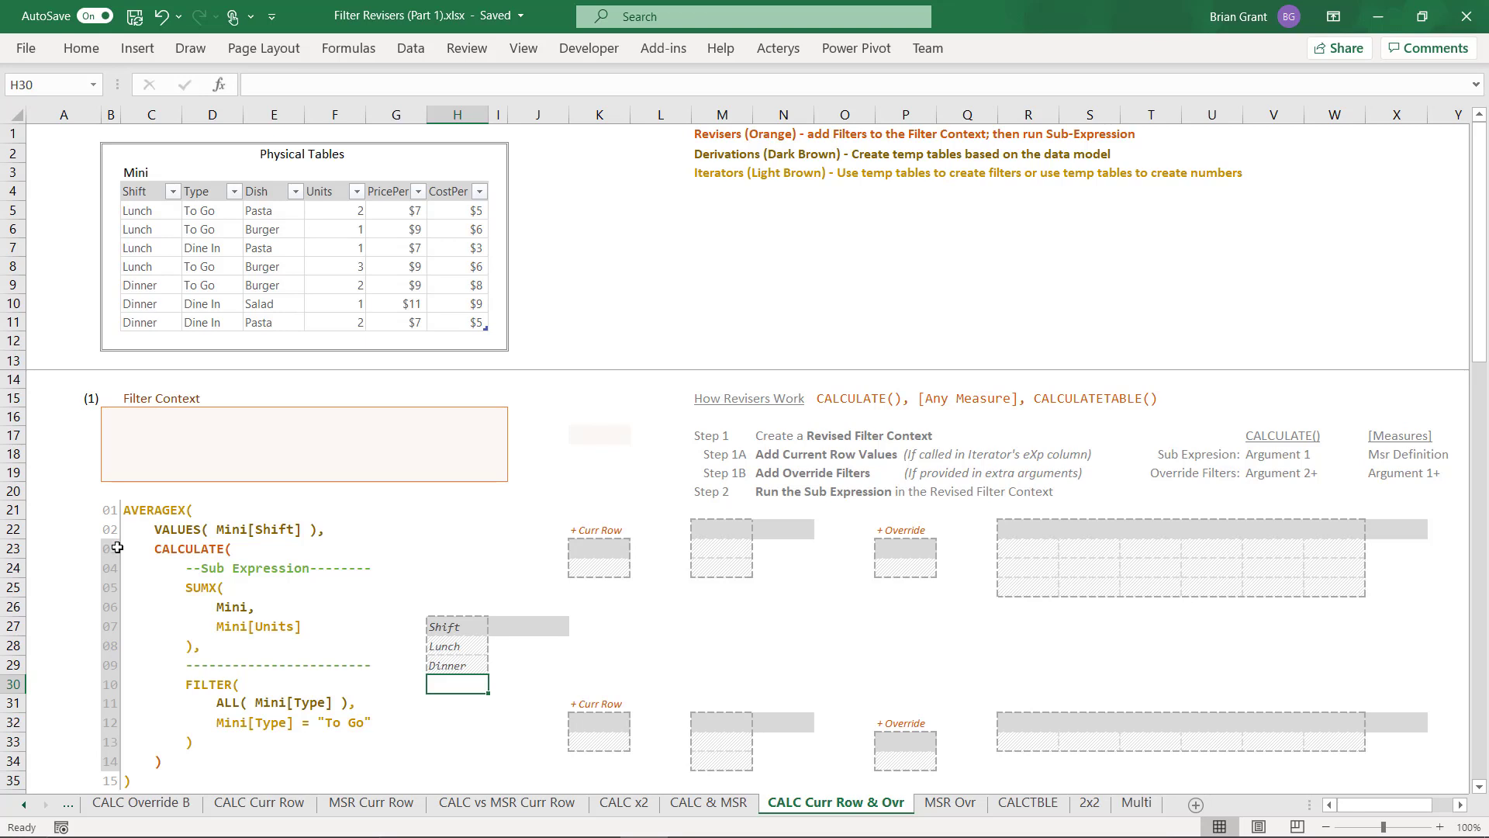
Step: Add the header eXp beside Shift in cell J27 for the CALCULATE expression column
drag(117, 547, 360, 754)
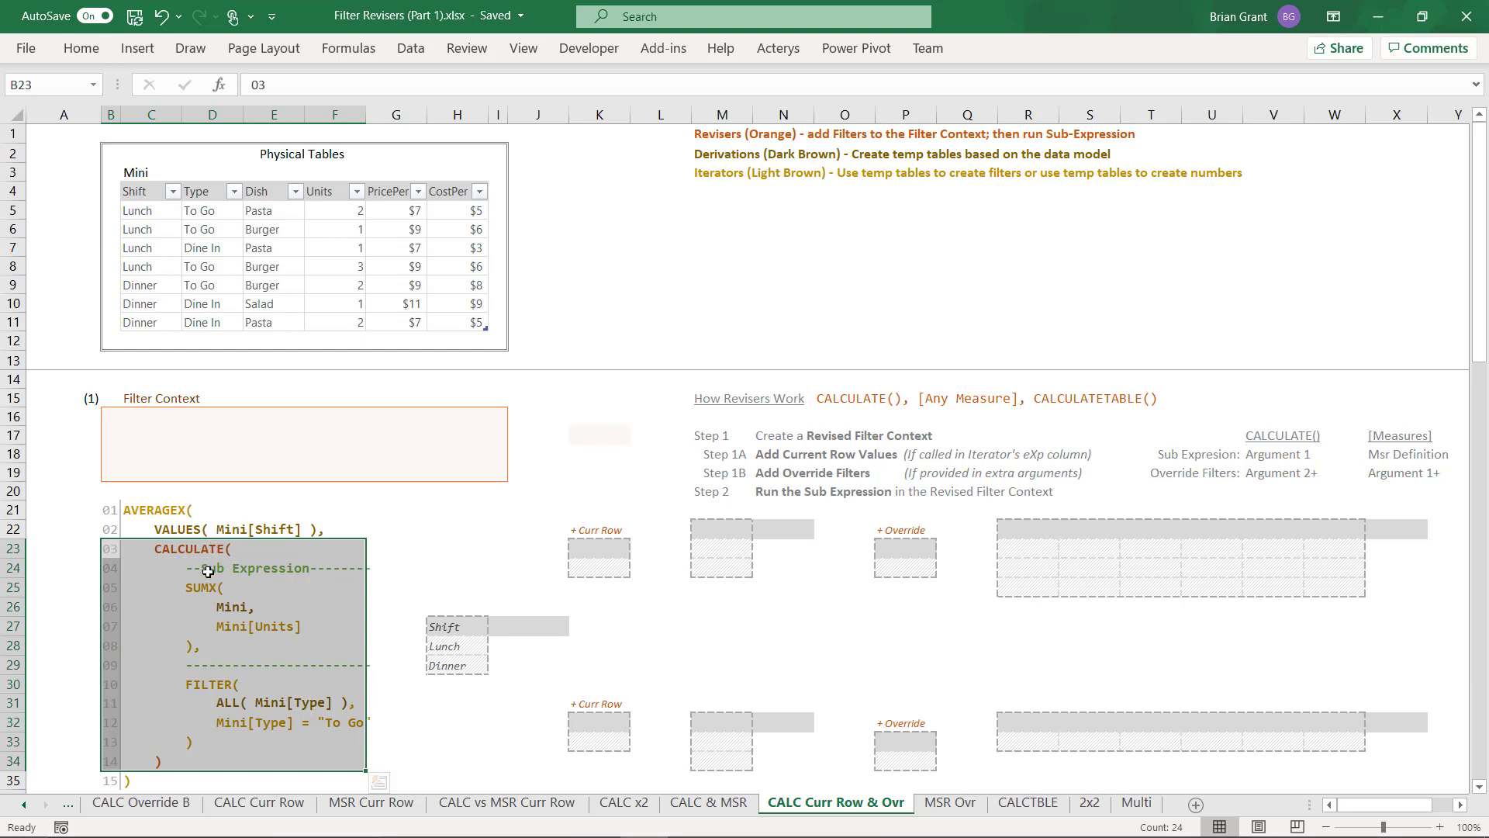
click(541, 628)
text(eXp)
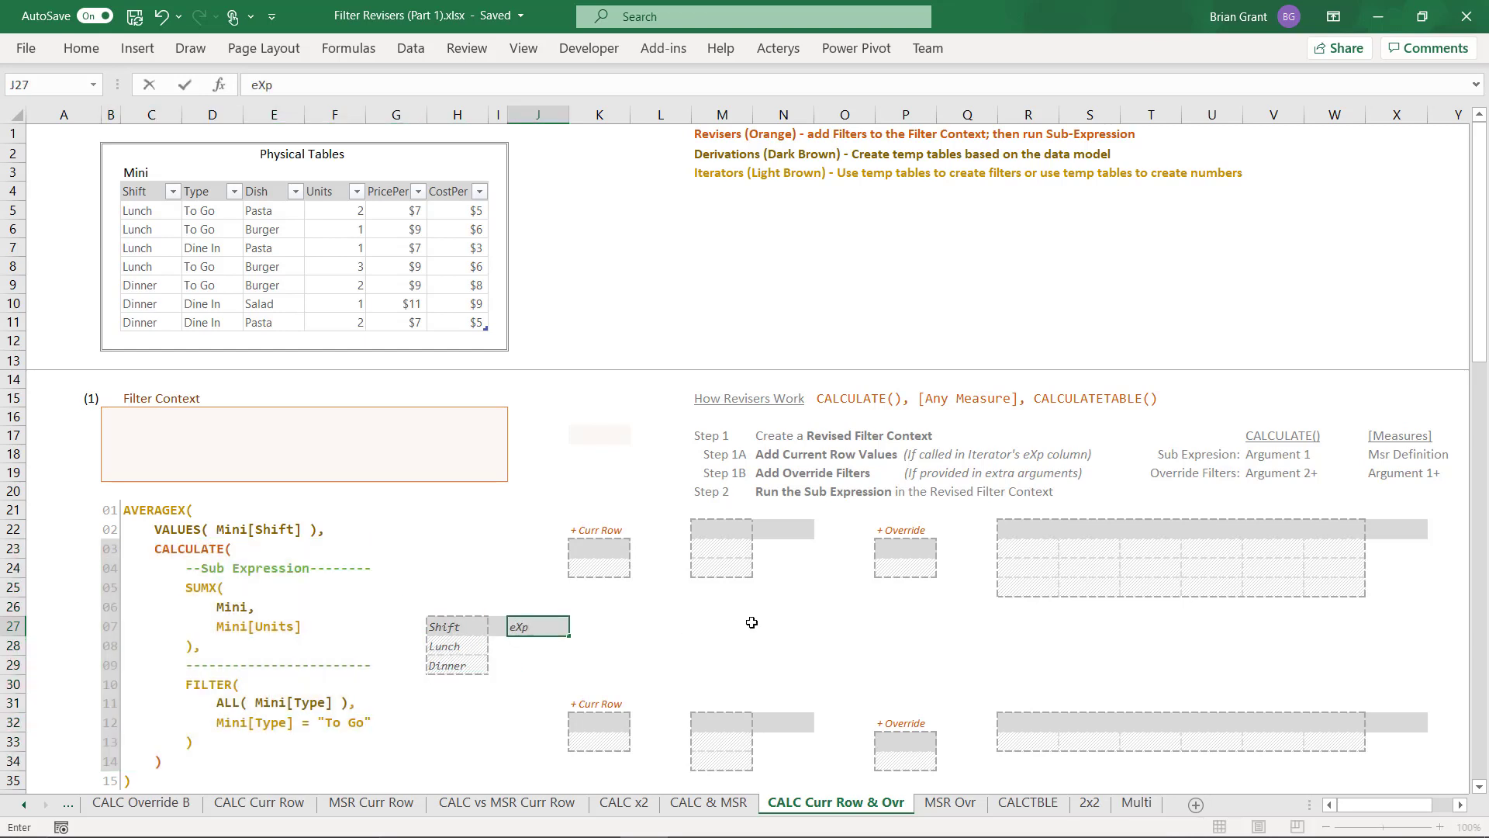
key(Return)
click(531, 718)
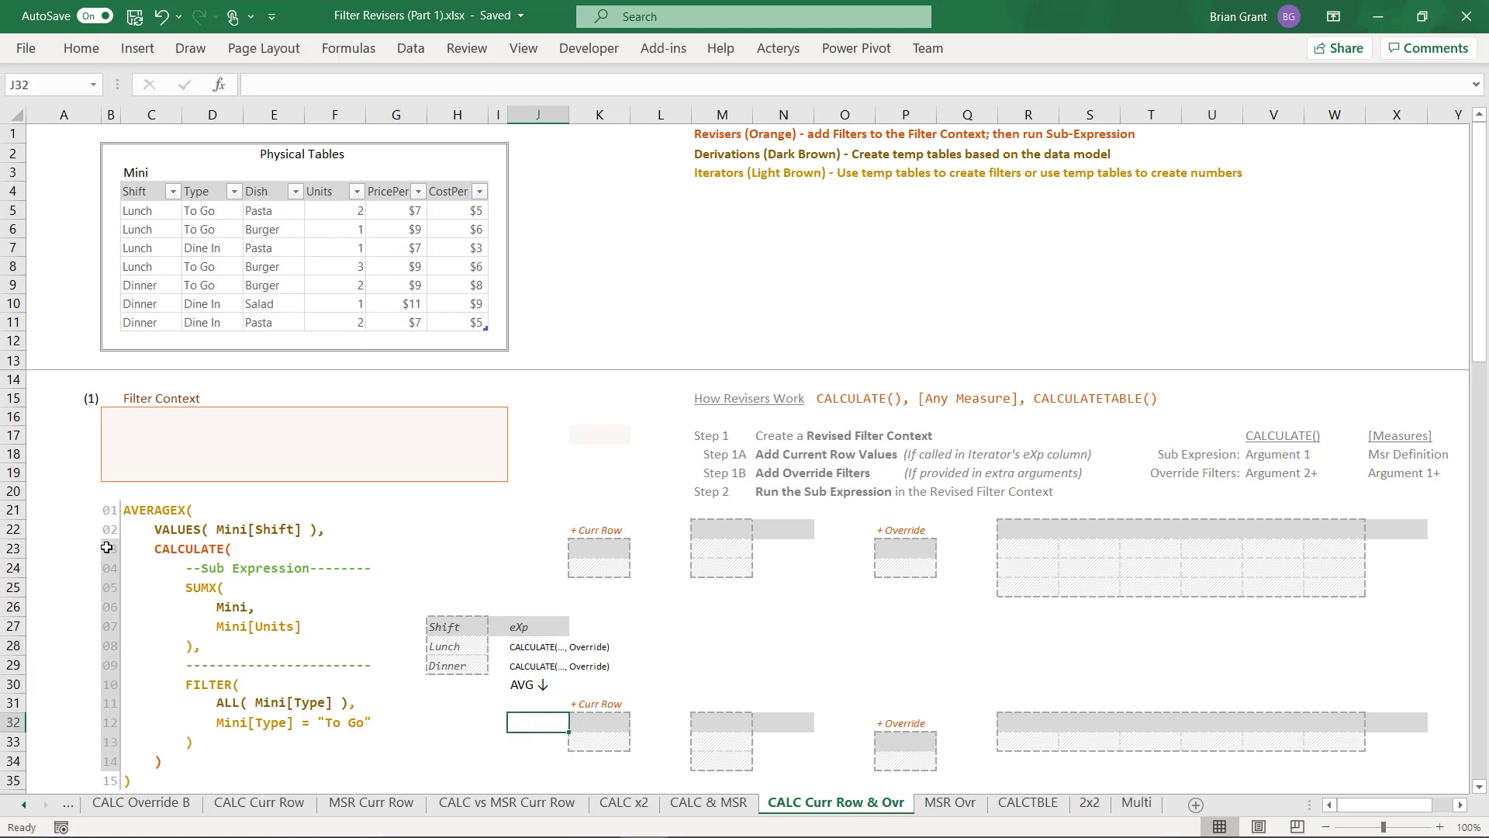
Step: Highlight the Lunch row's CALCULATE cell J28 and the formula line numbers 03 to 14 in yellow
click(525, 650)
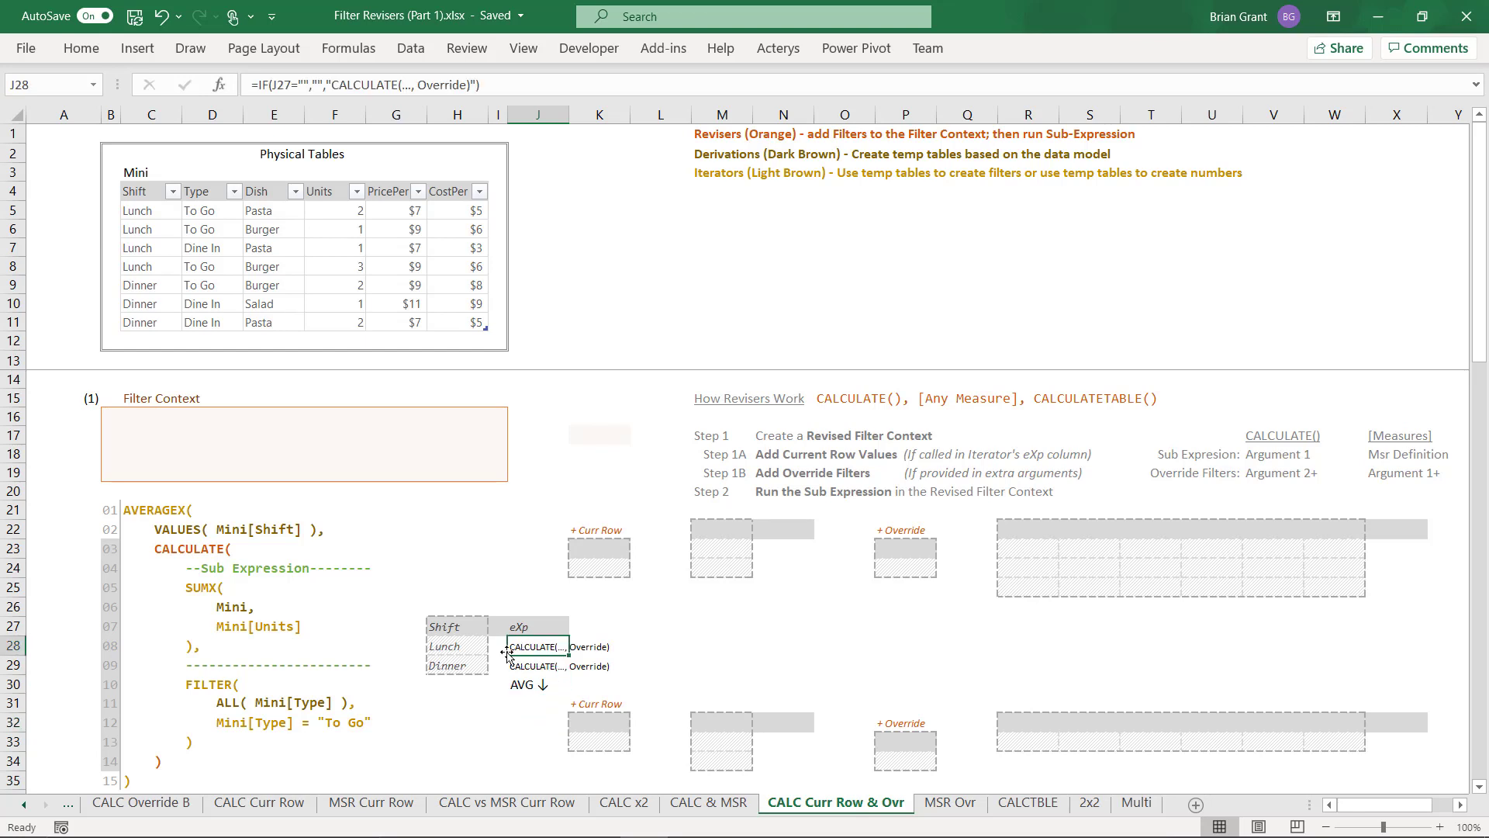
right_click(536, 646)
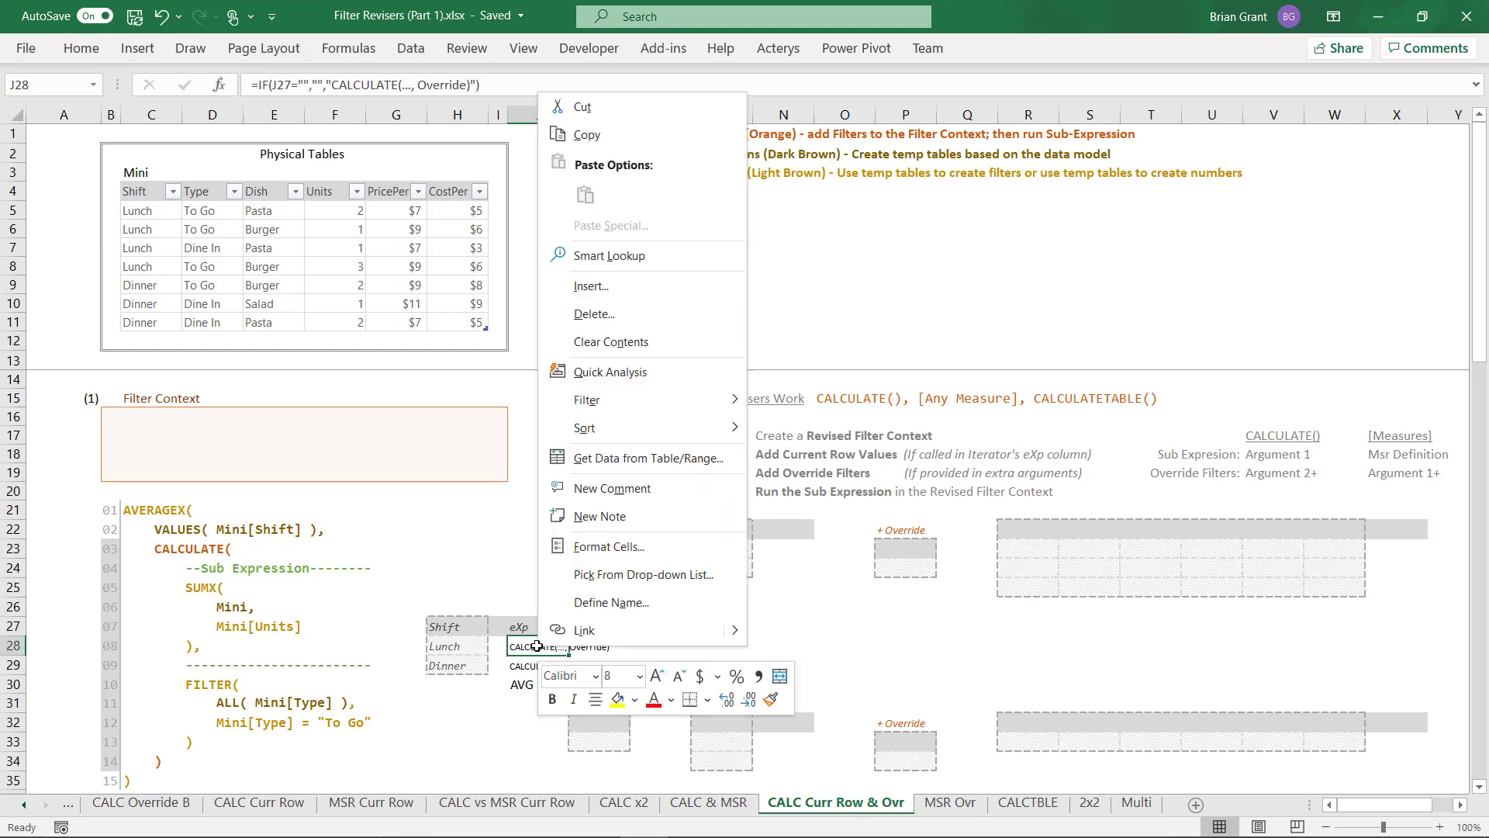
click(618, 699)
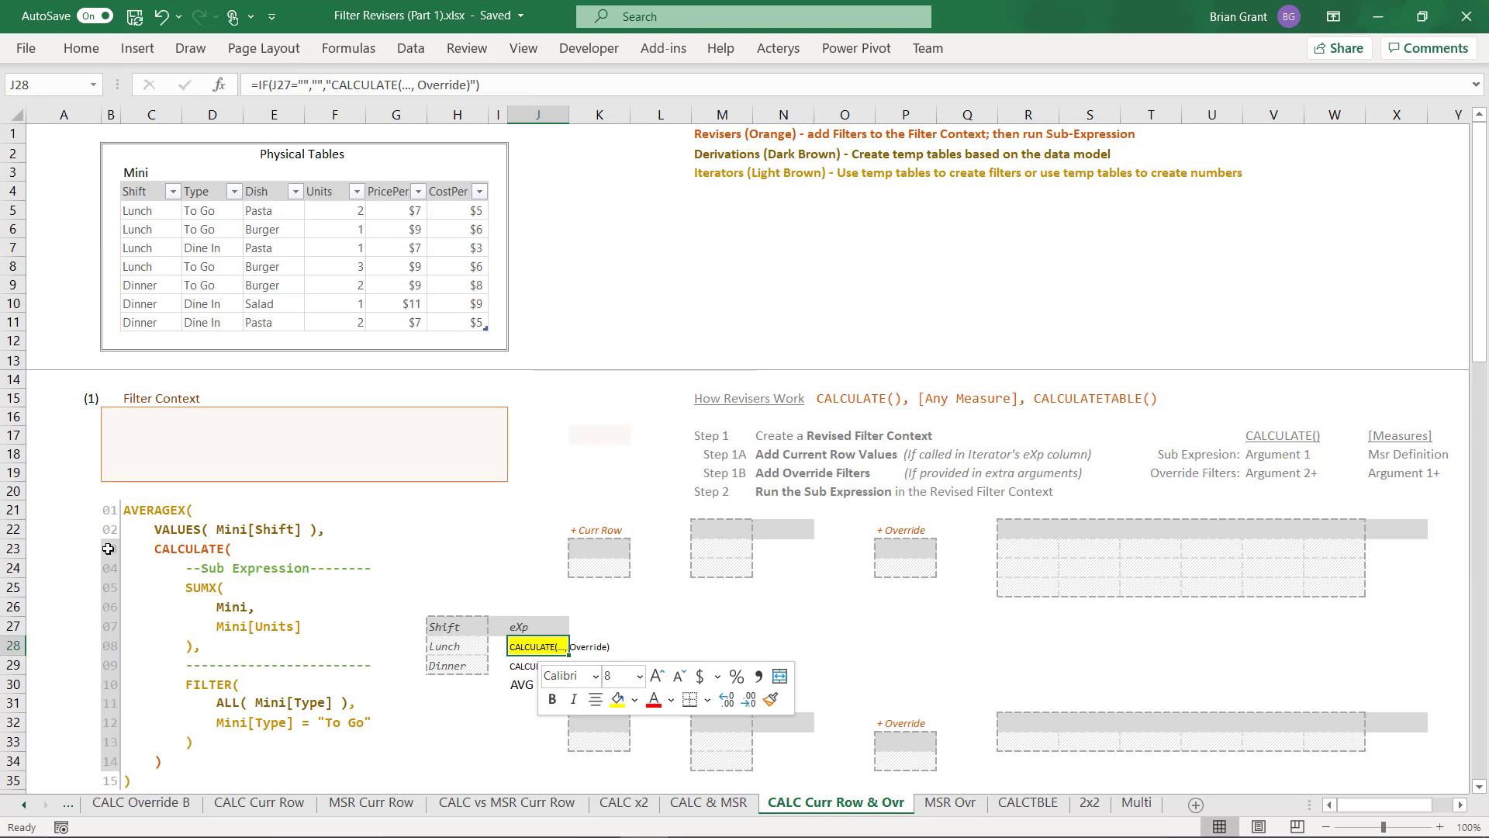
drag(121, 541, 113, 762)
right_click(112, 743)
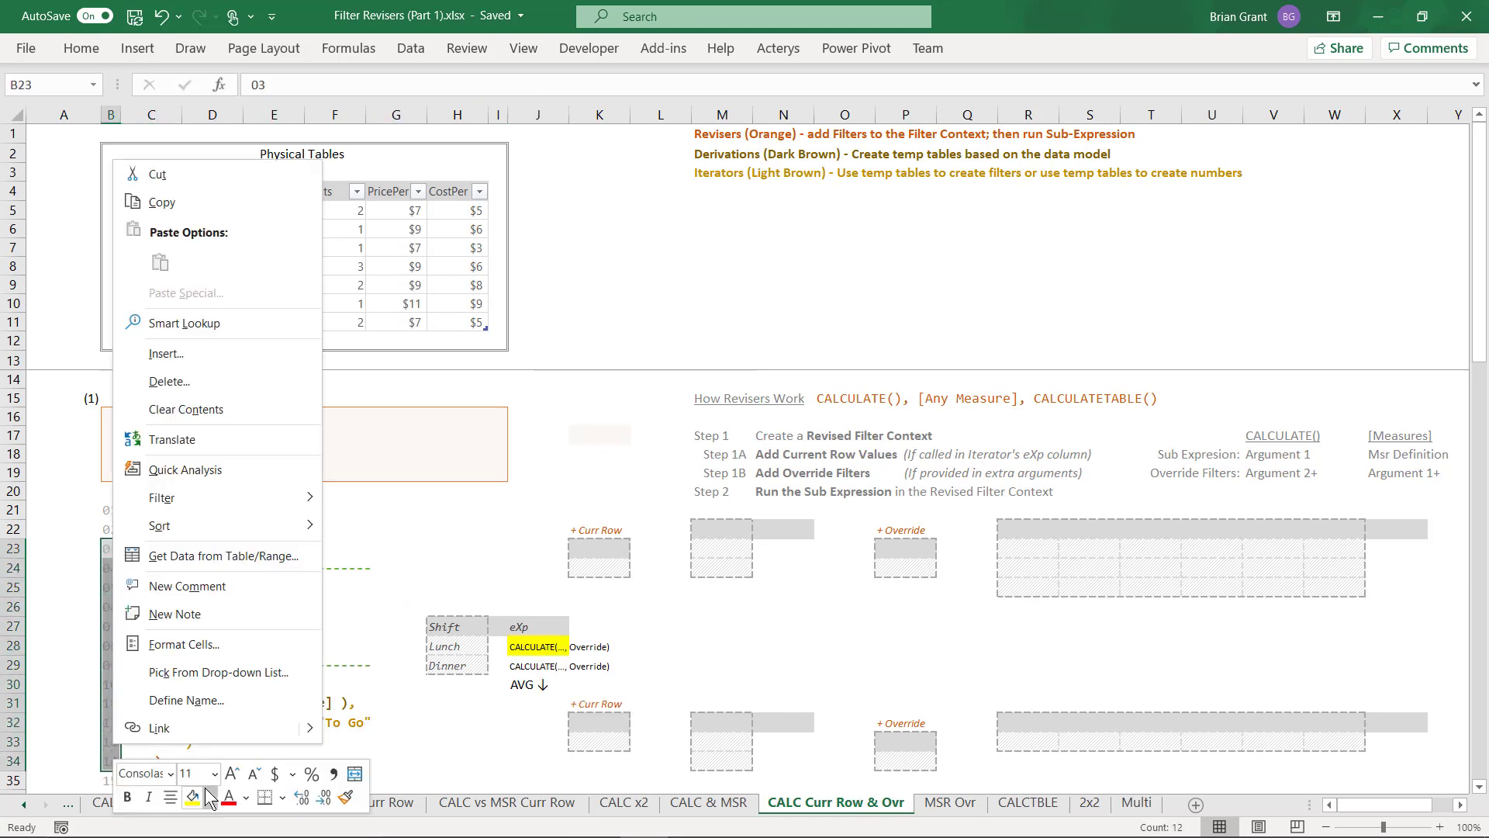
click(192, 796)
click(356, 611)
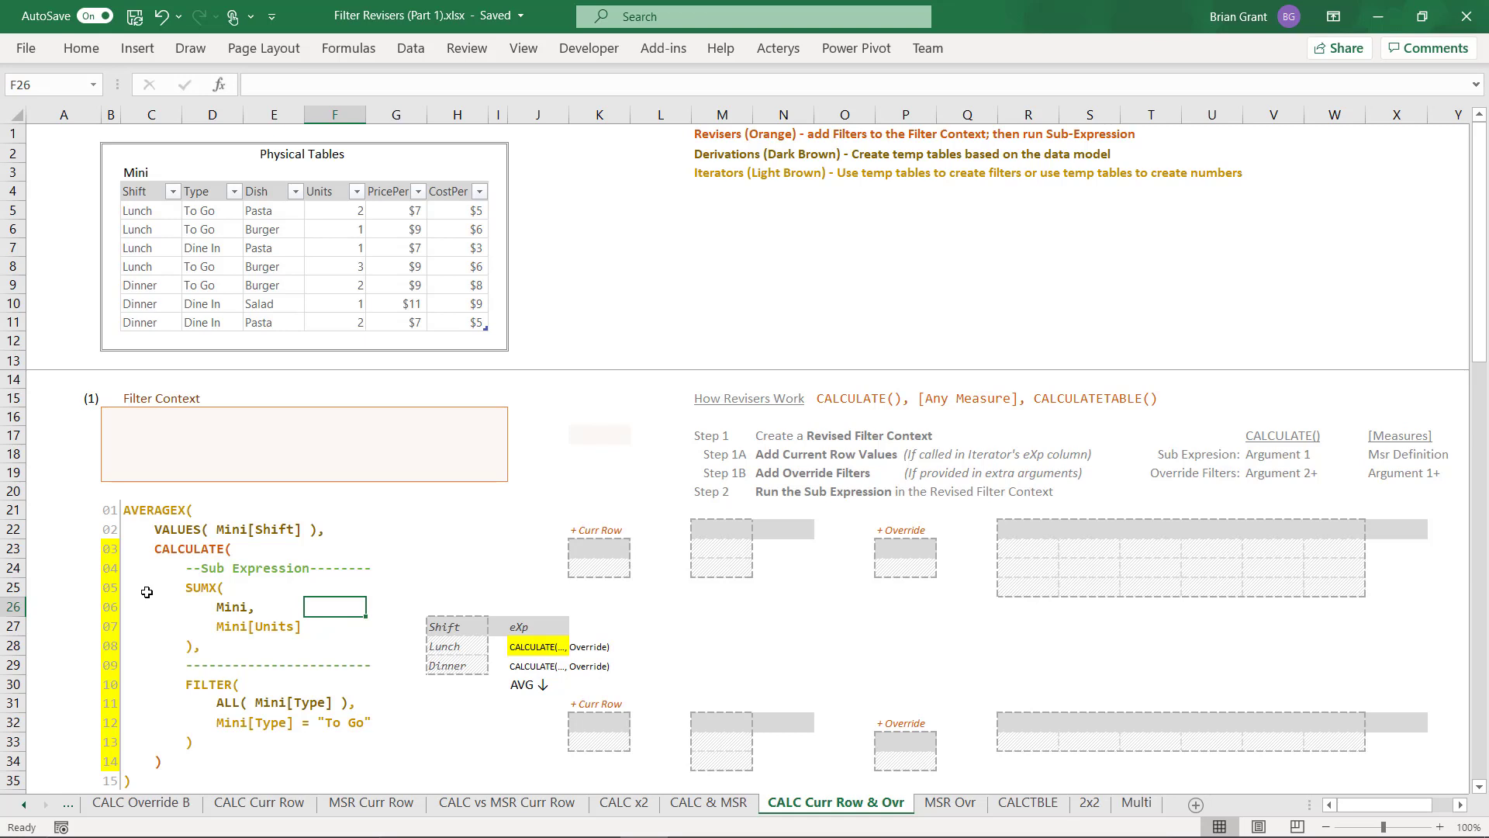
Step: Shade the SUMX sub-expression block in C25:F28 with a light blue fill
drag(147, 591, 352, 646)
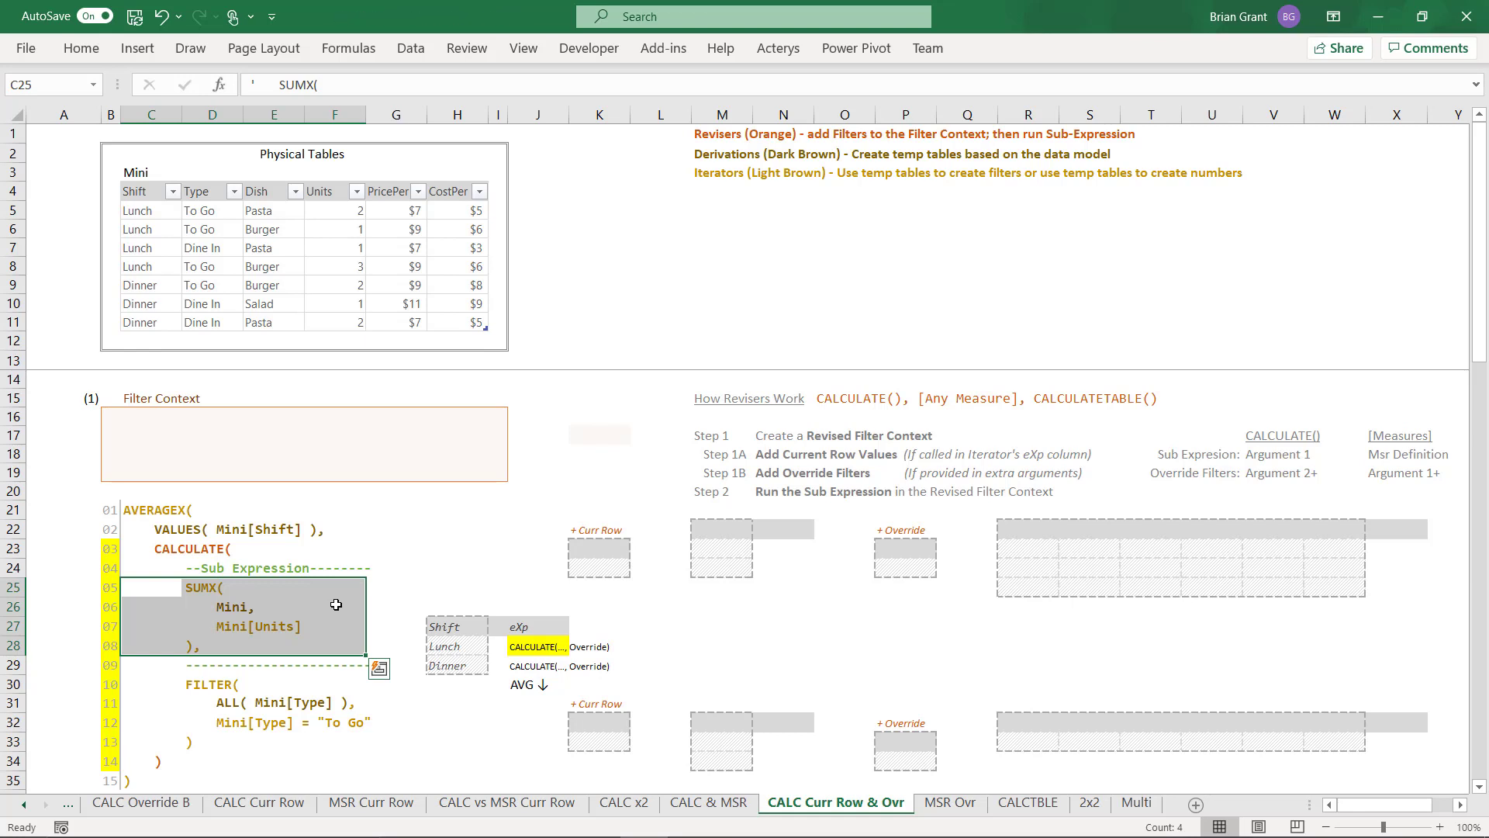
right_click(335, 608)
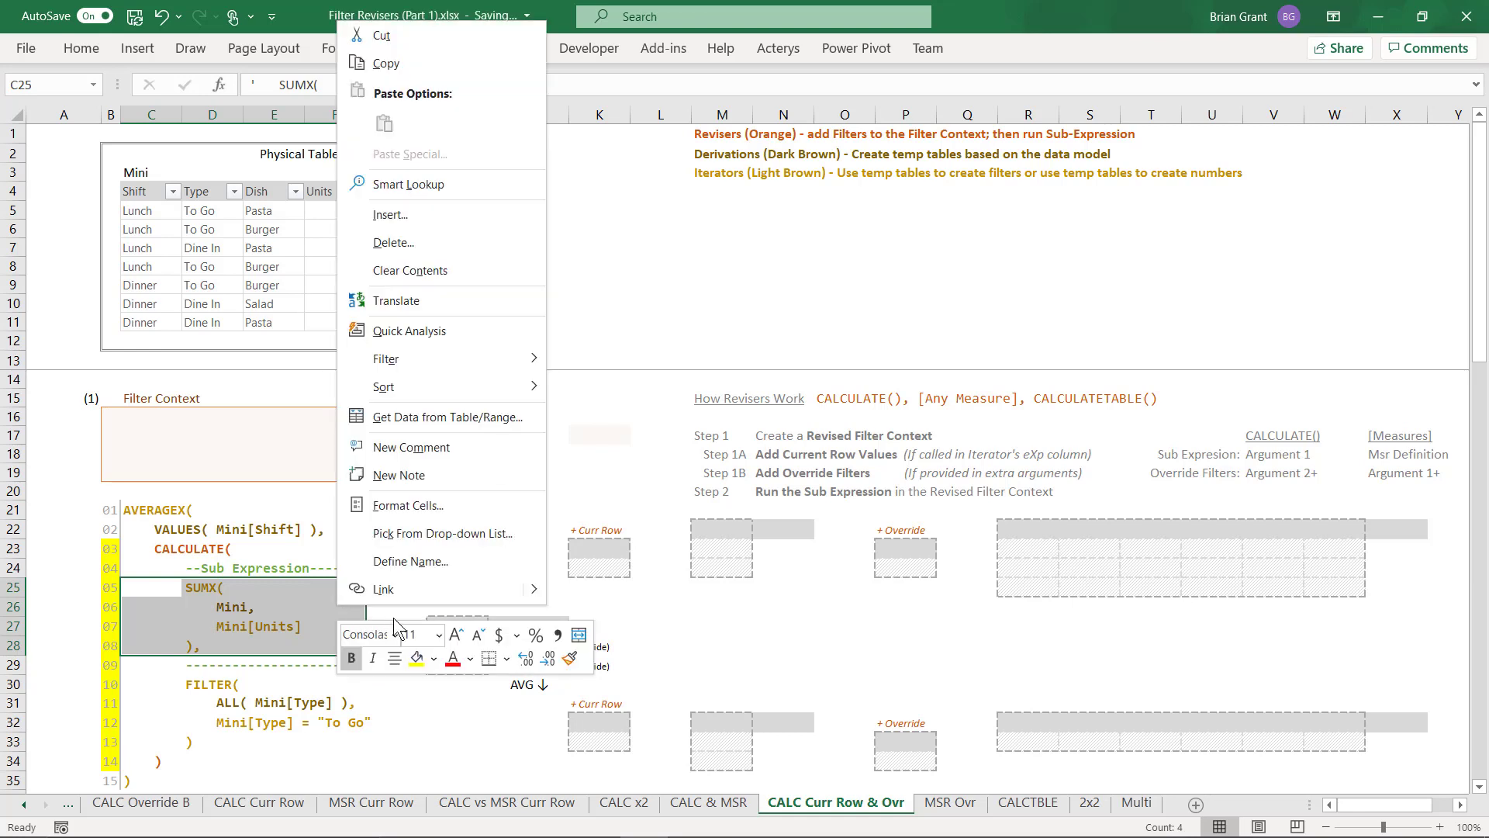
click(434, 658)
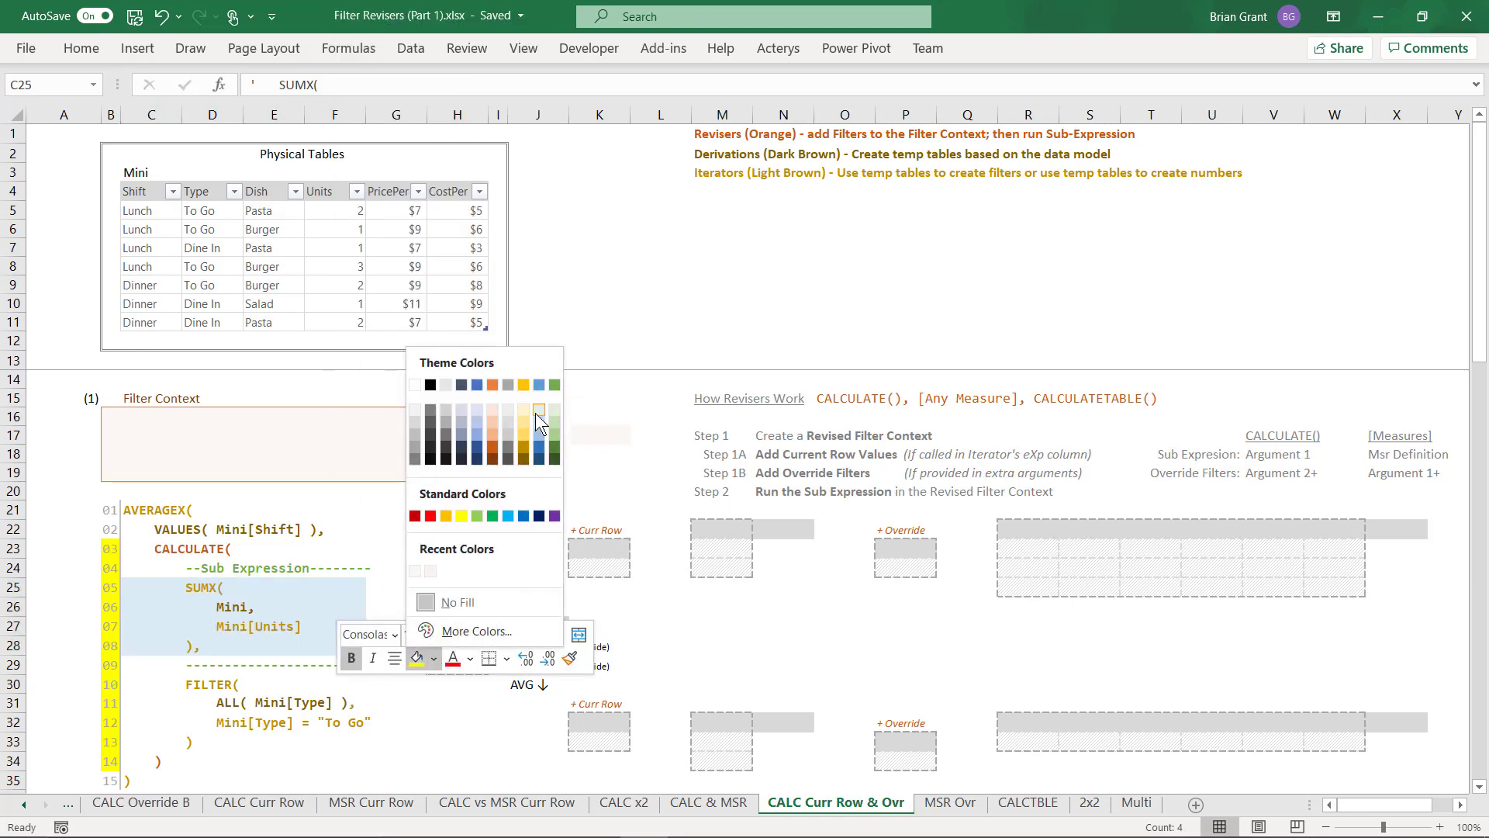
click(535, 412)
click(274, 607)
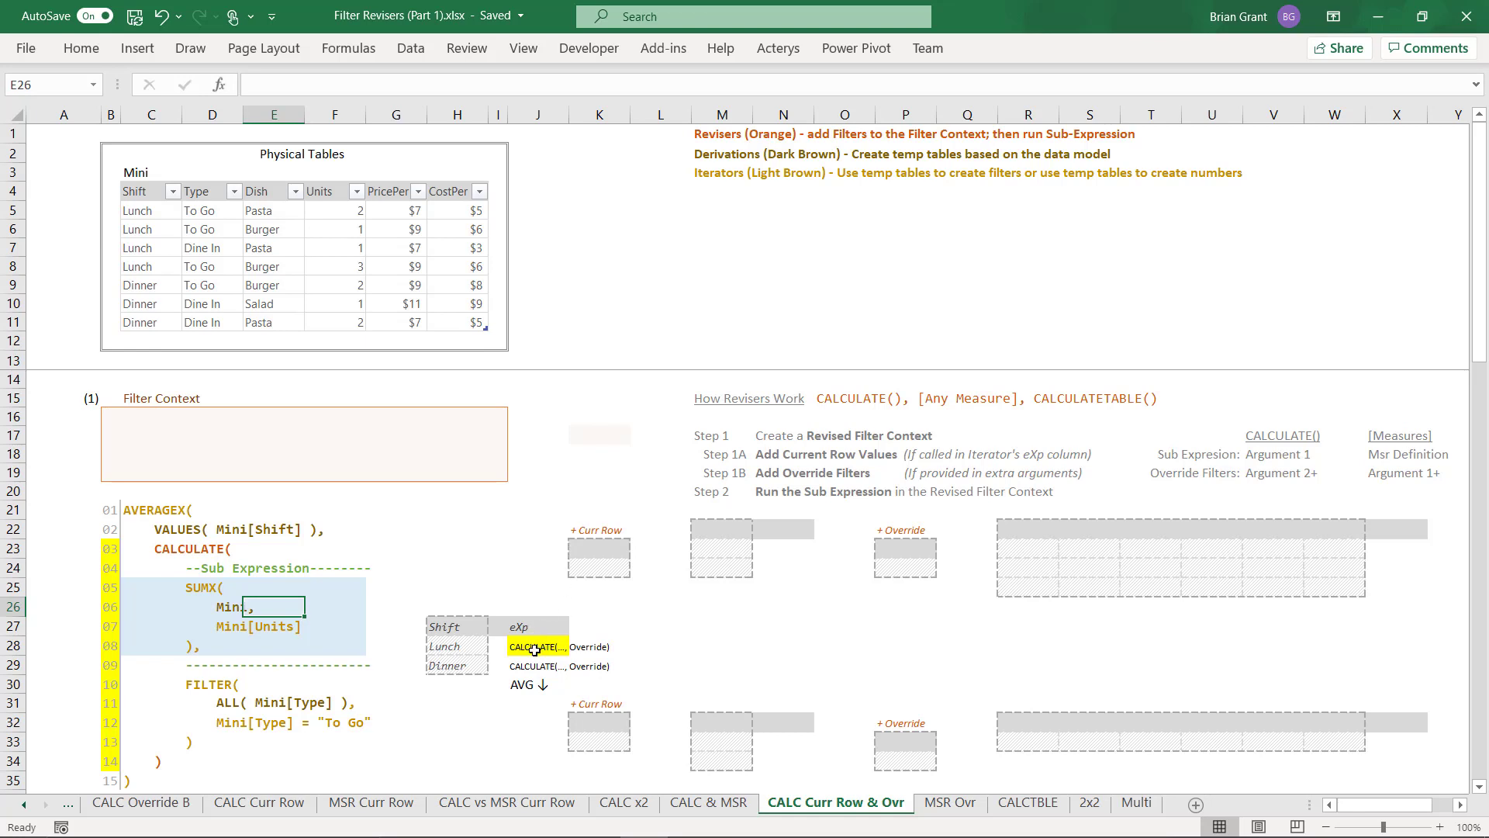
Step: Apply a yellow fill across J28:K28 so it covers the whole Lunch row CALCULATE text
drag(534, 648, 600, 648)
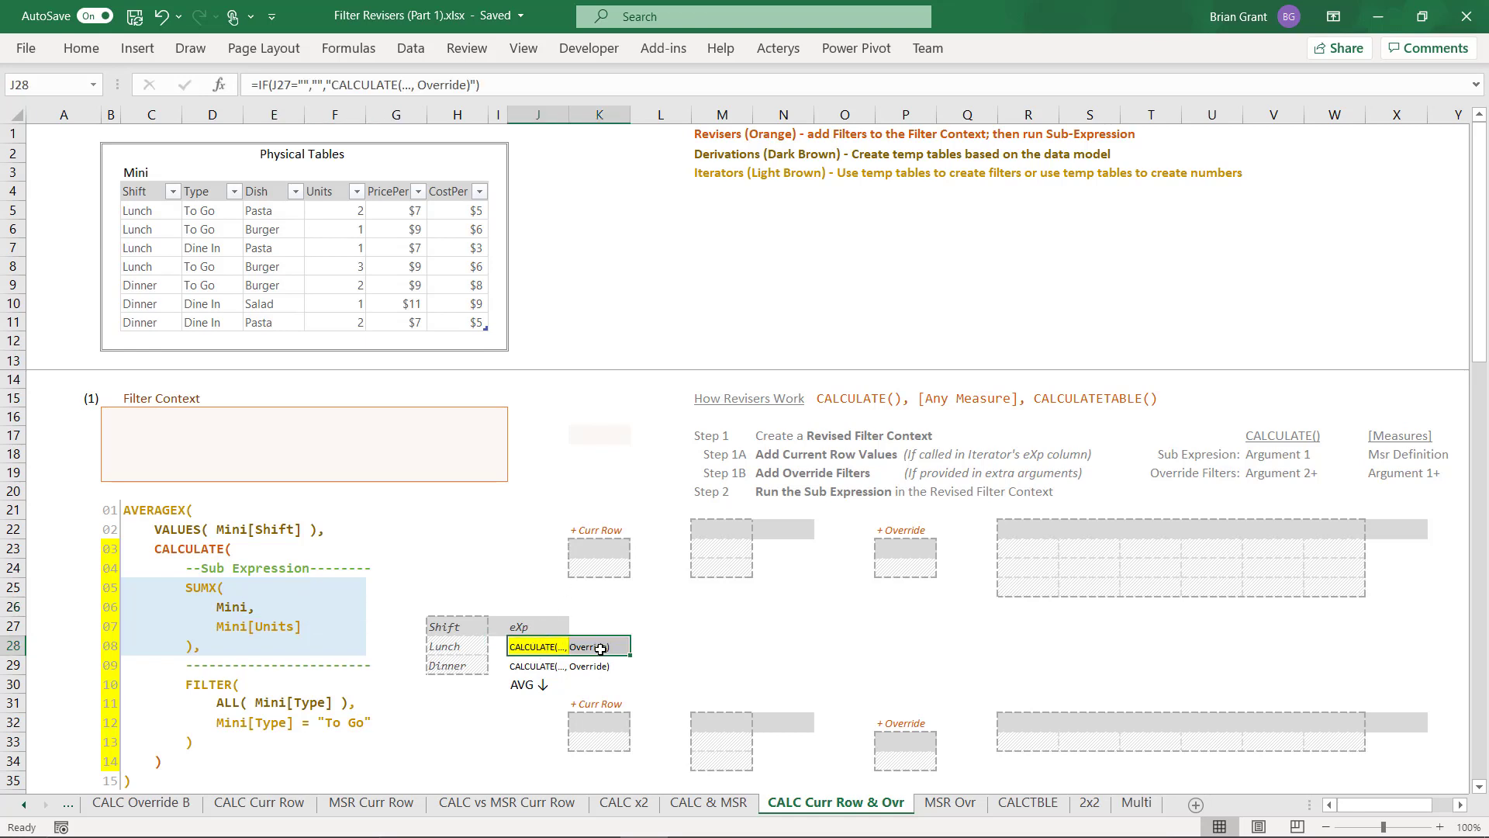
right_click(600, 649)
click(698, 703)
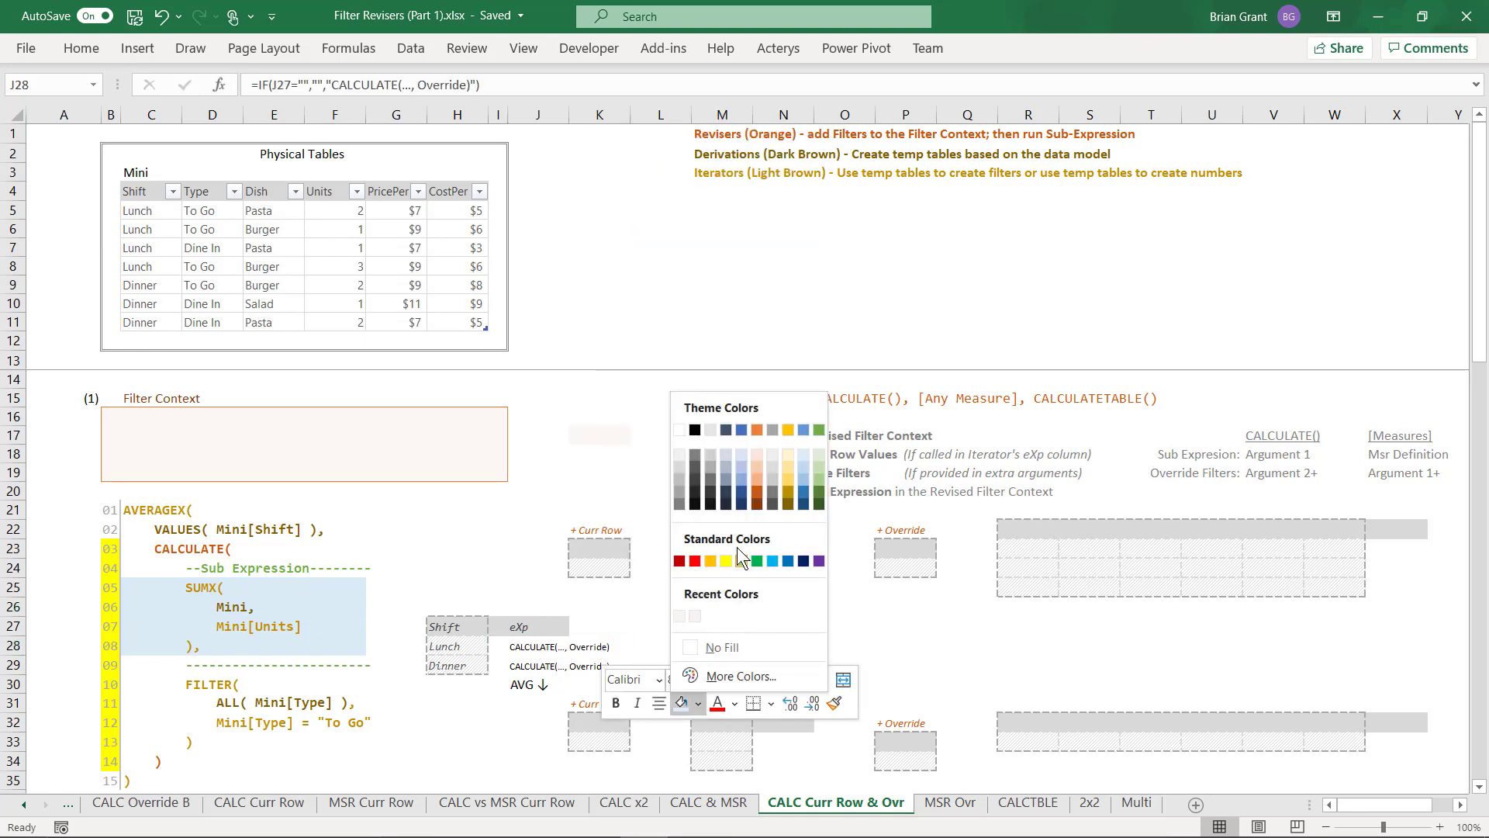
click(724, 561)
click(491, 592)
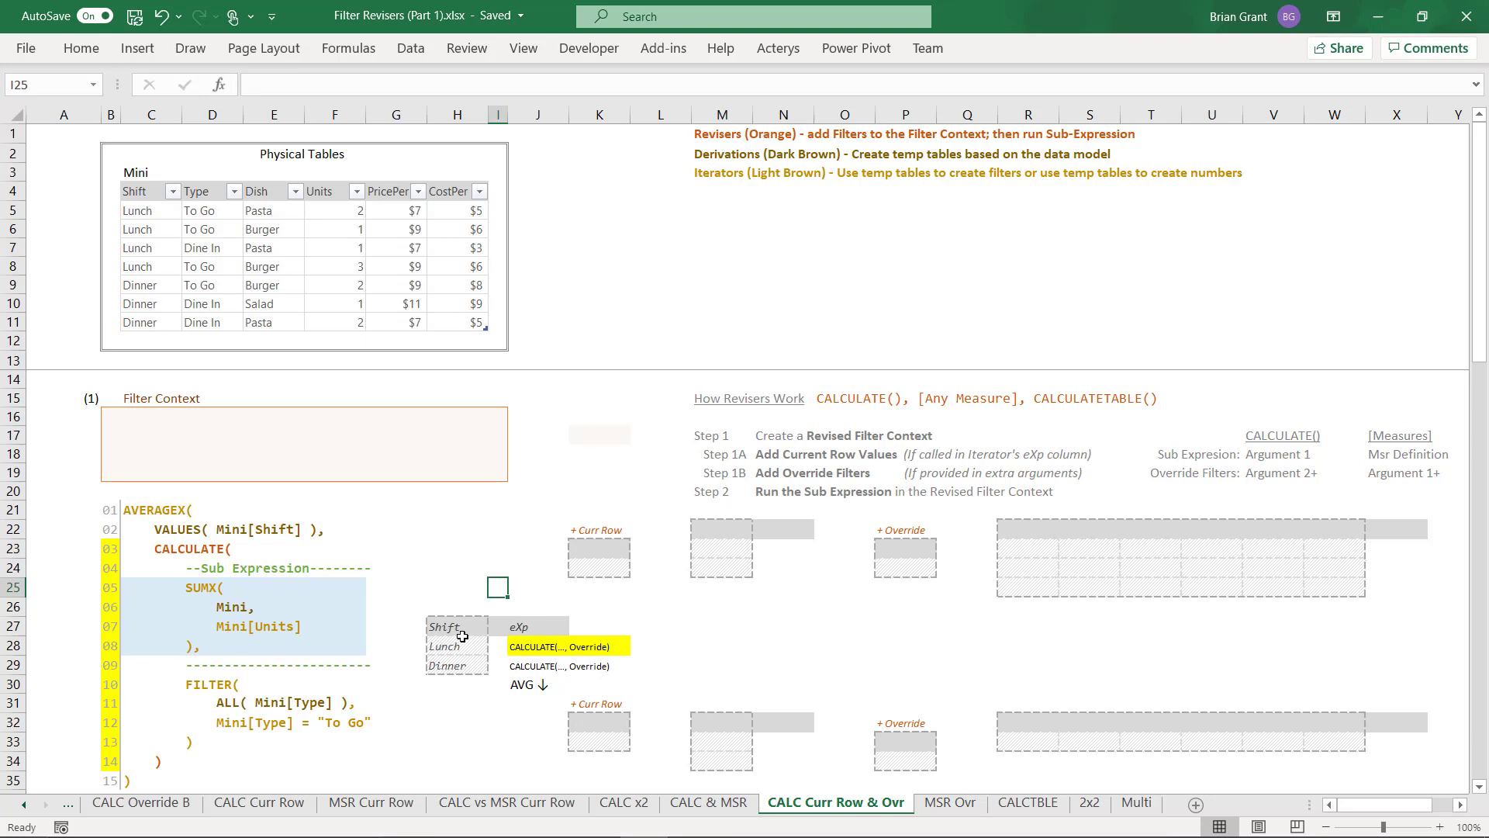
Step: Enter the current row filter for the first CALCULATE in K23:K24 as Shift with the value Lunch
click(605, 550)
text(Shift)
key(Return)
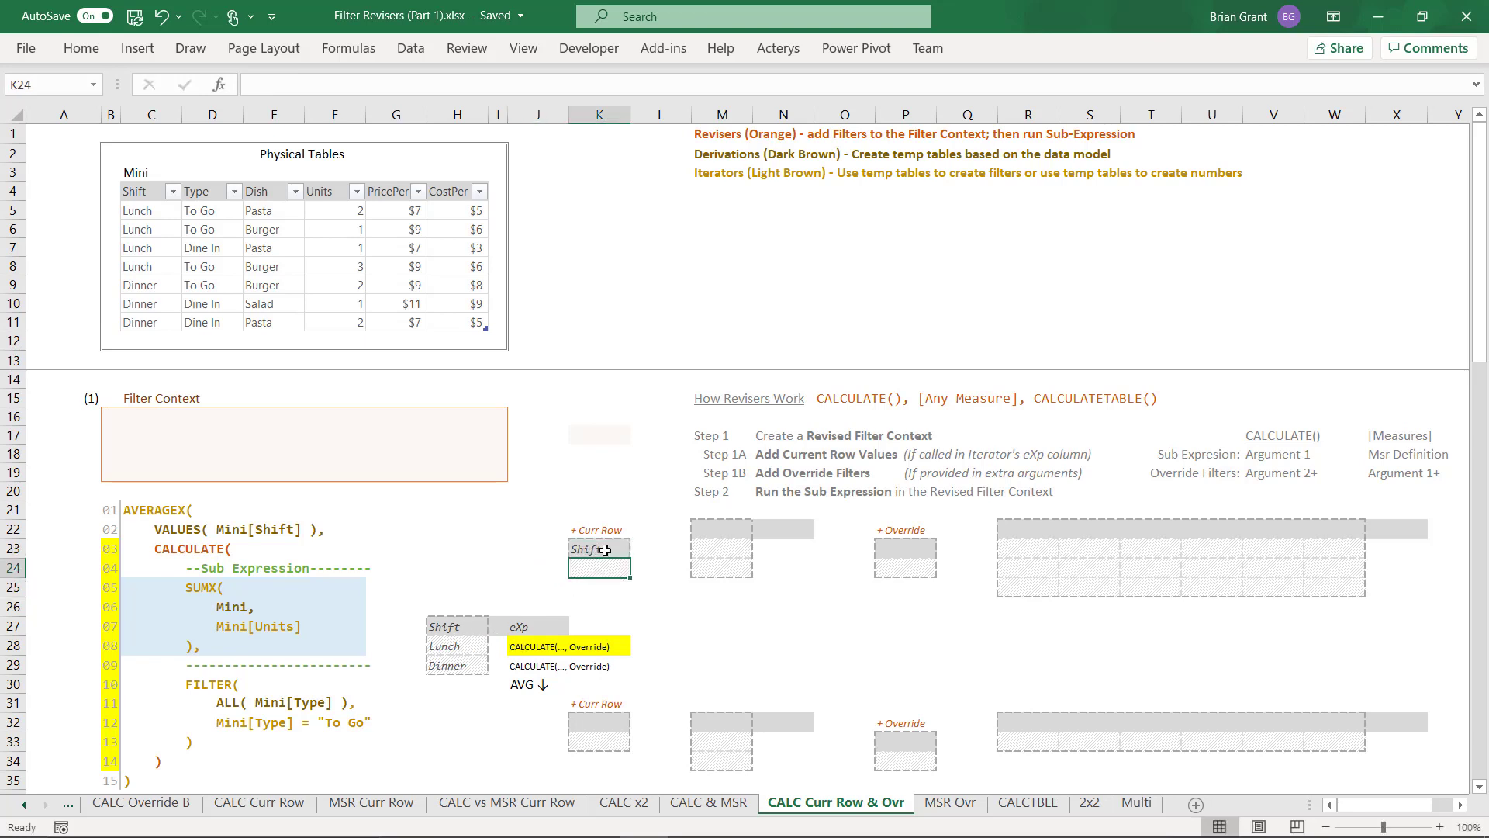
text(Lunch)
key(Return)
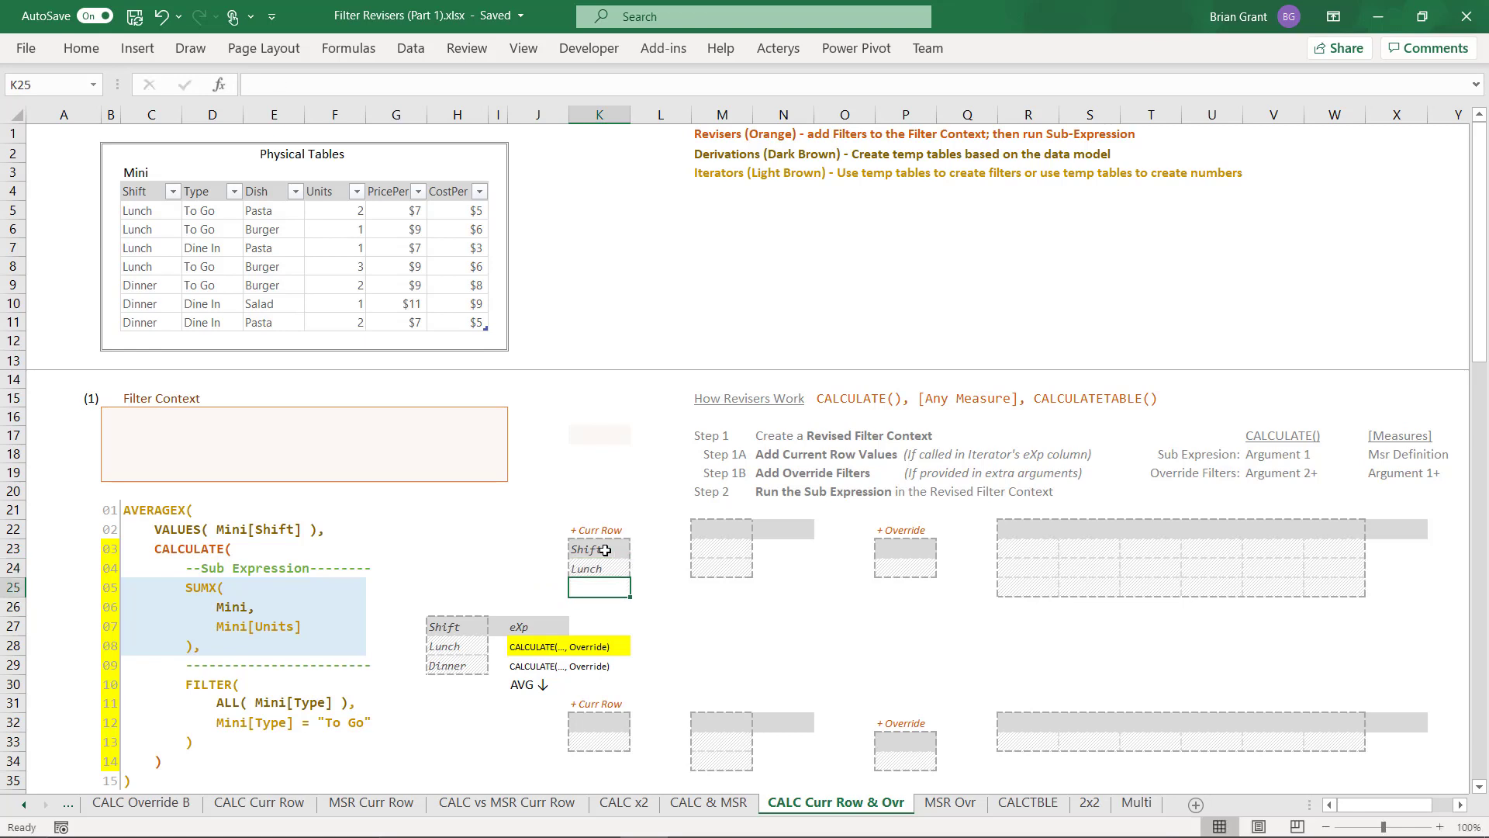
Step: Copy the Shift/Lunch current row filter into the Filter Context box at C17:C18
drag(605, 549, 152, 438)
click(195, 477)
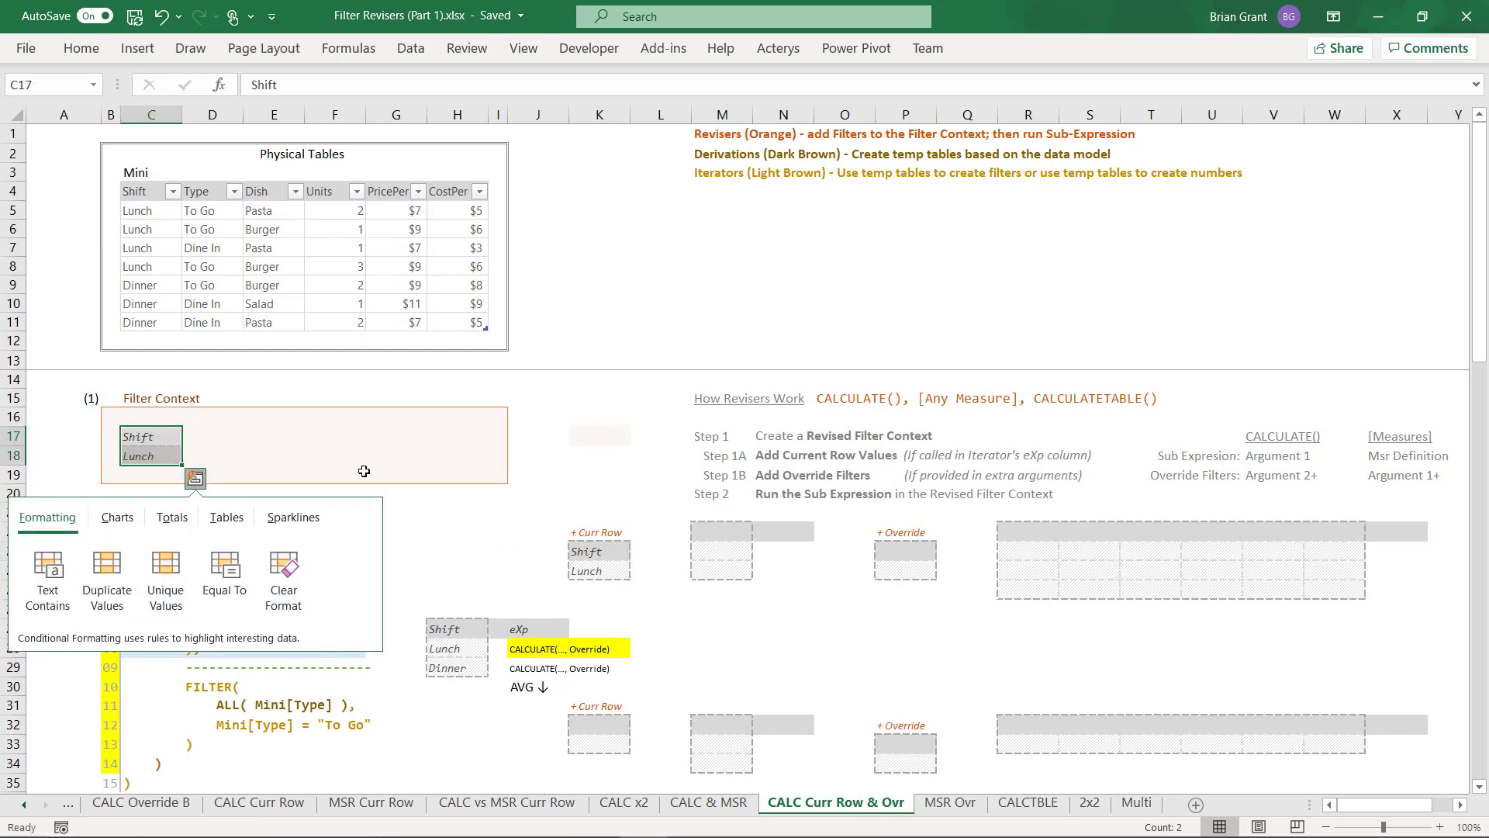
click(535, 512)
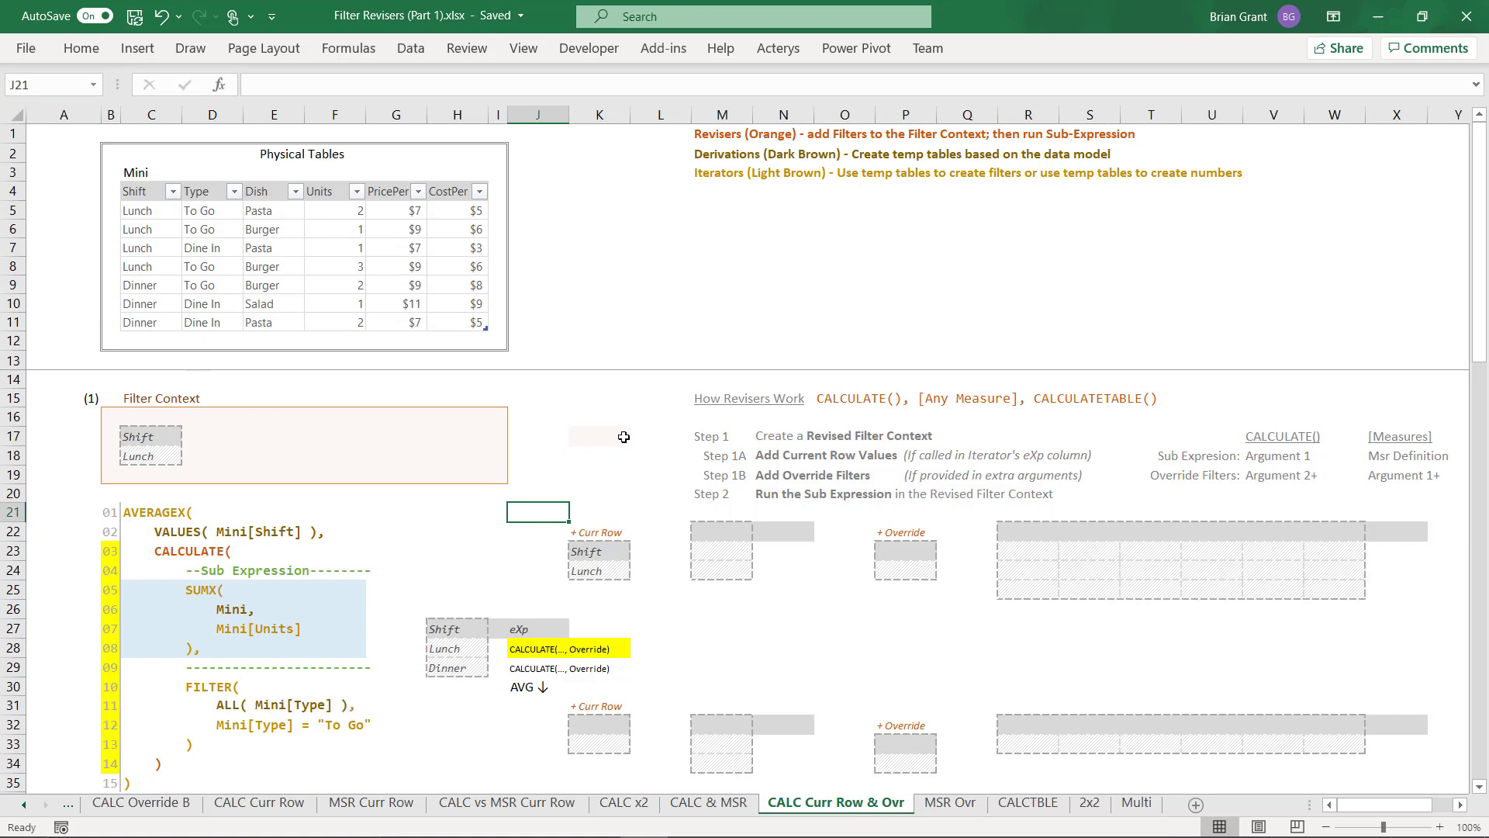
Step: Fill the FILTER temp table in M22:M24 with the header Type and the rows To Go and Dine In
click(736, 538)
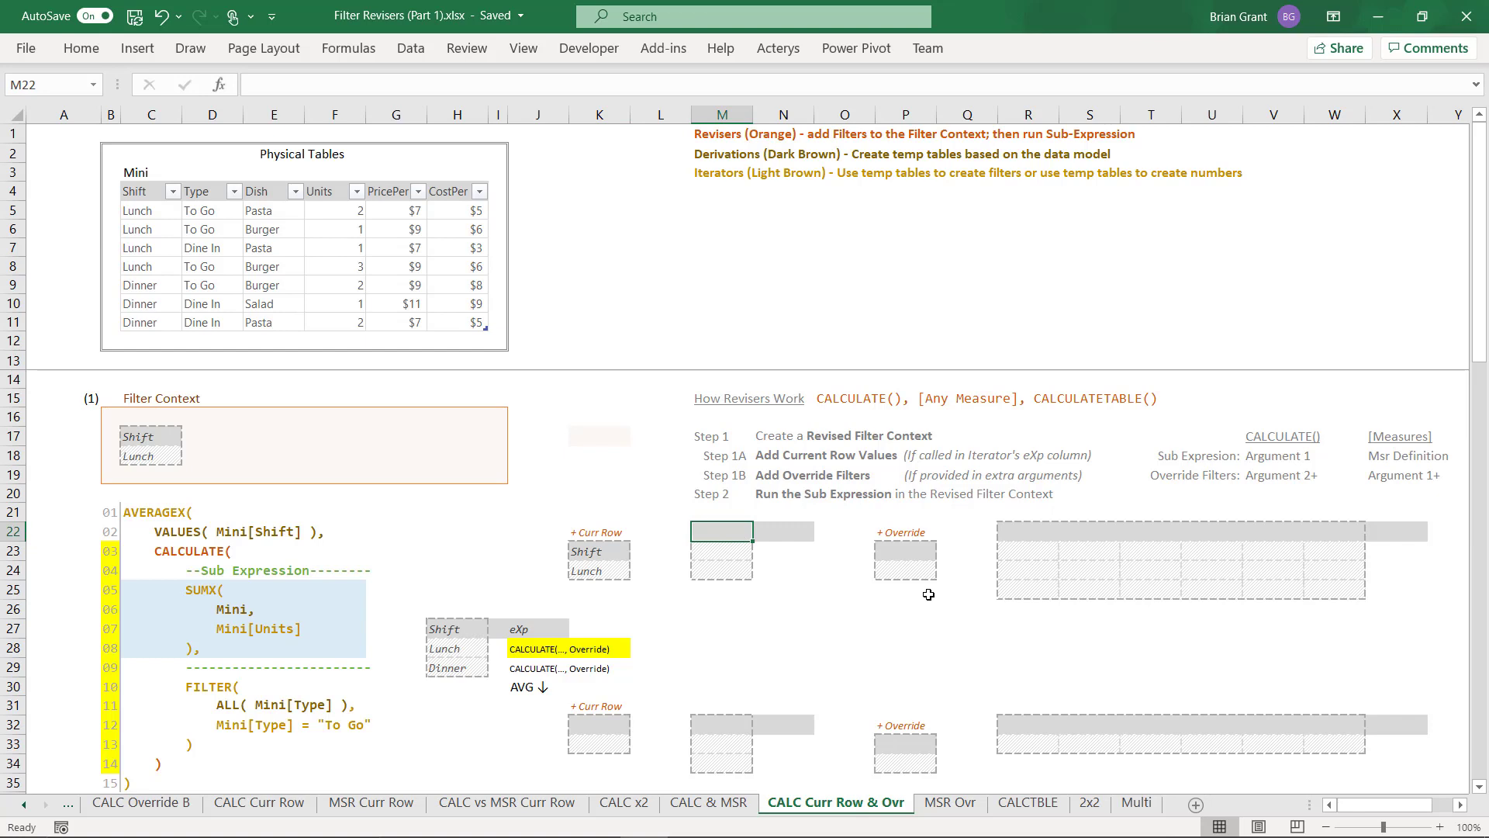
text(Type)
key(Return)
text(T)
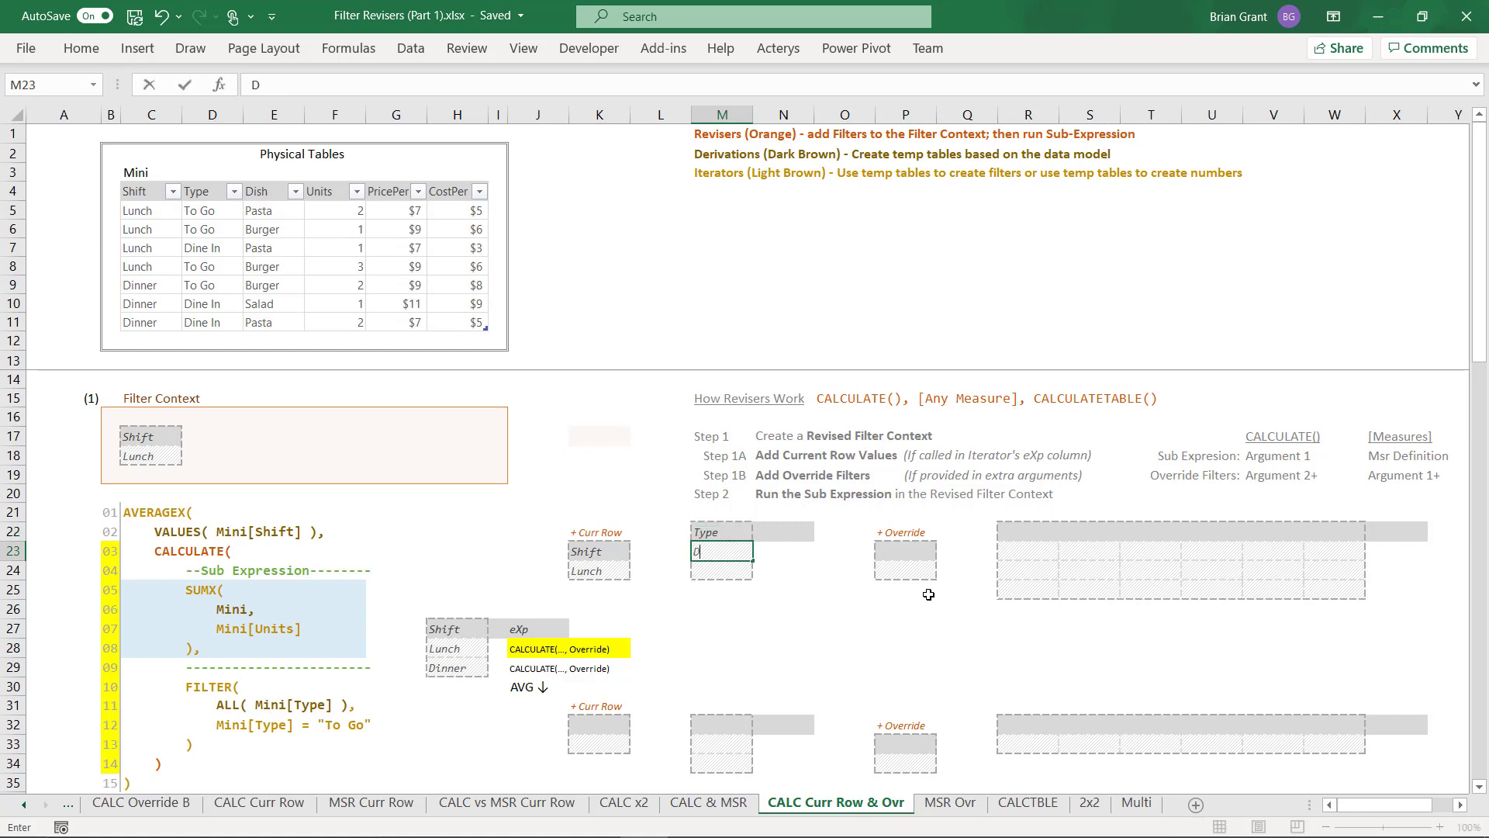
text(o Go)
key(Return)
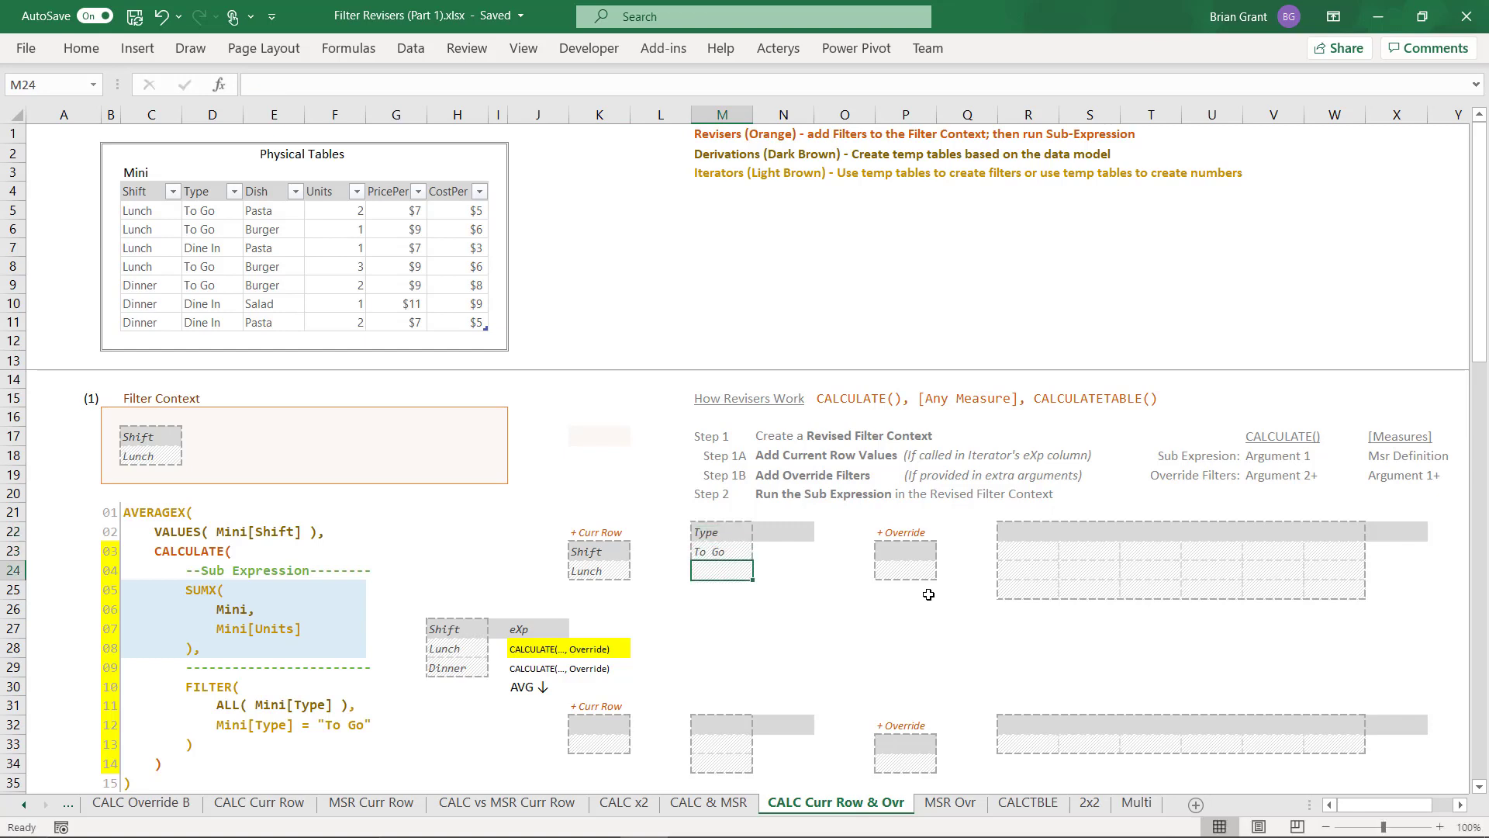
text(Dine In)
key(Return)
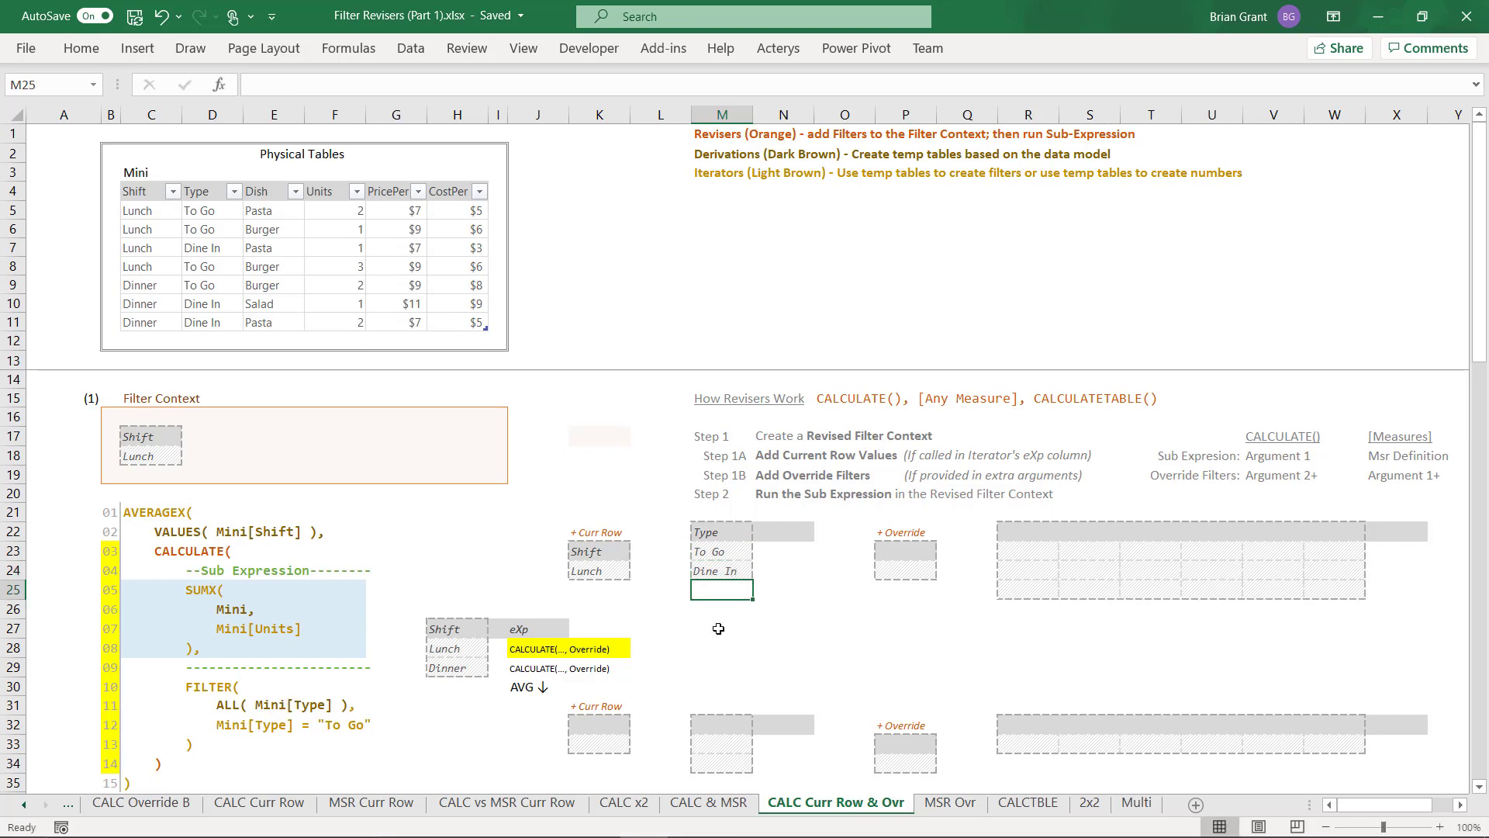
Step: Add the header eXp beside Type in cell N22 to evaluate the filter condition
click(766, 535)
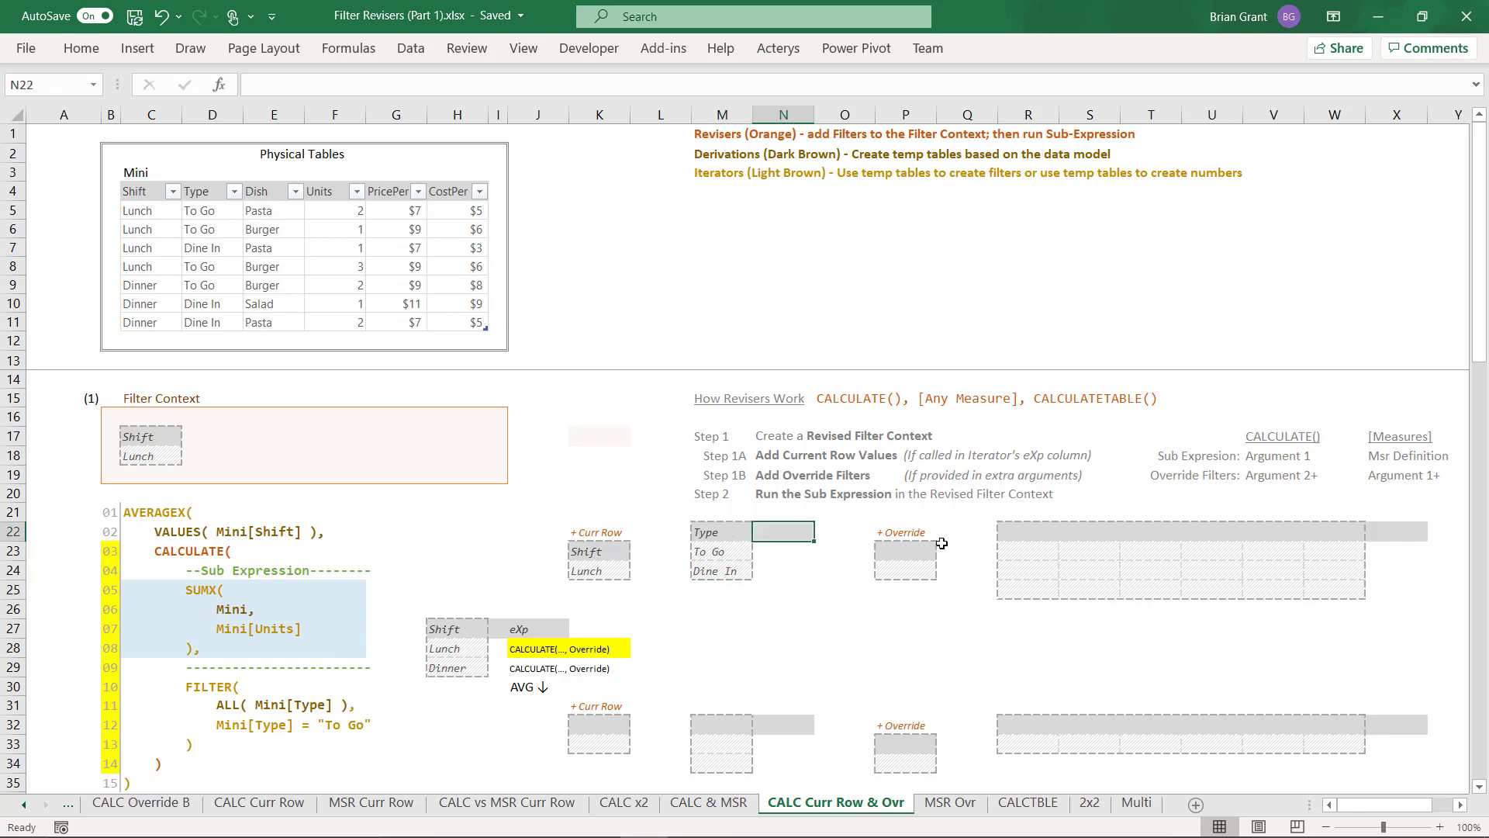
text(eXp)
key(Return)
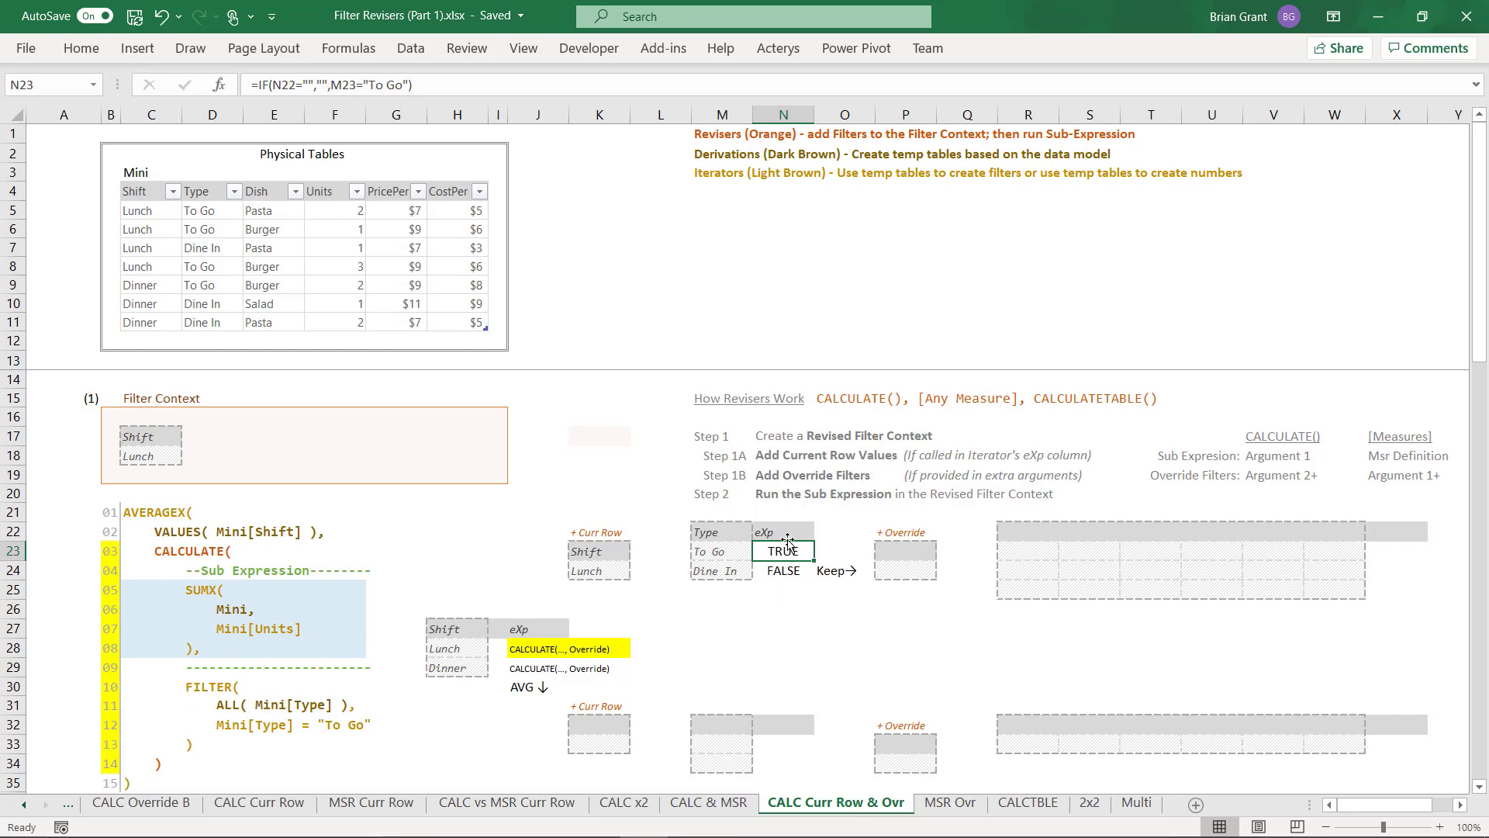
Step: Enter the override filter in P23:P24 as Type with the value To Go
click(899, 550)
text(Ty)
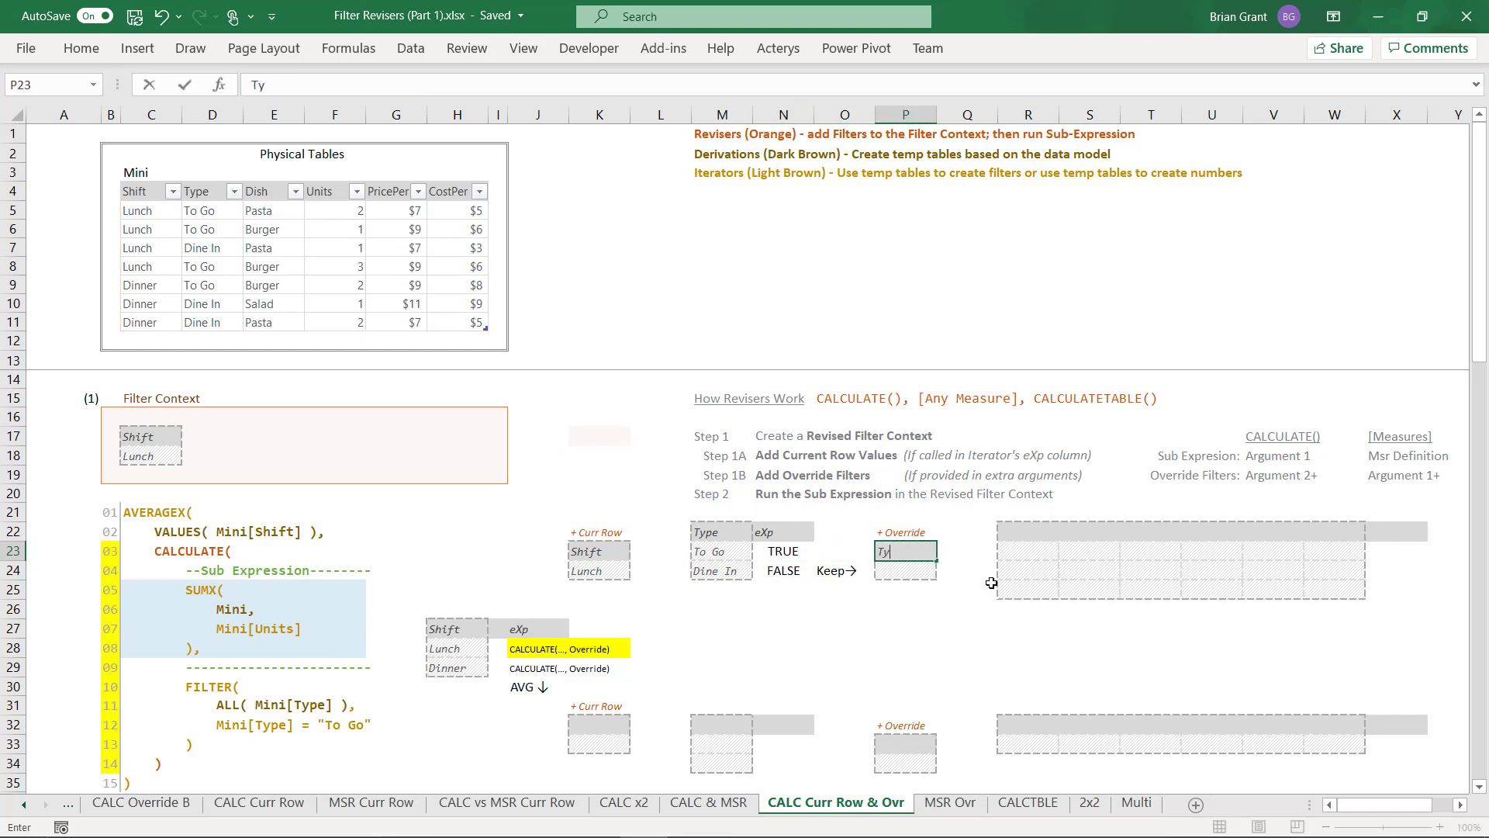
text(pe)
key(Return)
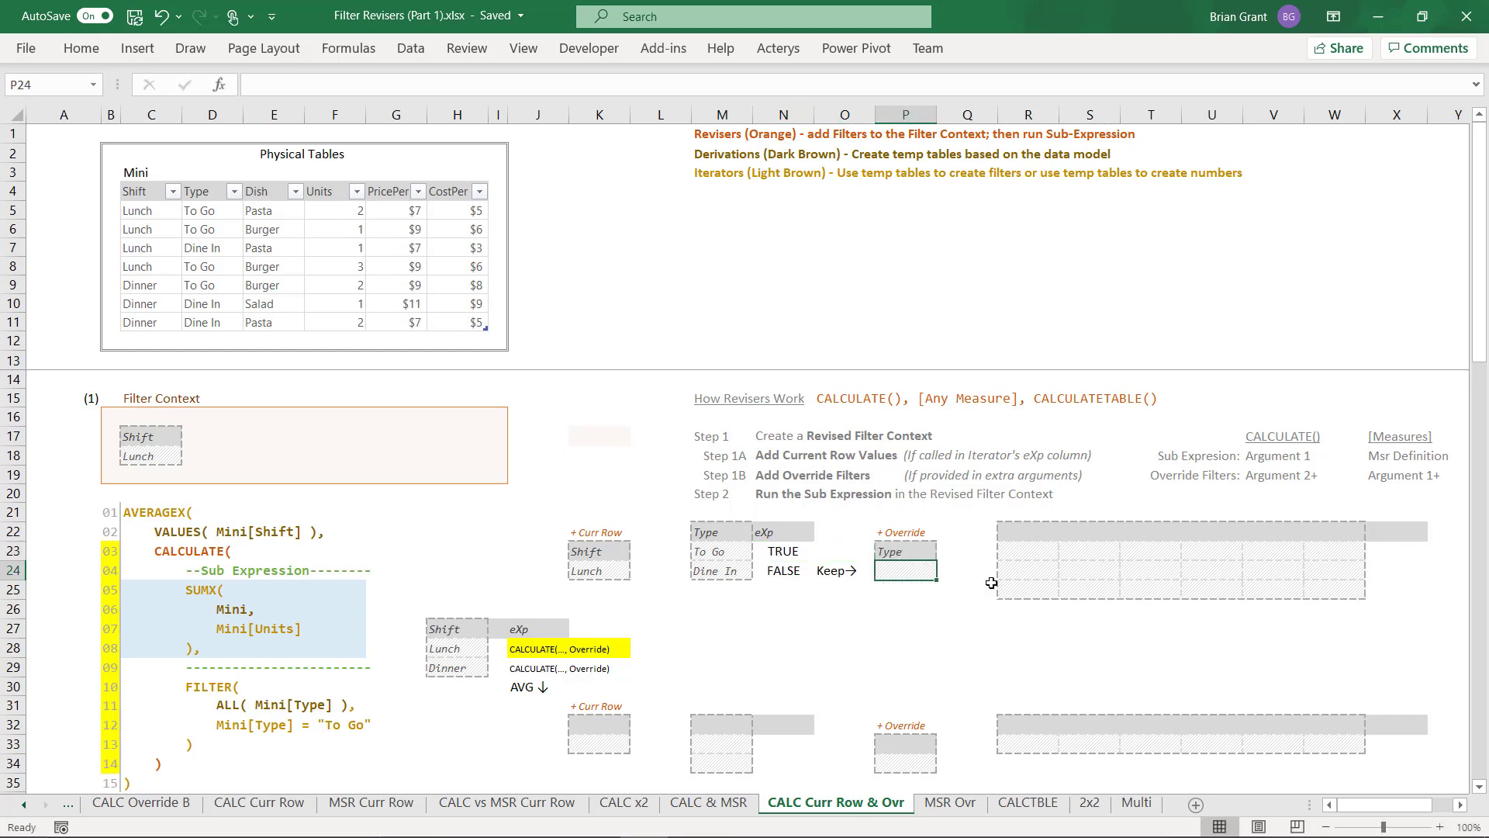
text(To Go)
key(Return)
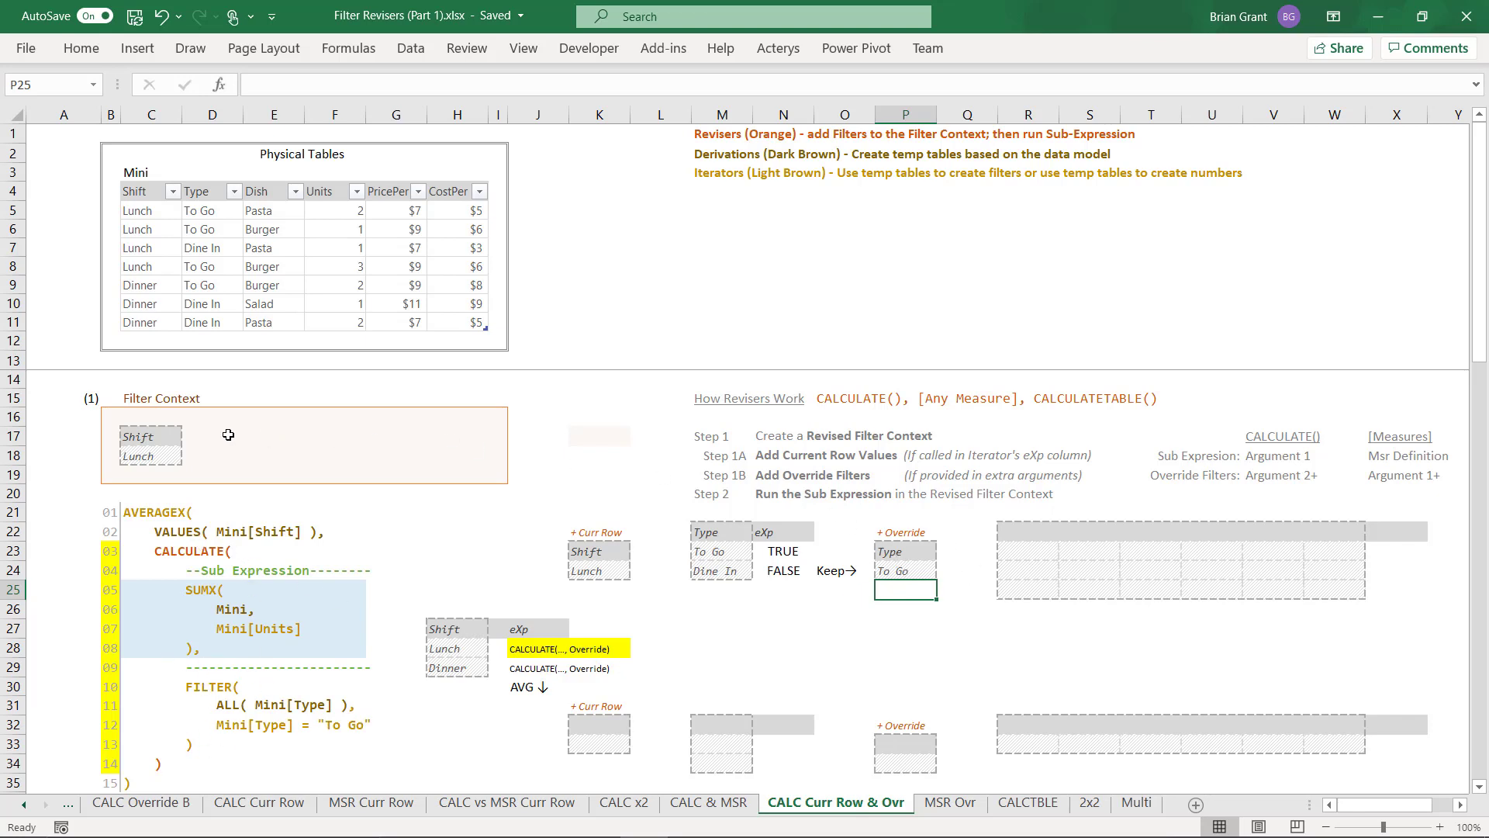
Step: Copy the Type/To Go override filter into the Filter Context box at E17:E18
click(903, 551)
key(ctrl+v)
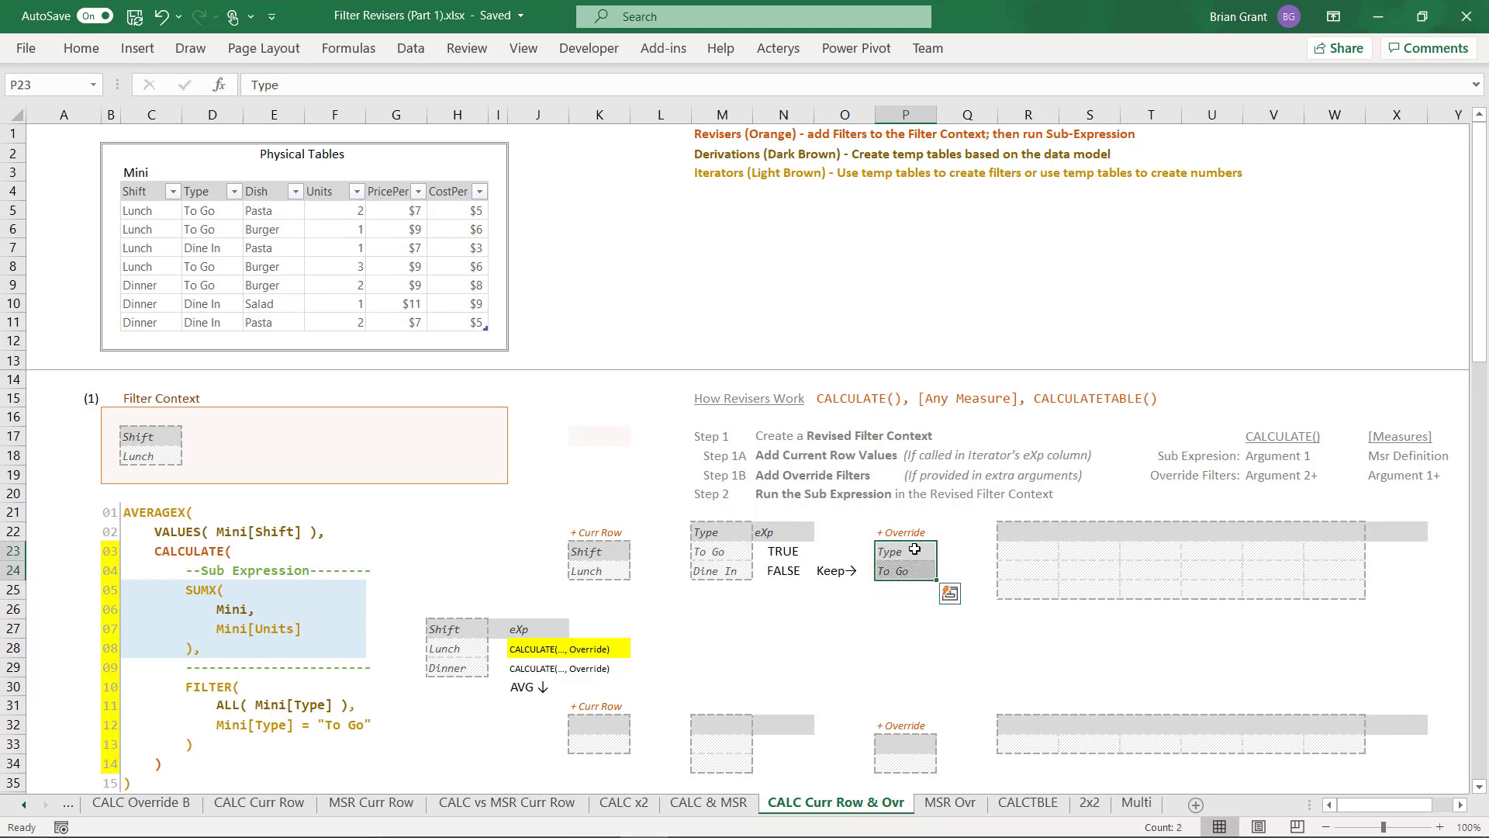
drag(916, 543, 284, 441)
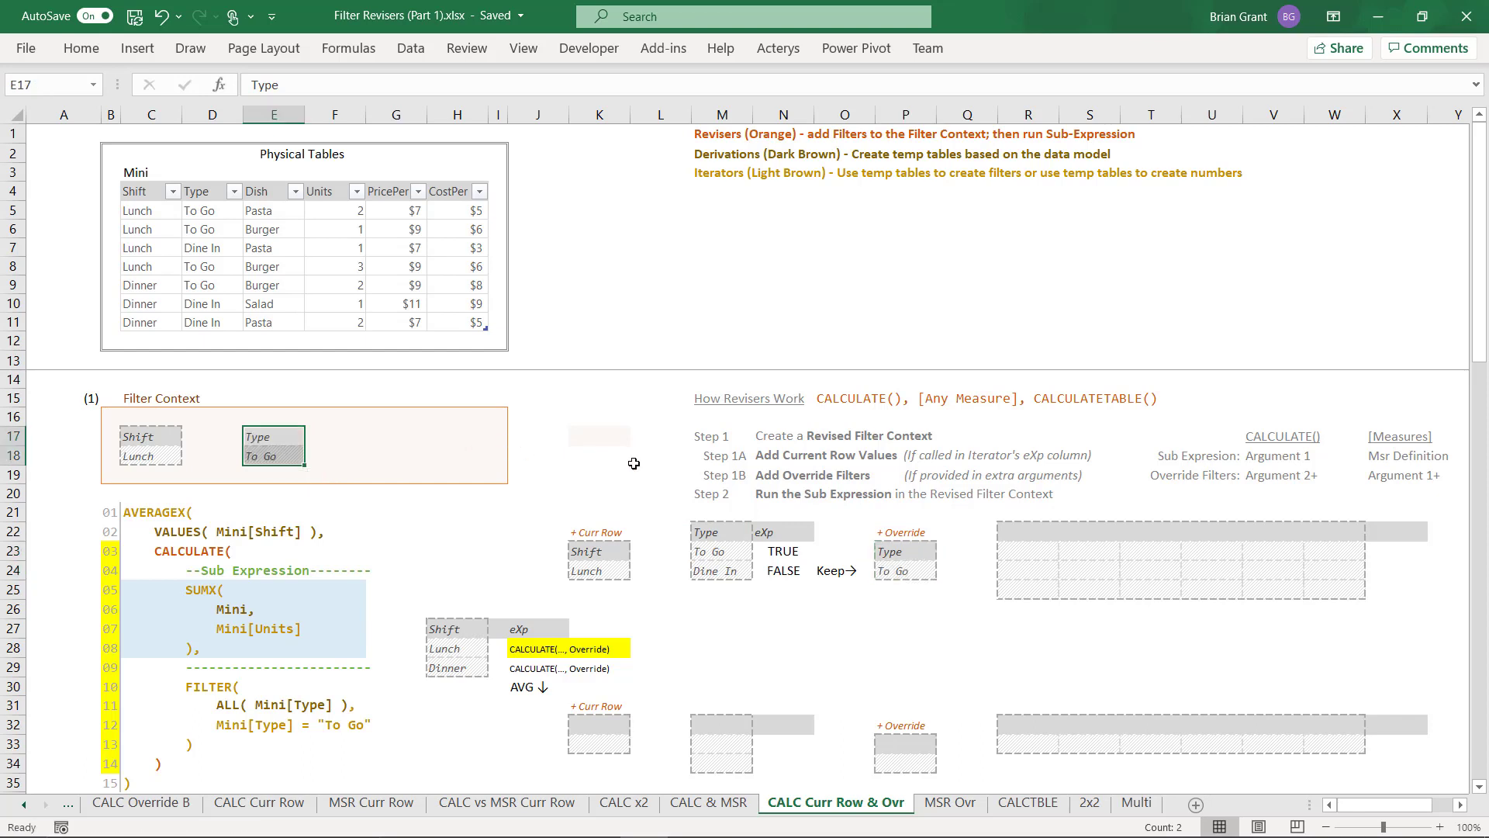
Step: Filter the Mini table to Shift Lunch and Type To Go
click(583, 470)
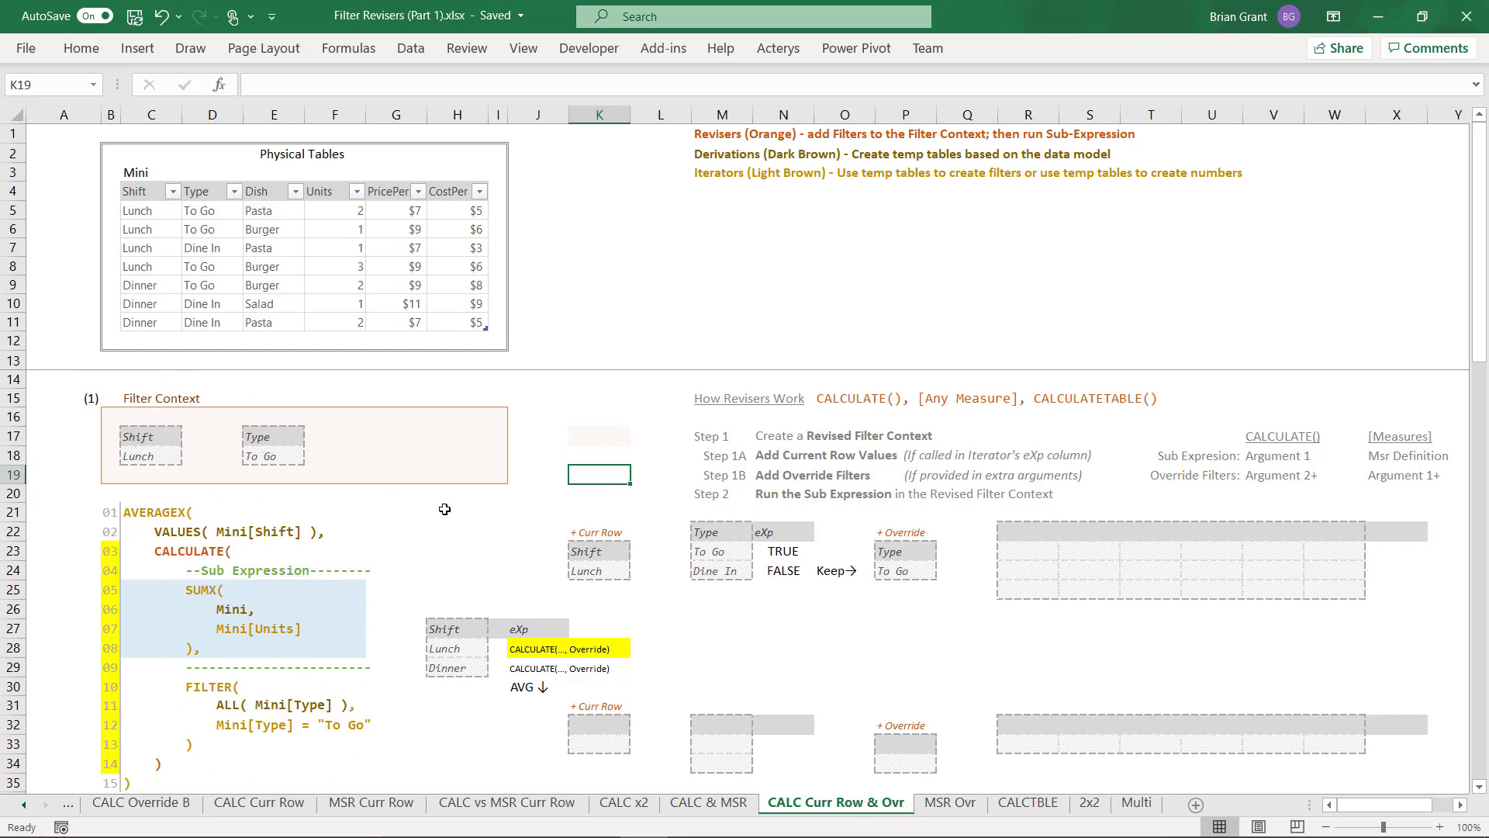
click(174, 193)
click(77, 437)
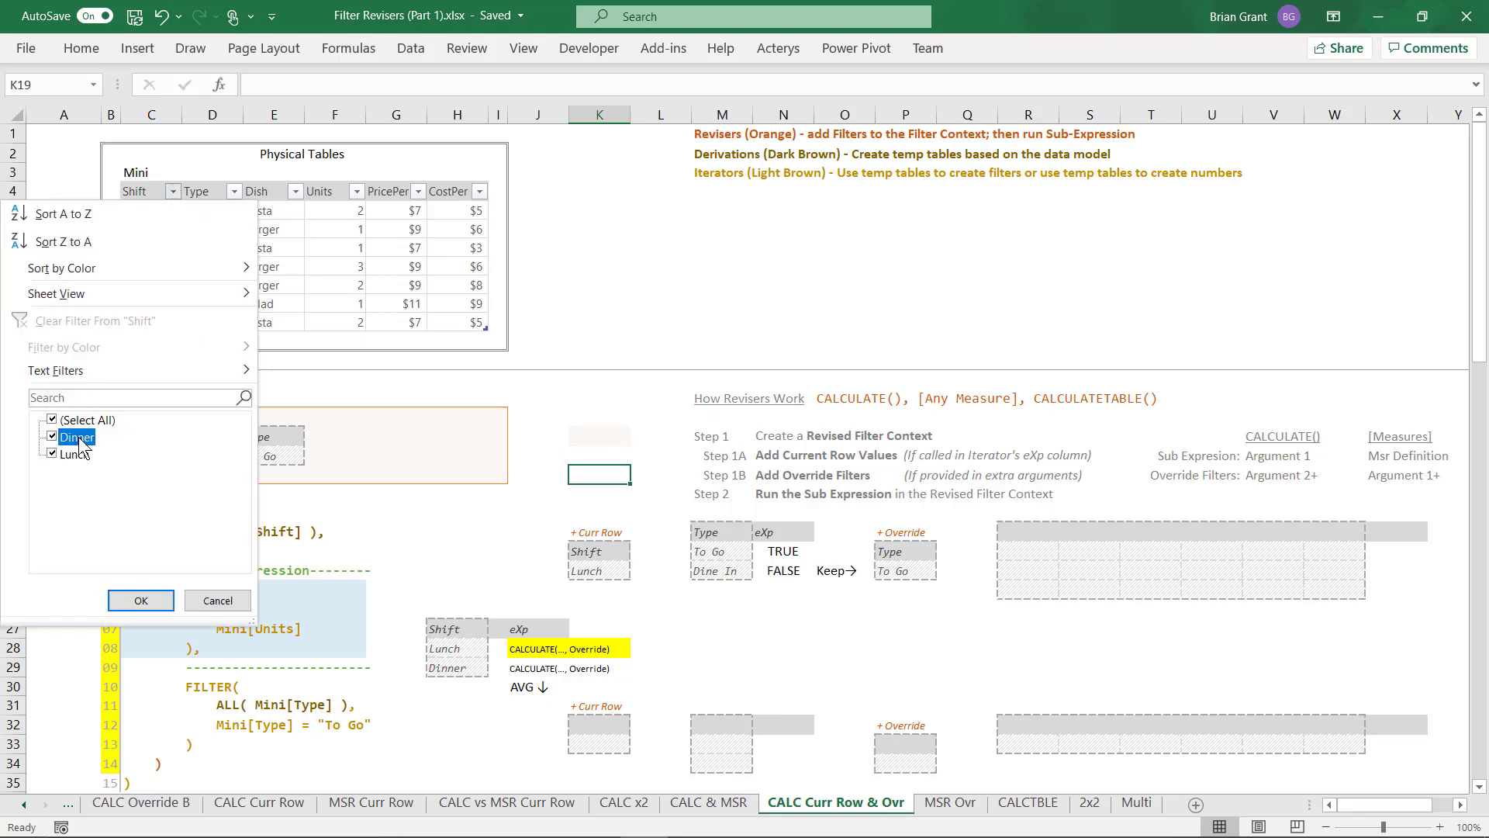
click(144, 601)
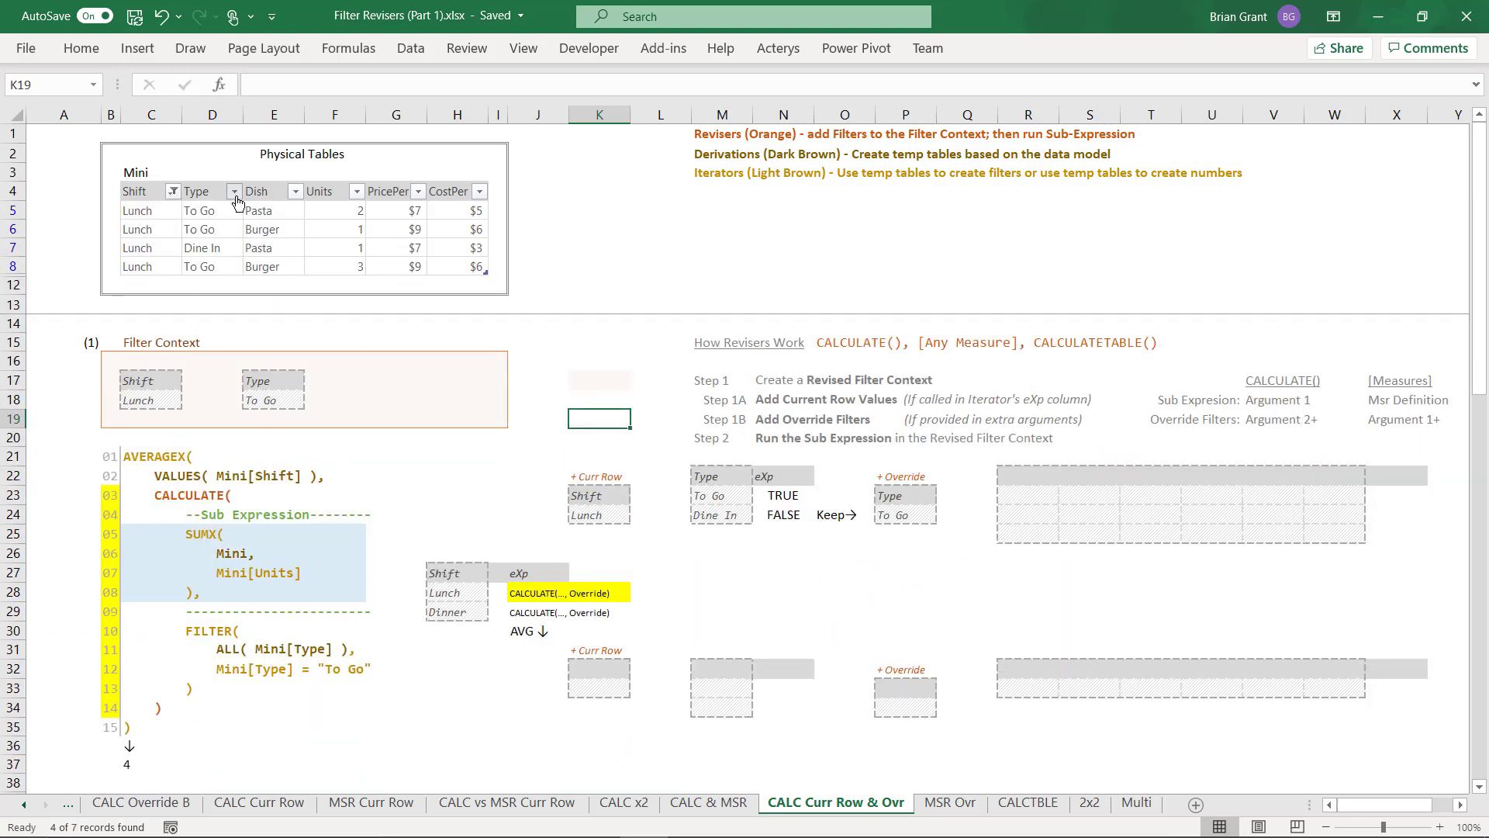
click(234, 192)
click(77, 437)
click(76, 436)
click(142, 593)
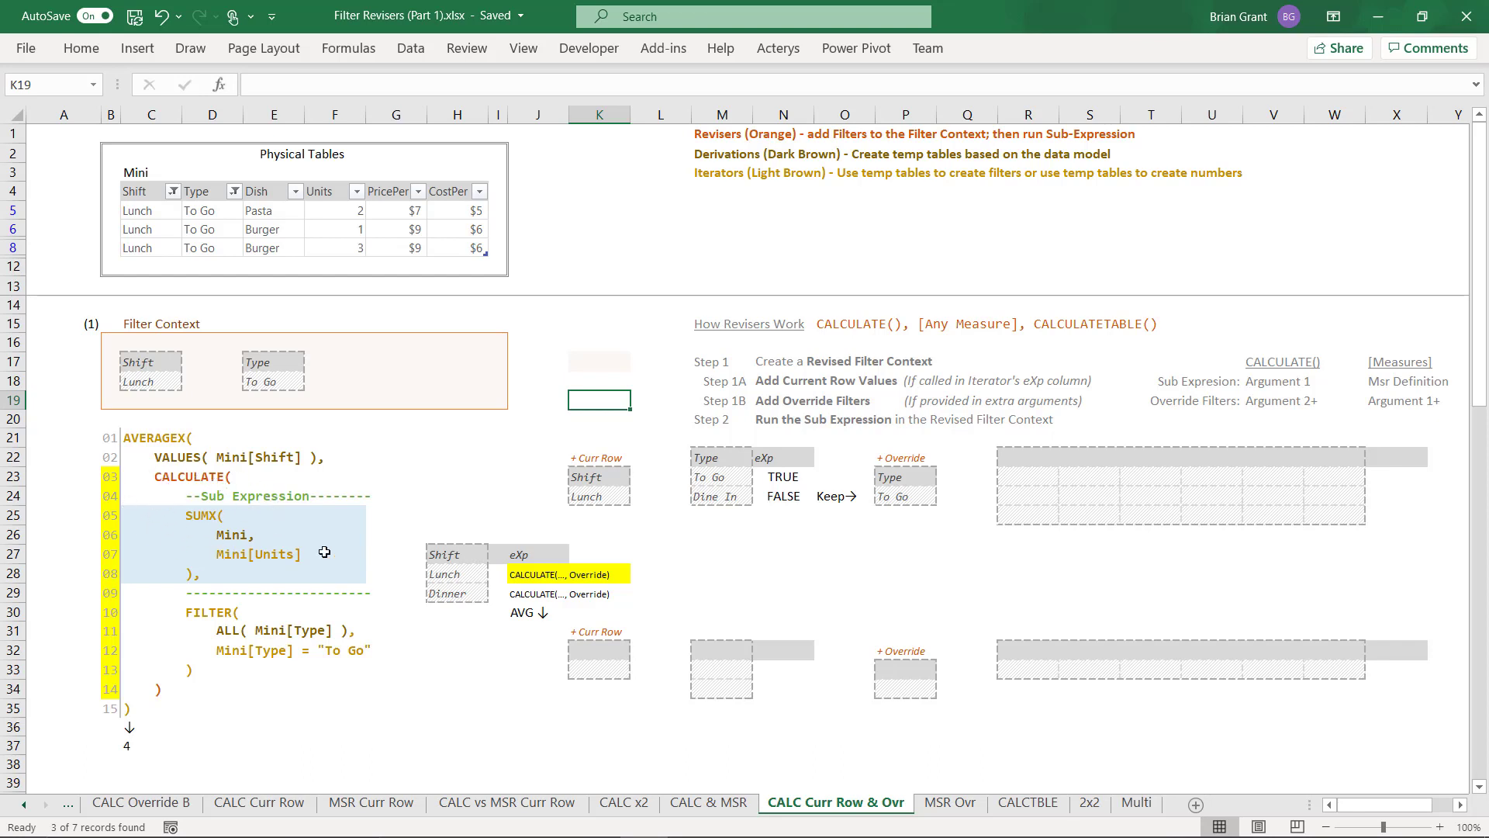
Step: Change the fill of the SUMX sub-expression block in C25:F28 to light gray
click(139, 514)
drag(140, 513, 339, 552)
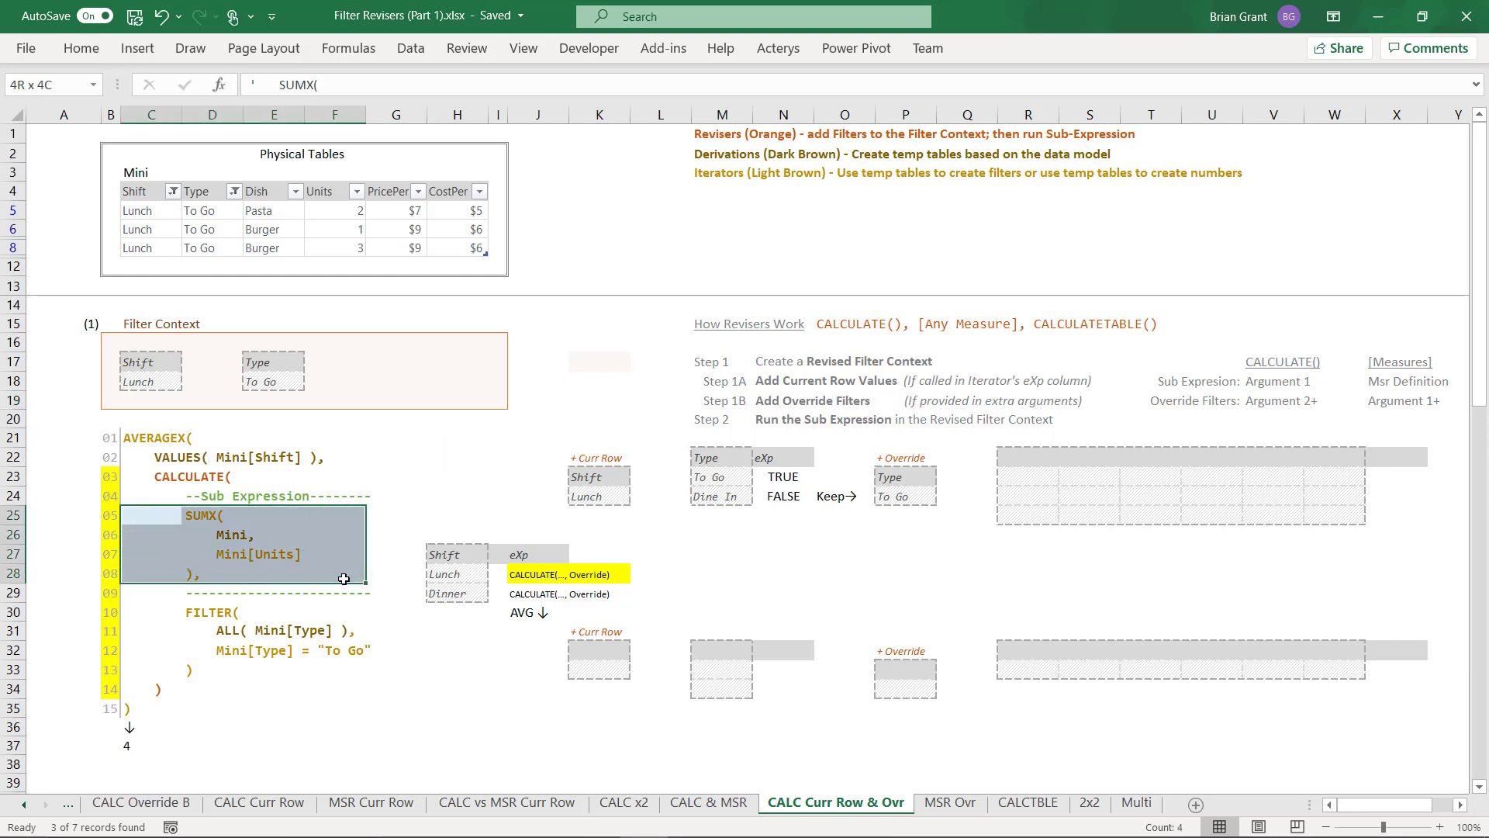
right_click(340, 549)
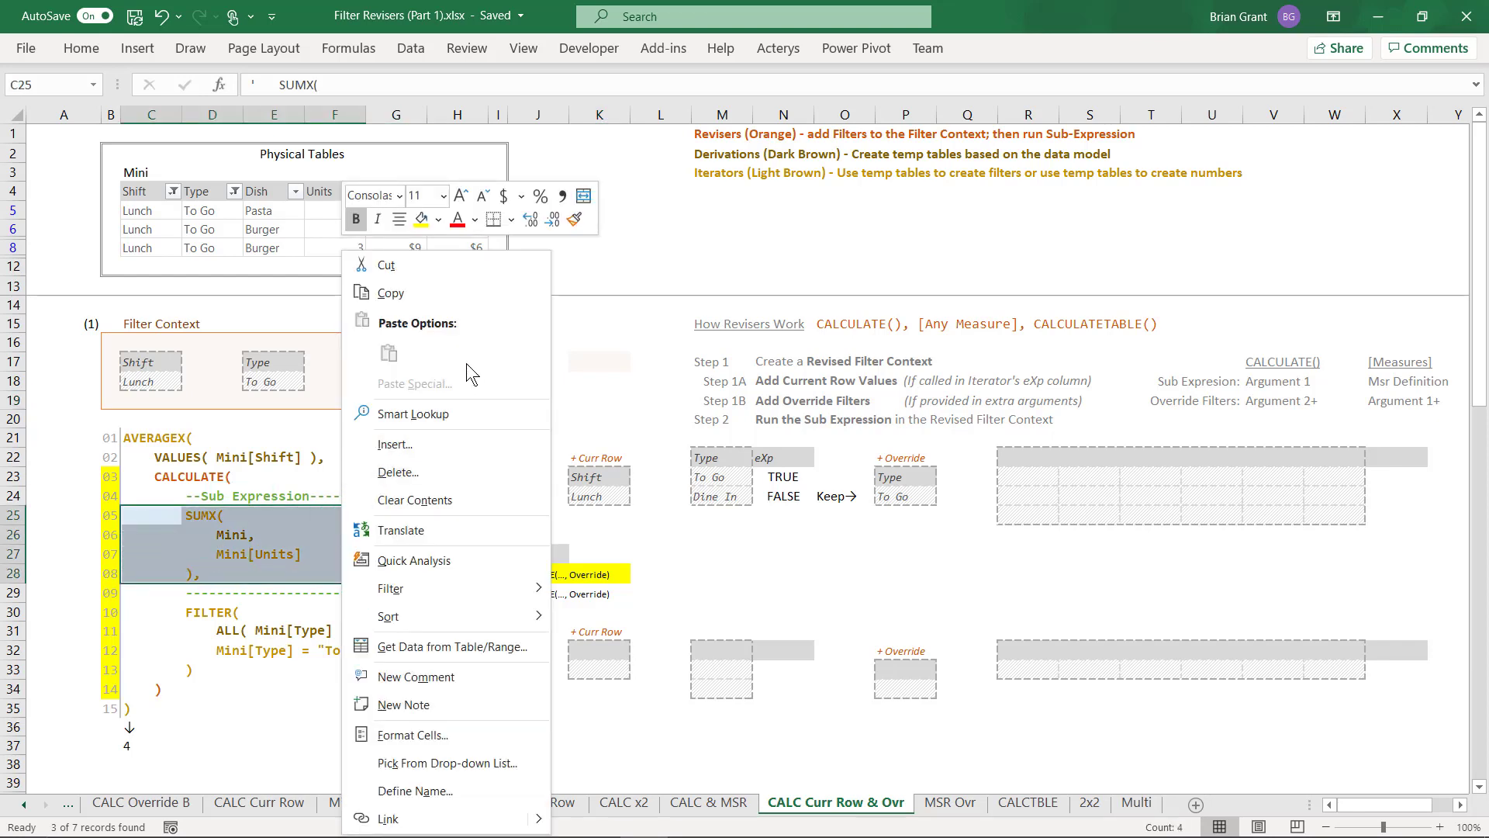
click(439, 220)
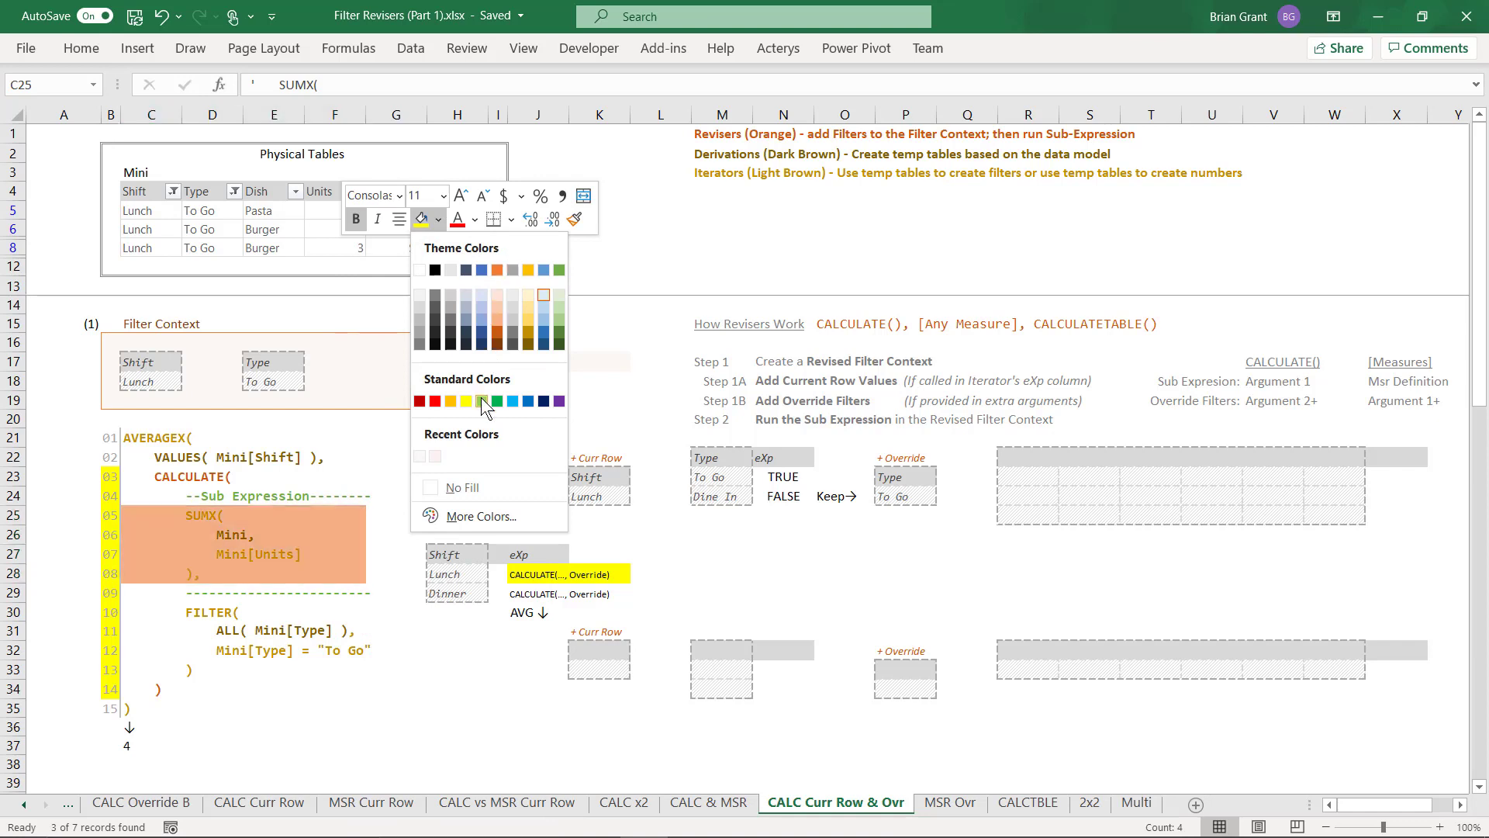
click(419, 295)
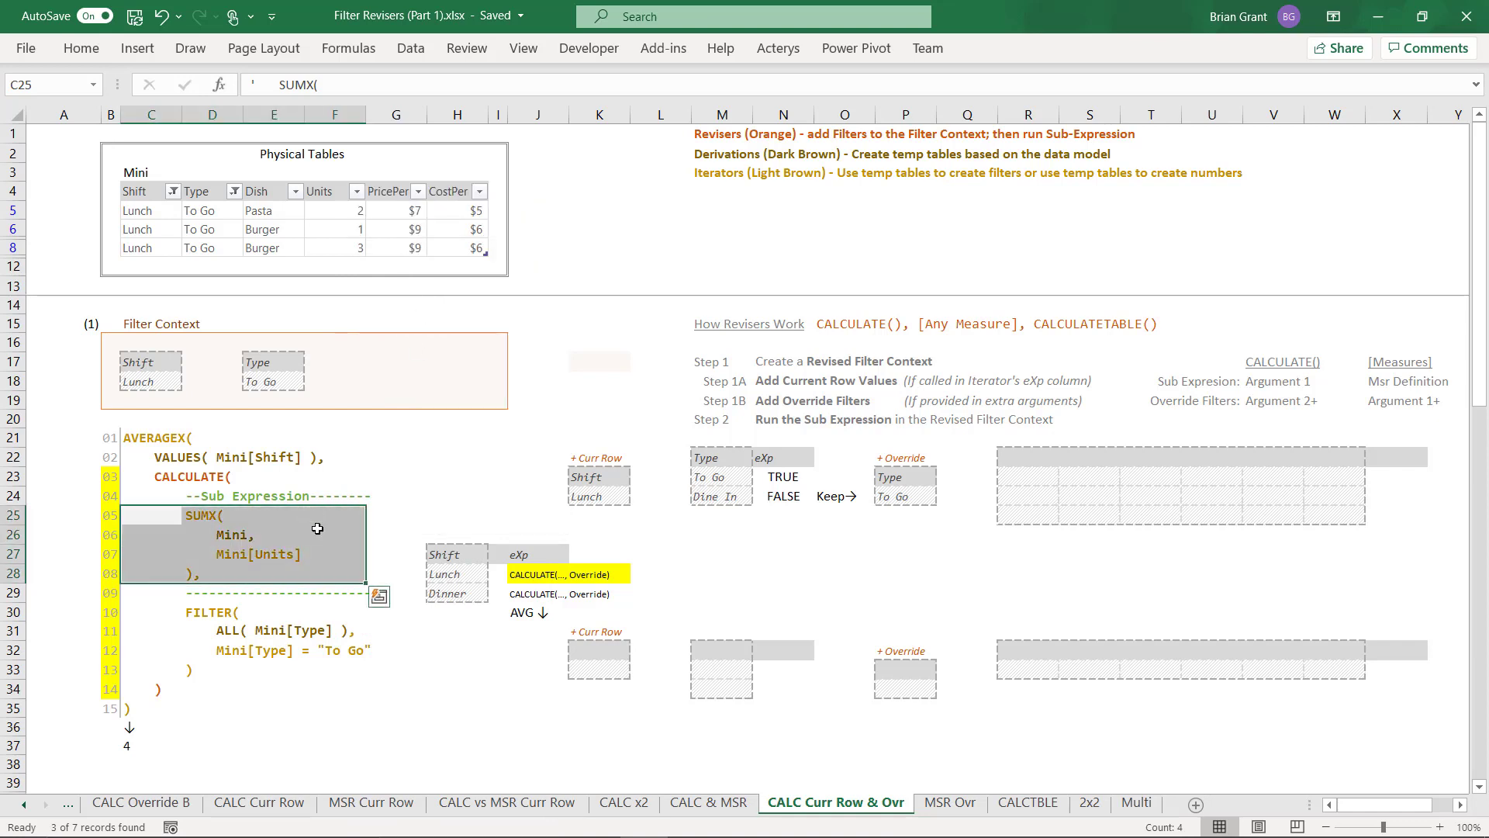
click(411, 493)
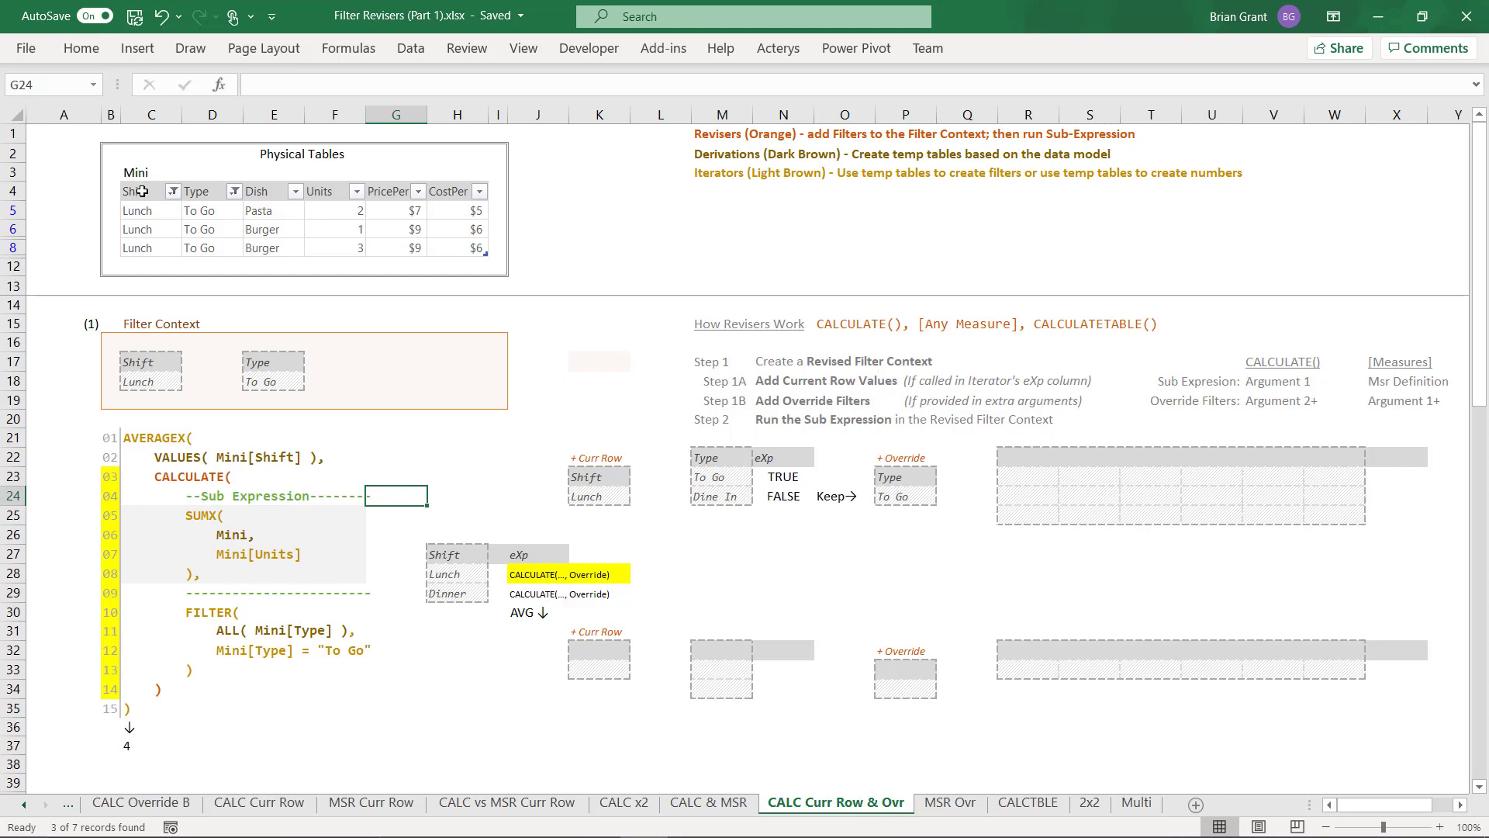
Step: Copy the filtered Mini table with its headers and paste only the values into the empty temp table starting at R22
drag(141, 190, 460, 247)
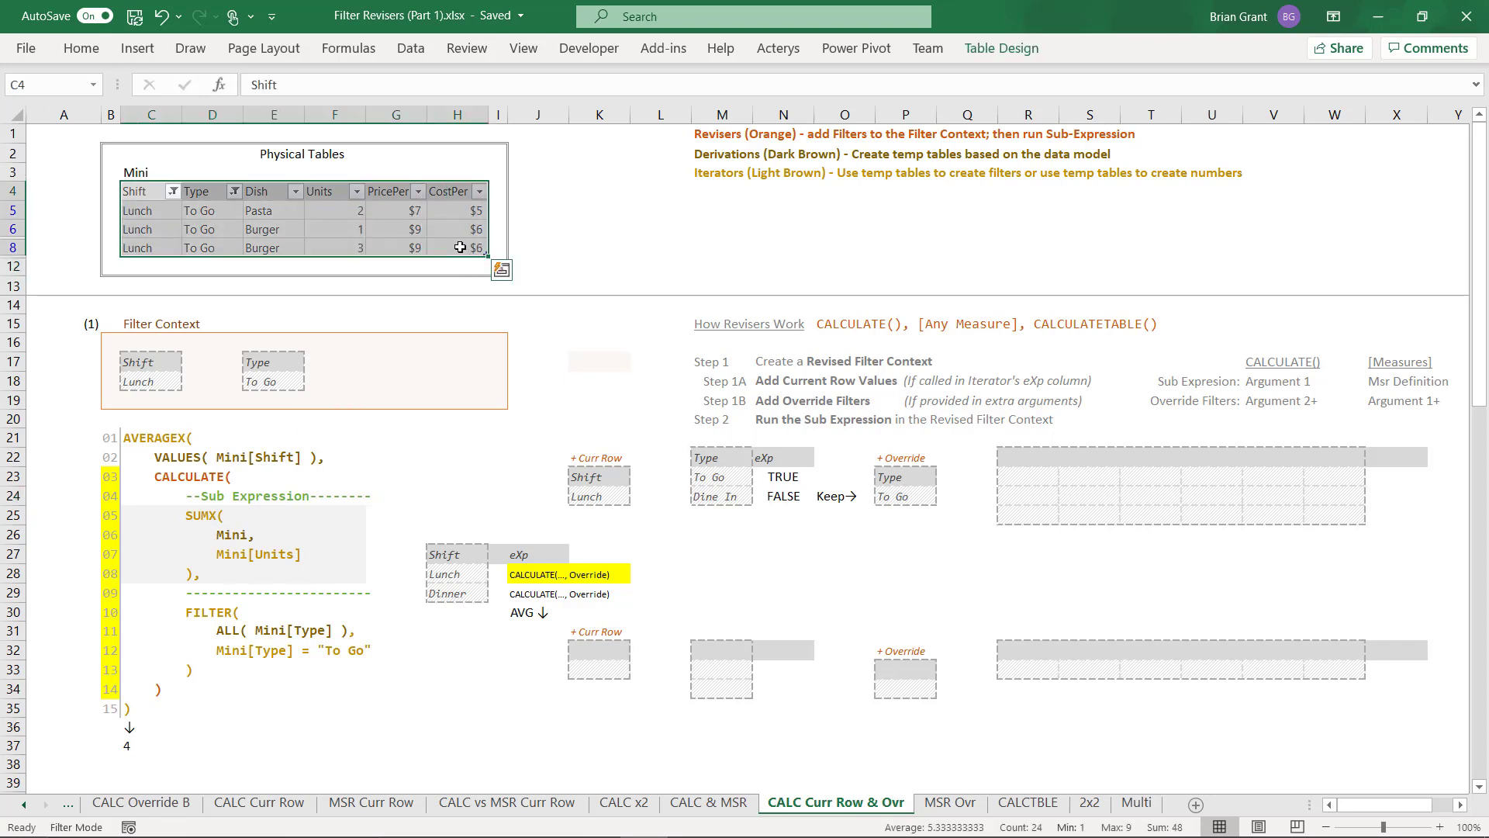
key(ctrl+c)
click(1042, 457)
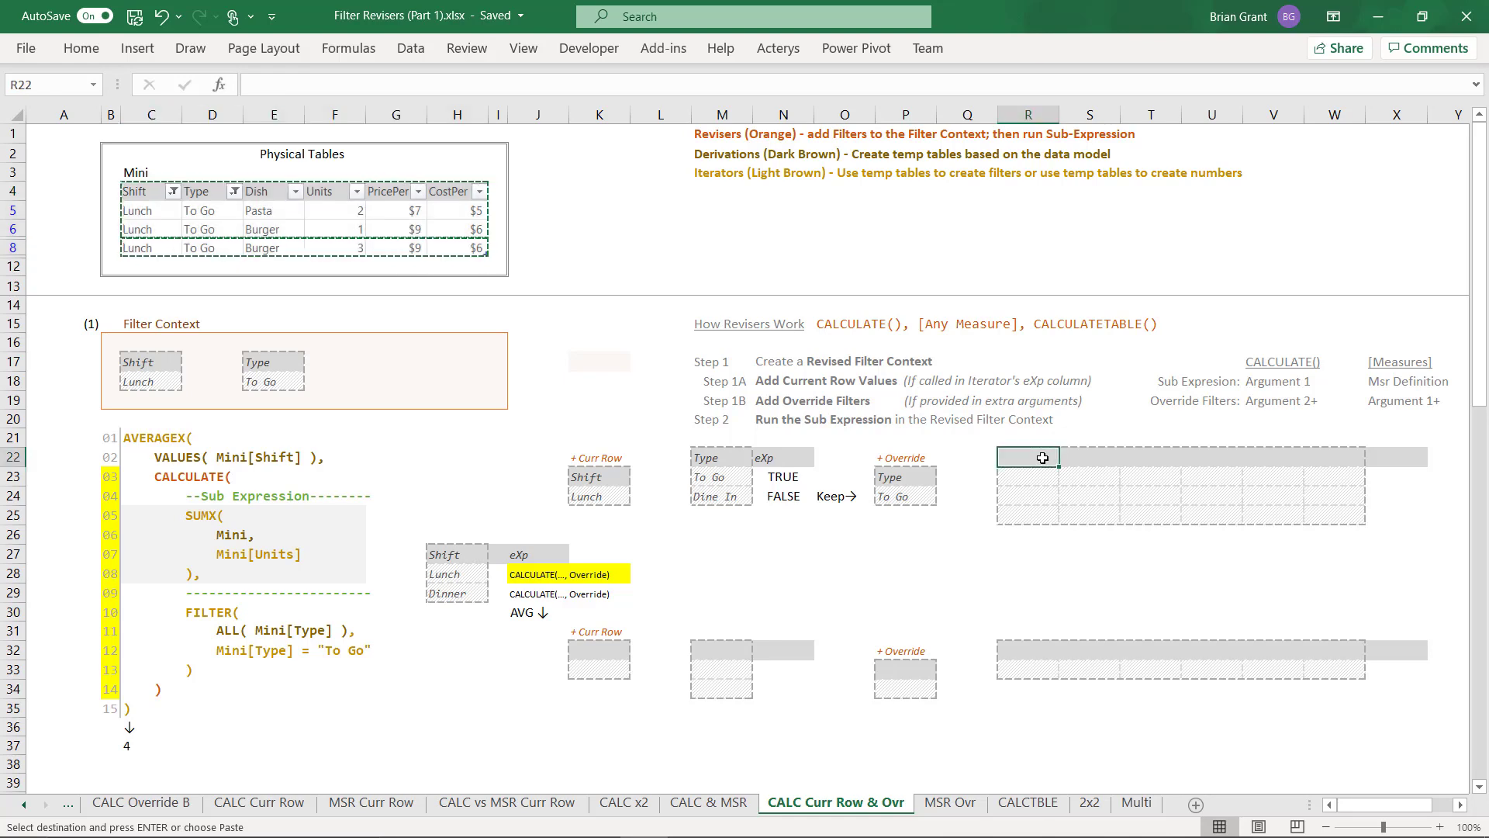
key(ctrl+alt+v)
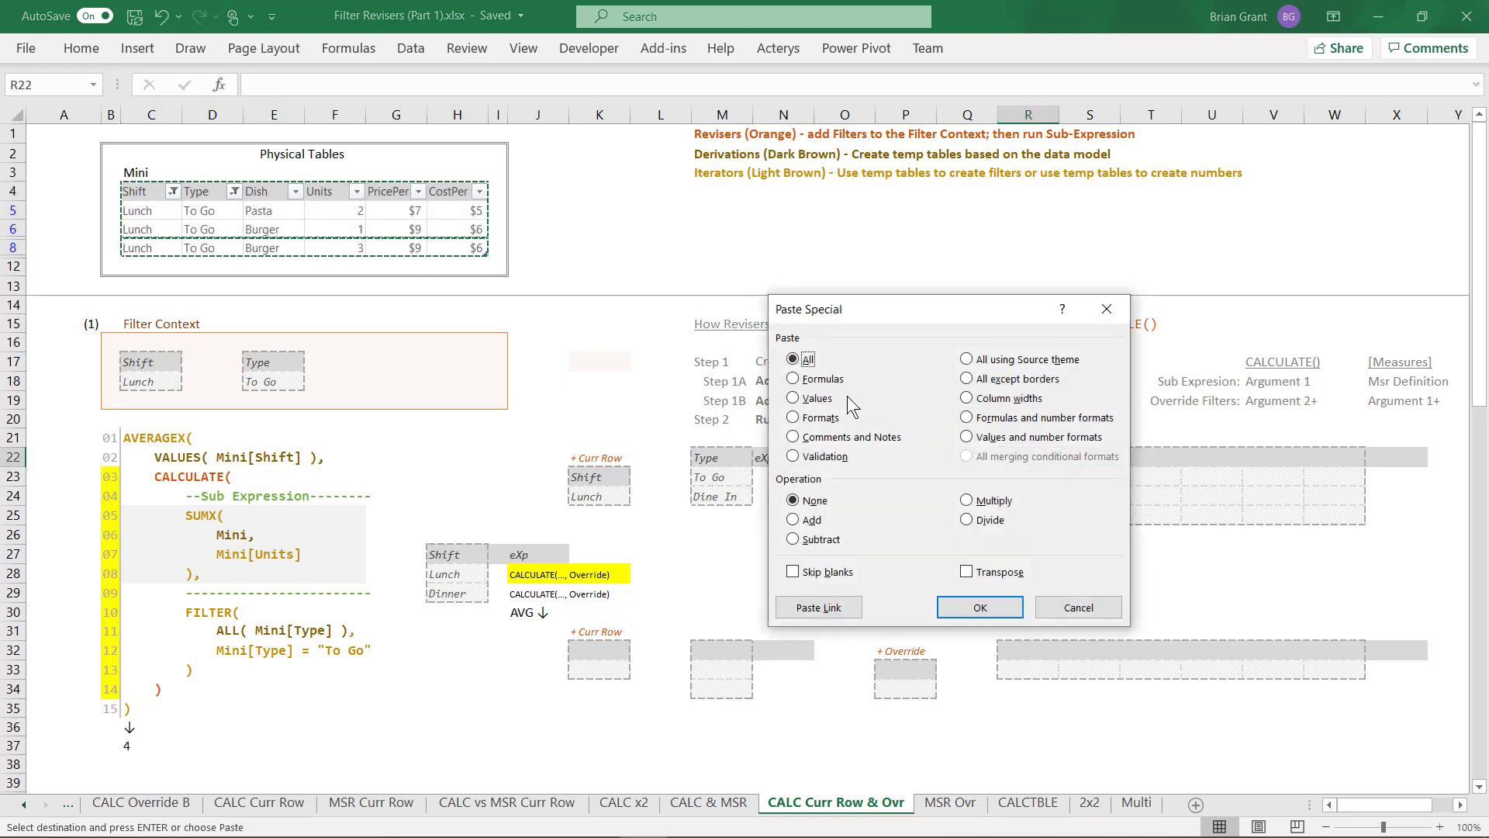
click(820, 400)
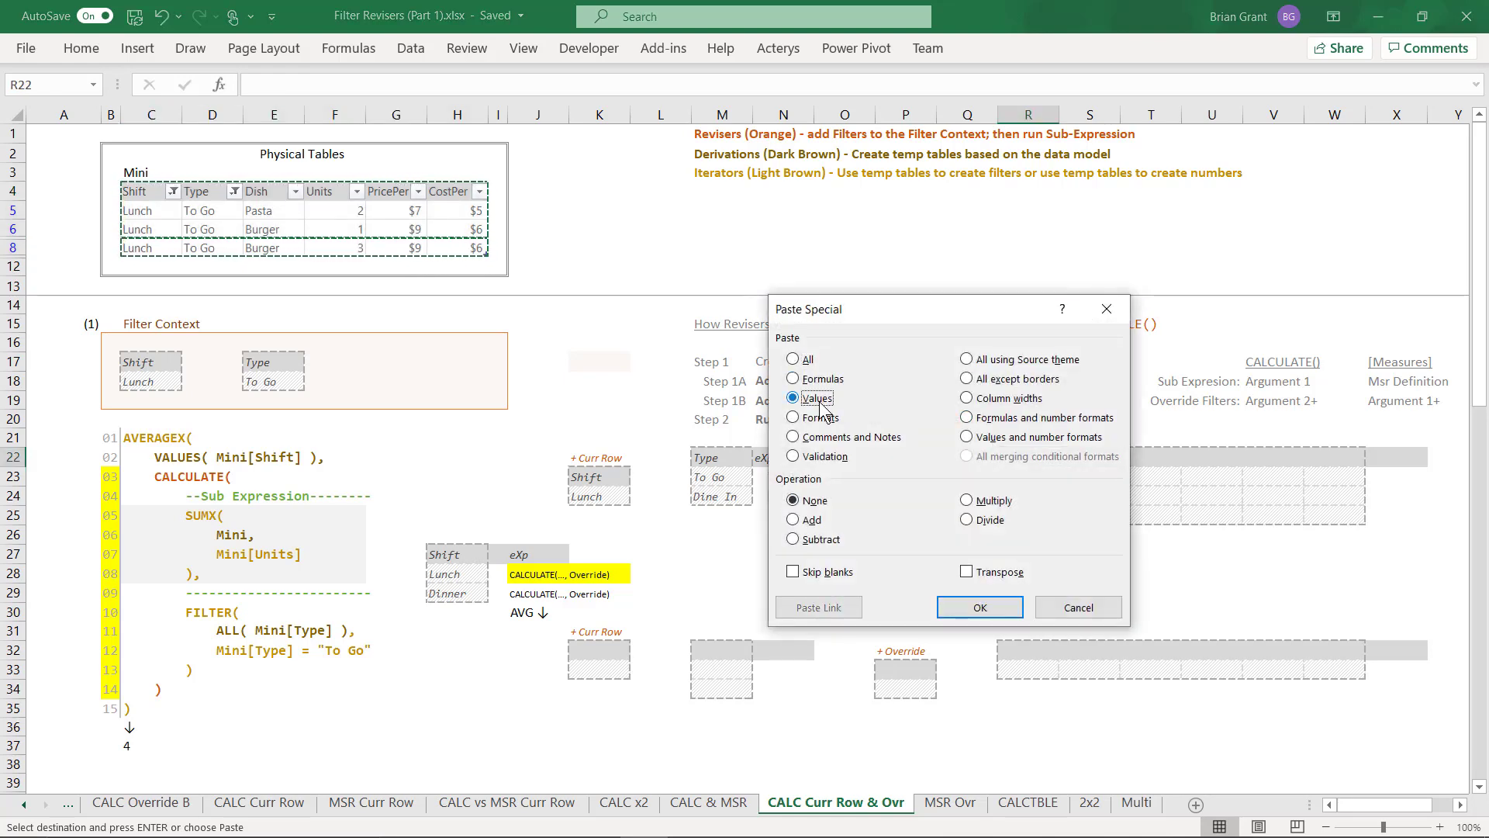
click(979, 607)
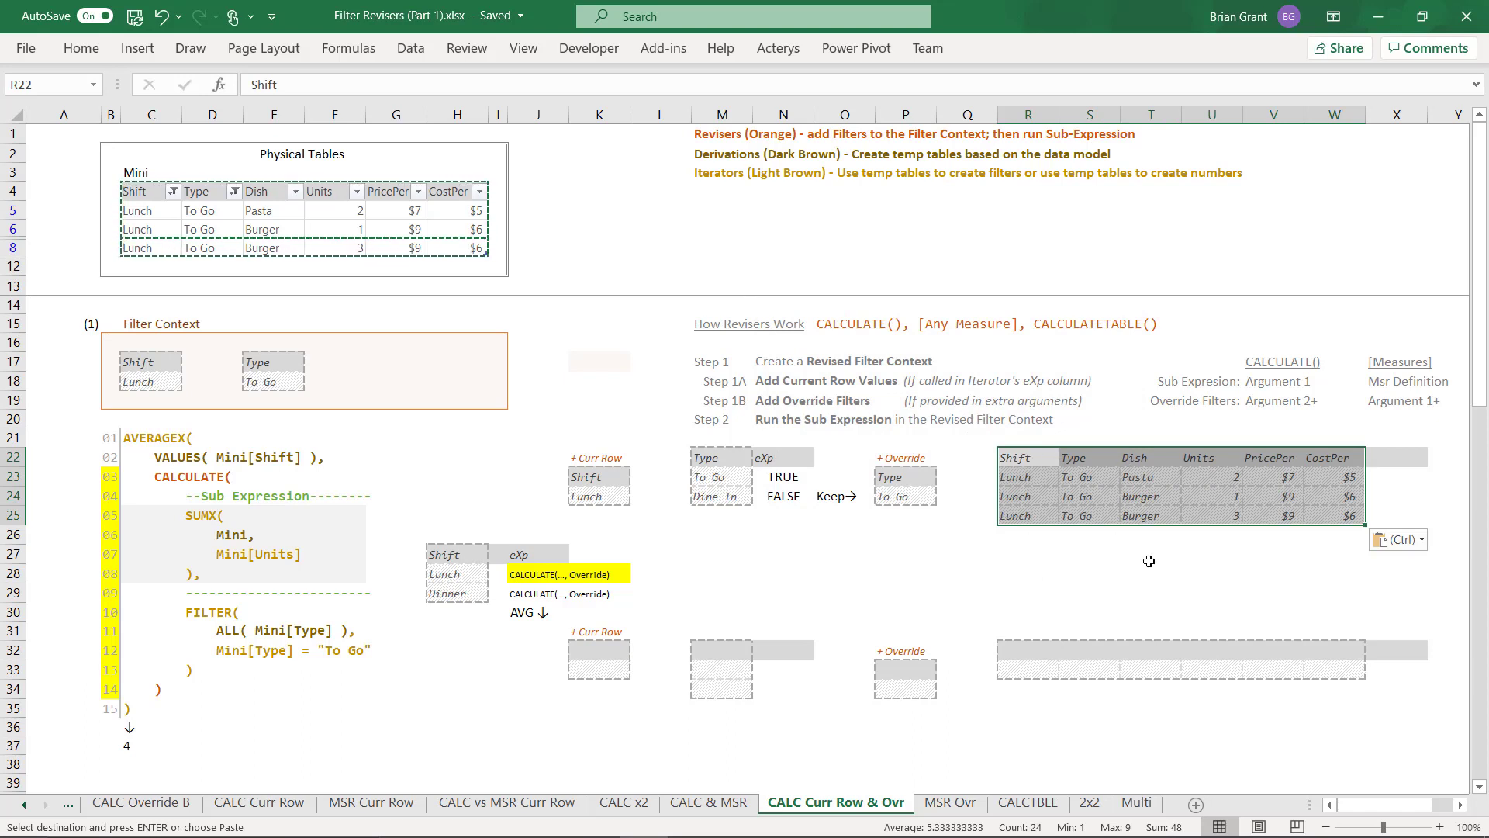
Step: Add the header eXp in X22 beside CostPer to evaluate the SUMX expression for each row
click(1386, 456)
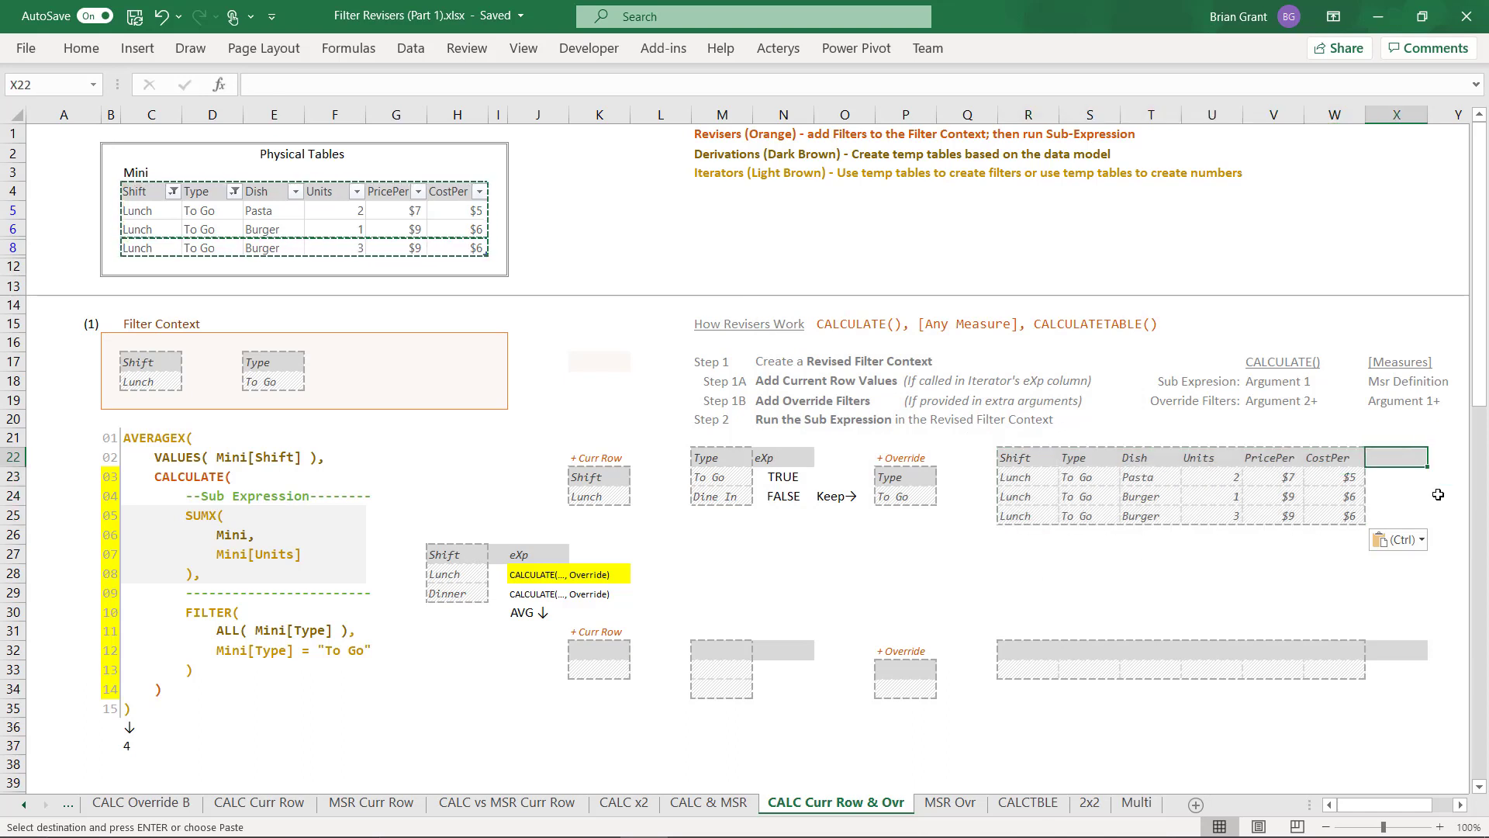
text(eXp)
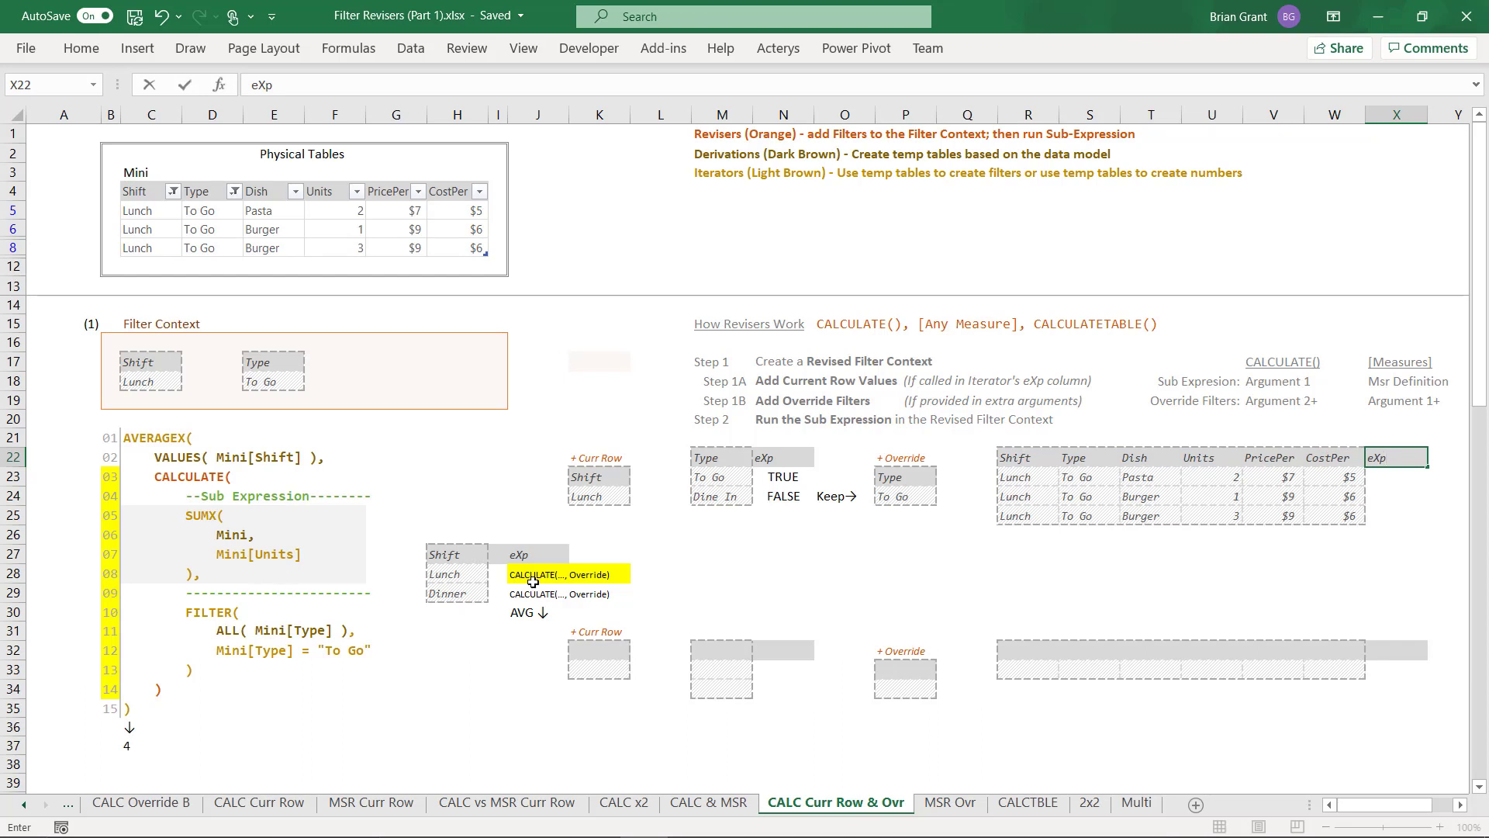
key(Return)
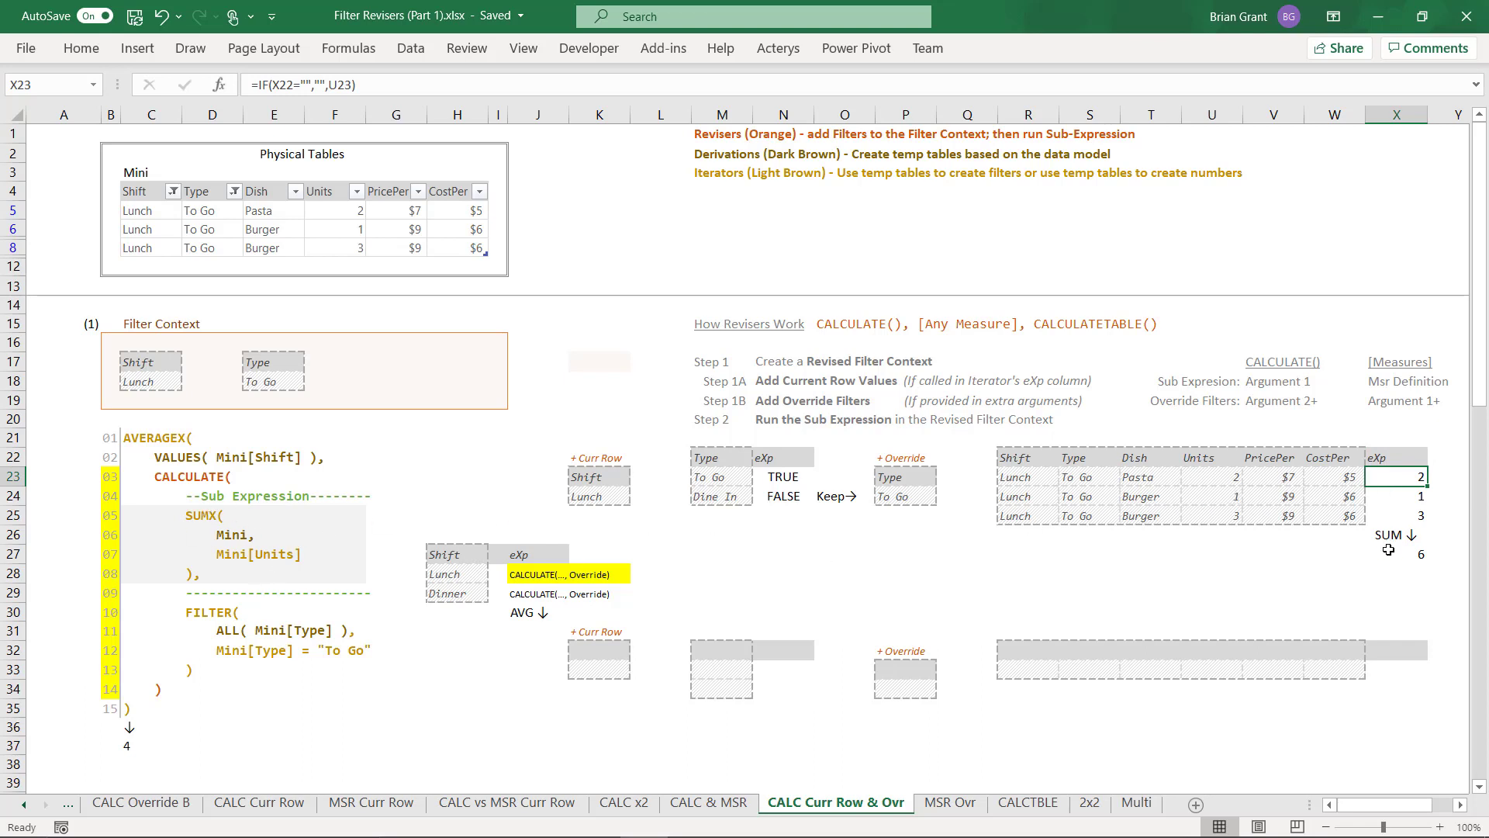
Step: Enter 6 in J28 as the CALCULATE result for the Lunch row
click(534, 574)
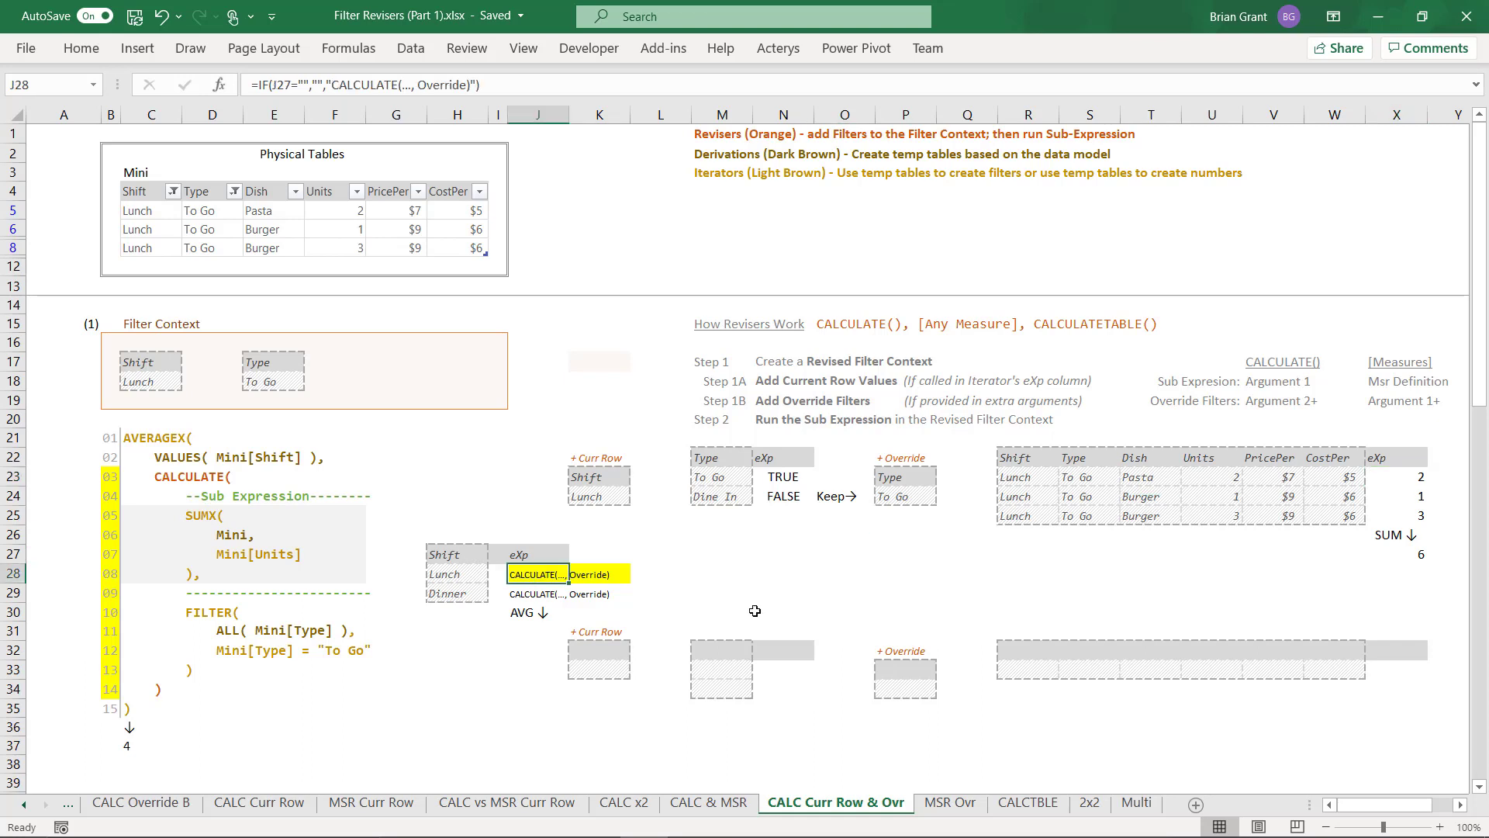
text(6)
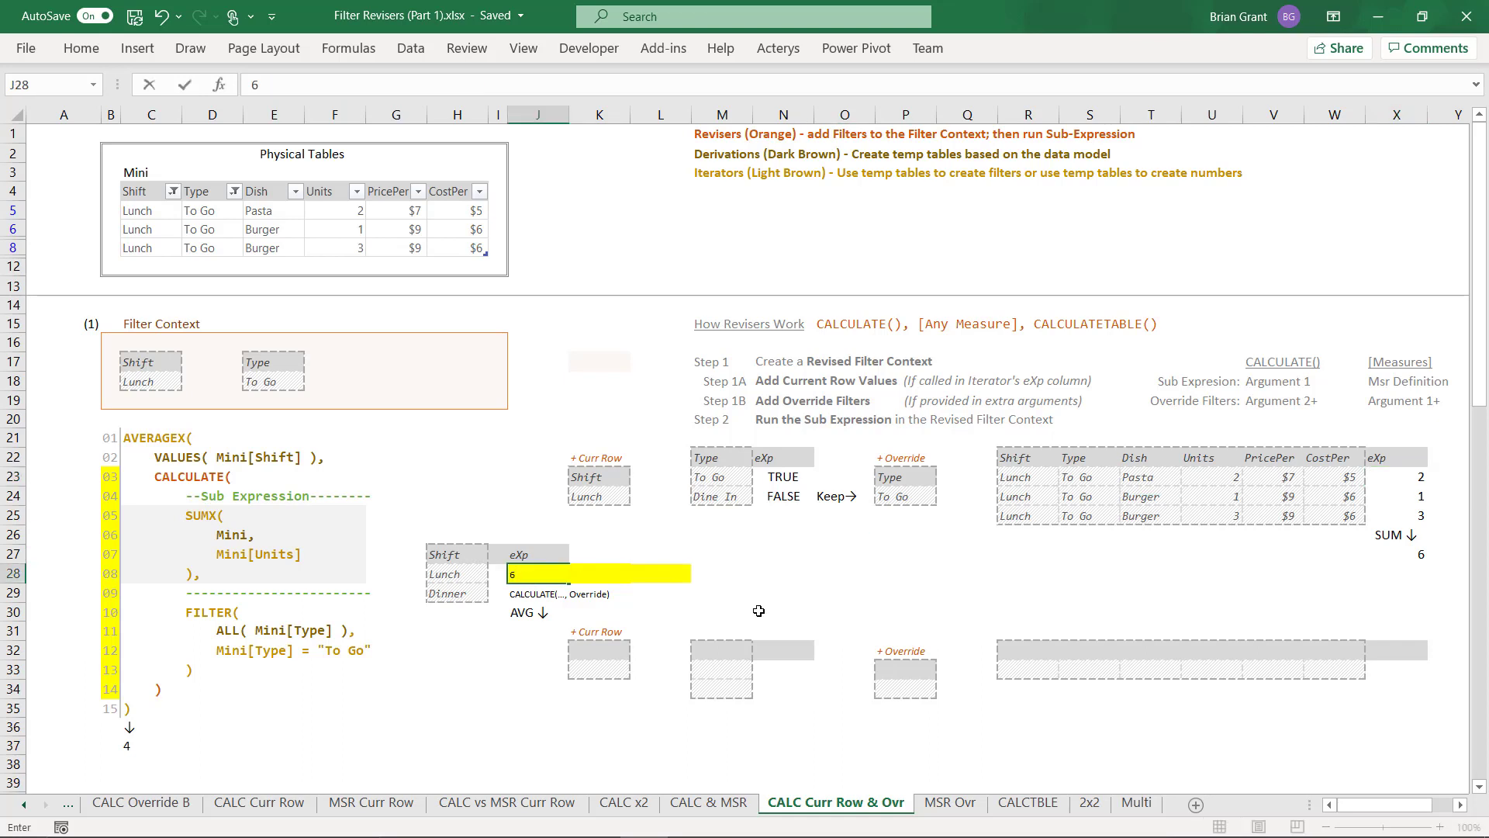
key(Return)
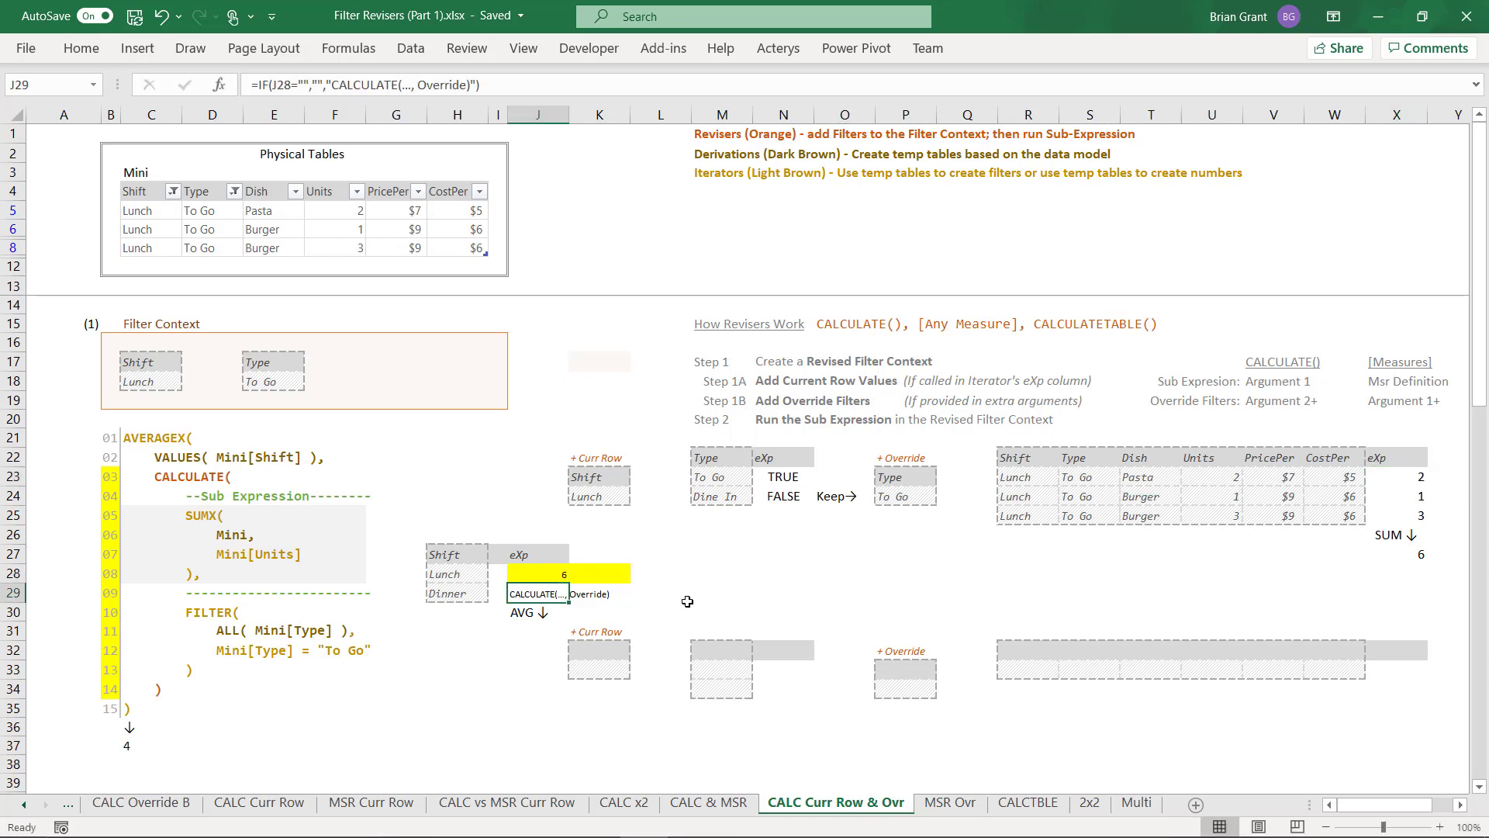
click(549, 574)
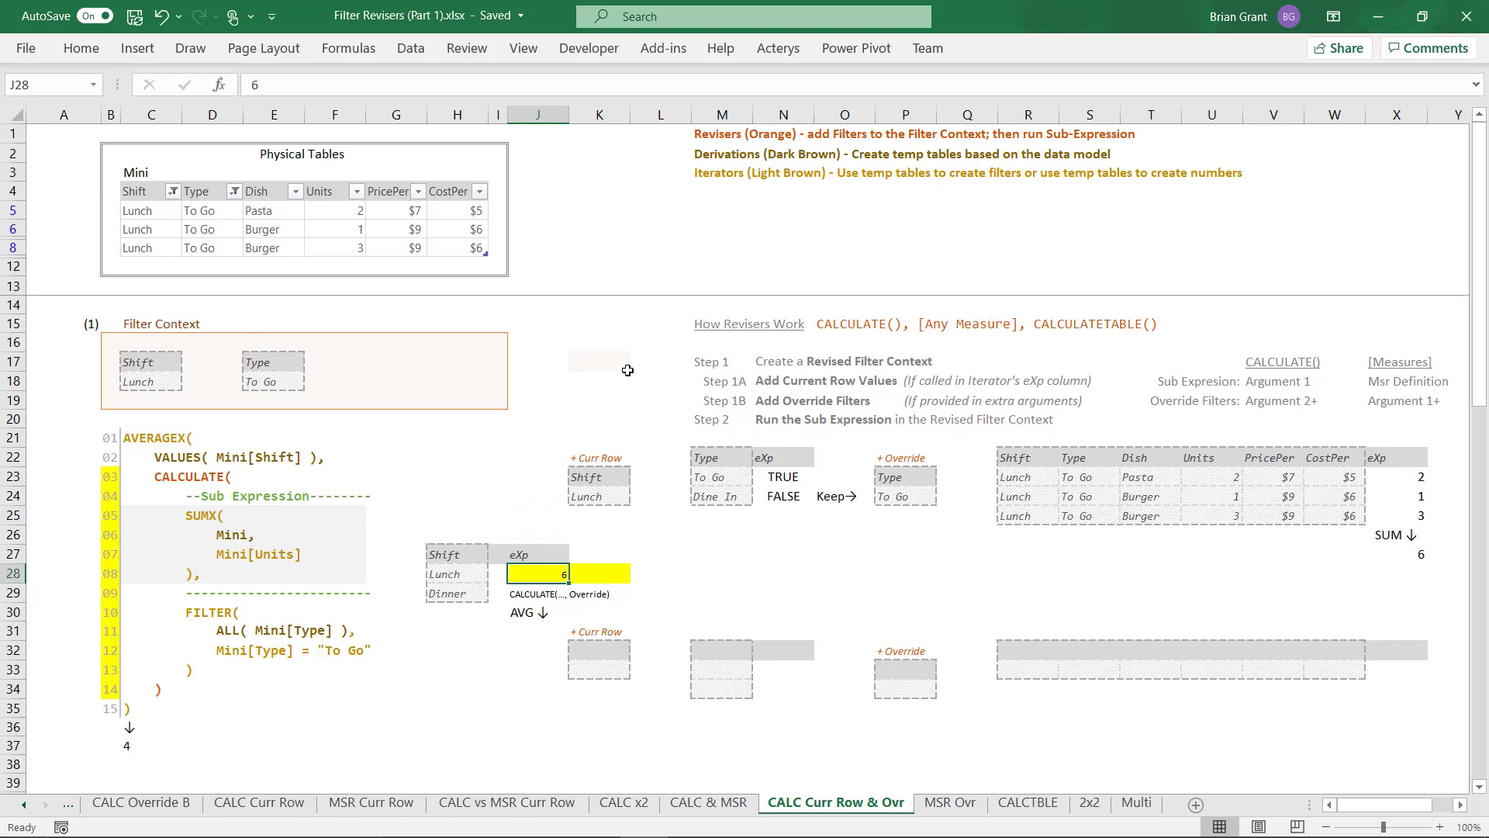
Step: Clear the Shift and Type filters from the Filter Context box by pasting blank cell K17 over C17:E18
click(596, 361)
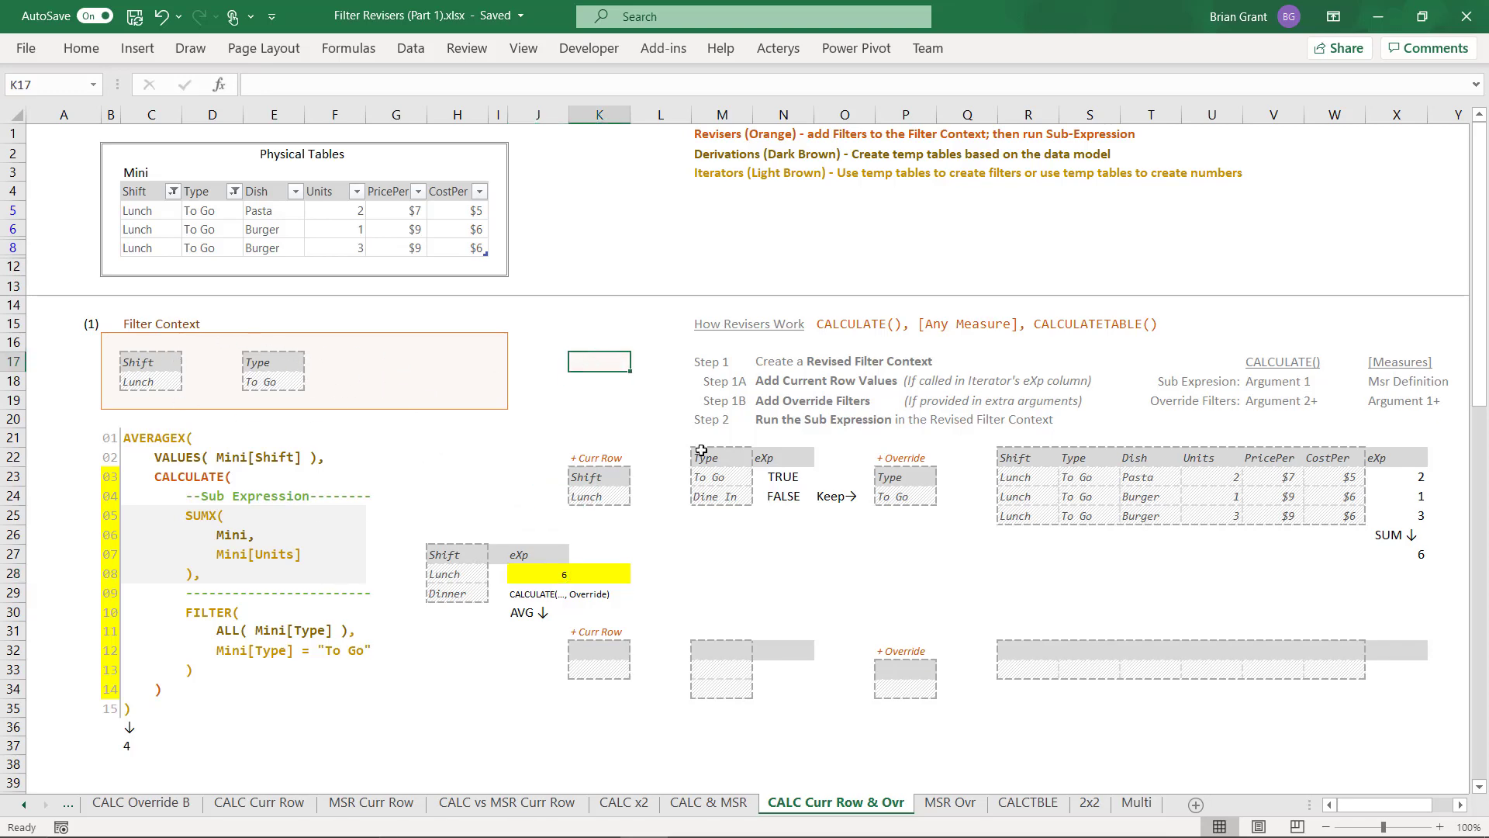
key(ctrl+c)
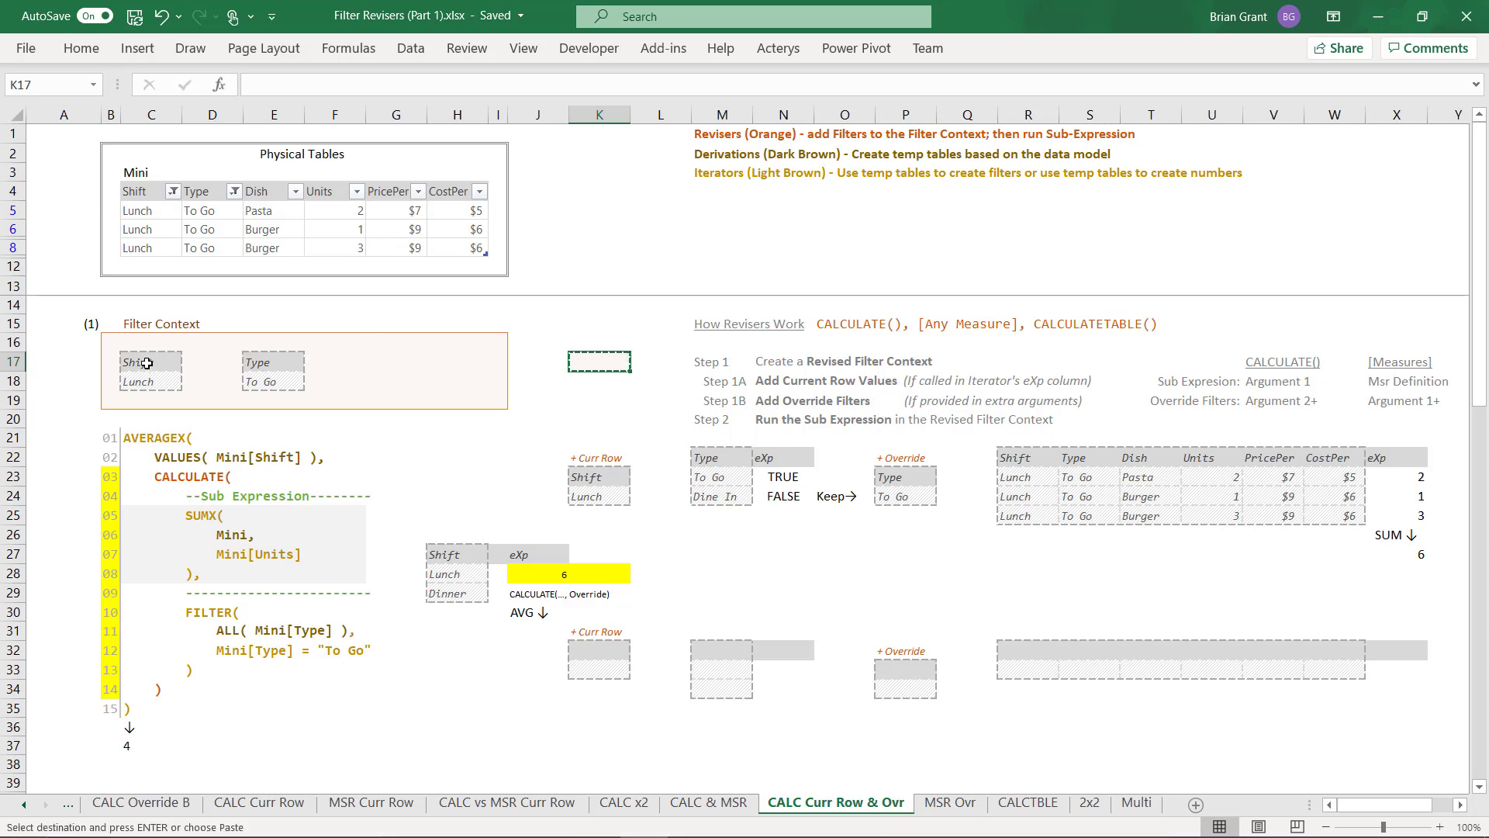
drag(142, 362, 281, 390)
key(ctrl+v)
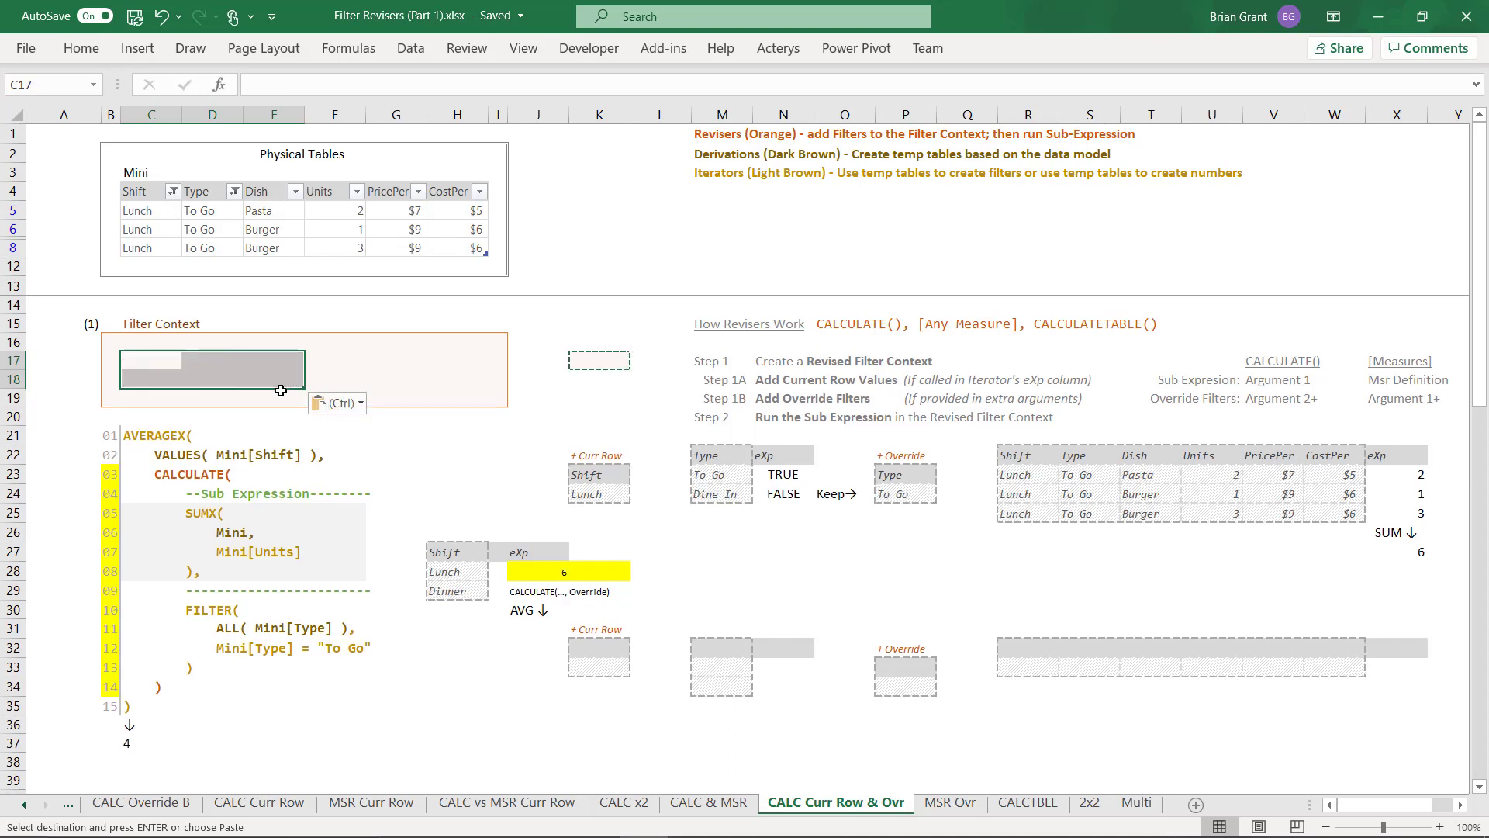
key(Escape)
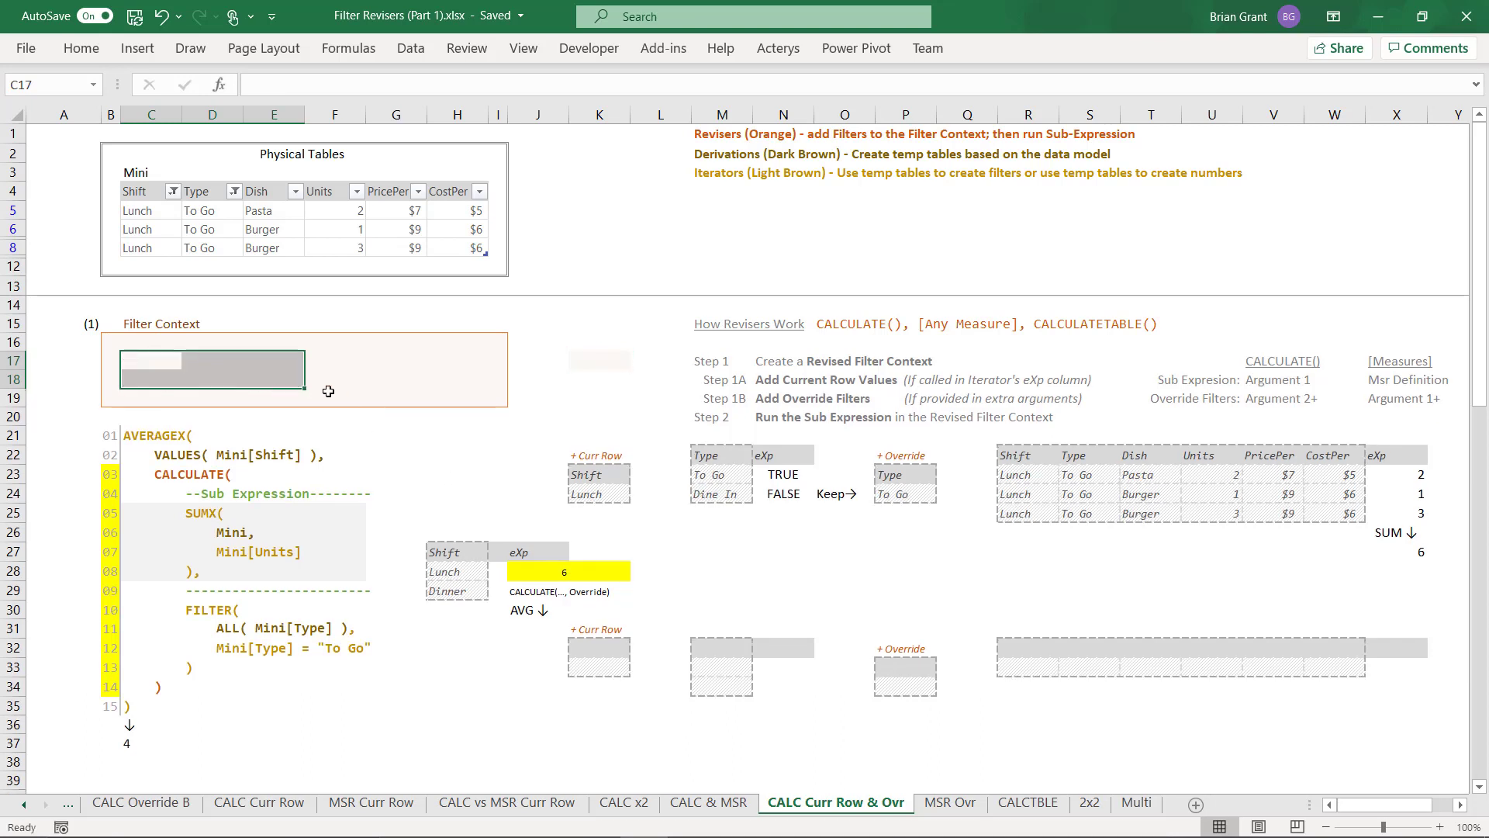
Step: Remove the yellow fill from the Lunch result cells J28:K28
click(543, 574)
right_click(607, 576)
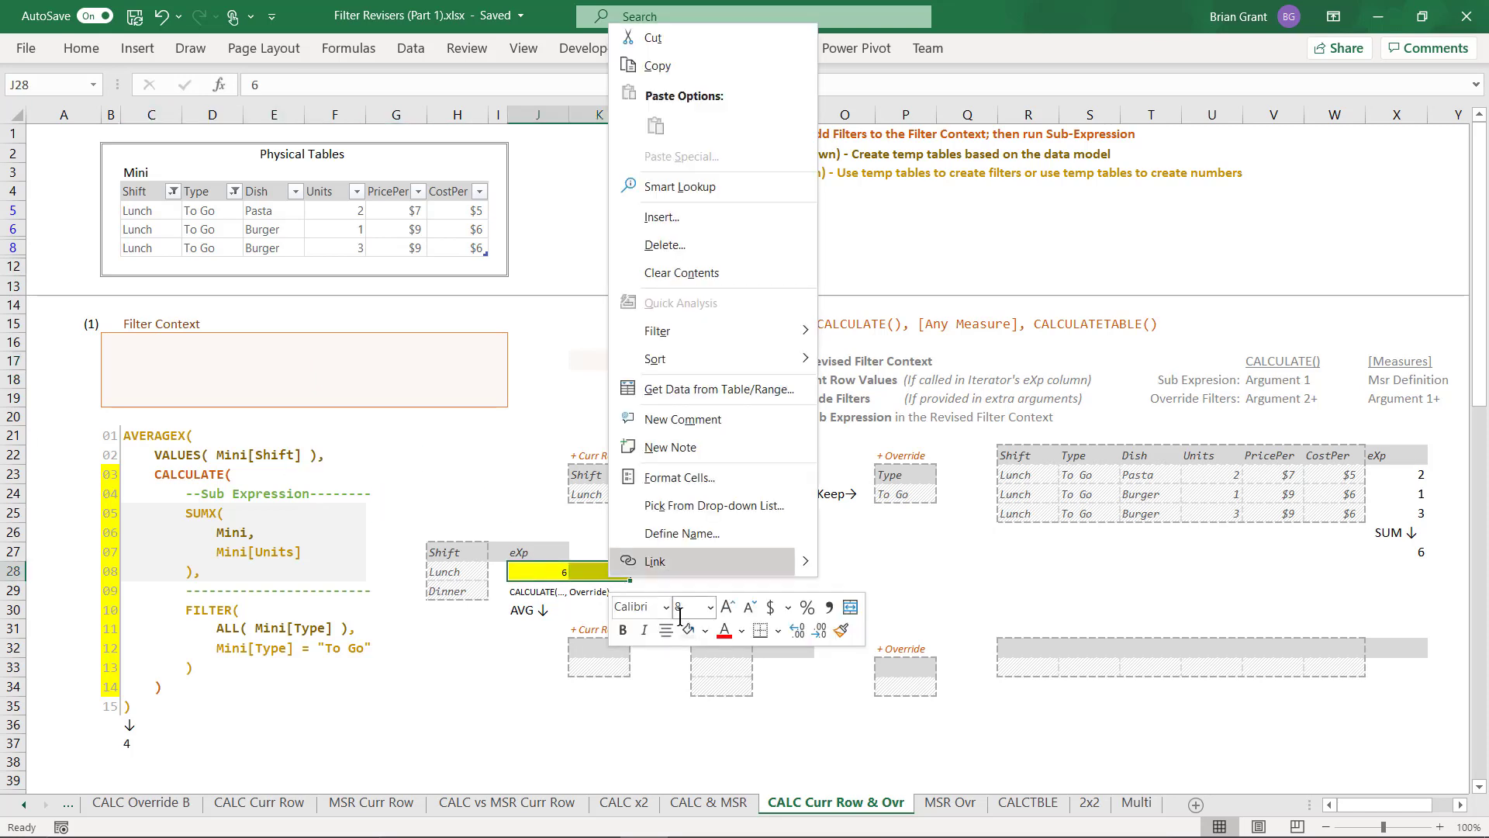
click(708, 632)
click(728, 585)
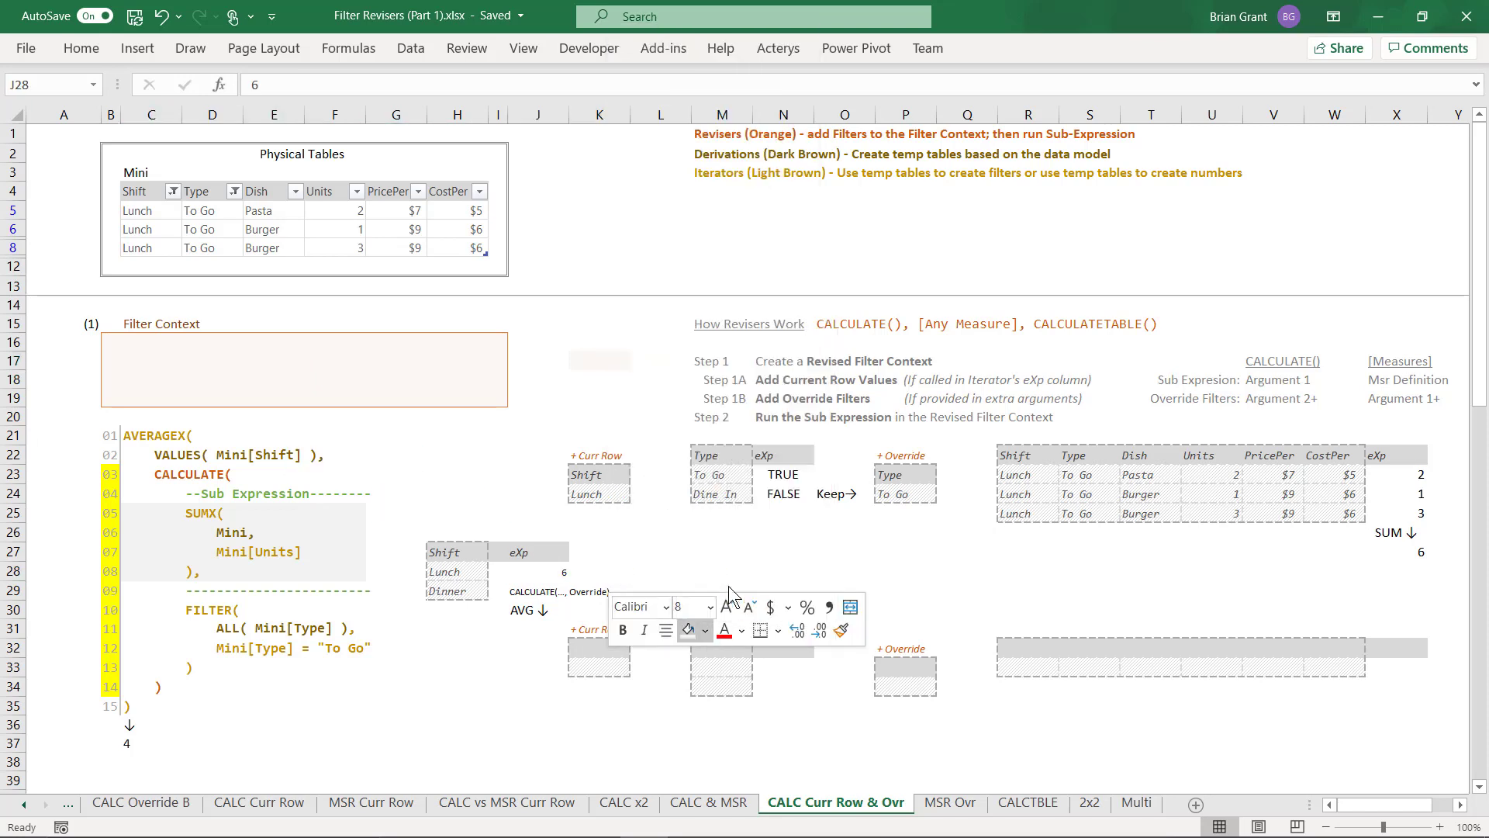
Step: Highlight the Dinner row's CALCULATE expression in J29:K29 with yellow fill
click(458, 667)
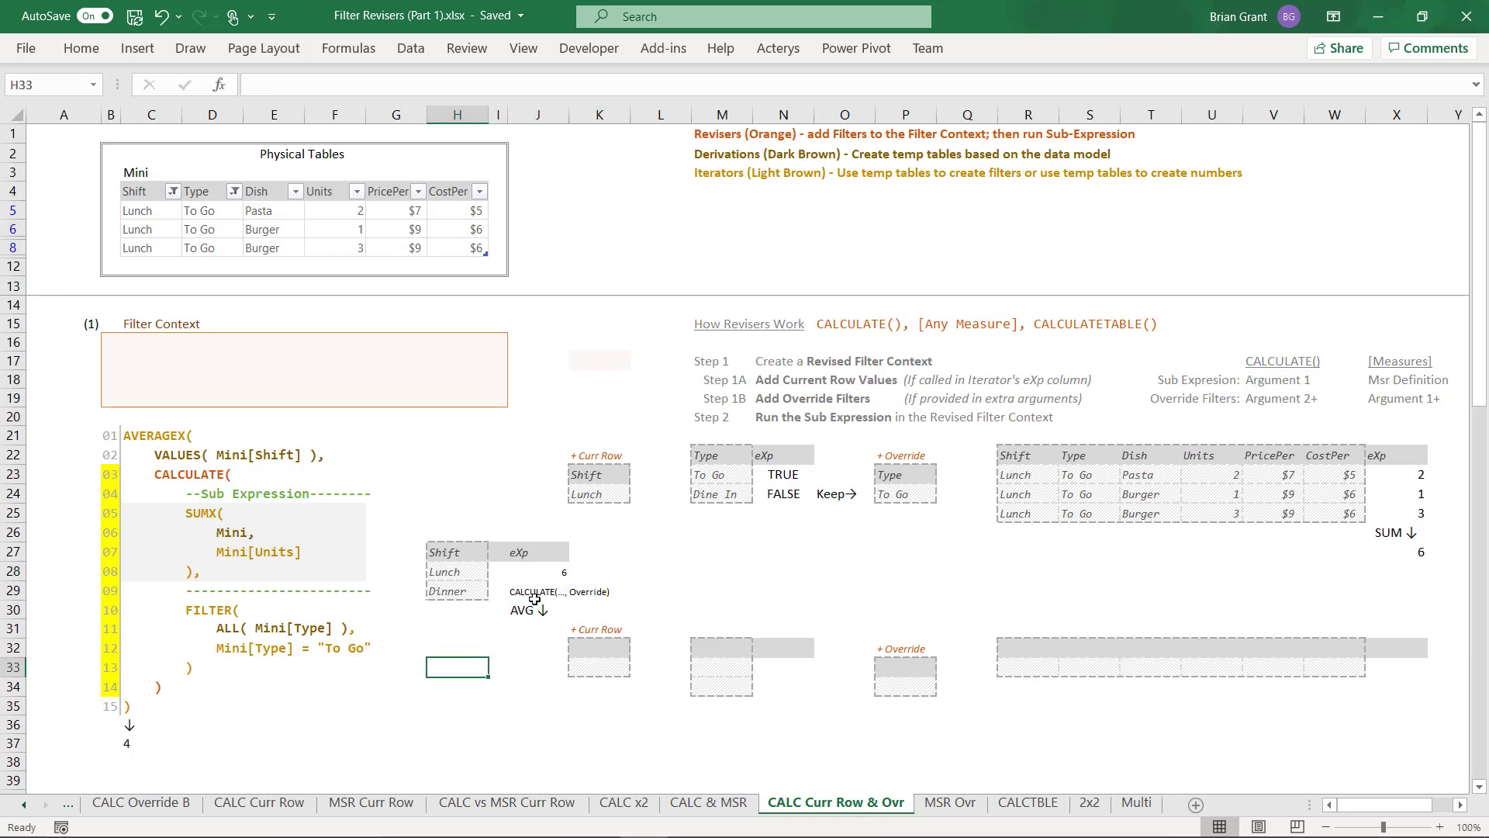
drag(535, 600, 617, 593)
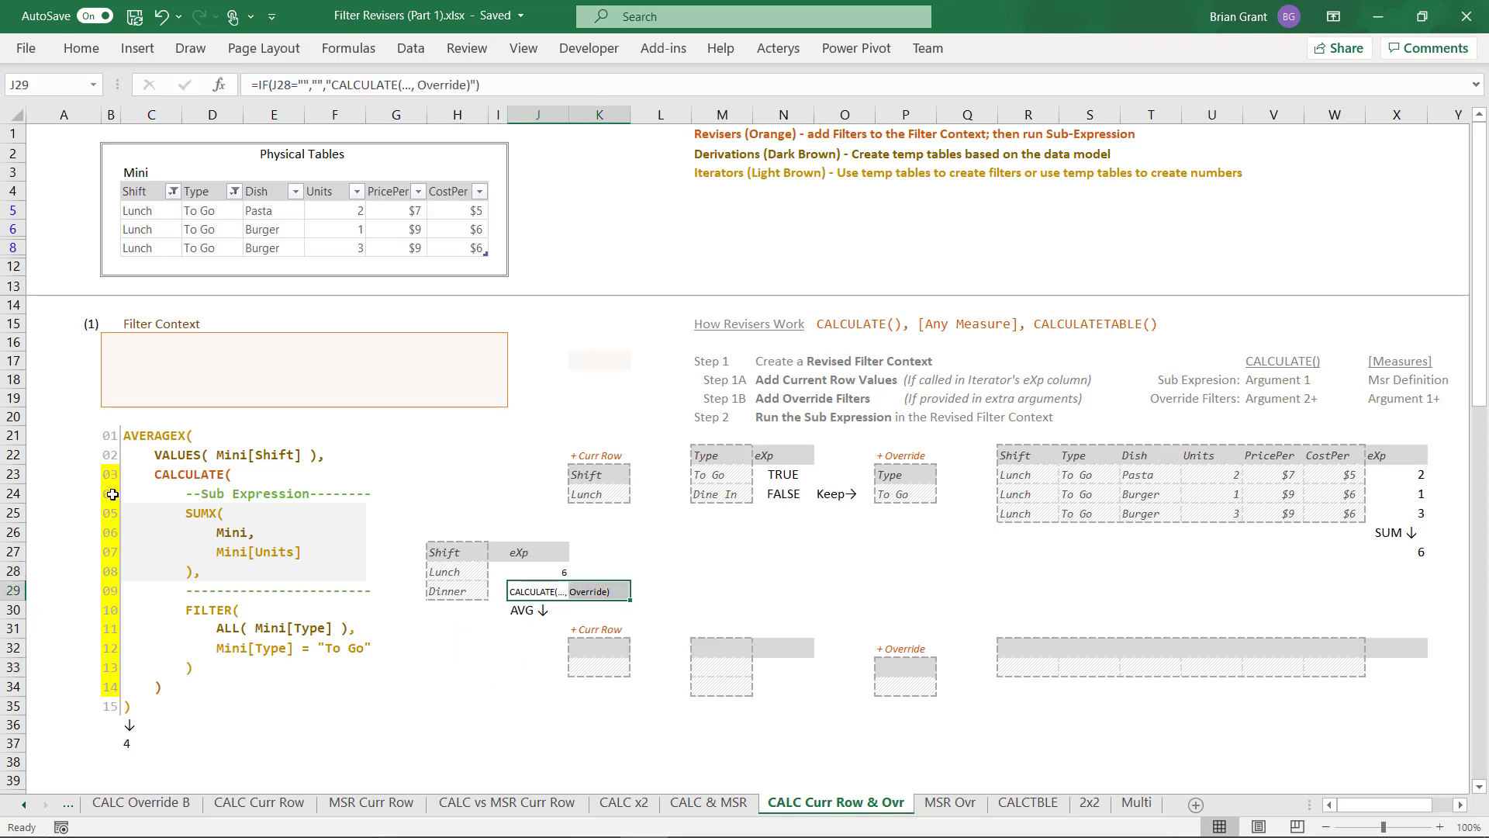
right_click(559, 595)
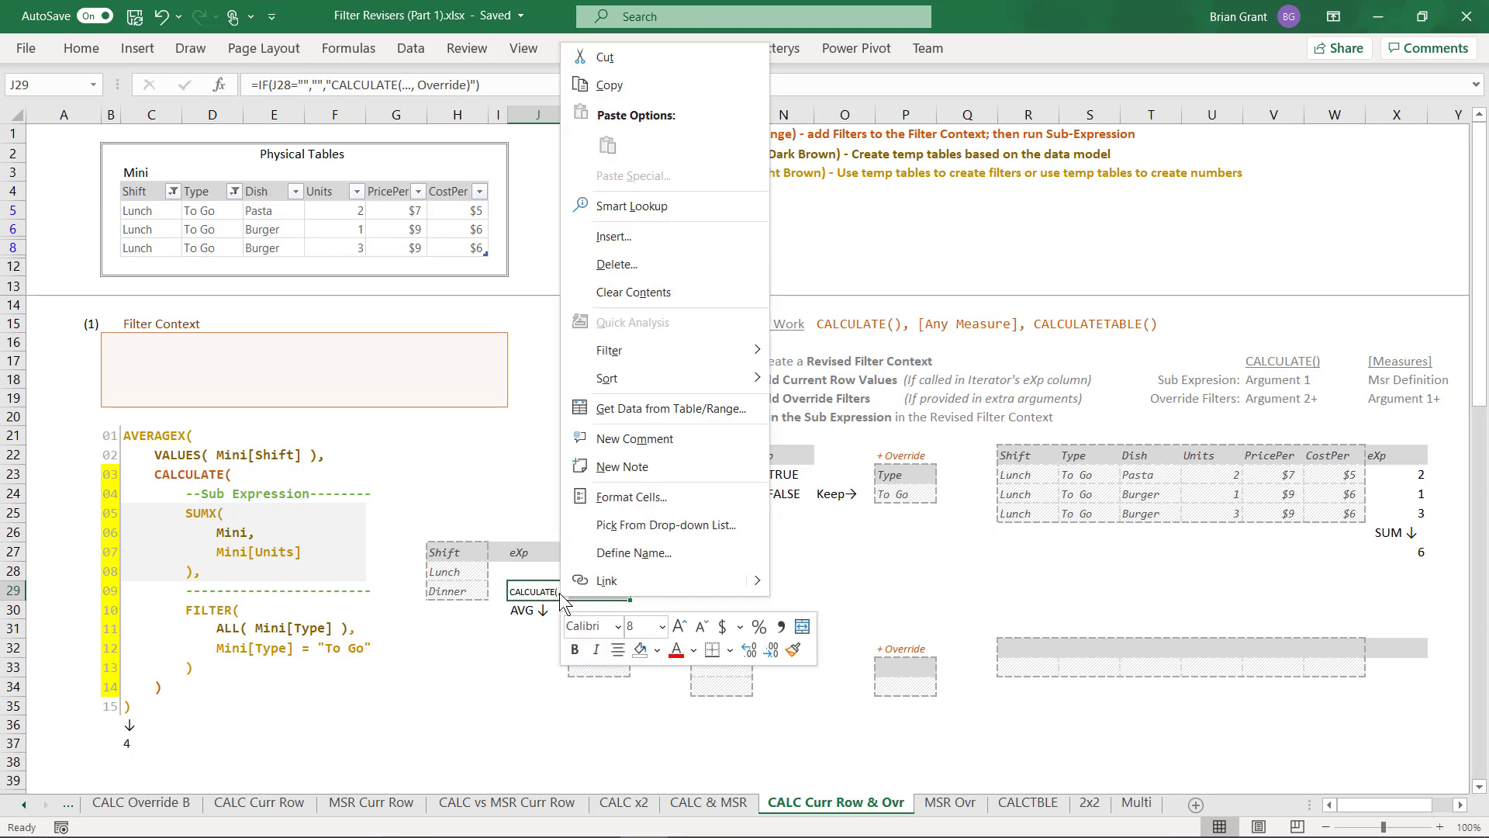
click(656, 650)
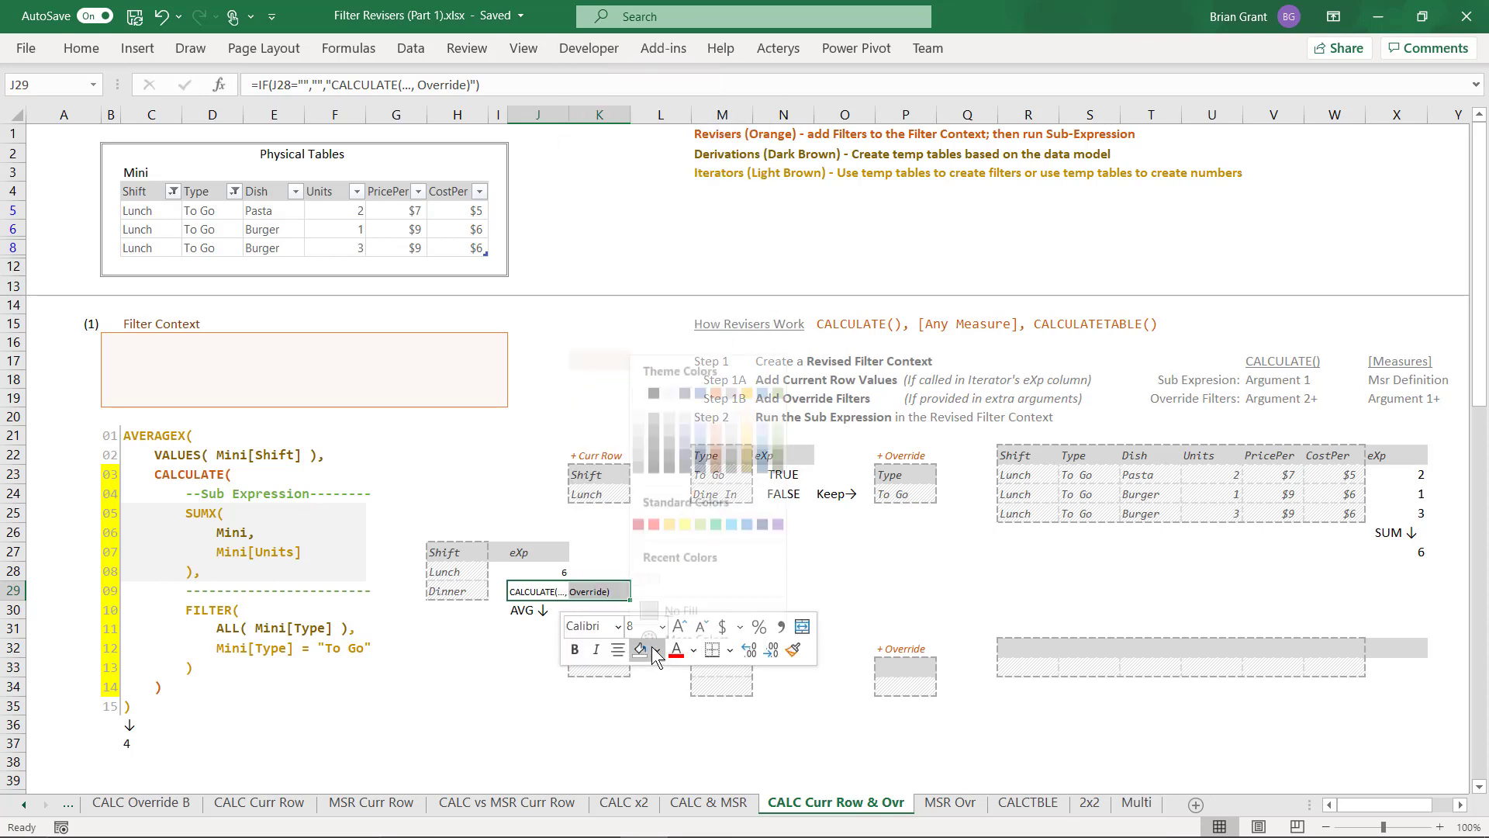
click(685, 507)
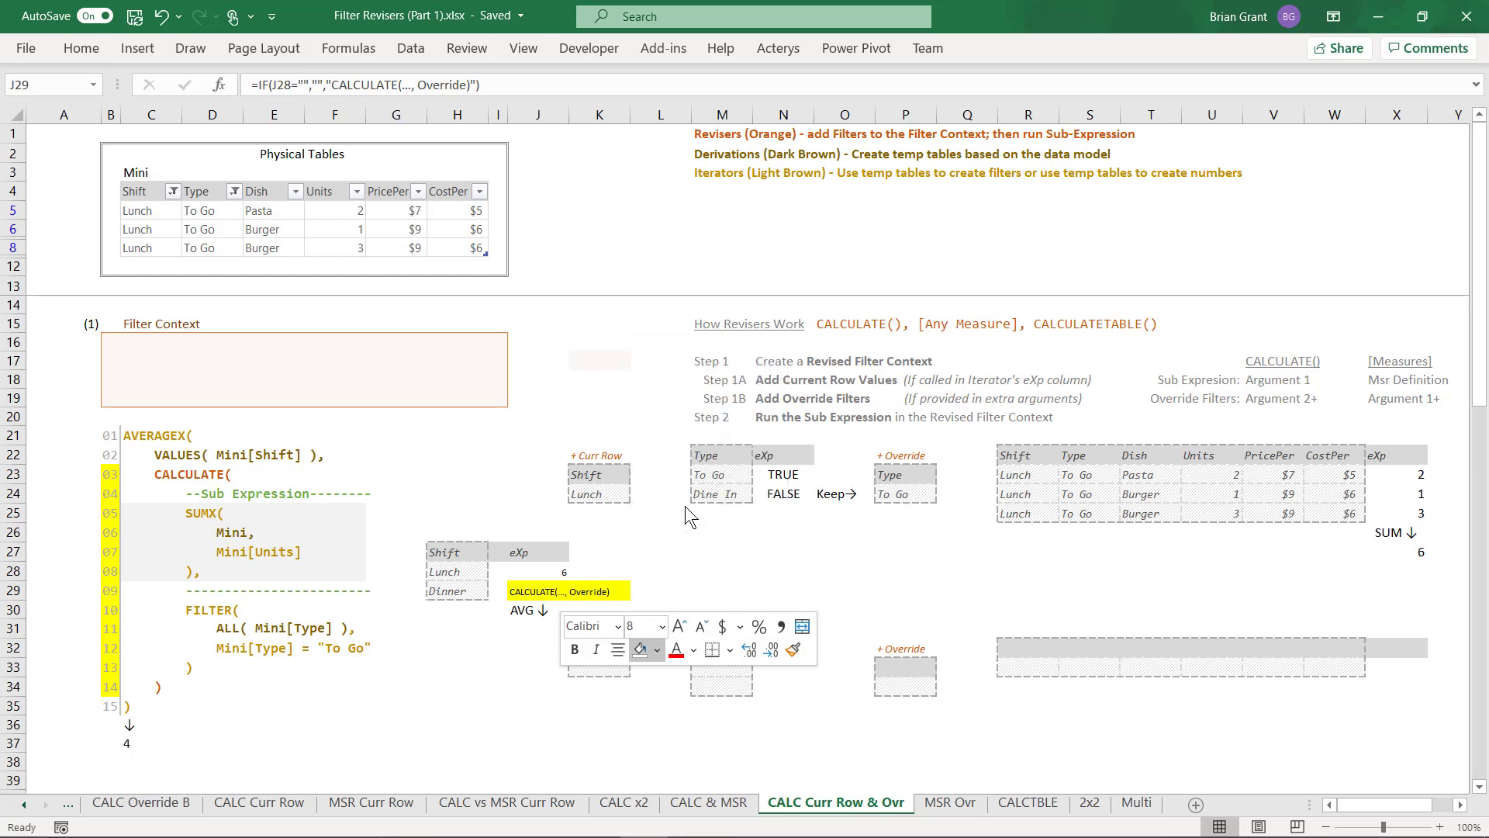
click(731, 589)
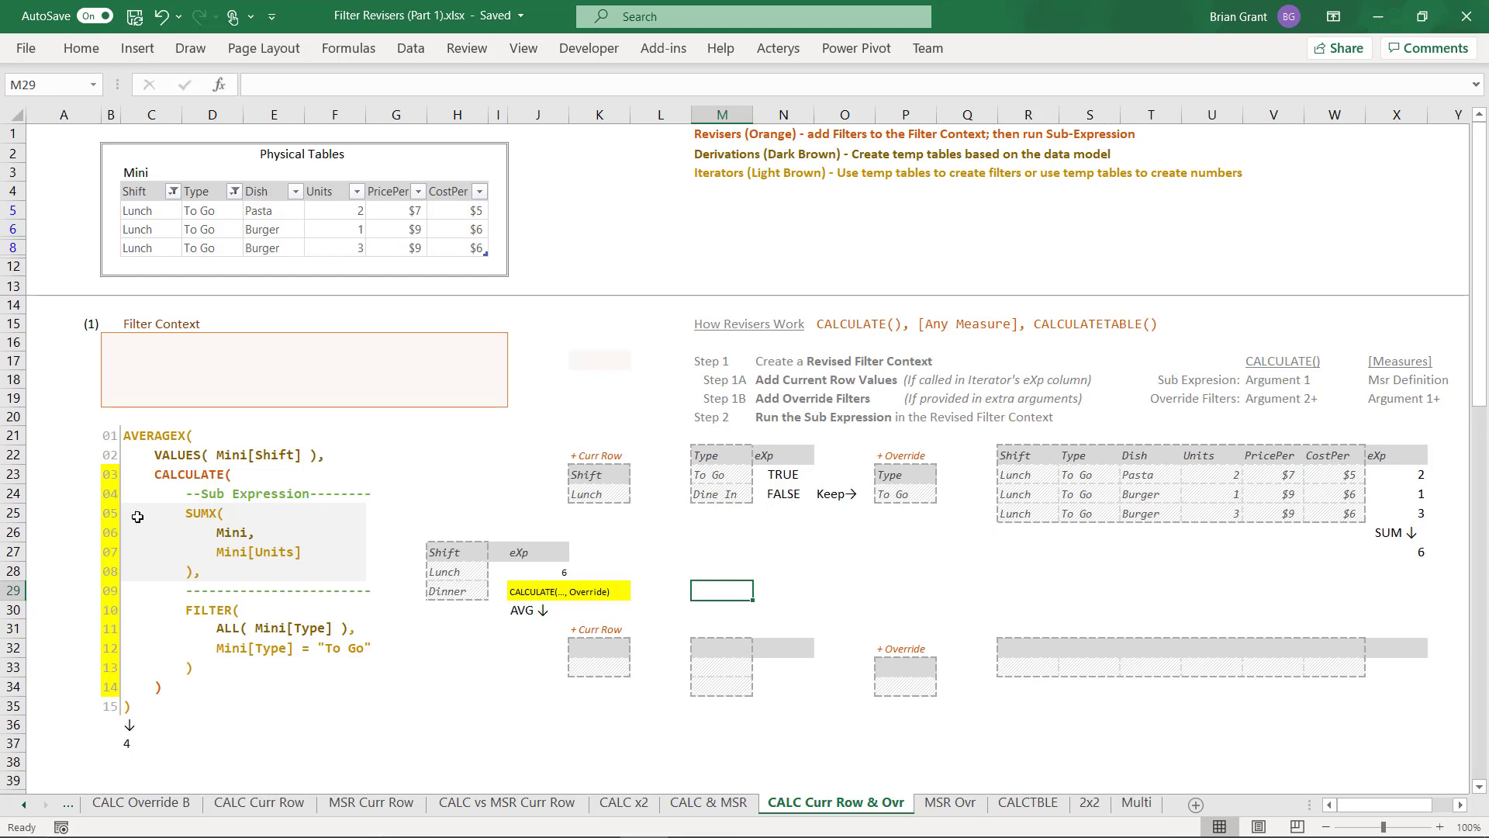
Step: Highlight the SUMX sub expression block C25:F28 with light blue fill
drag(132, 518, 346, 574)
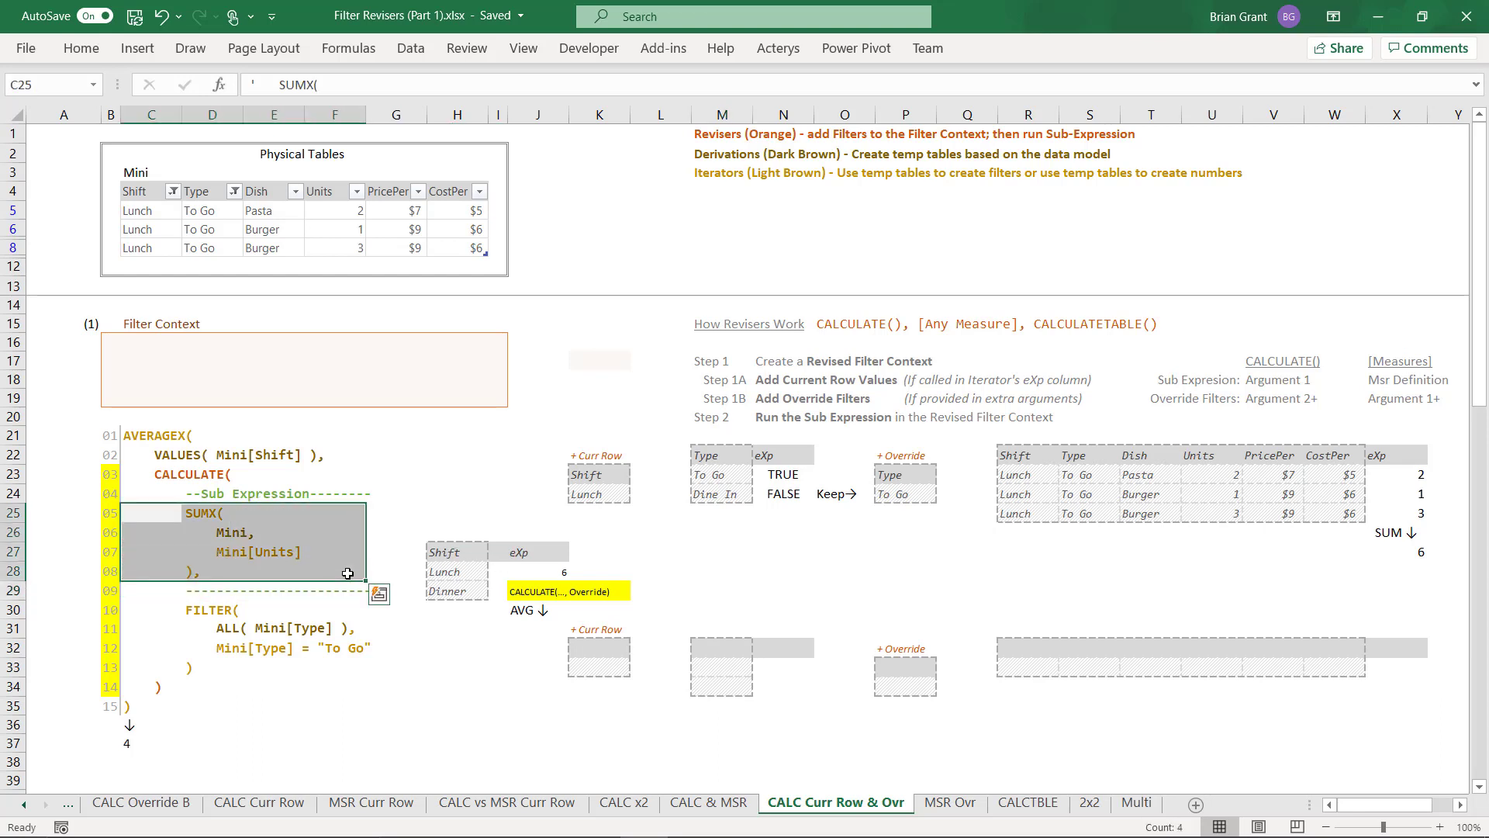
right_click(347, 542)
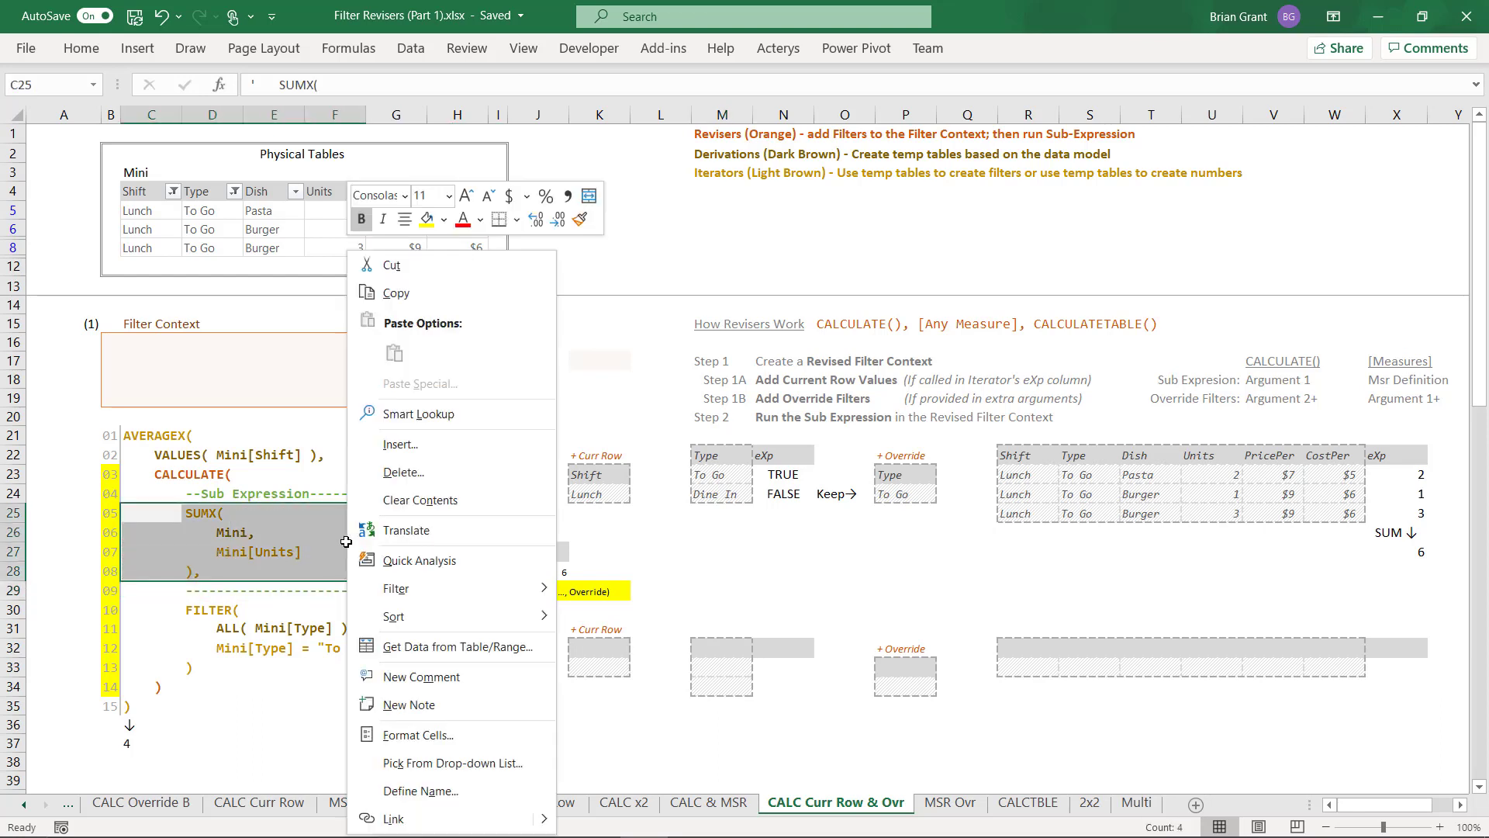
click(446, 221)
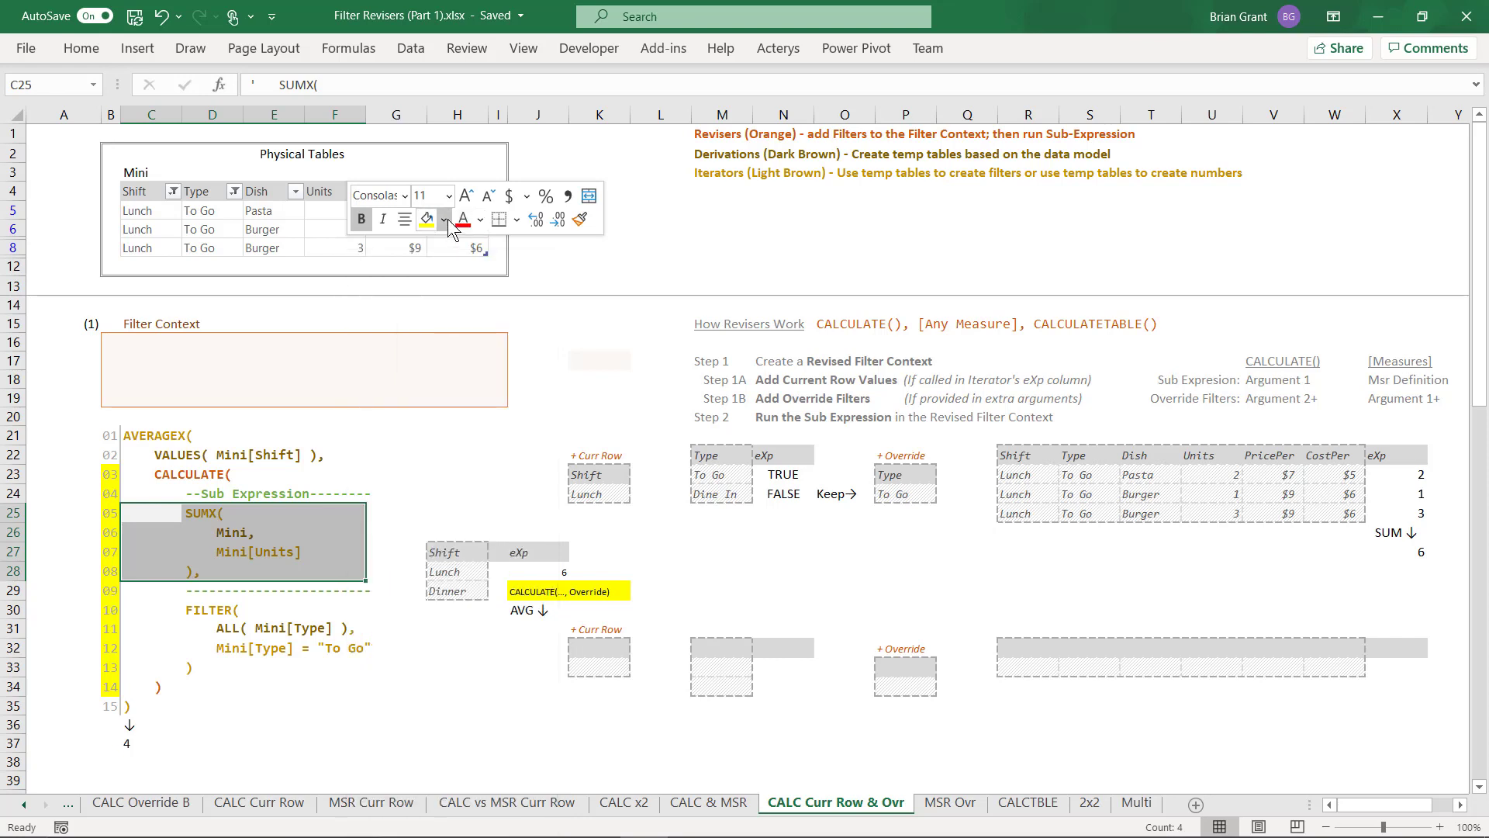
click(549, 293)
click(457, 531)
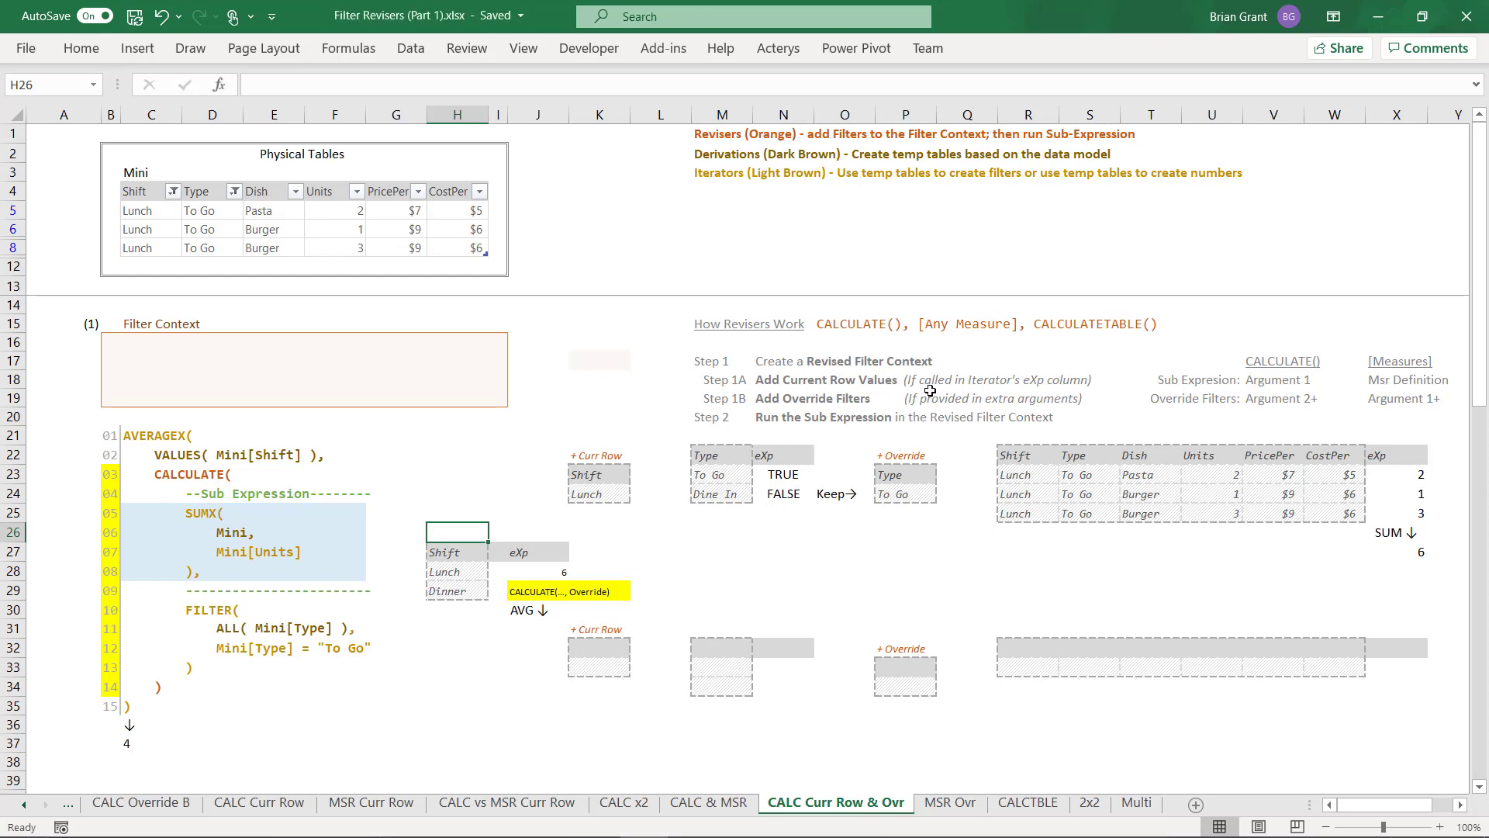
Step: Enter Shift and Dinner in K32:K33 as the current row table for the Dinner row
click(441, 593)
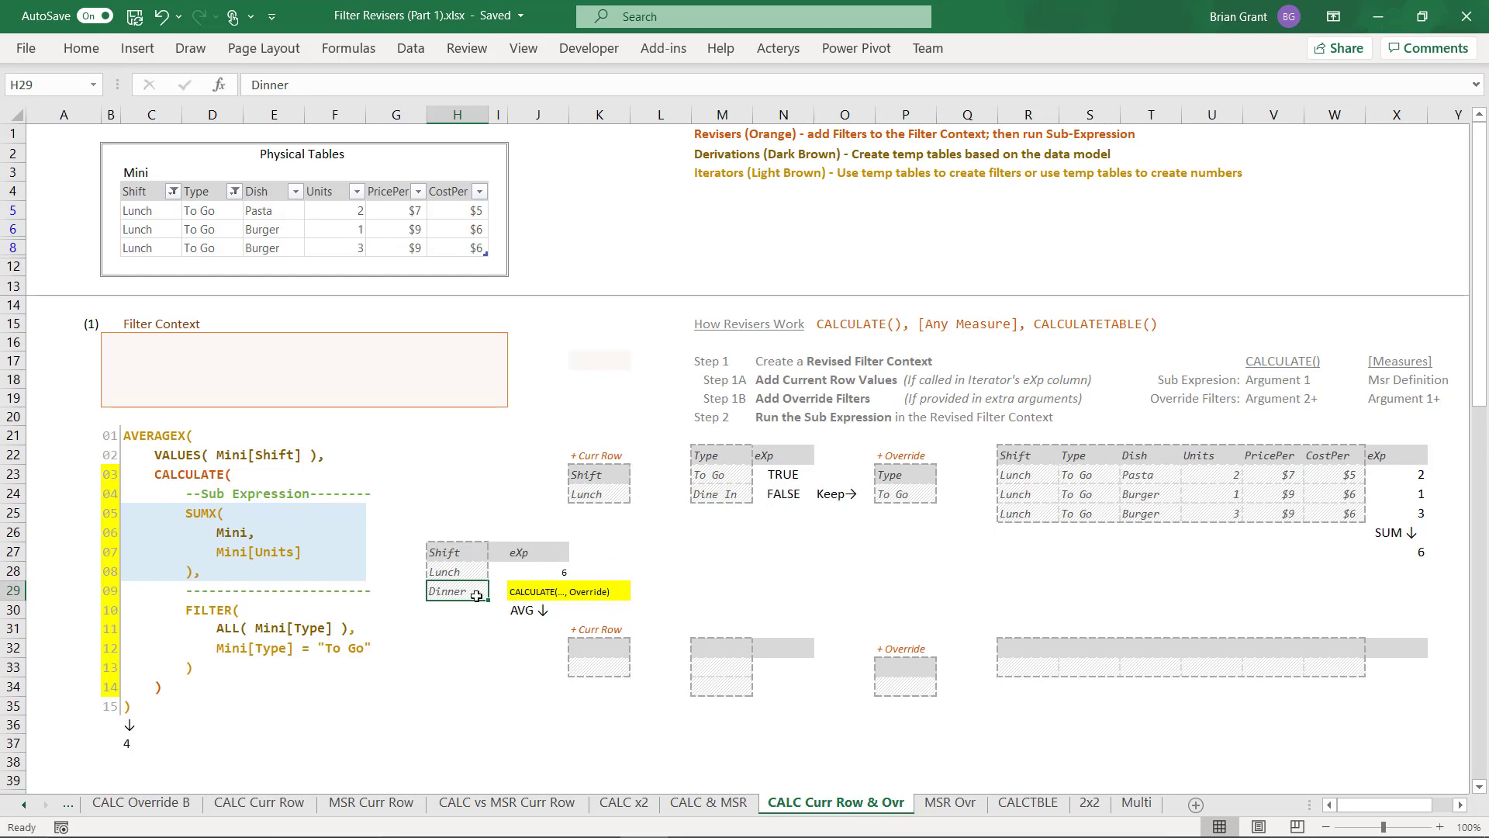
click(607, 651)
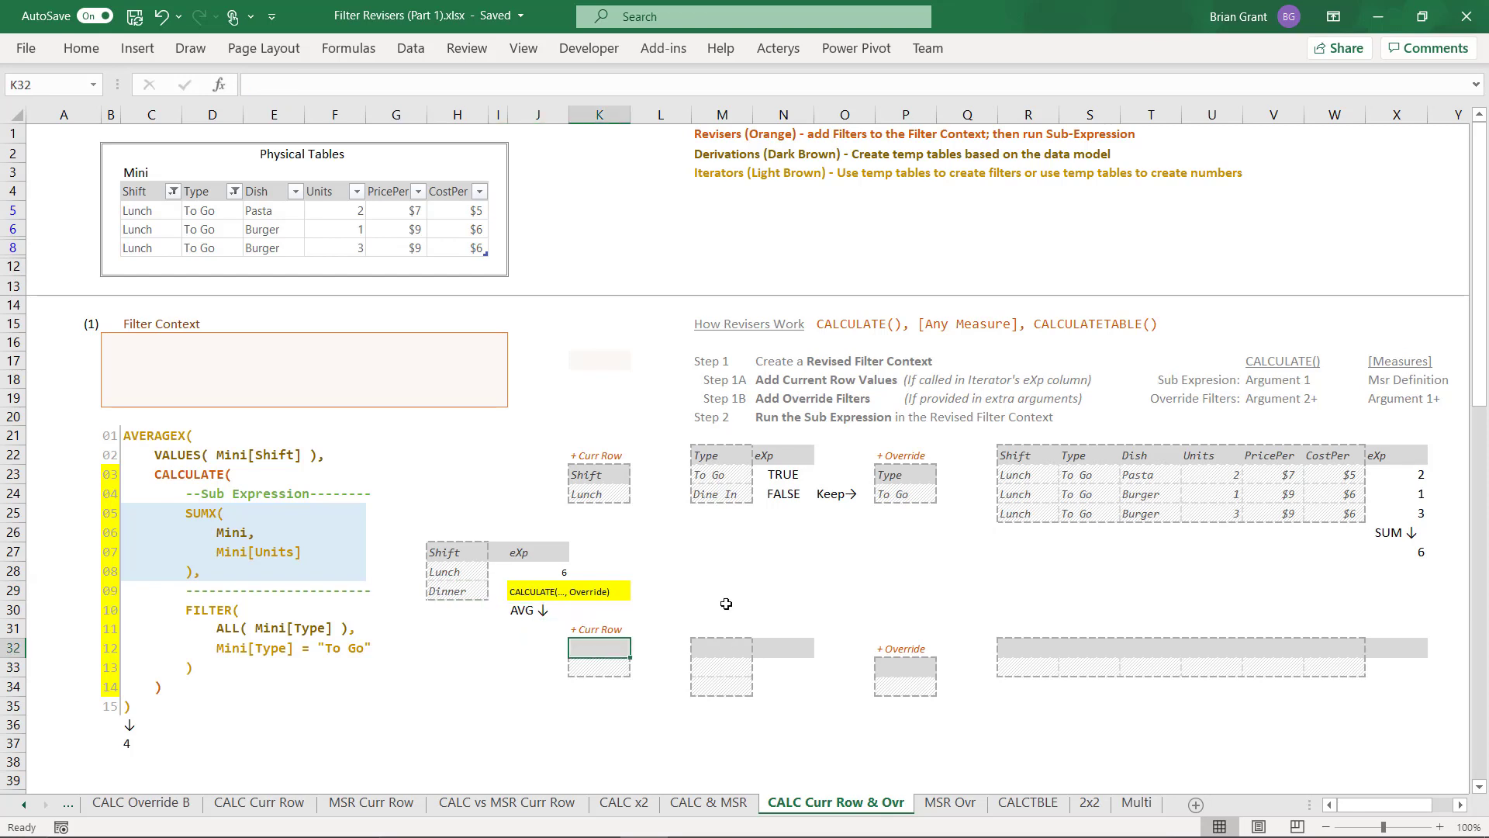
text(Shift)
key(Return)
text(D)
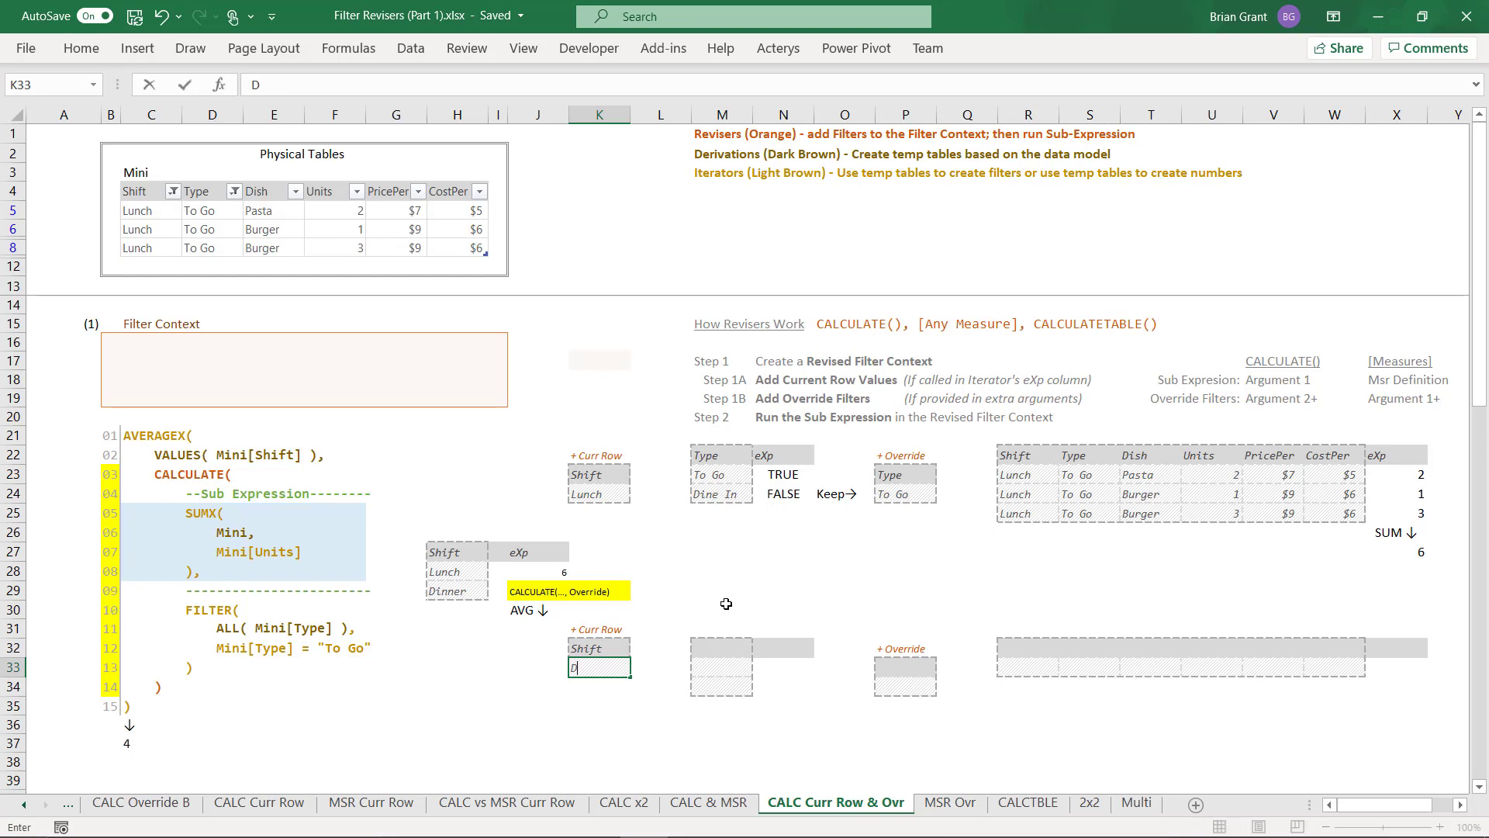
text(inner)
key(Return)
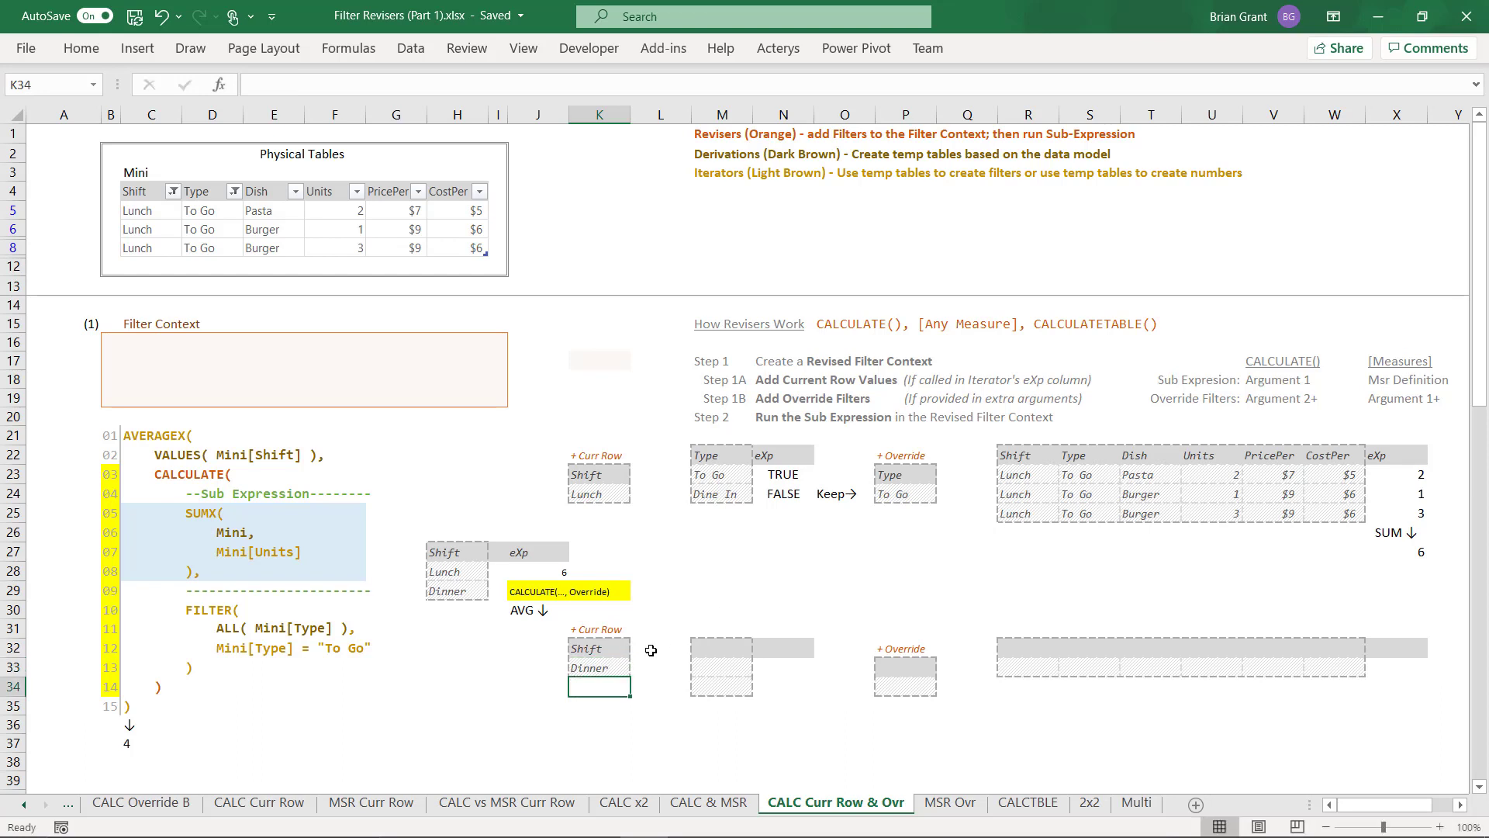
Step: Copy the Shift/Dinner current row filter from K32:K33 into the Filter Context box at C17:C18
click(602, 651)
key(shift+Down)
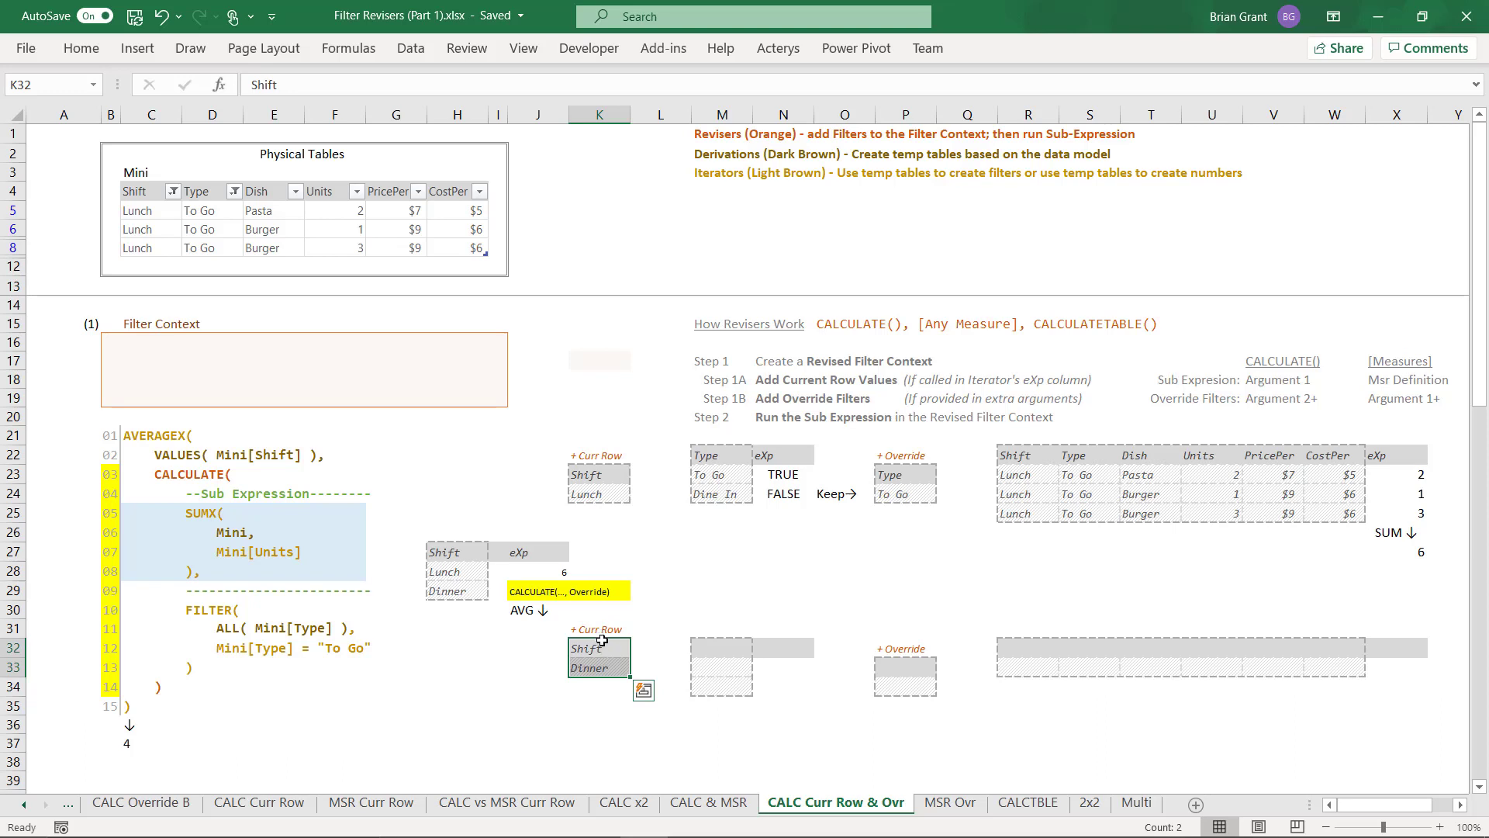
drag(602, 641, 160, 372)
click(195, 403)
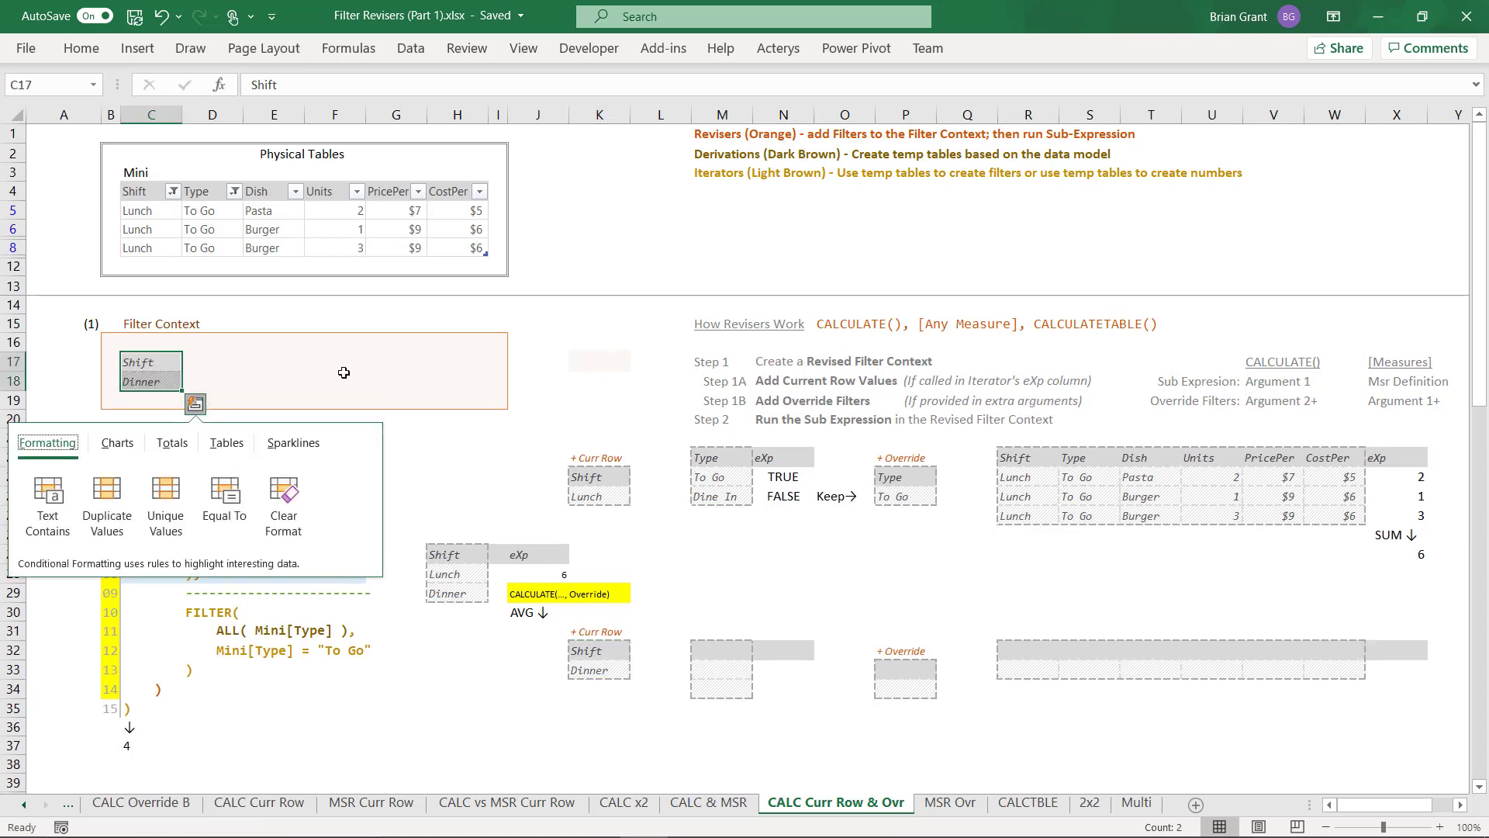
click(397, 379)
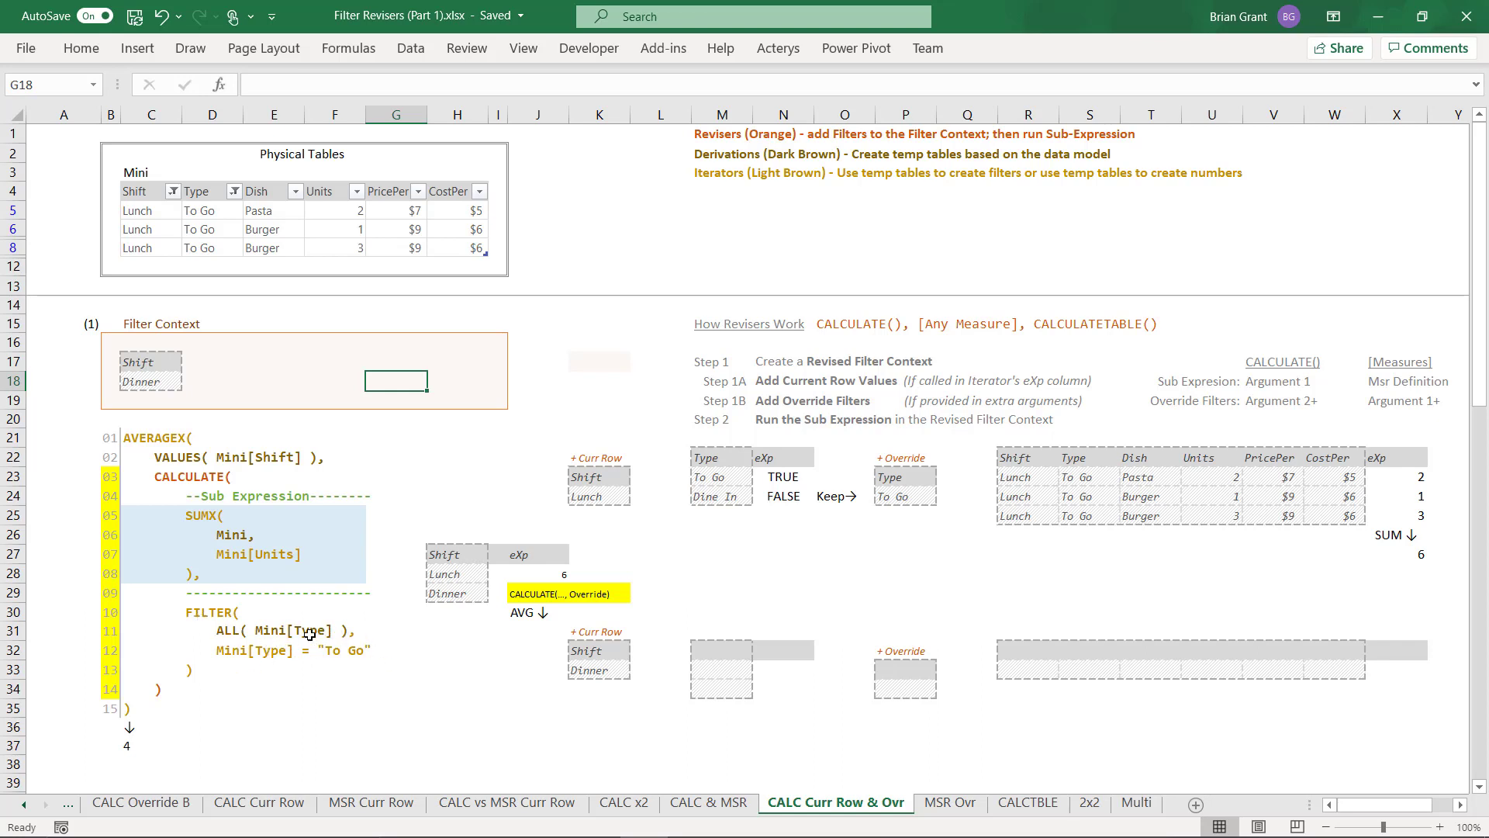
Step: Enter Type as the header of the Dinner row's FILTER table in M32
click(715, 649)
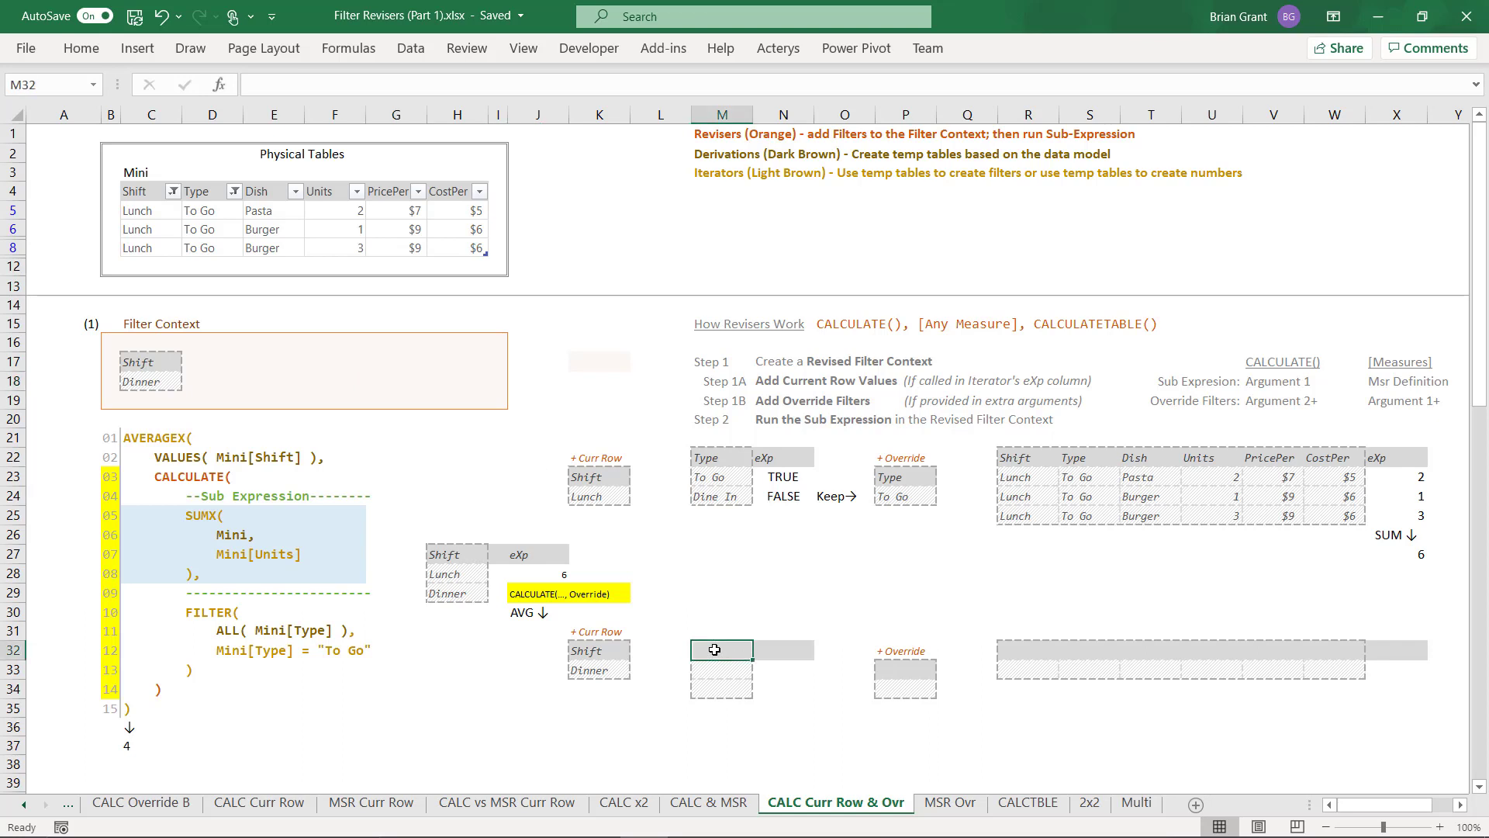
text(Type)
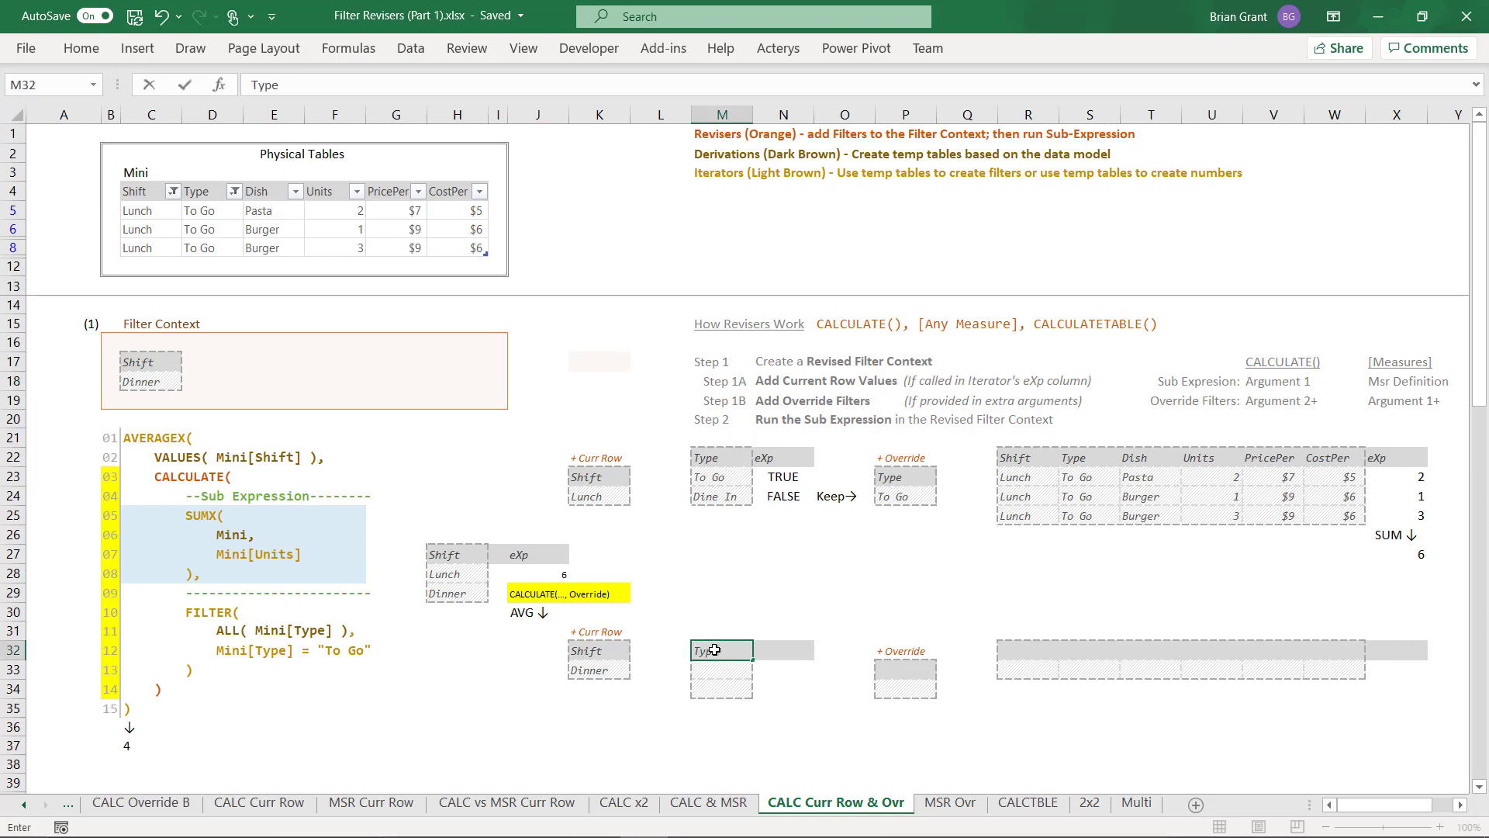
key(Return)
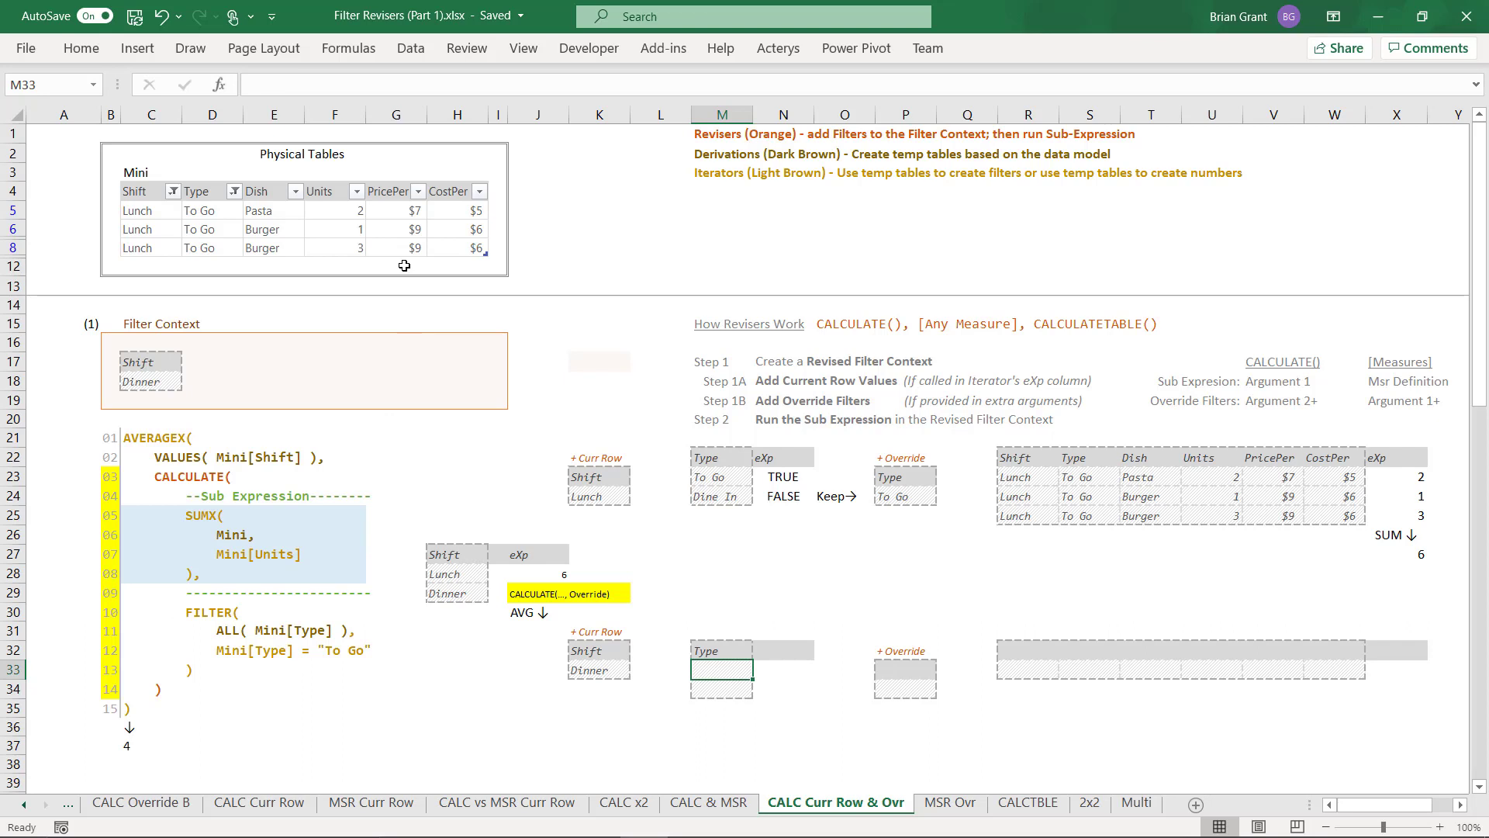
Step: Show all rows of the Mini table by including Dinner in the Shift filter and Dine In in the Type filter
click(175, 194)
click(92, 436)
click(129, 602)
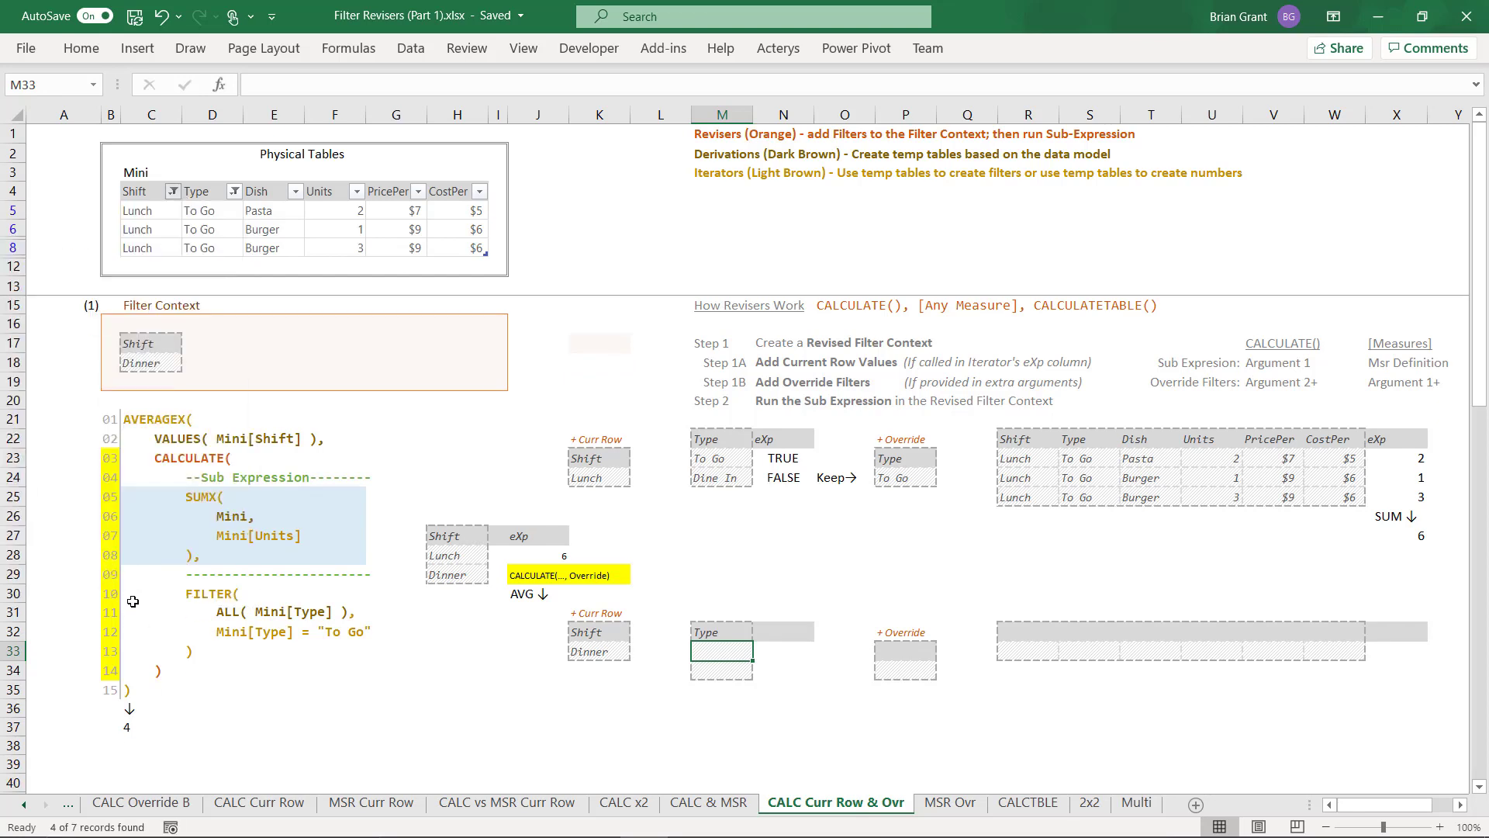
click(234, 191)
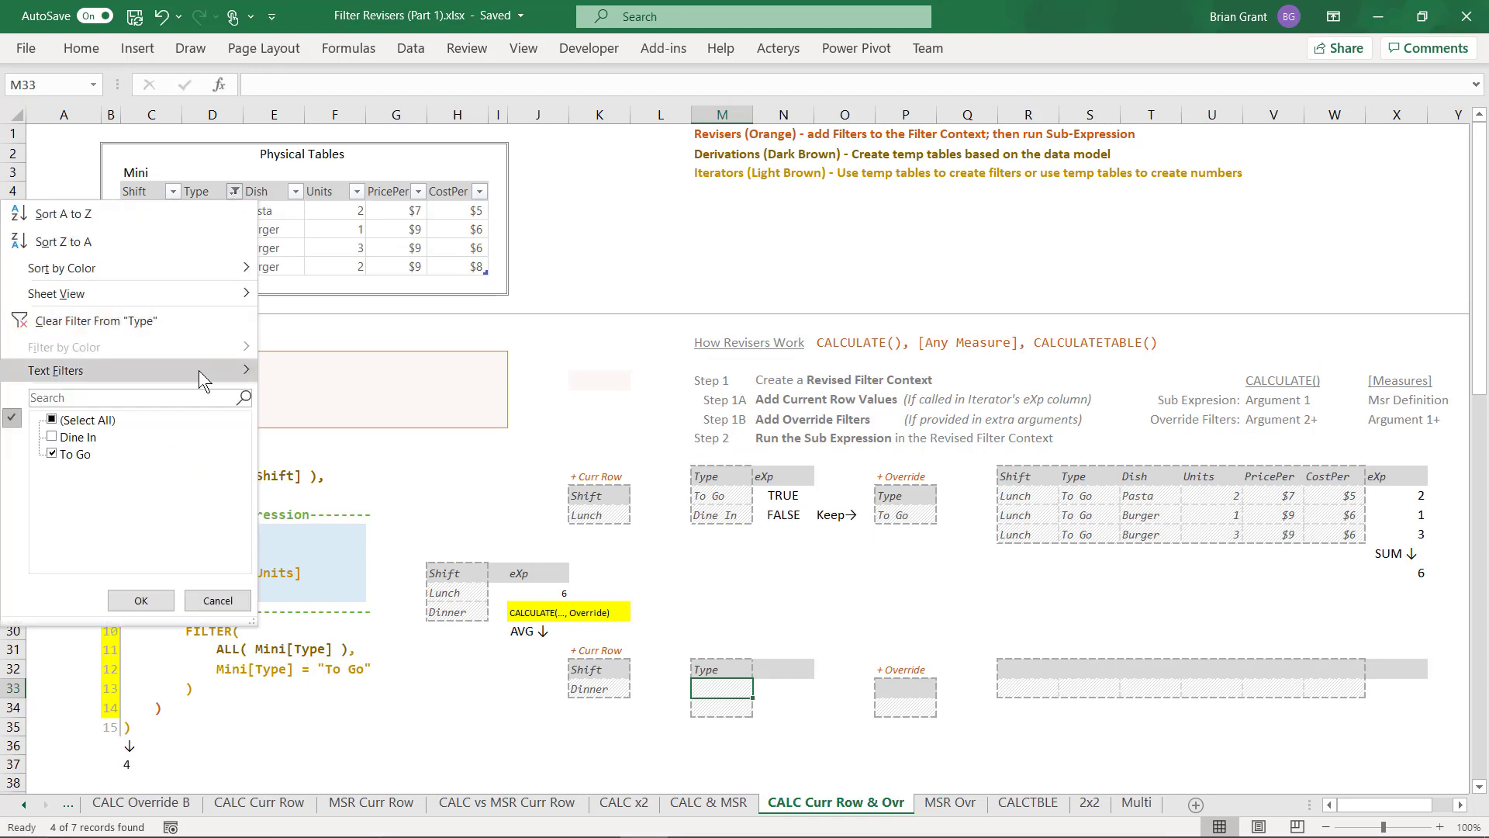
click(53, 436)
click(143, 602)
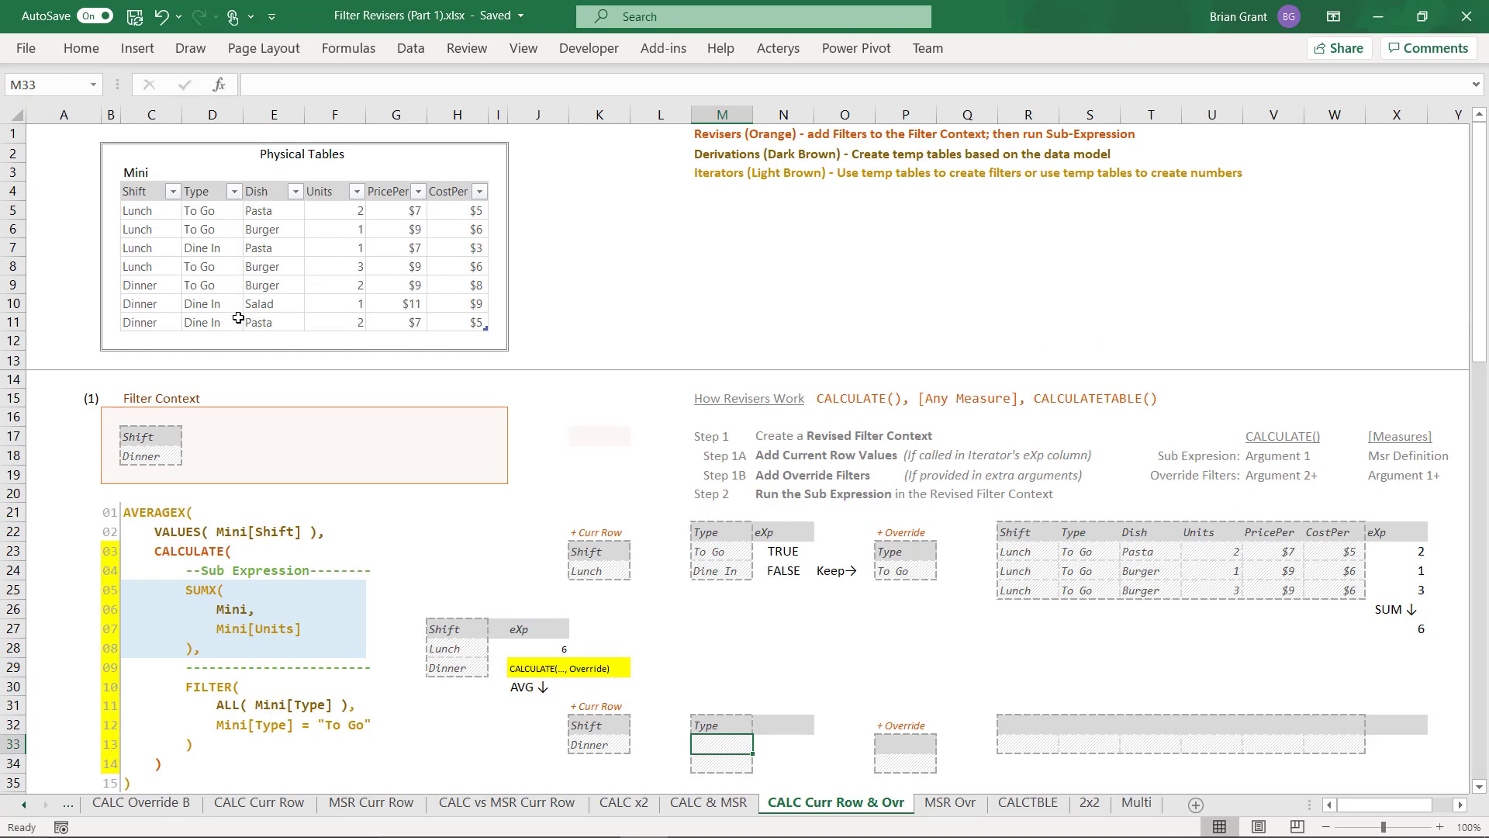
Step: List To Go and Dine In under the Type header in M33:M34
text(To)
key(Return)
double_click(728, 750)
text(Go)
key(Return)
text(Di)
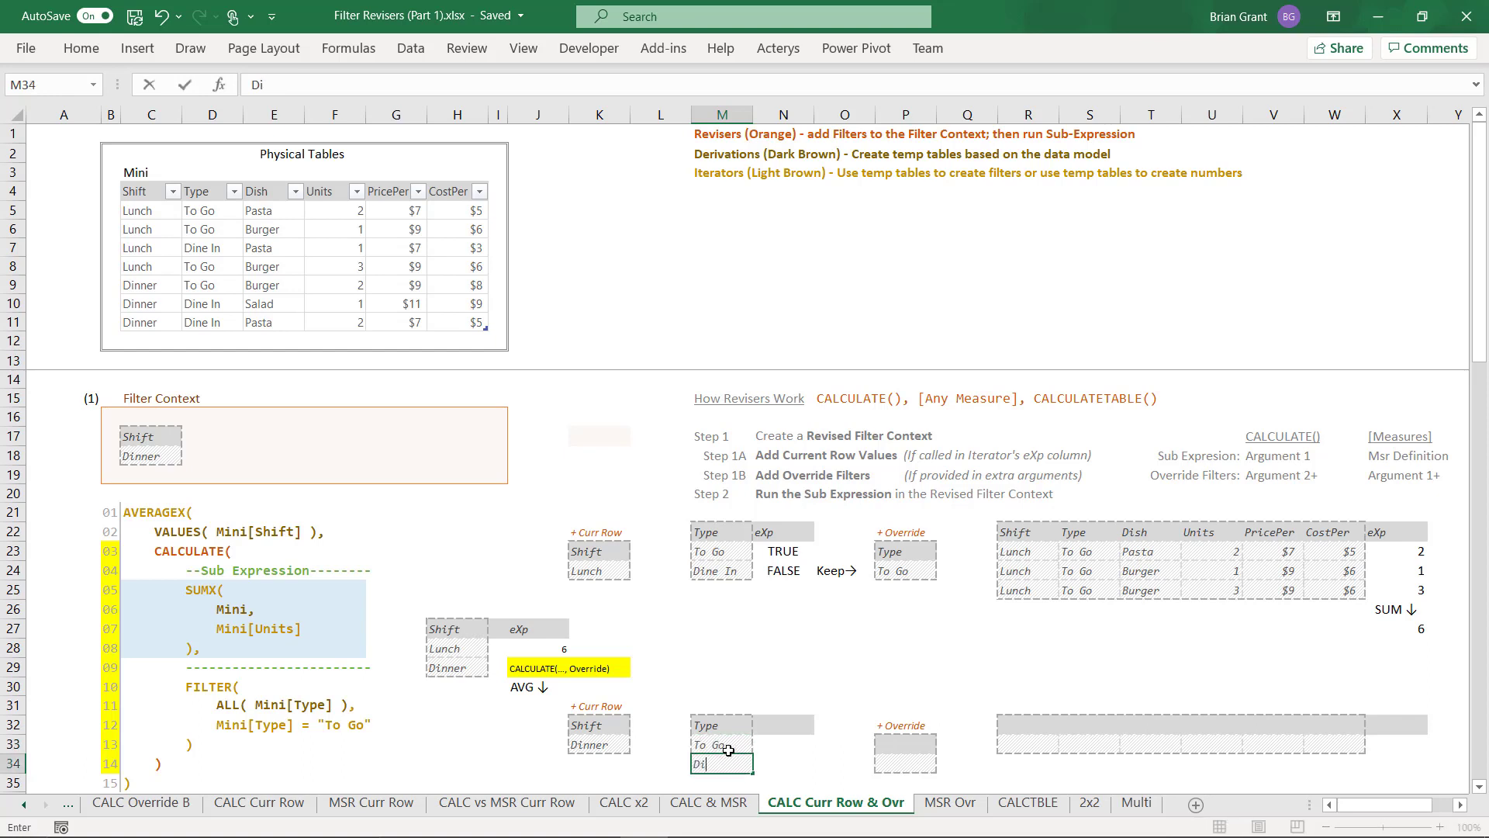
text(ne In)
key(Return)
Step: Add the eXp header in N32 beside the Dinner row's Type table
key(Right)
key(Up)
key(Up)
key(Up)
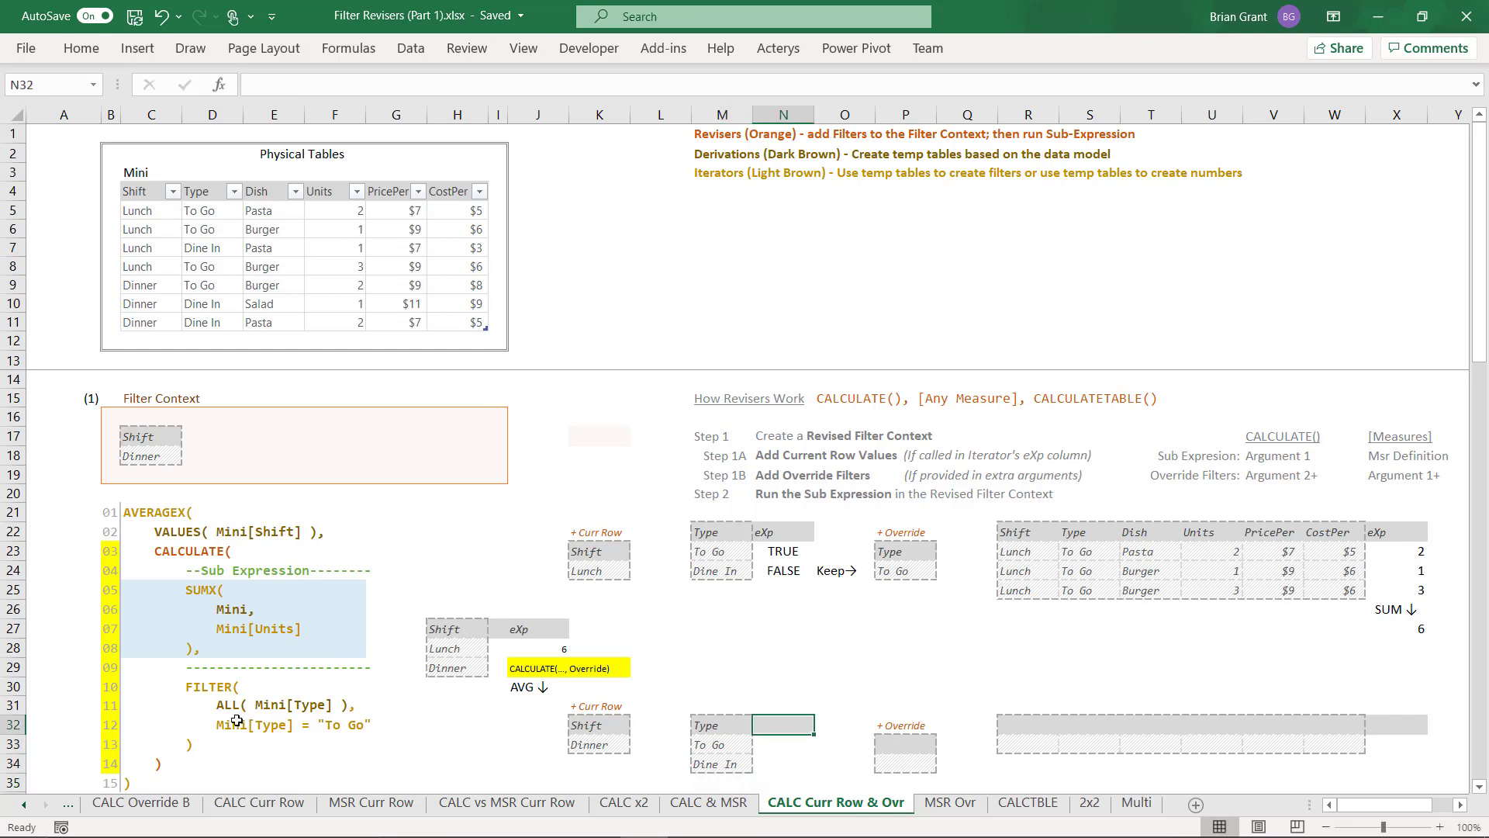
text(e)
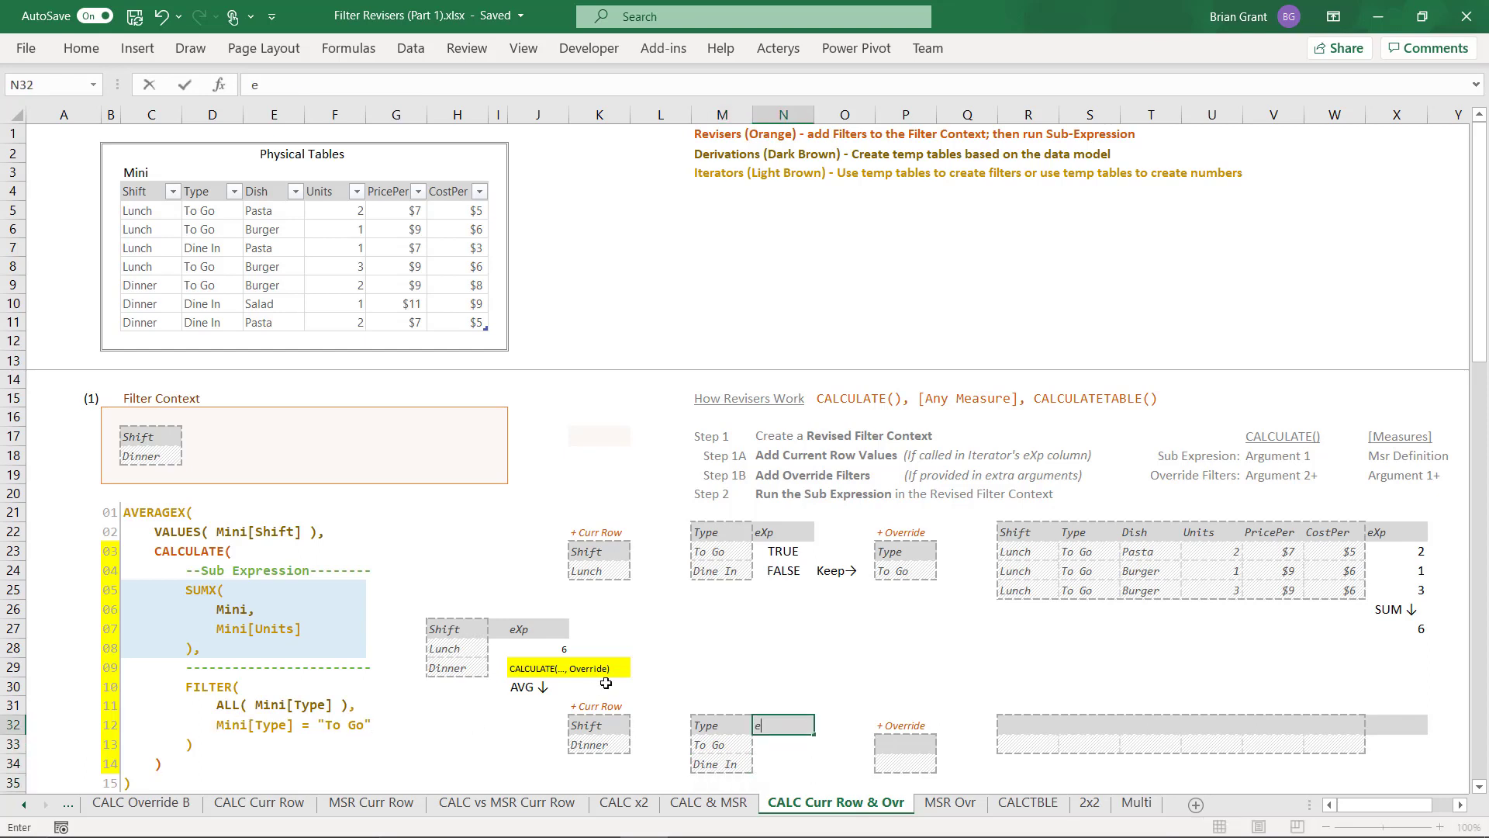
text(Xp)
key(Return)
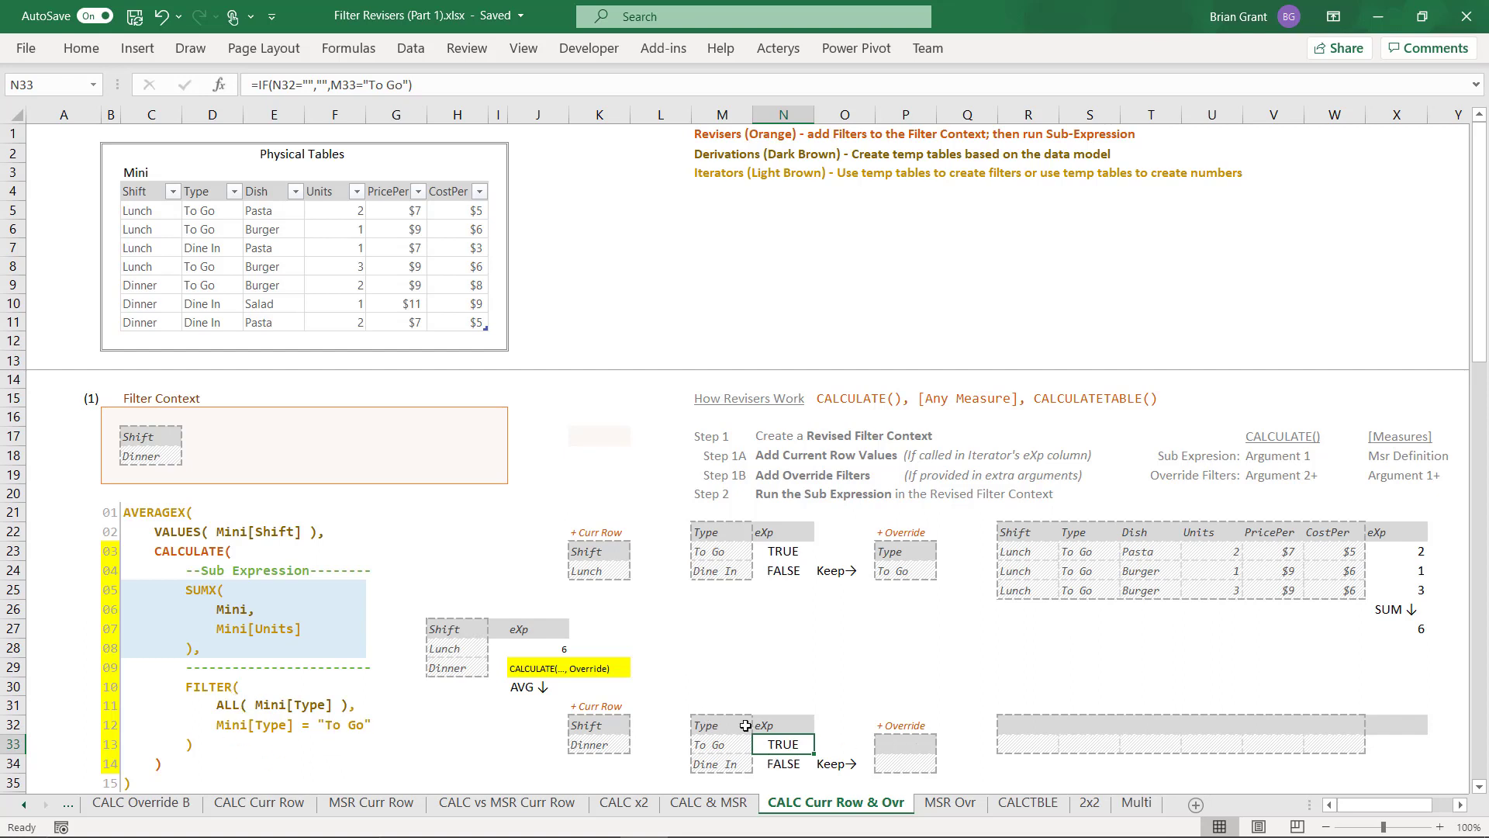
Step: Enter Type and To Go in P33:P34 as the override table for the Dinner row
click(911, 743)
text(Ty)
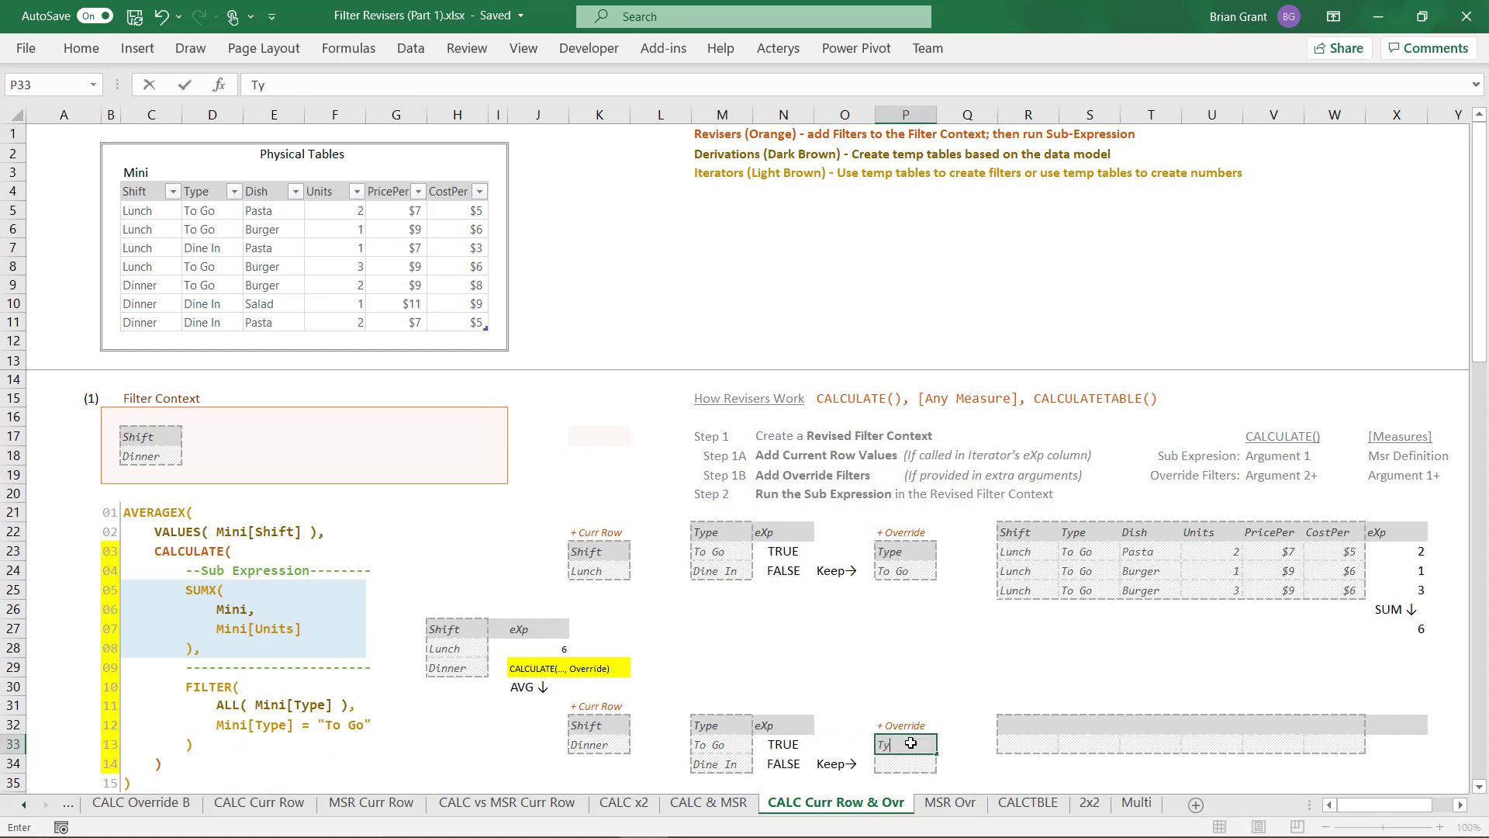
text(pe)
key(Return)
text(To Go)
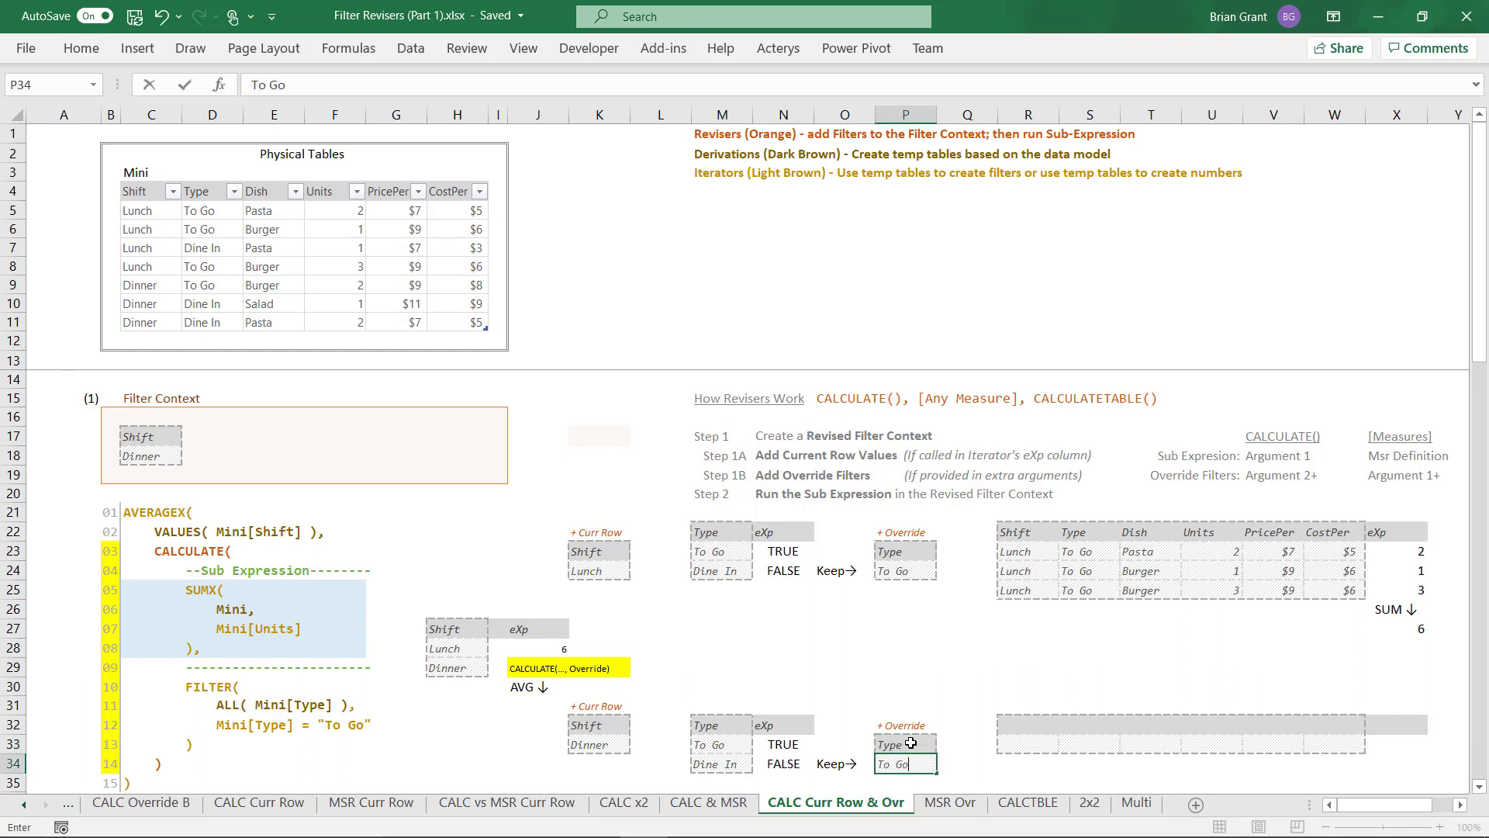
key(Return)
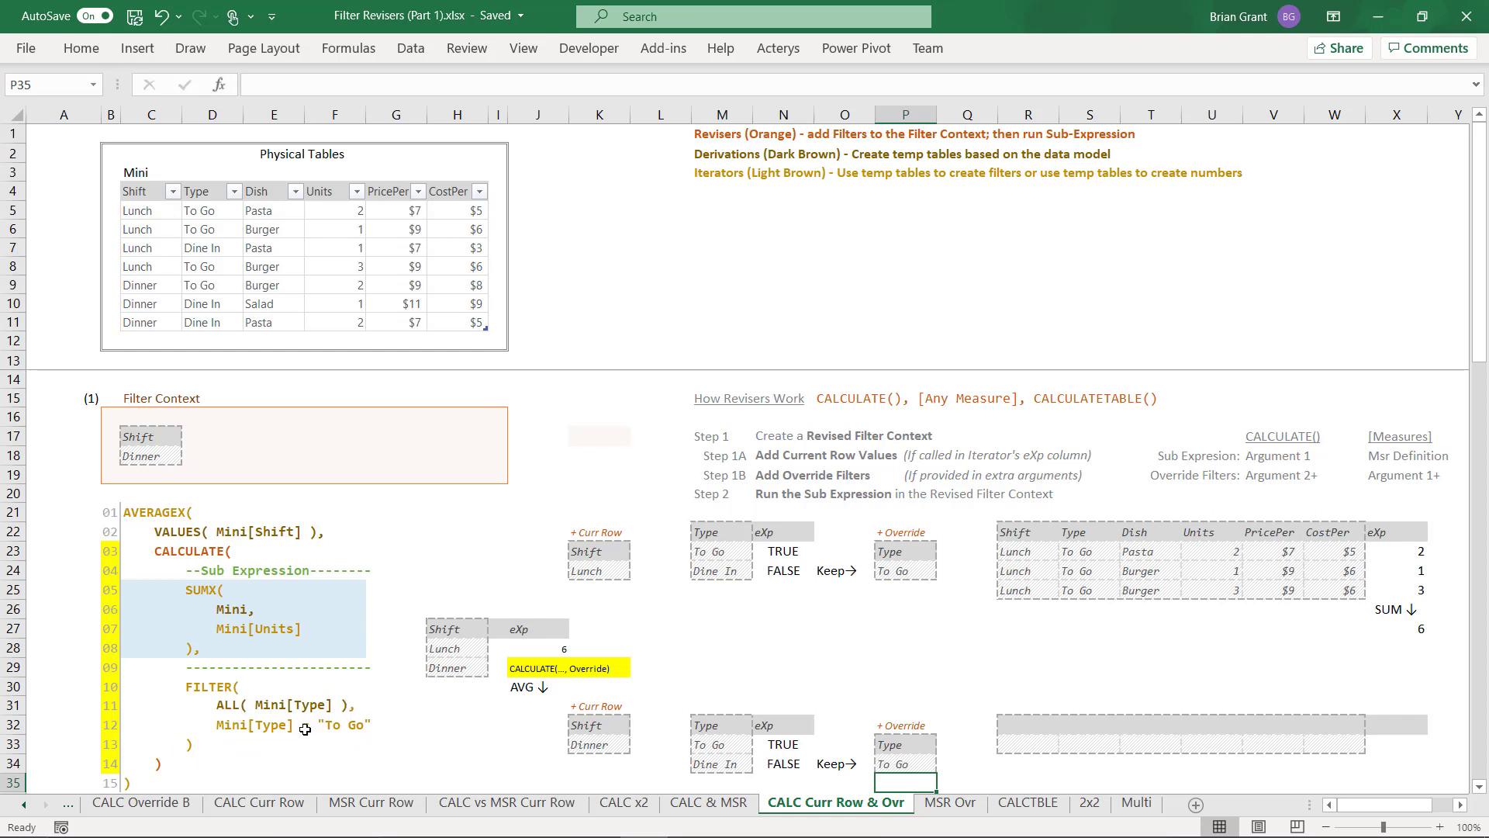
Step: Copy the Type/To Go override filter from P33:P34 into the Filter Context box at E17:E18
drag(918, 742, 243, 435)
key(ctrl)
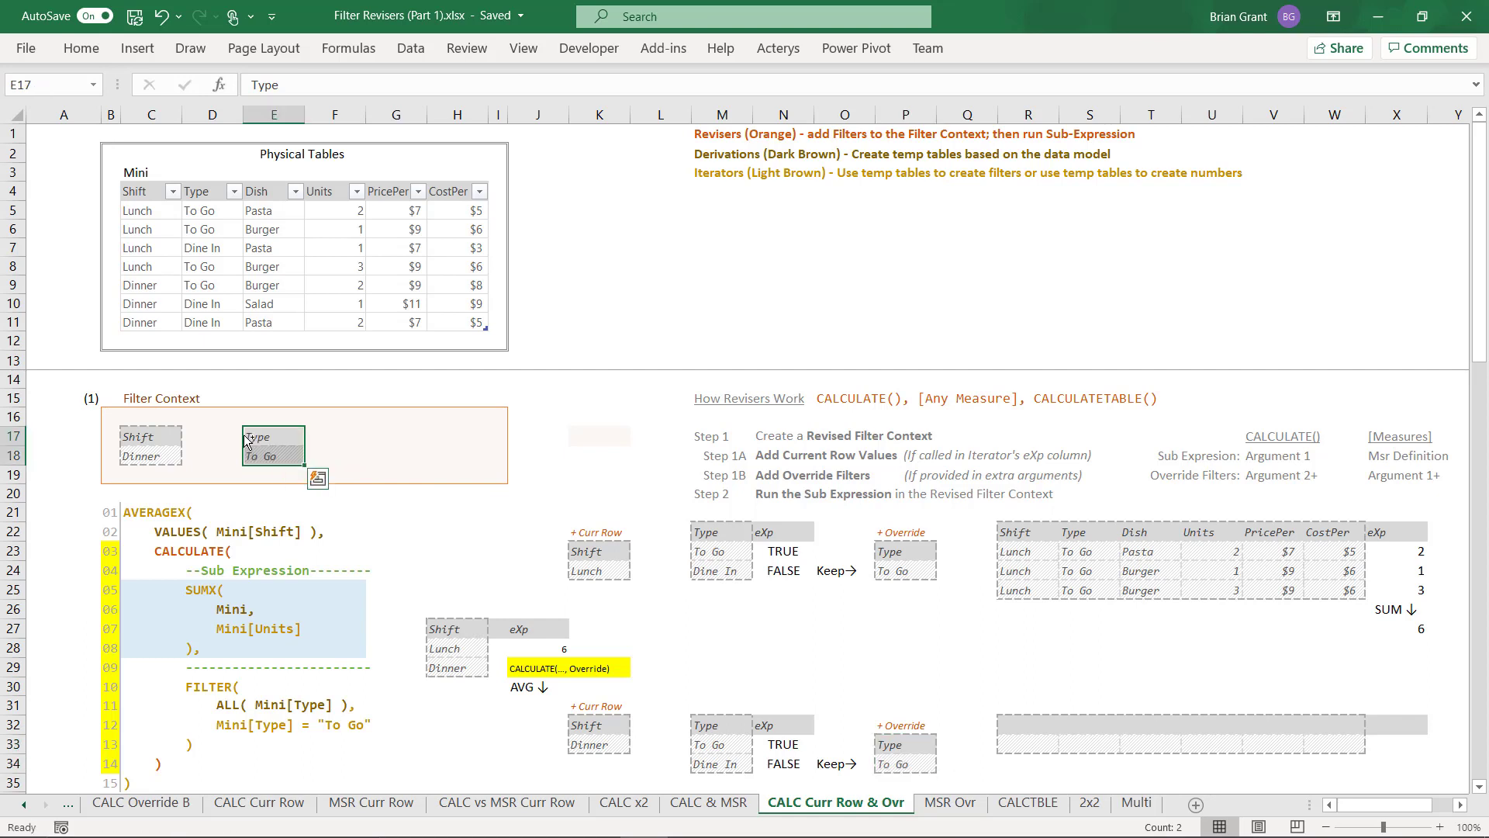
key(ctrl+q)
click(827, 692)
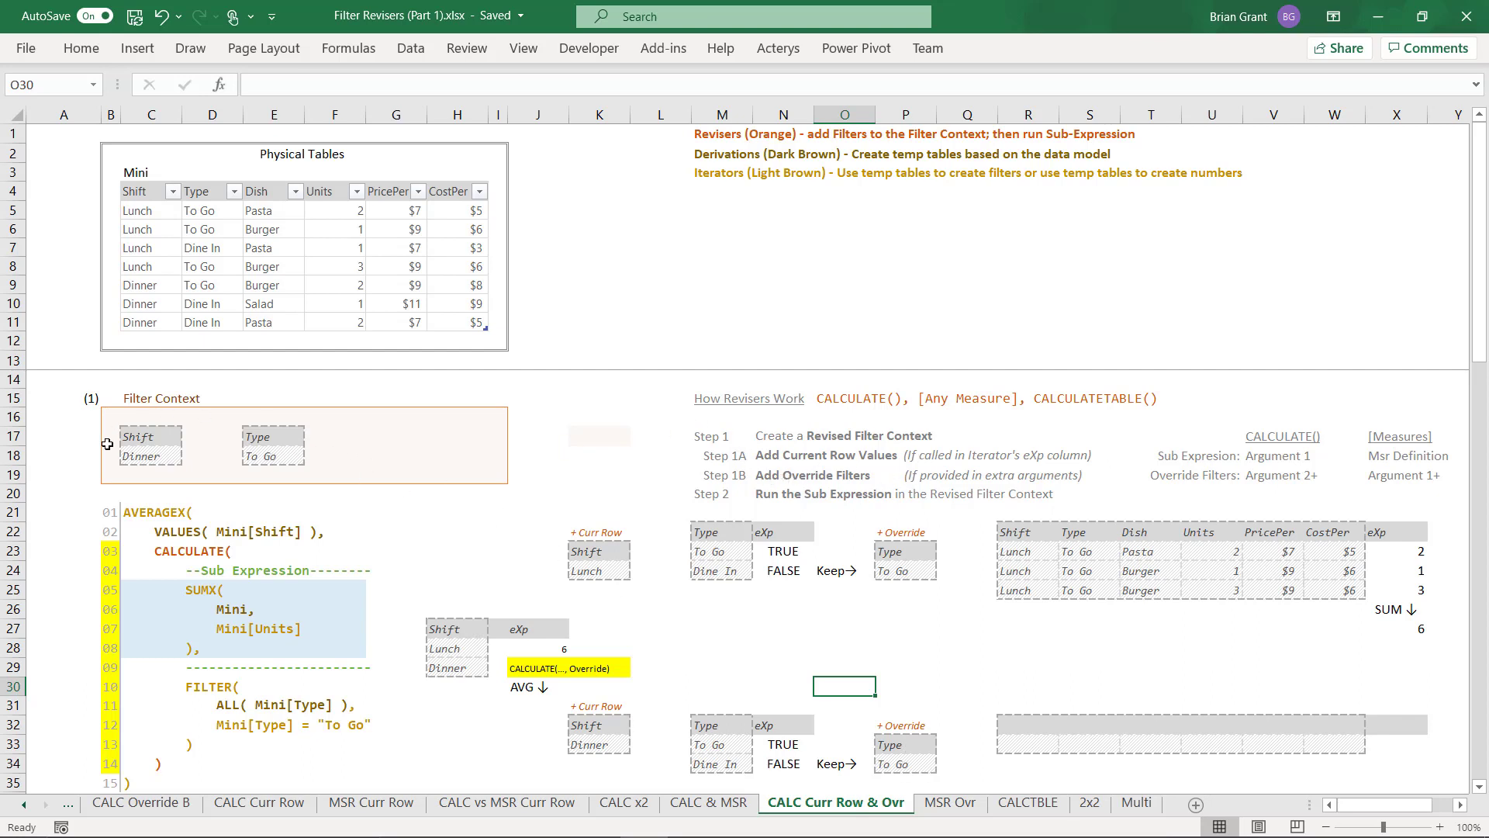
Step: Filter the Mini table to Shift Dinner and Type To Go
click(172, 190)
click(77, 454)
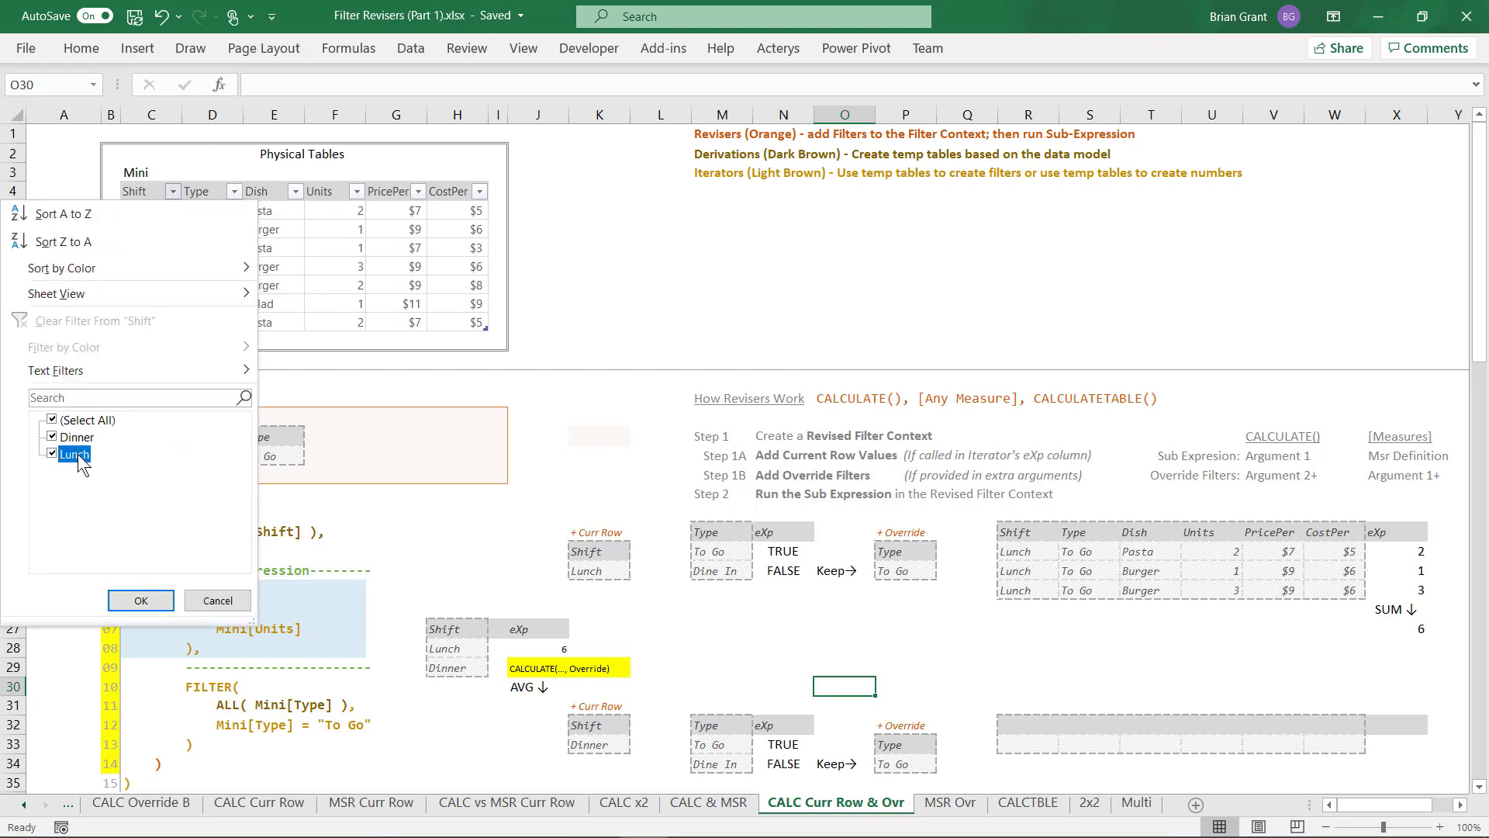
click(128, 599)
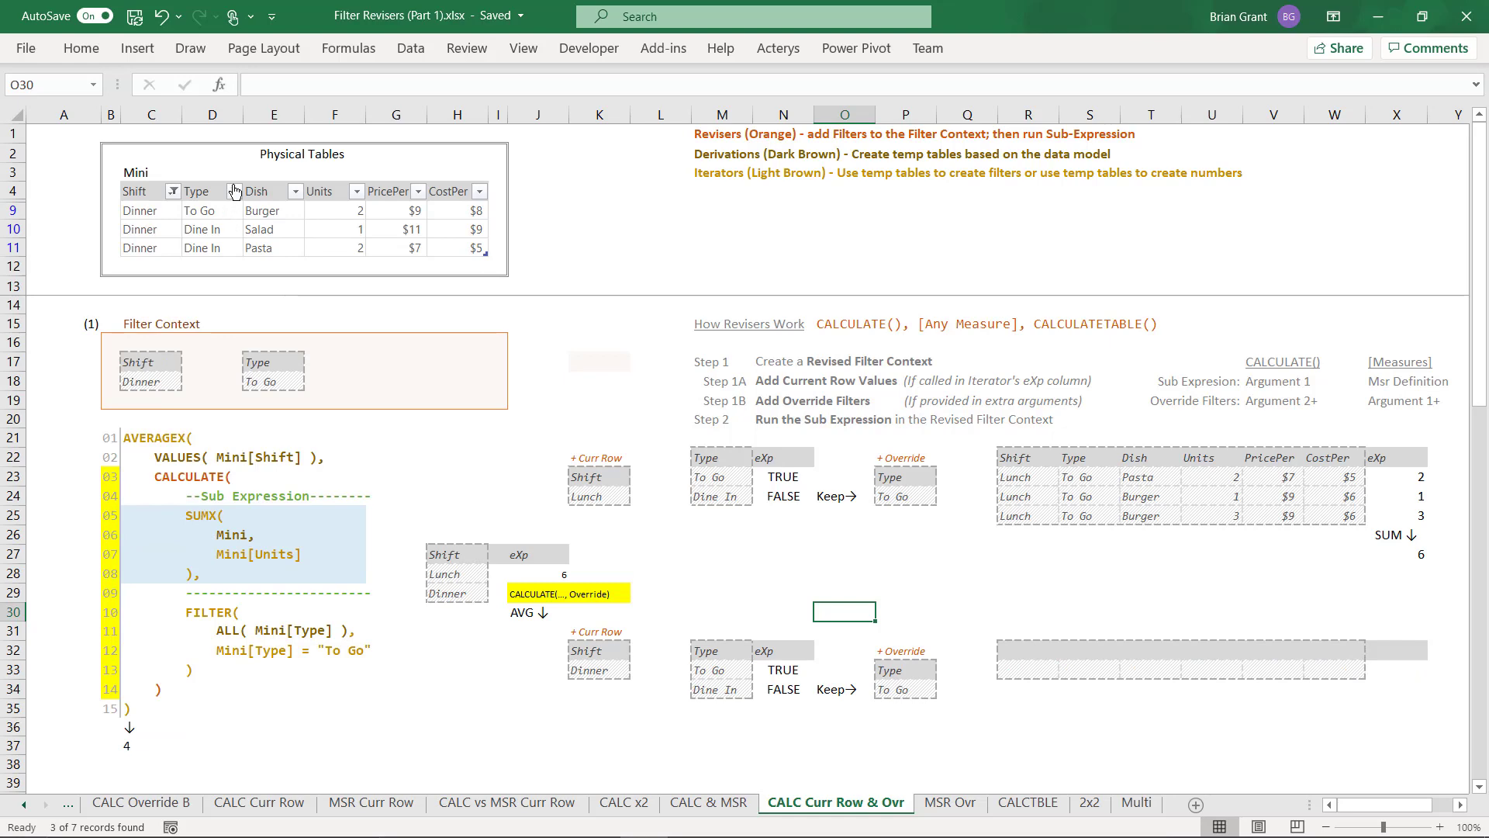
click(235, 191)
click(75, 438)
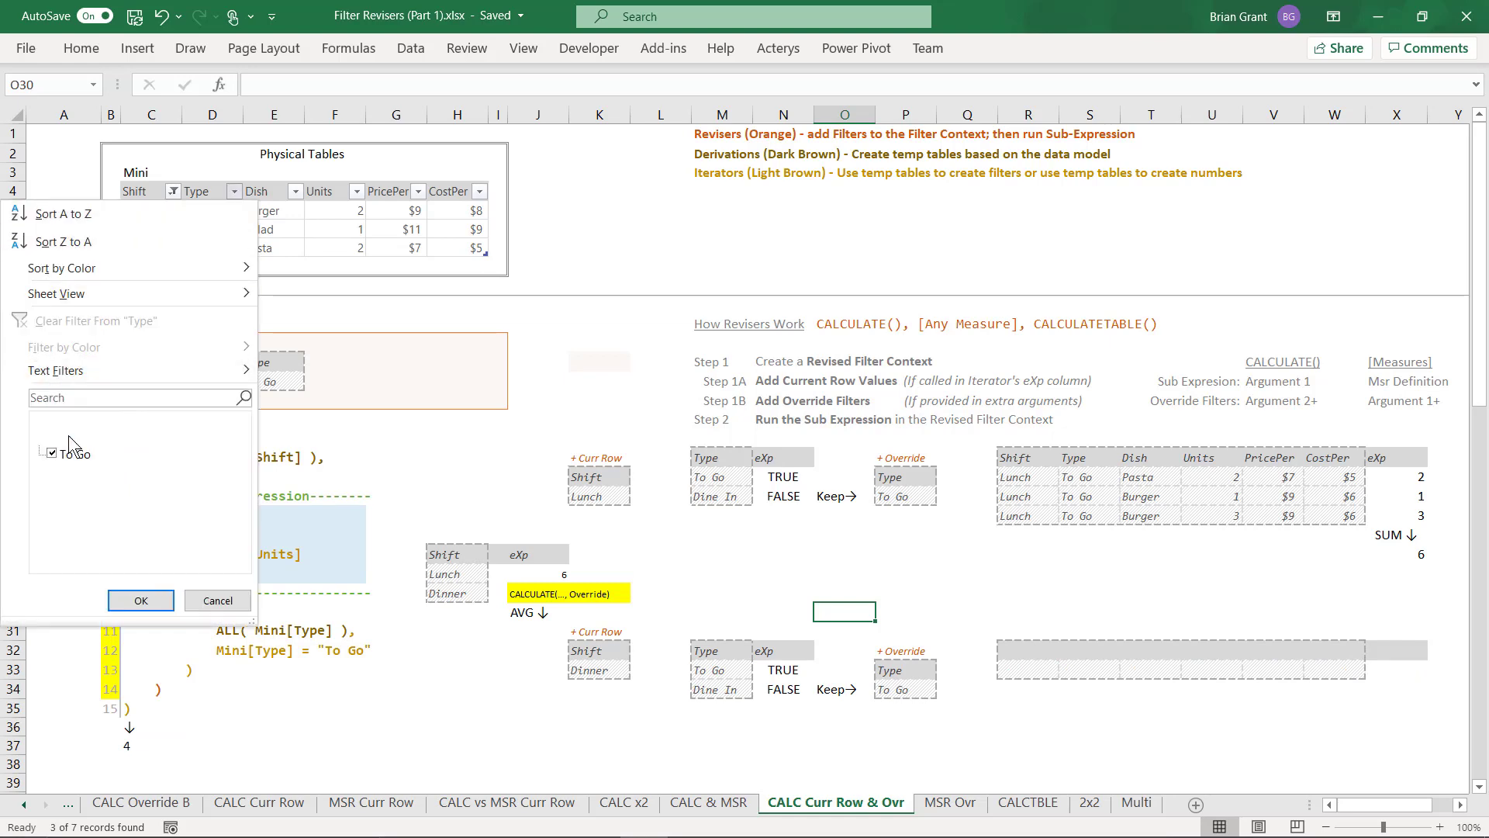
click(148, 605)
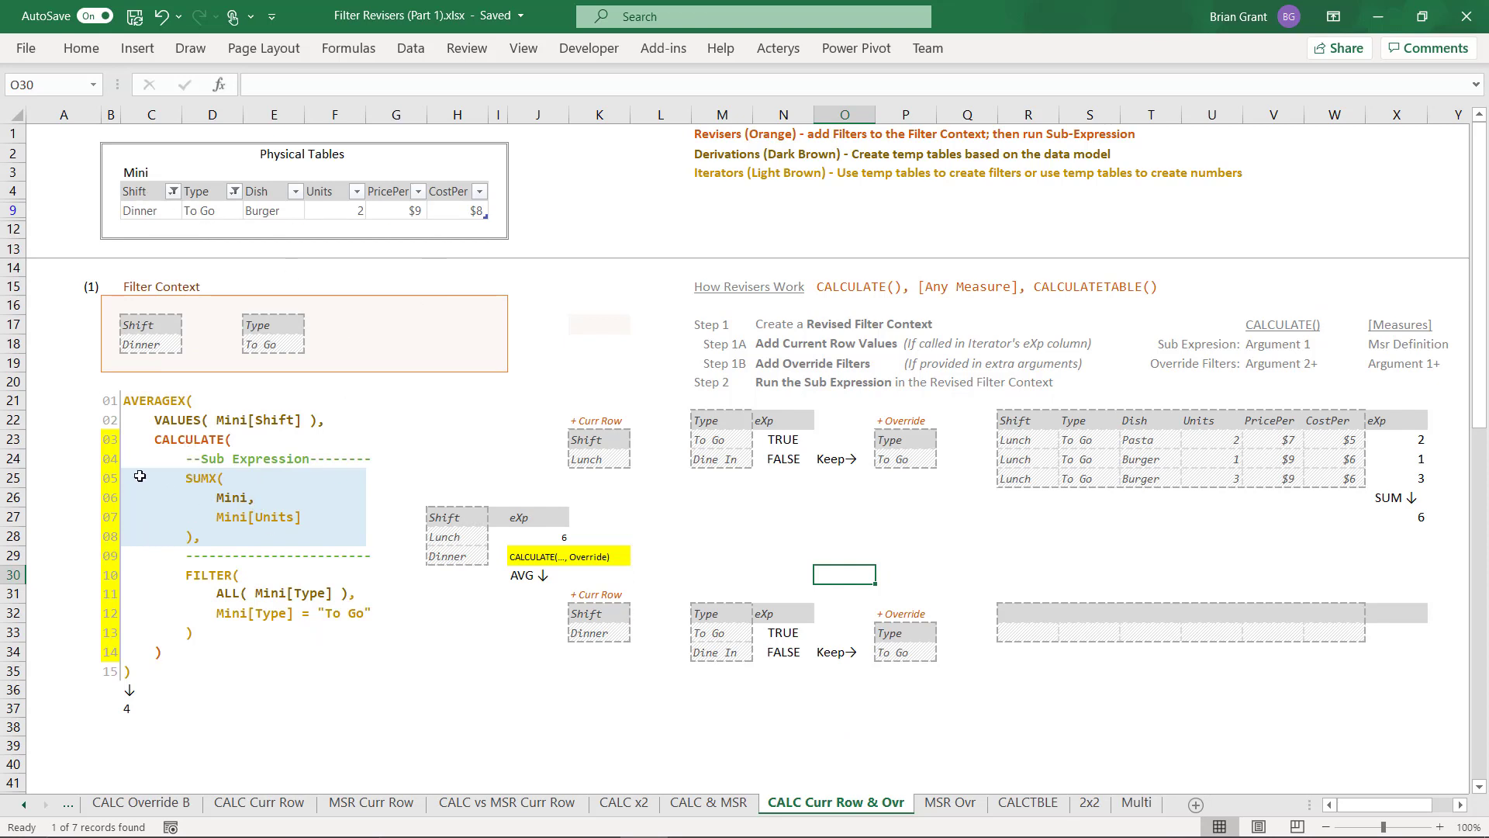
Step: Change the fill of the SUMX sub expression block C25:F28 back to light grey
drag(139, 472, 316, 537)
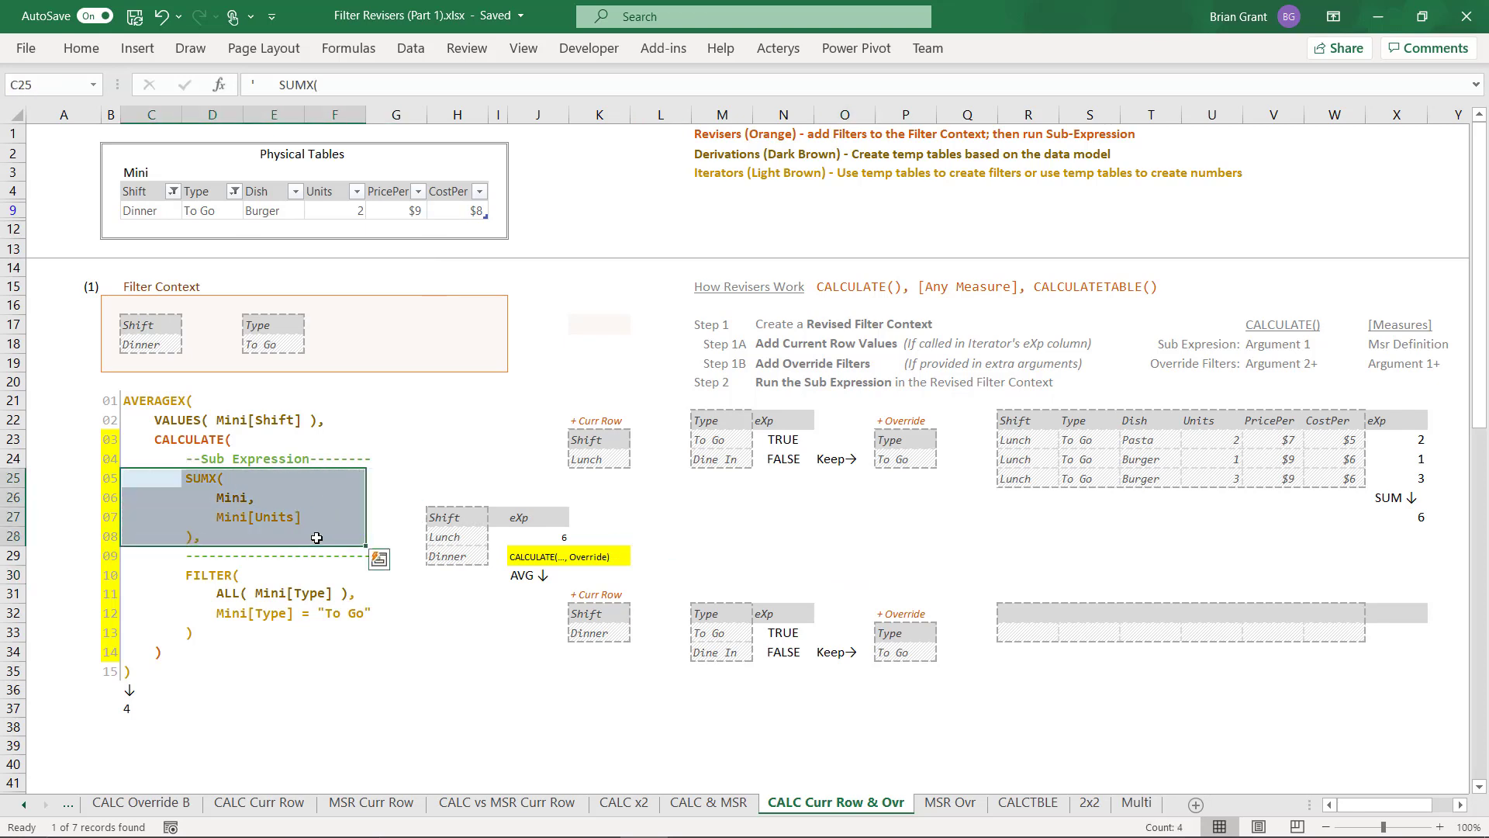
right_click(316, 487)
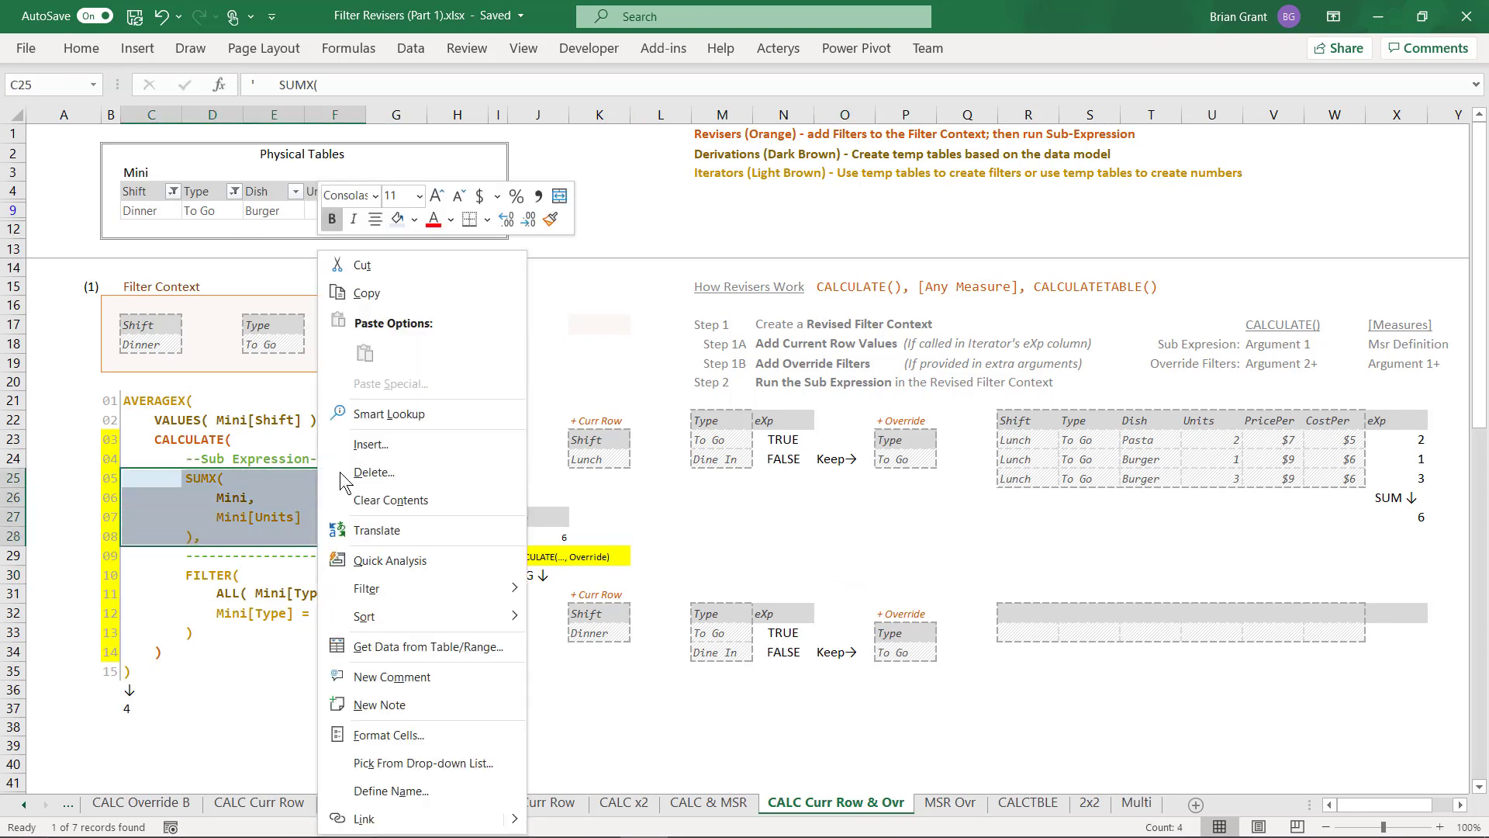
click(415, 221)
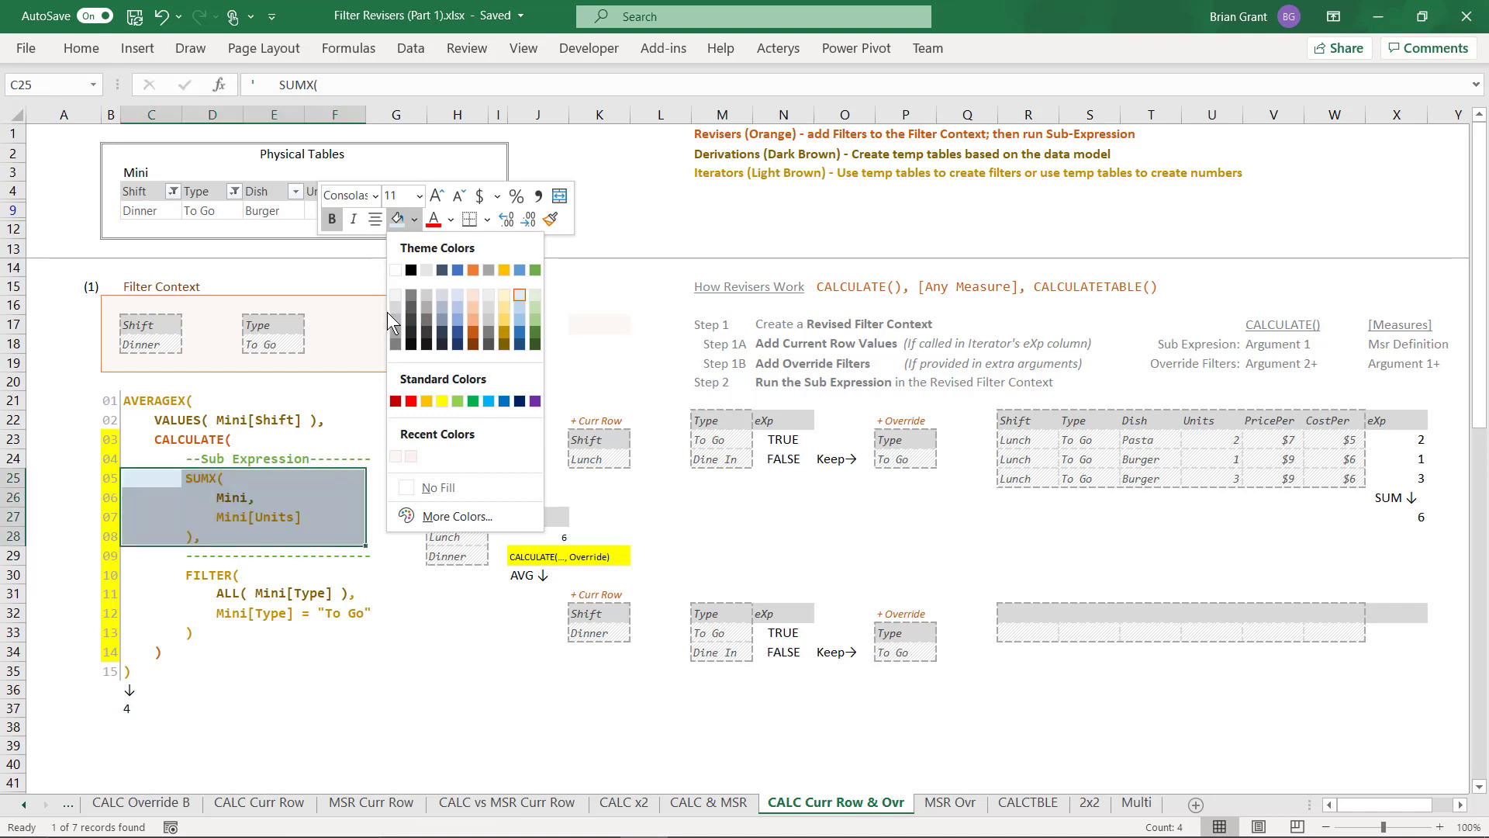
click(400, 295)
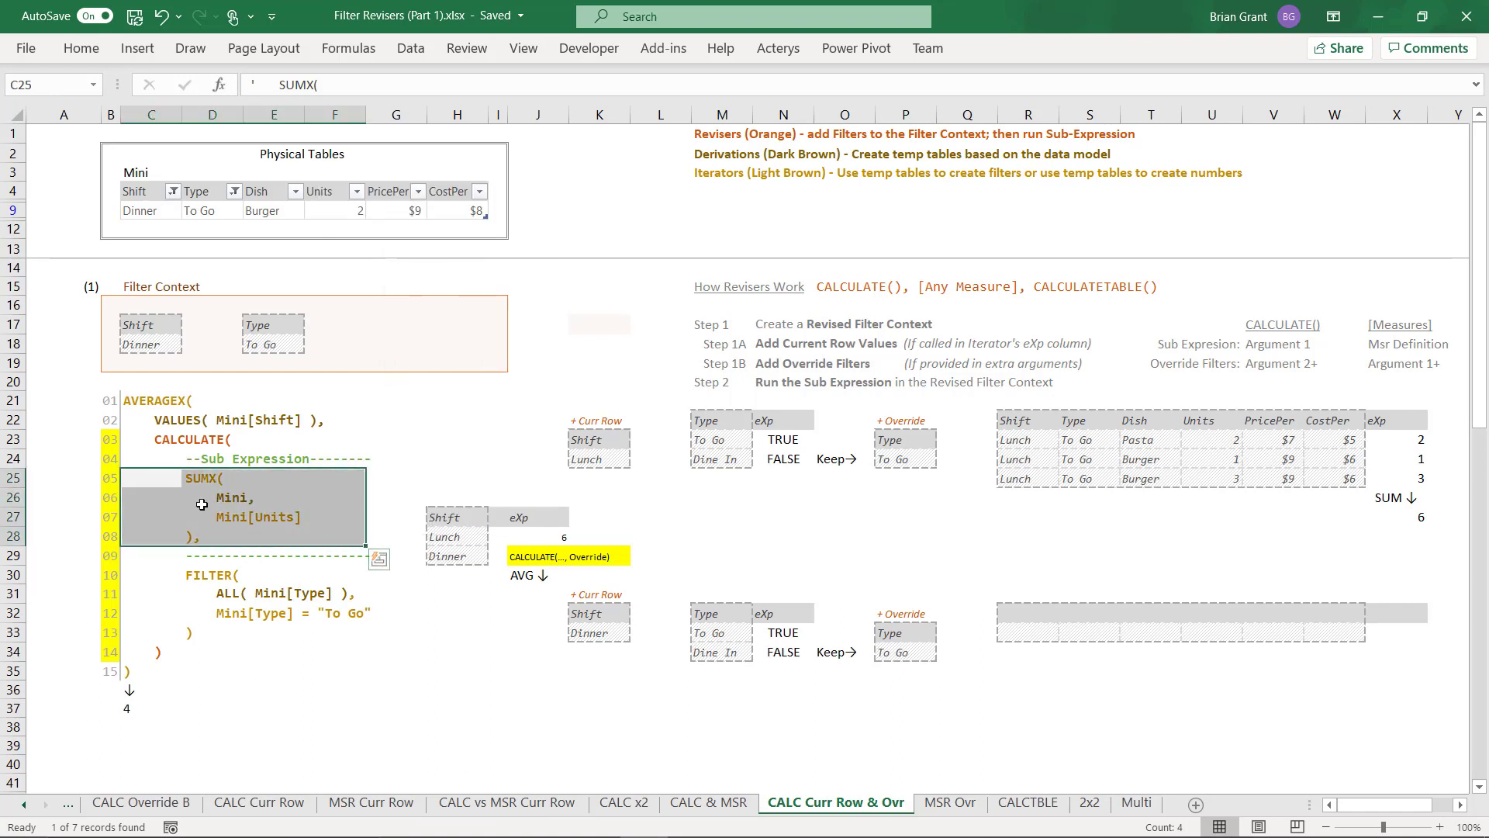
click(201, 533)
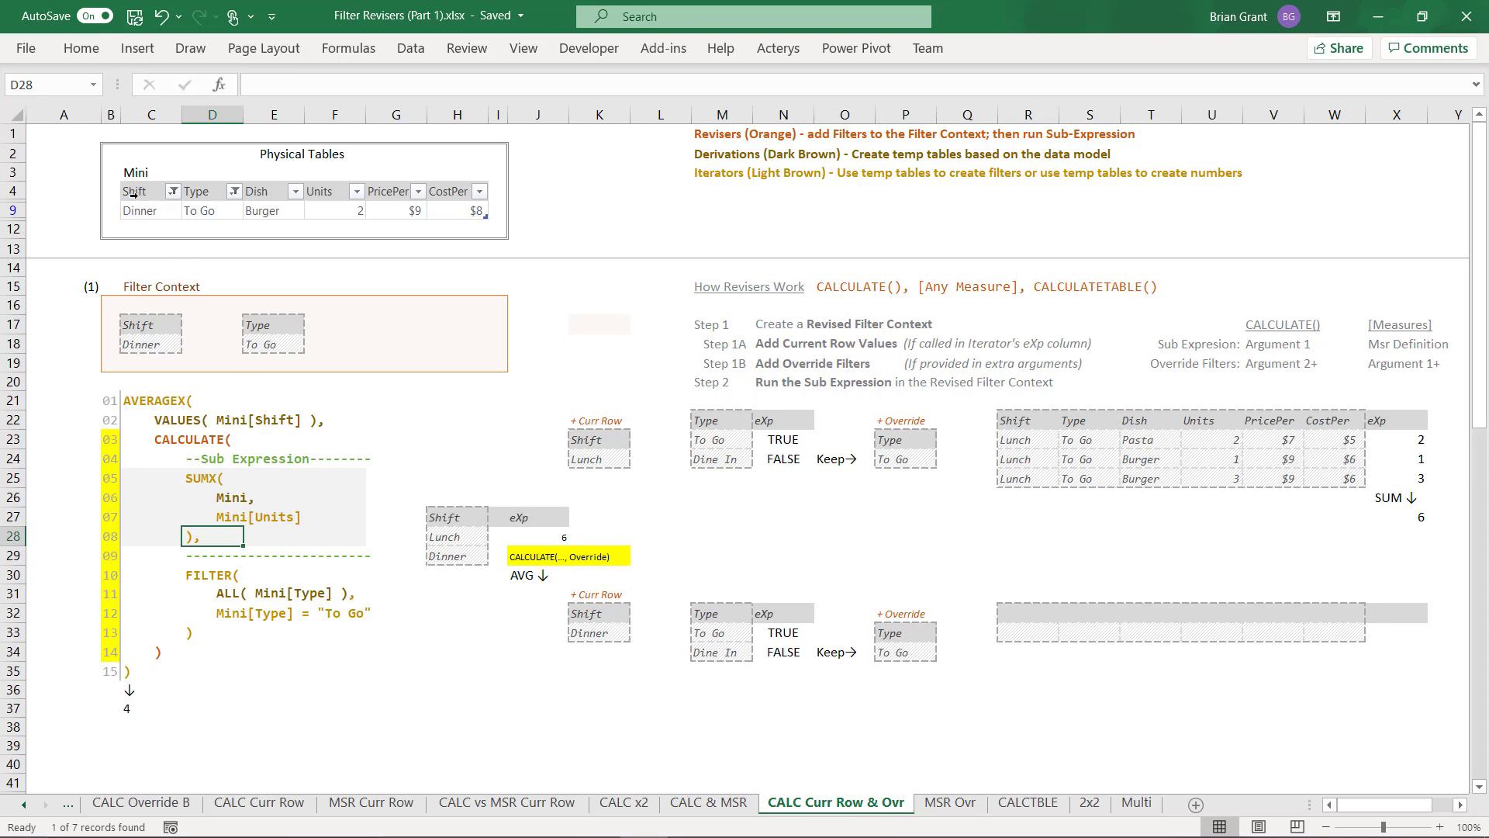
Step: Copy the filtered Mini table with its headers into the Dinner row's sub expression table at R32:W33 using Paste Special All
drag(146, 194, 444, 204)
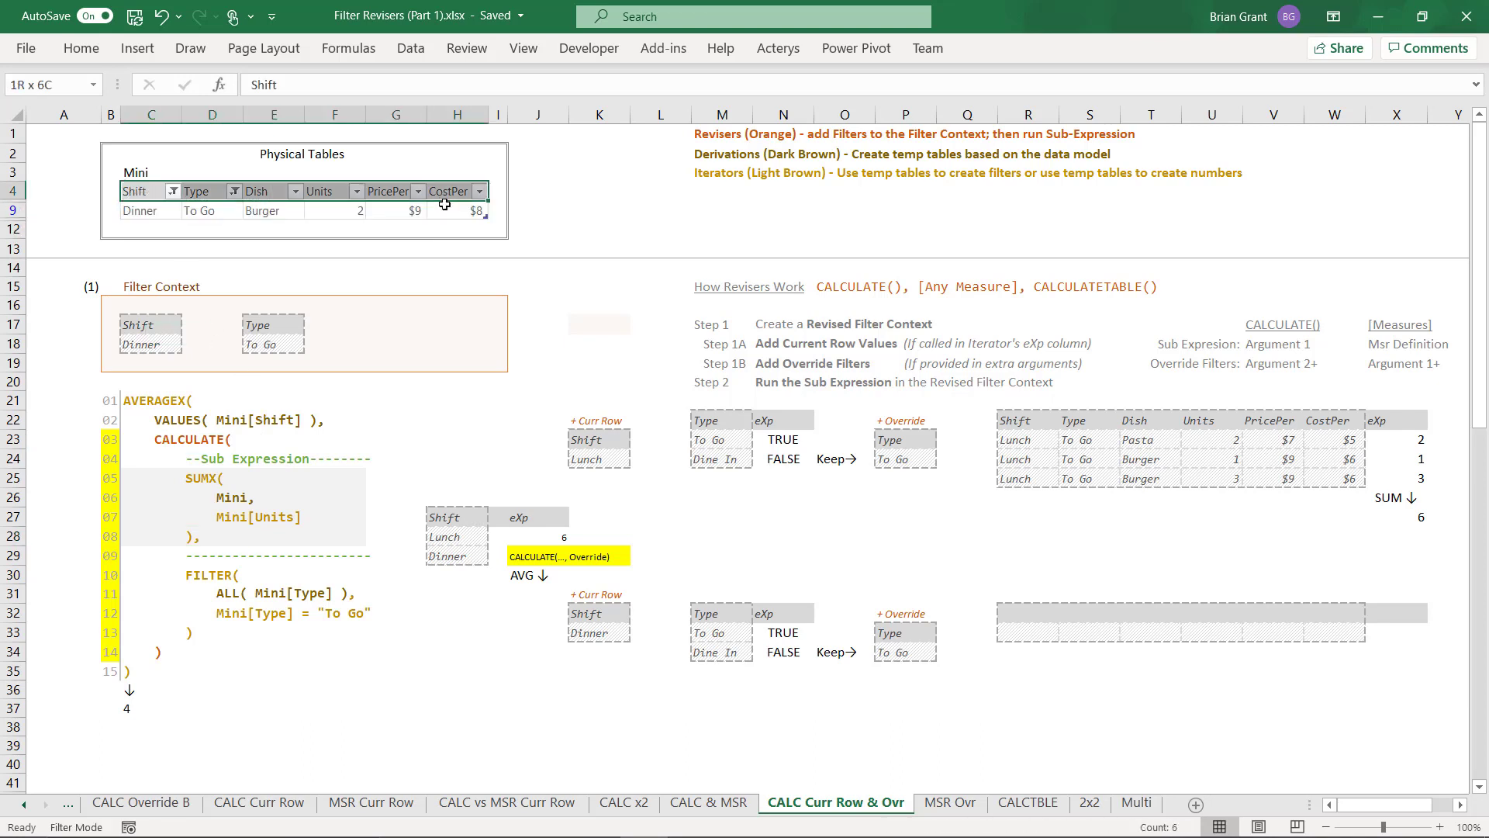
key(ctrl+c)
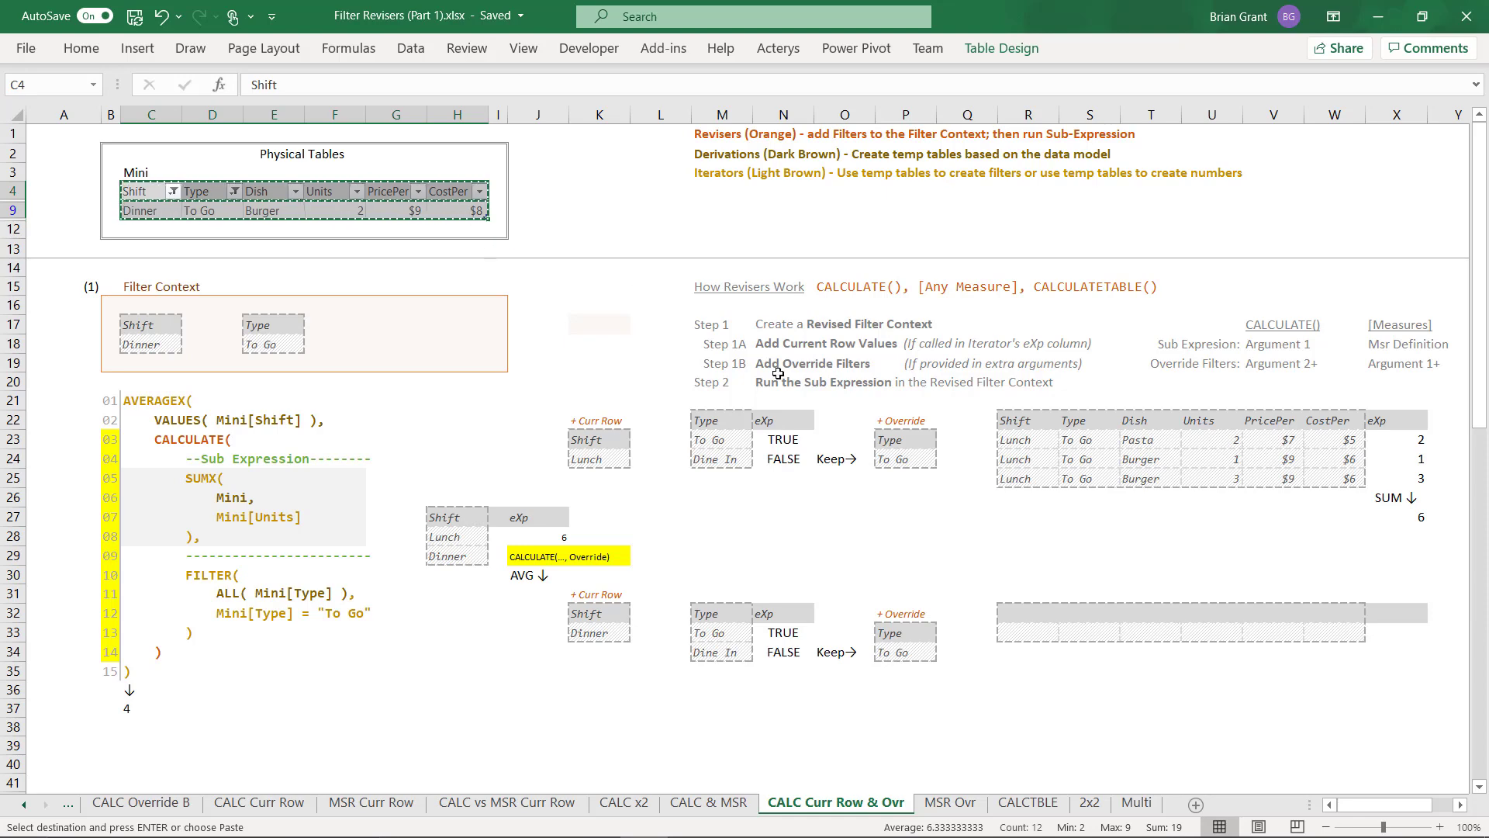
click(1013, 612)
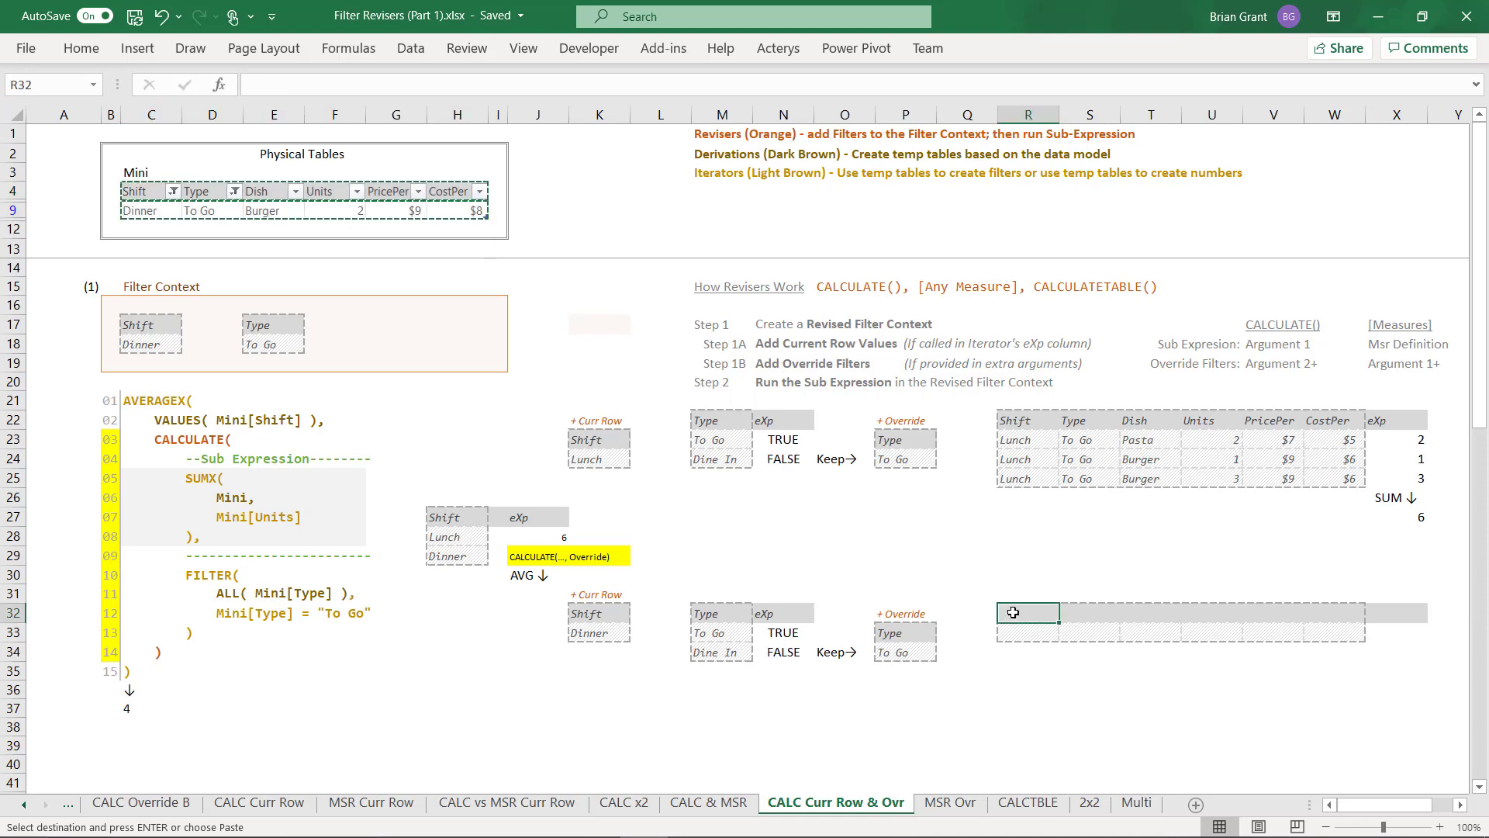
key(ctrl+alt+v)
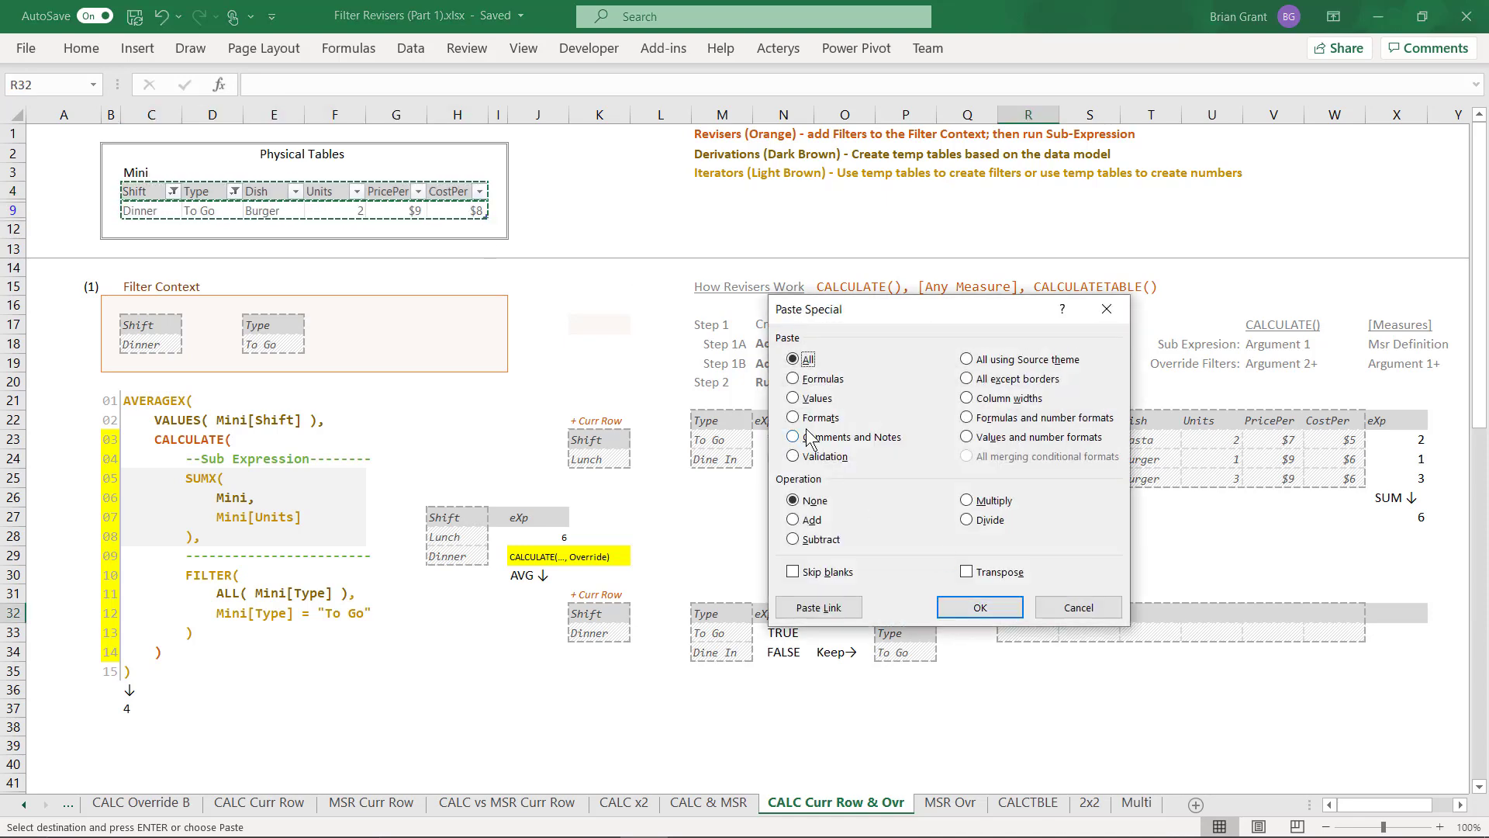
click(979, 608)
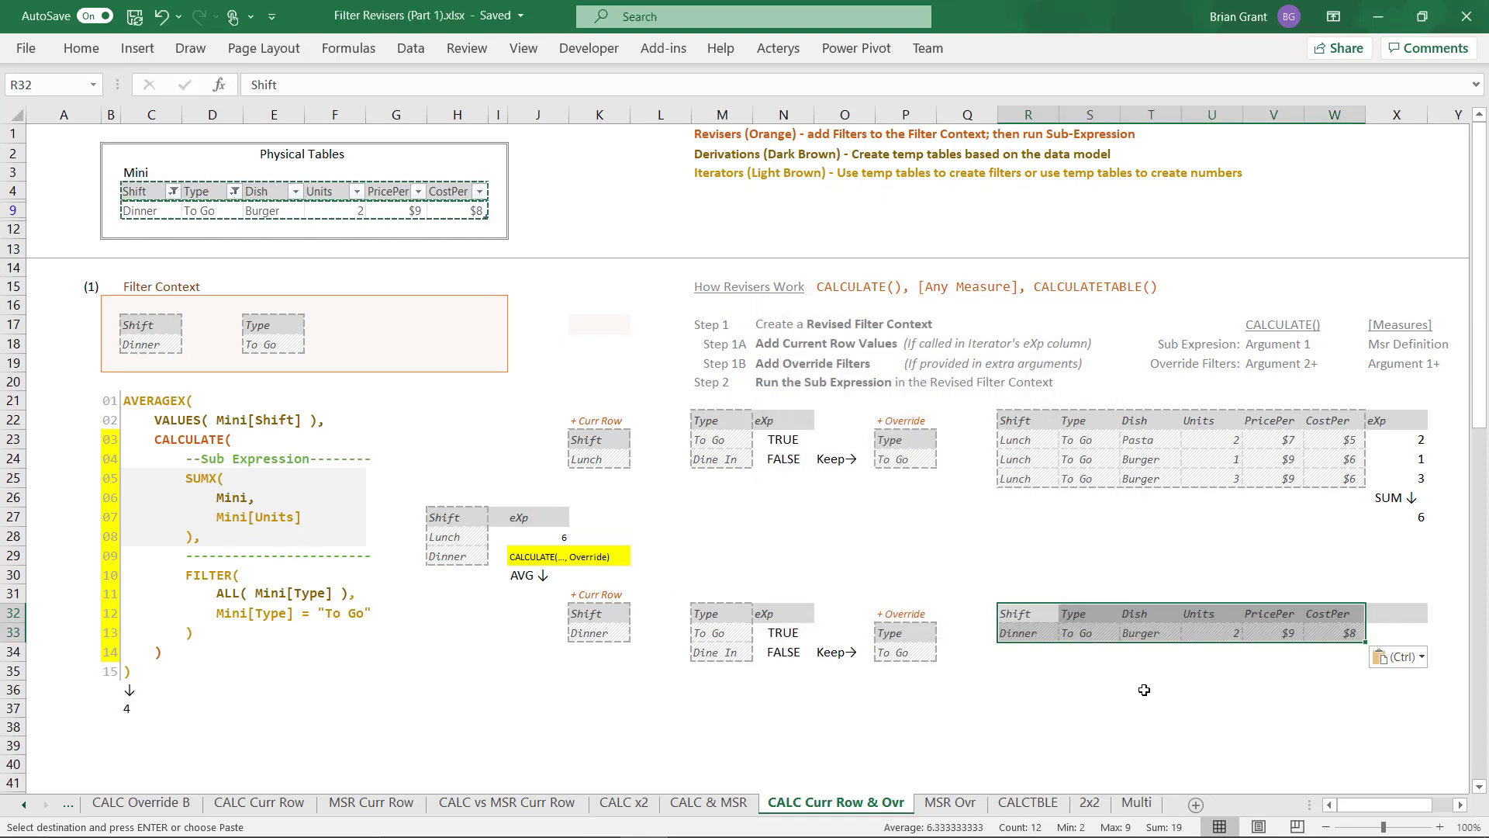
Step: Enter the header eXp in X32 and the Dinner row's result 2 in J29
click(1395, 614)
text(eXp)
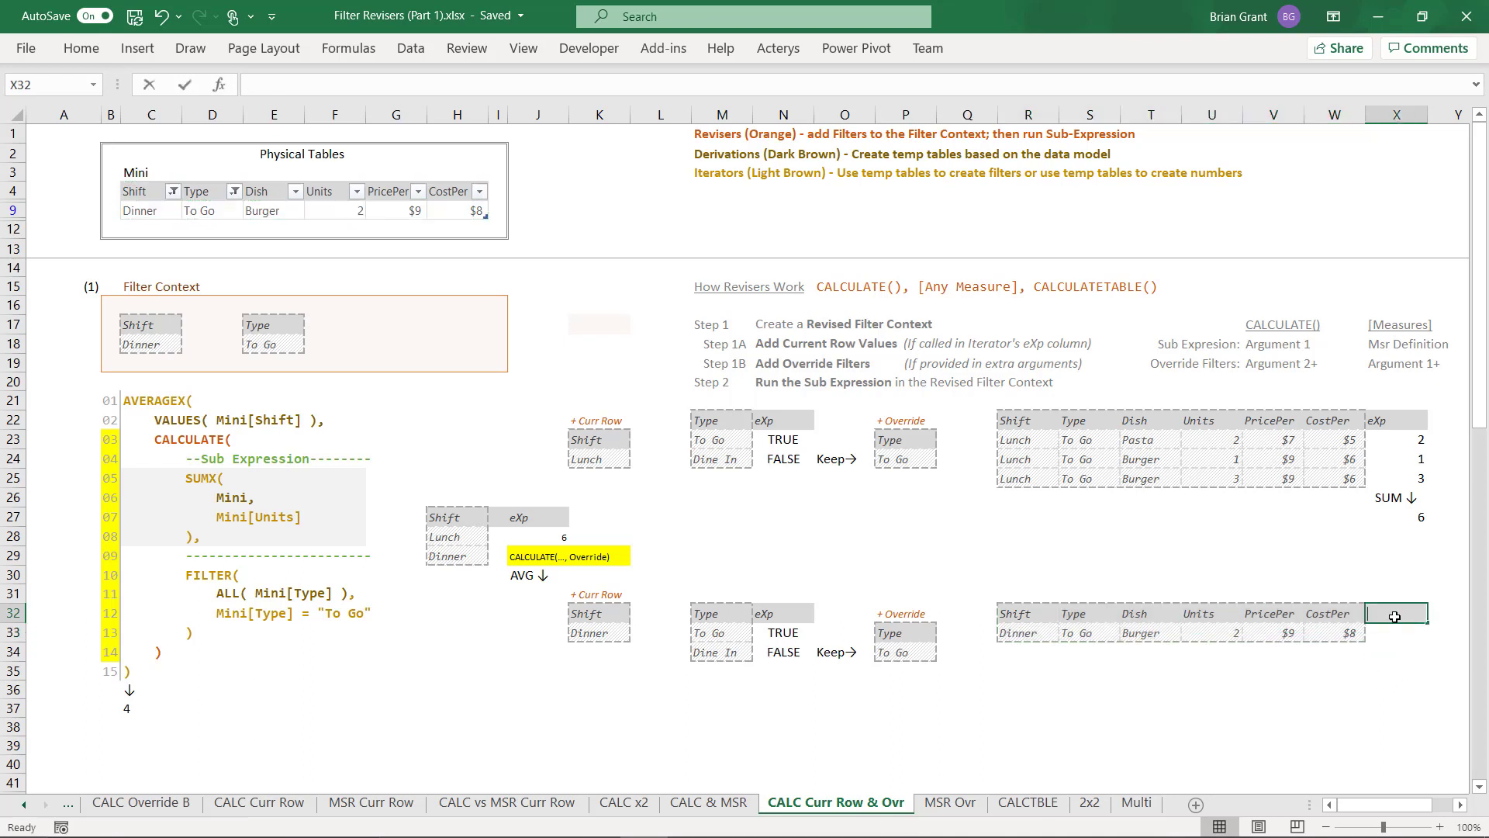
key(Return)
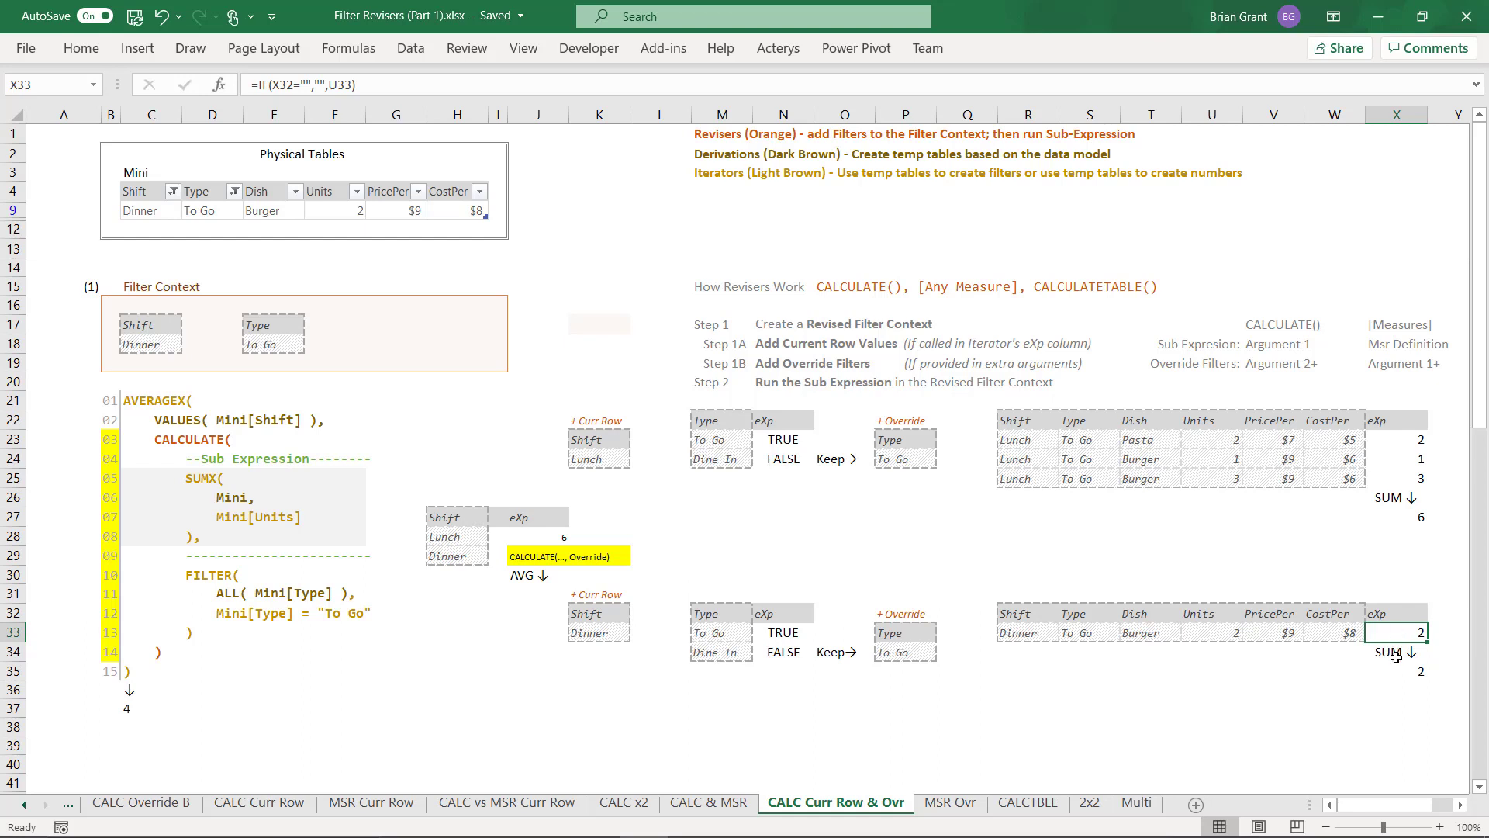
click(545, 558)
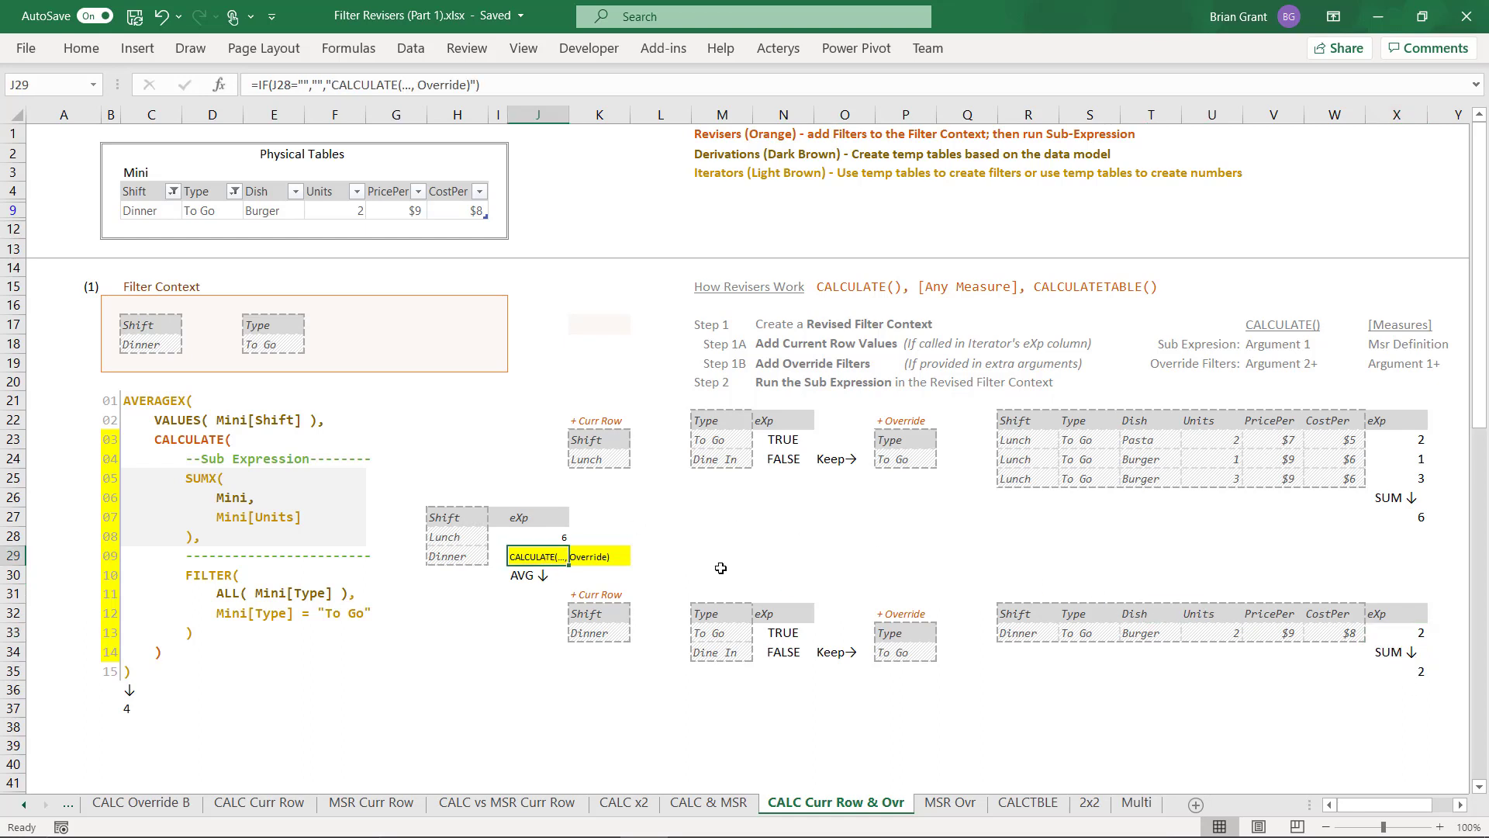
key(Down)
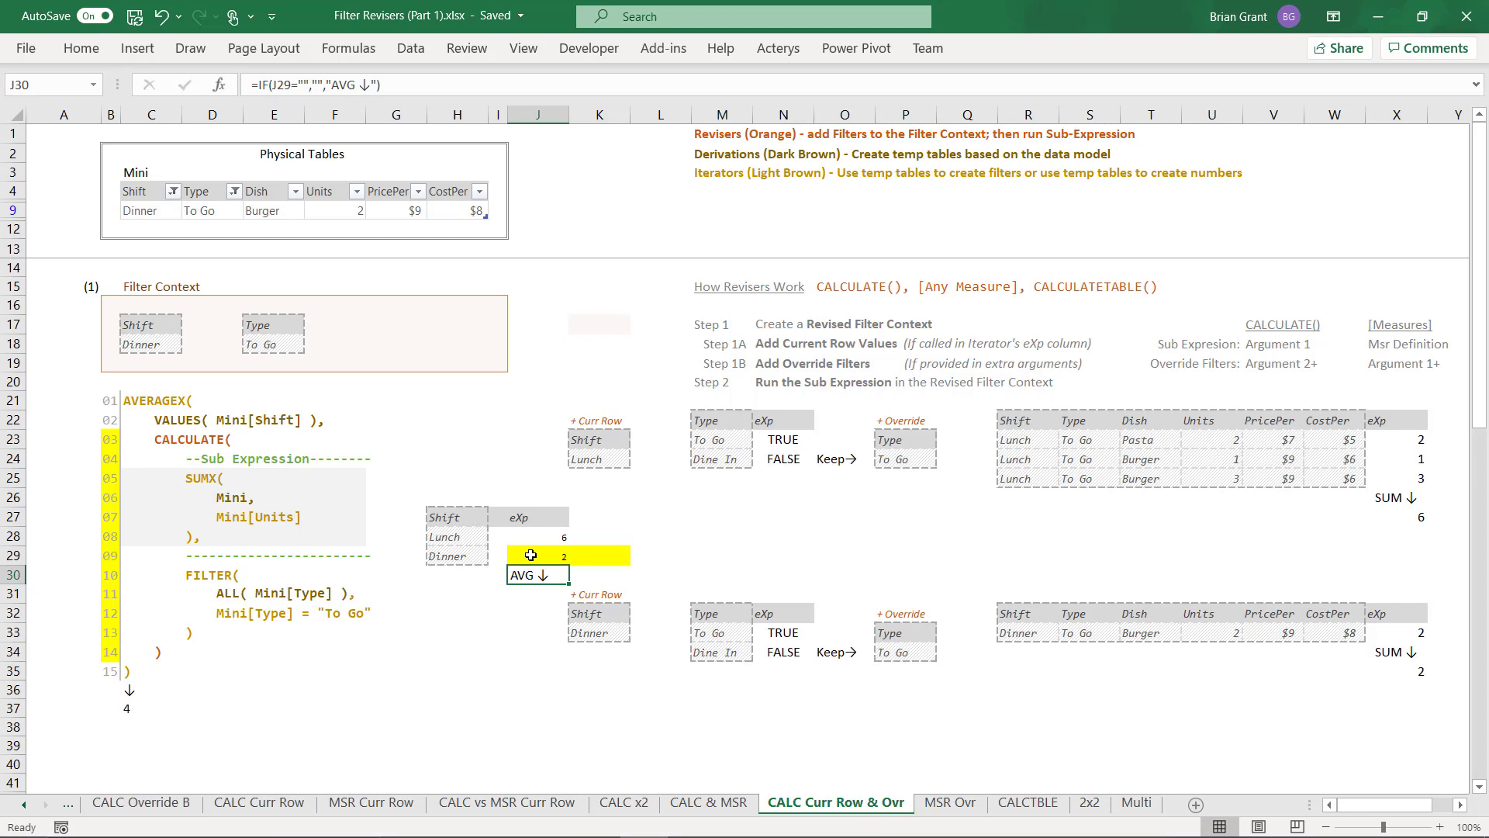
Step: Clear the Shift and Type filters from the Filter Context box by pasting blank cell K17 over C17:E18
click(613, 329)
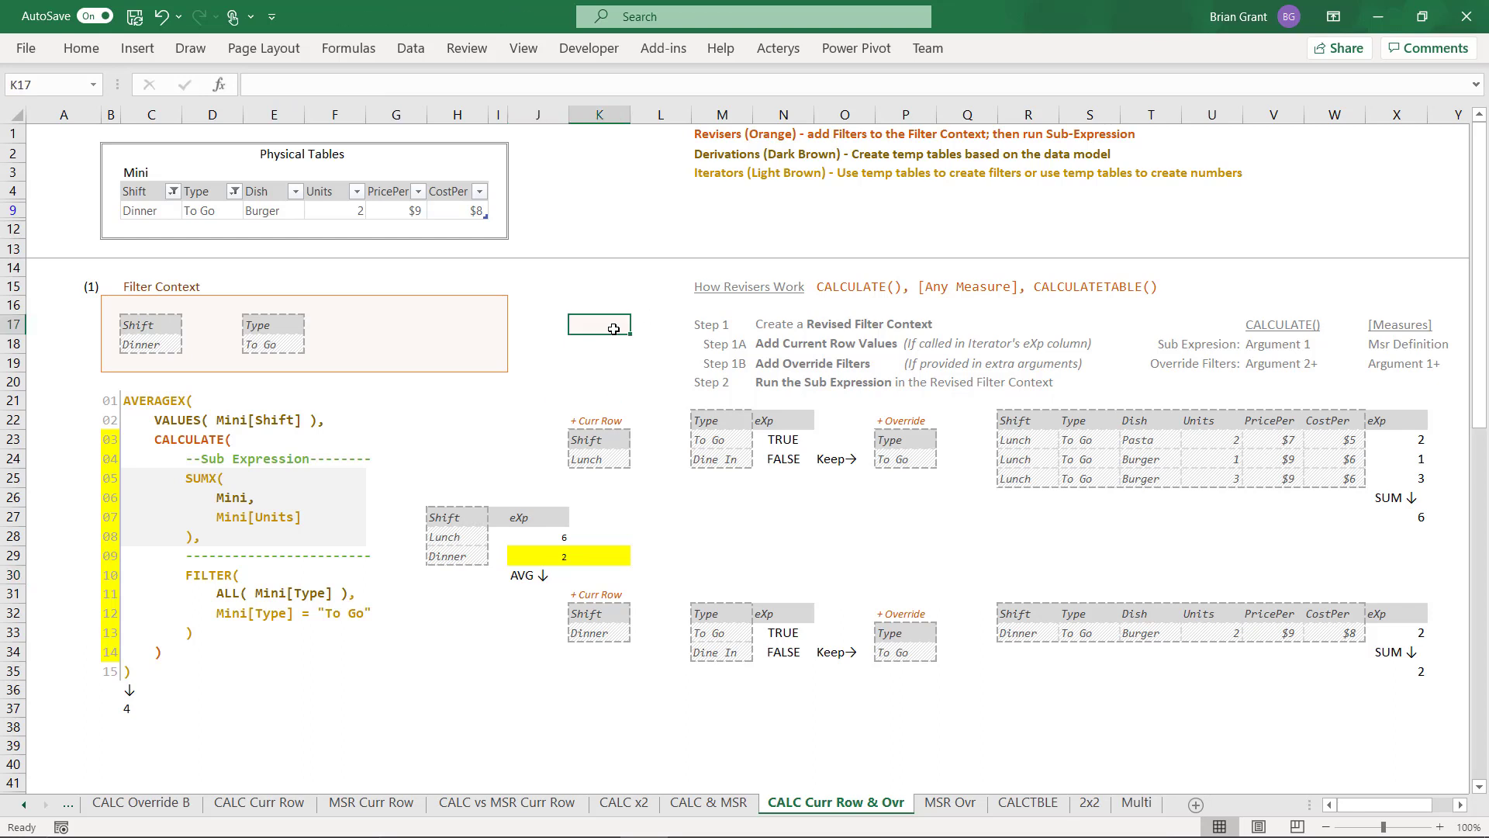
key(ctrl+c)
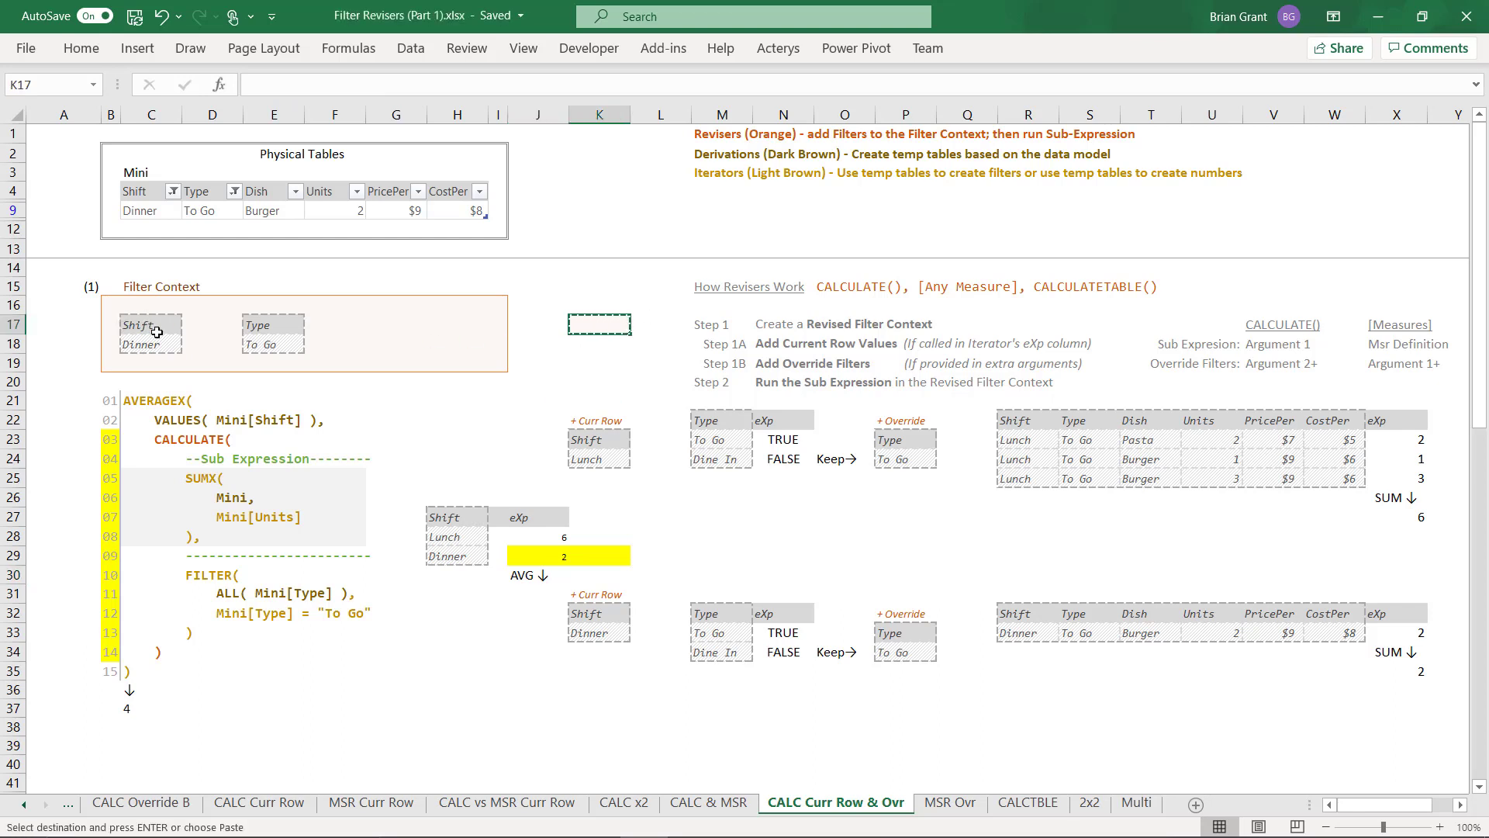
drag(157, 331, 267, 343)
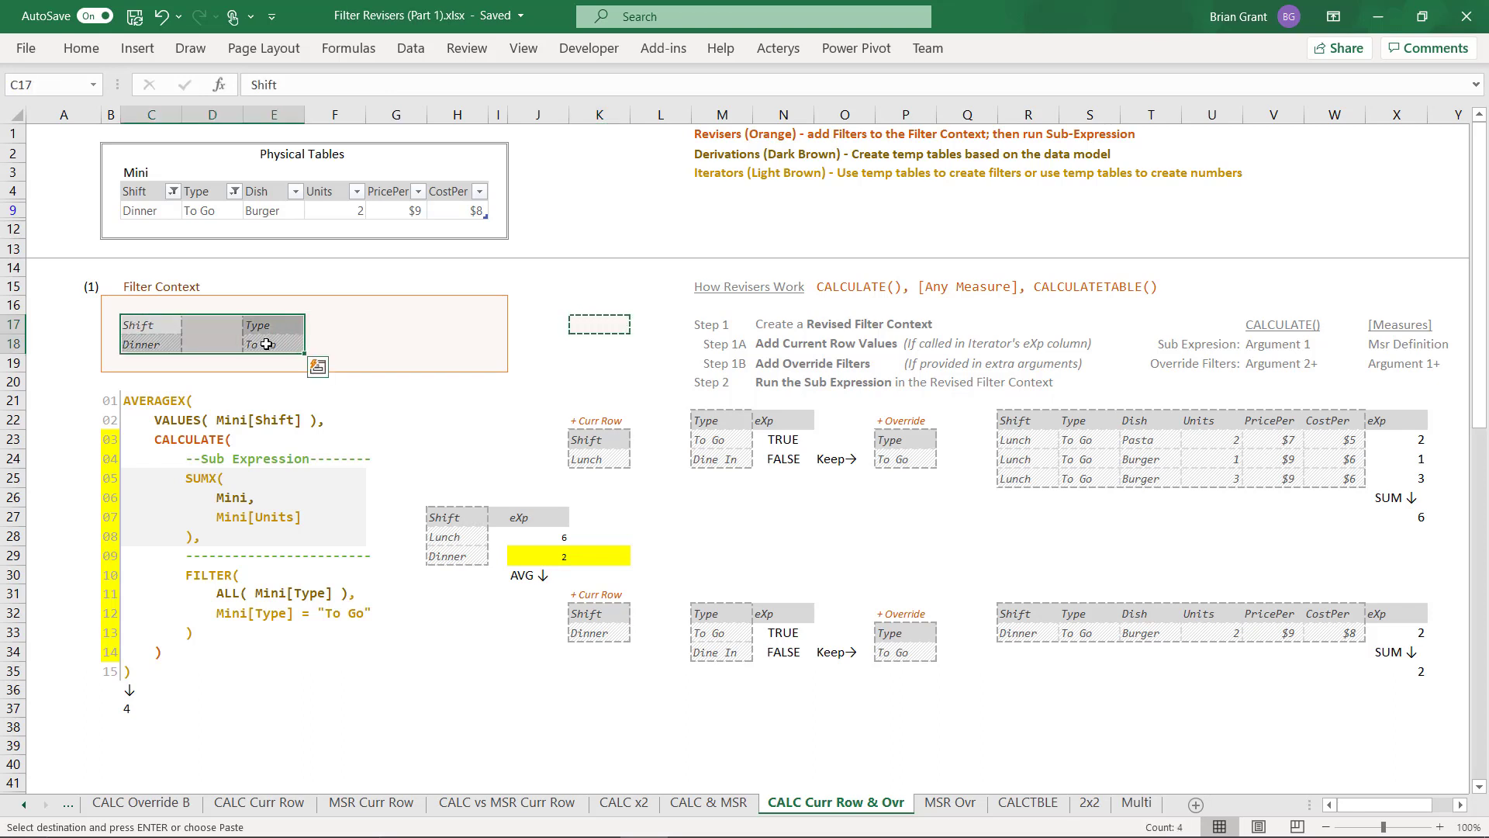
key(ctrl+v)
key(Escape)
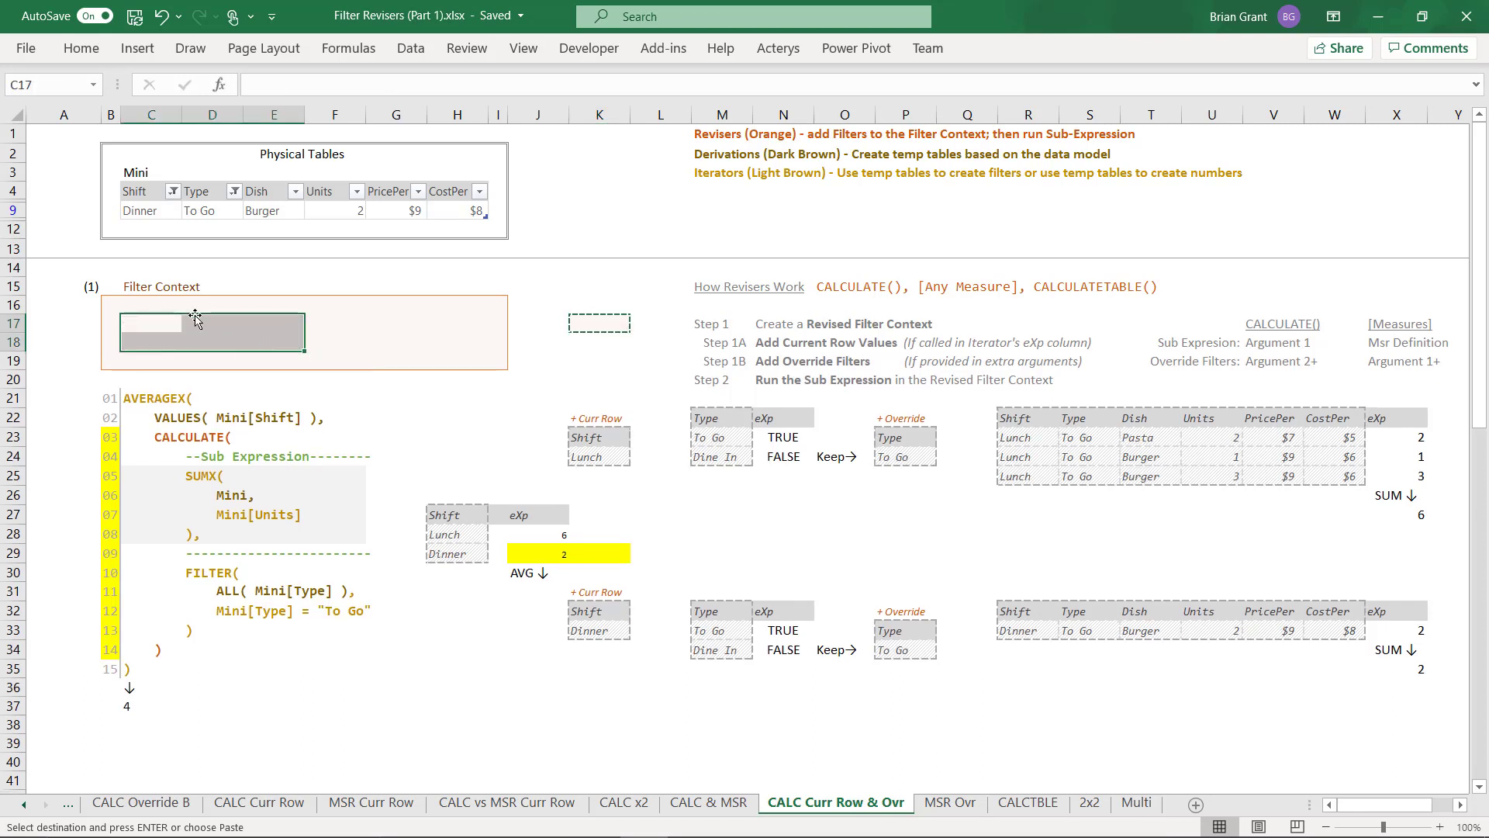
click(397, 340)
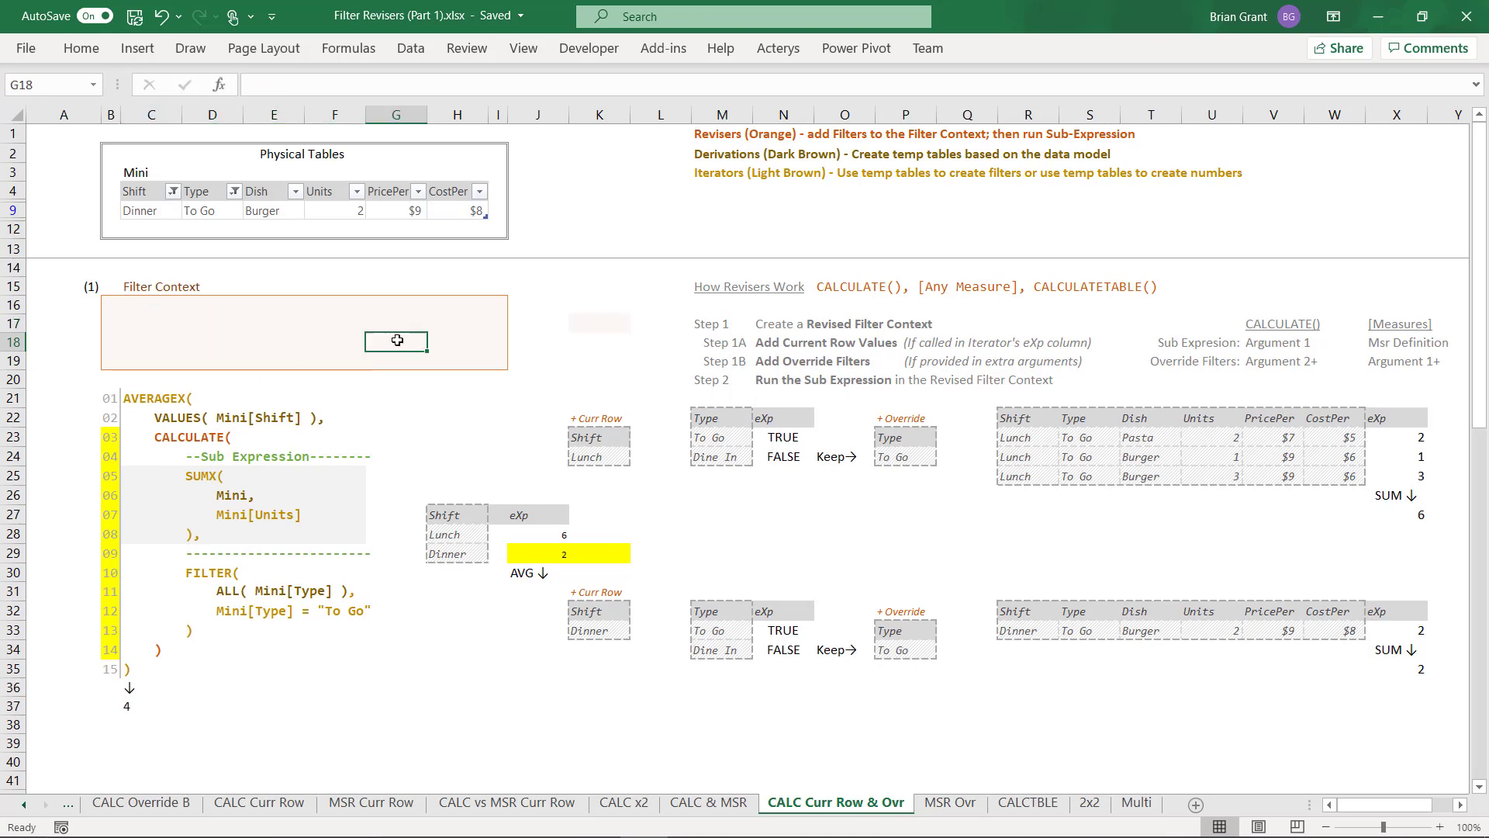
Step: Reset the Mini table's filters so that Shift includes Lunch and Type includes Dine In again
click(175, 198)
click(70, 454)
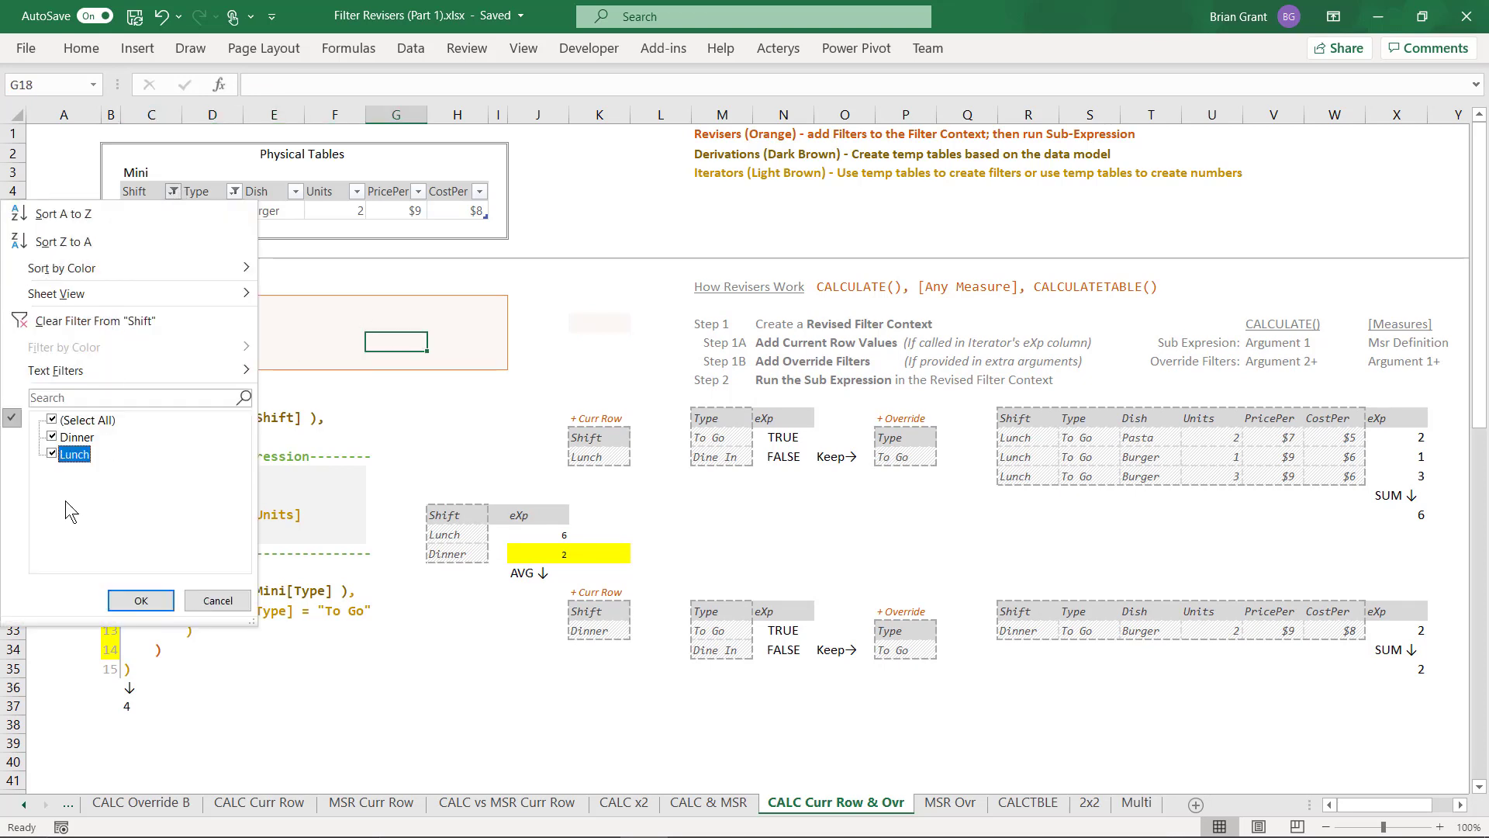
click(142, 600)
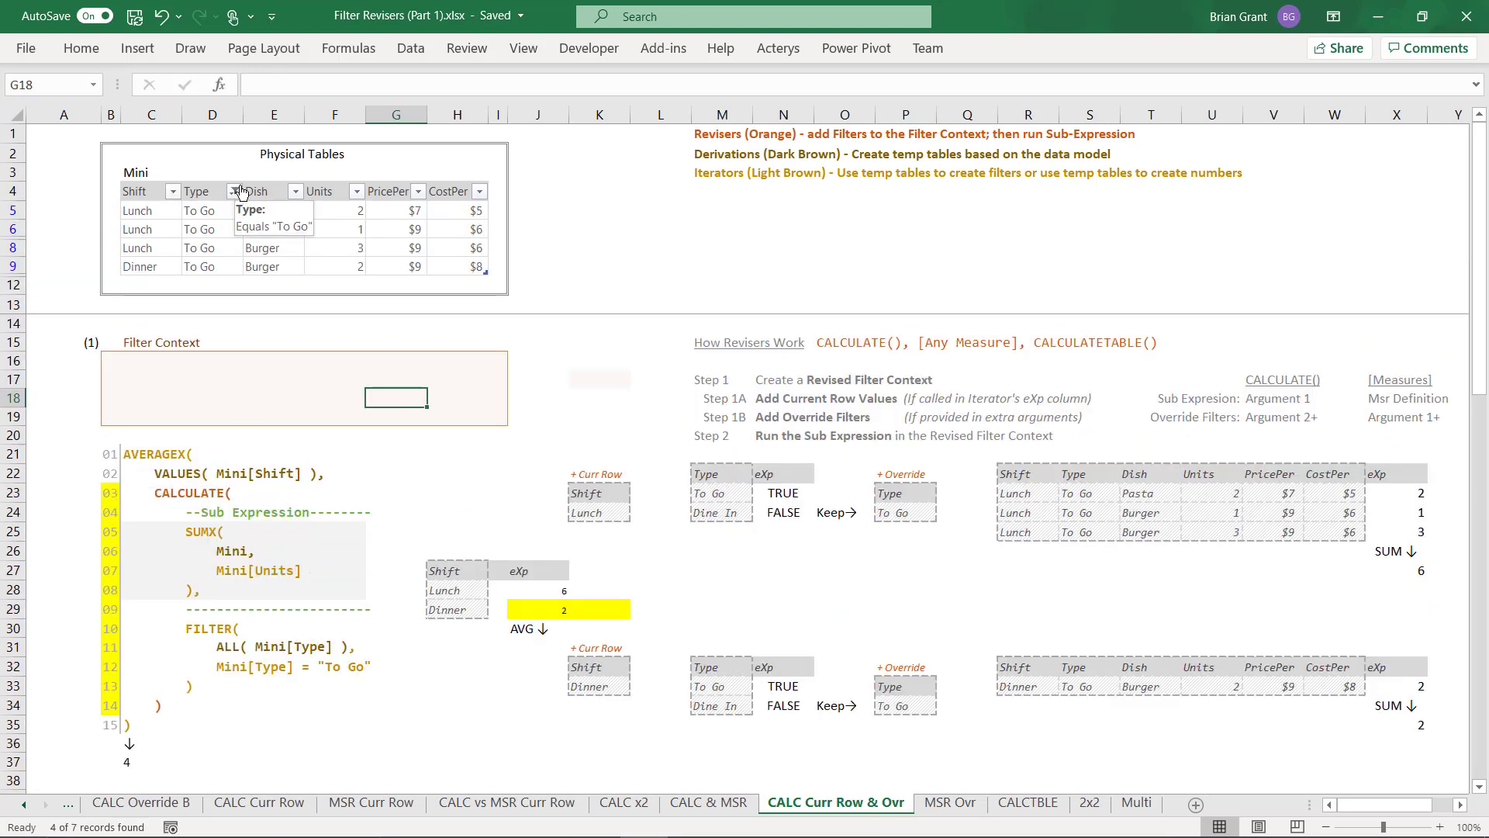
click(235, 192)
click(53, 436)
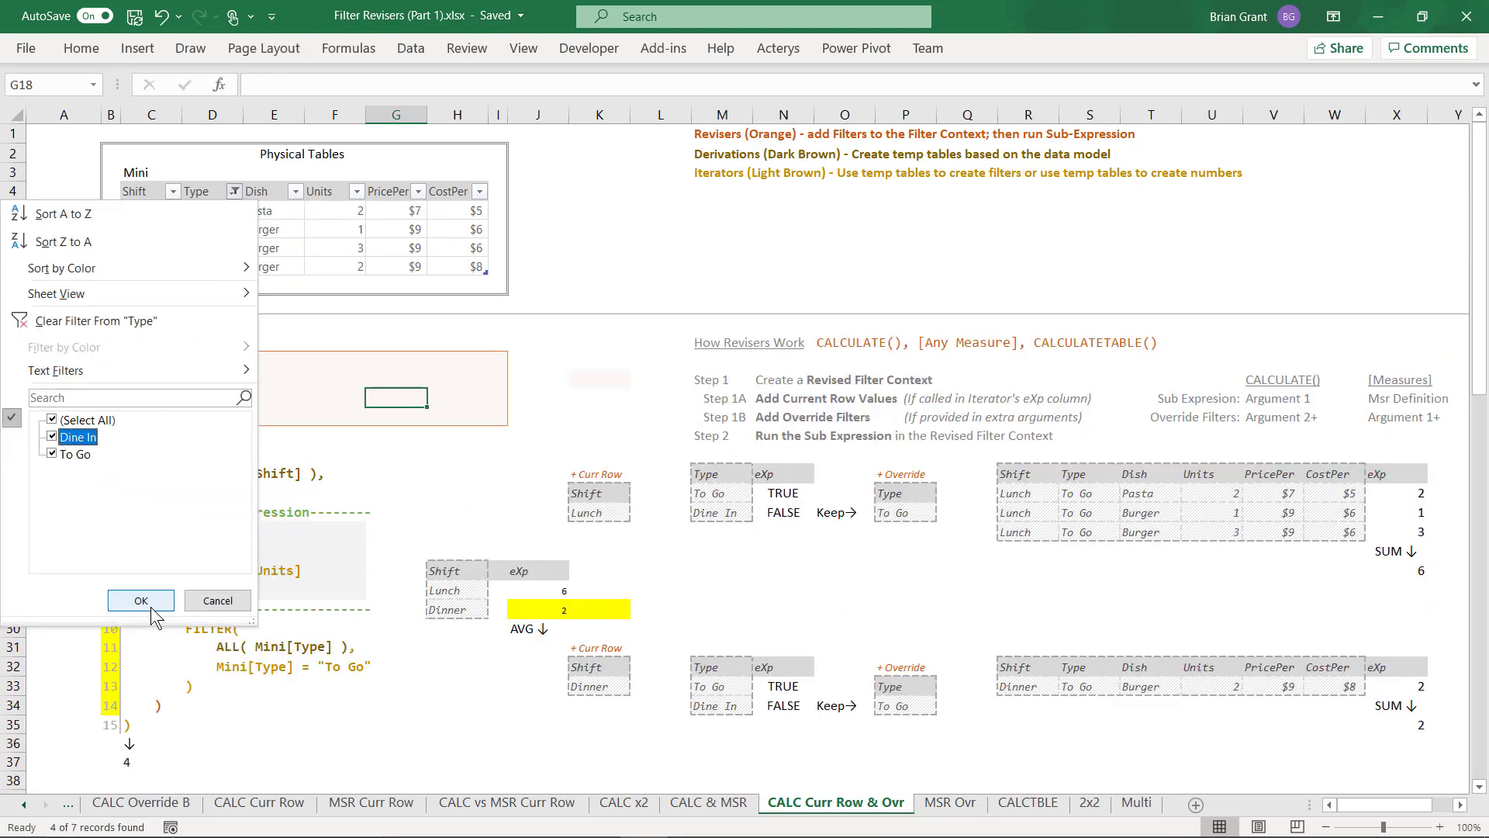
click(151, 603)
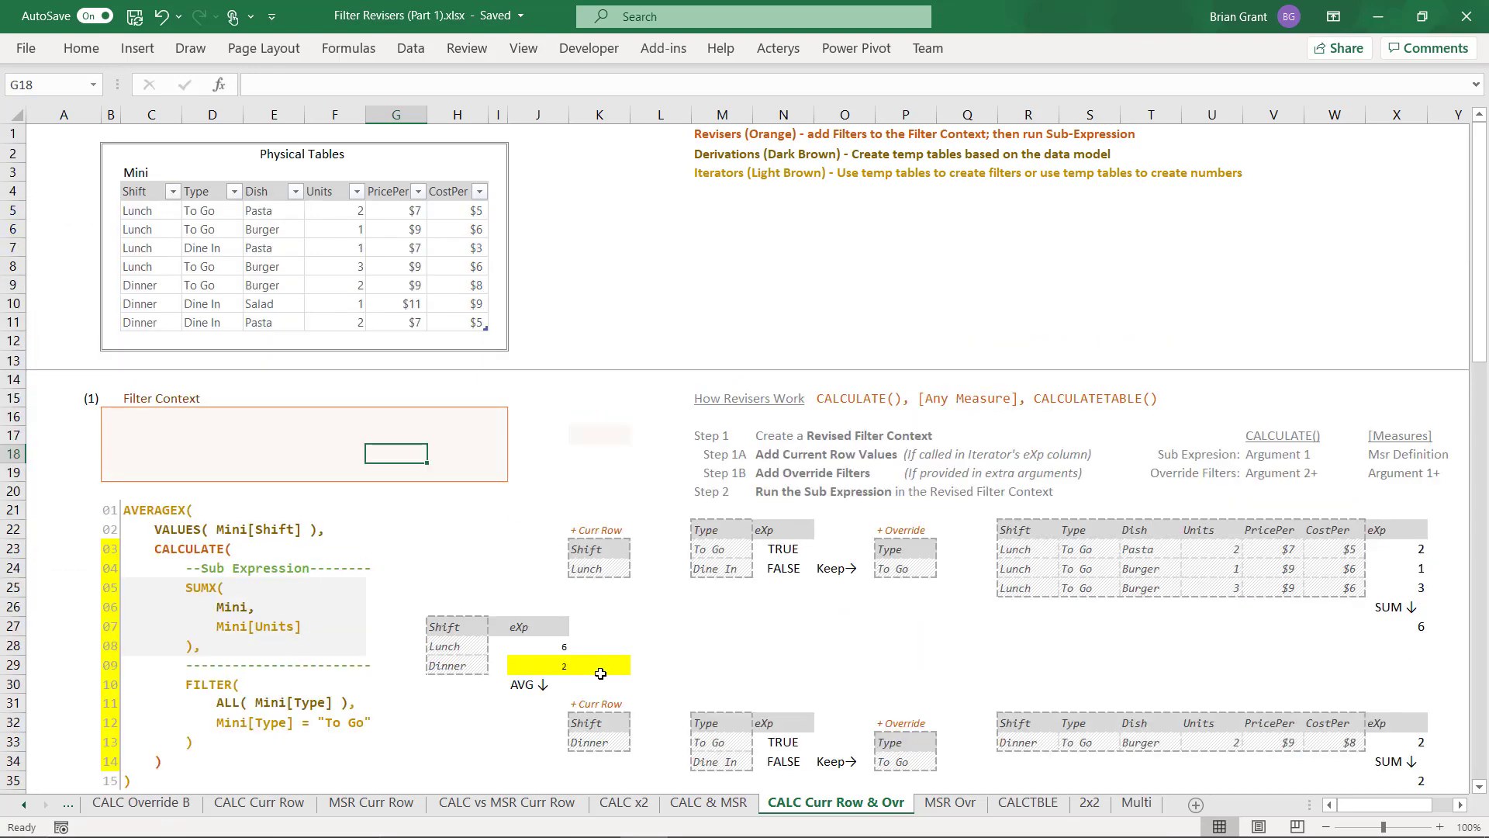
Step: Remove the yellow fill from the Dinner result cells J29:K29
click(543, 665)
right_click(602, 668)
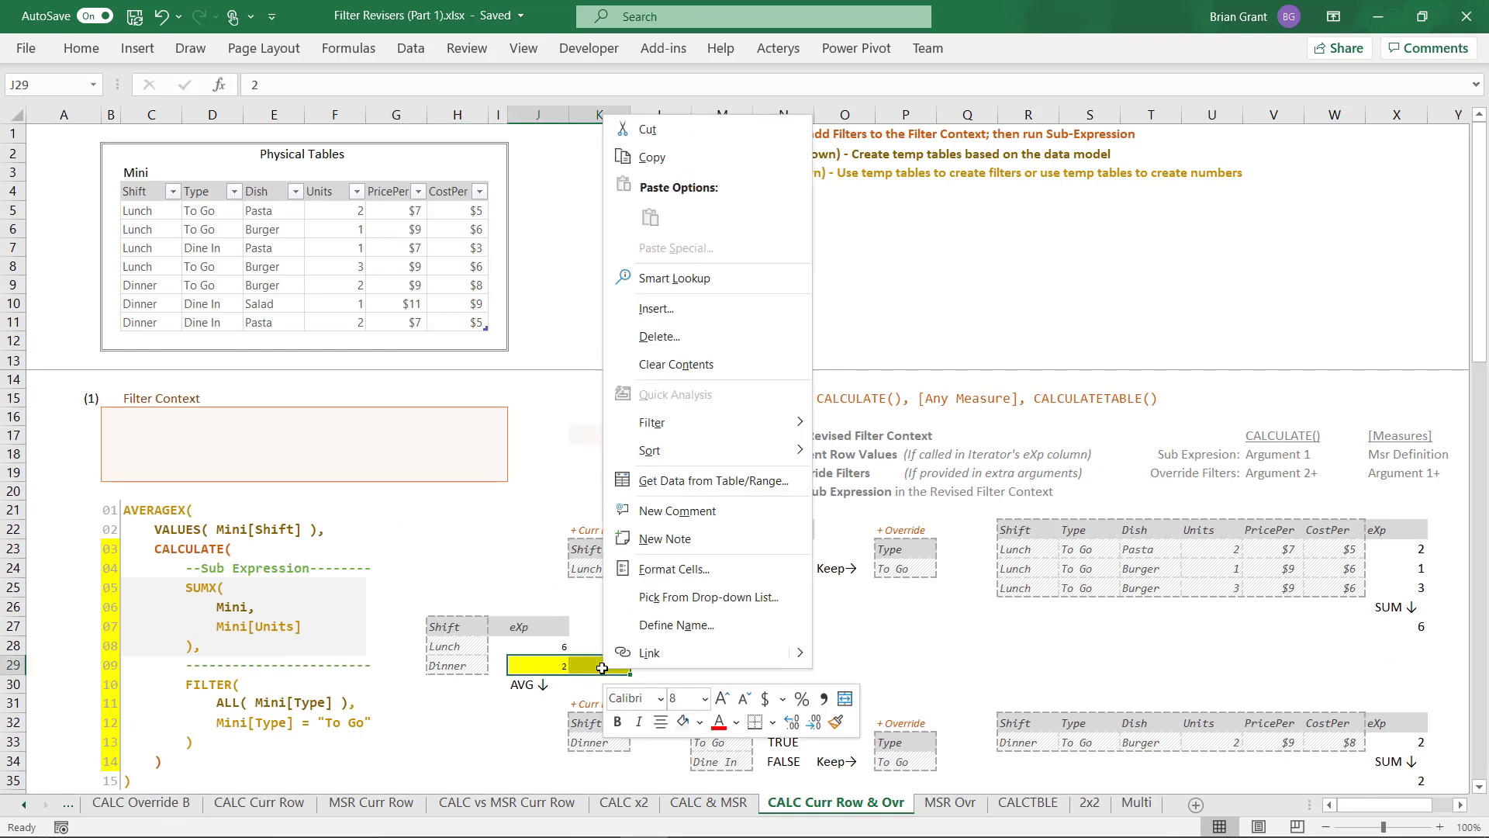
click(701, 723)
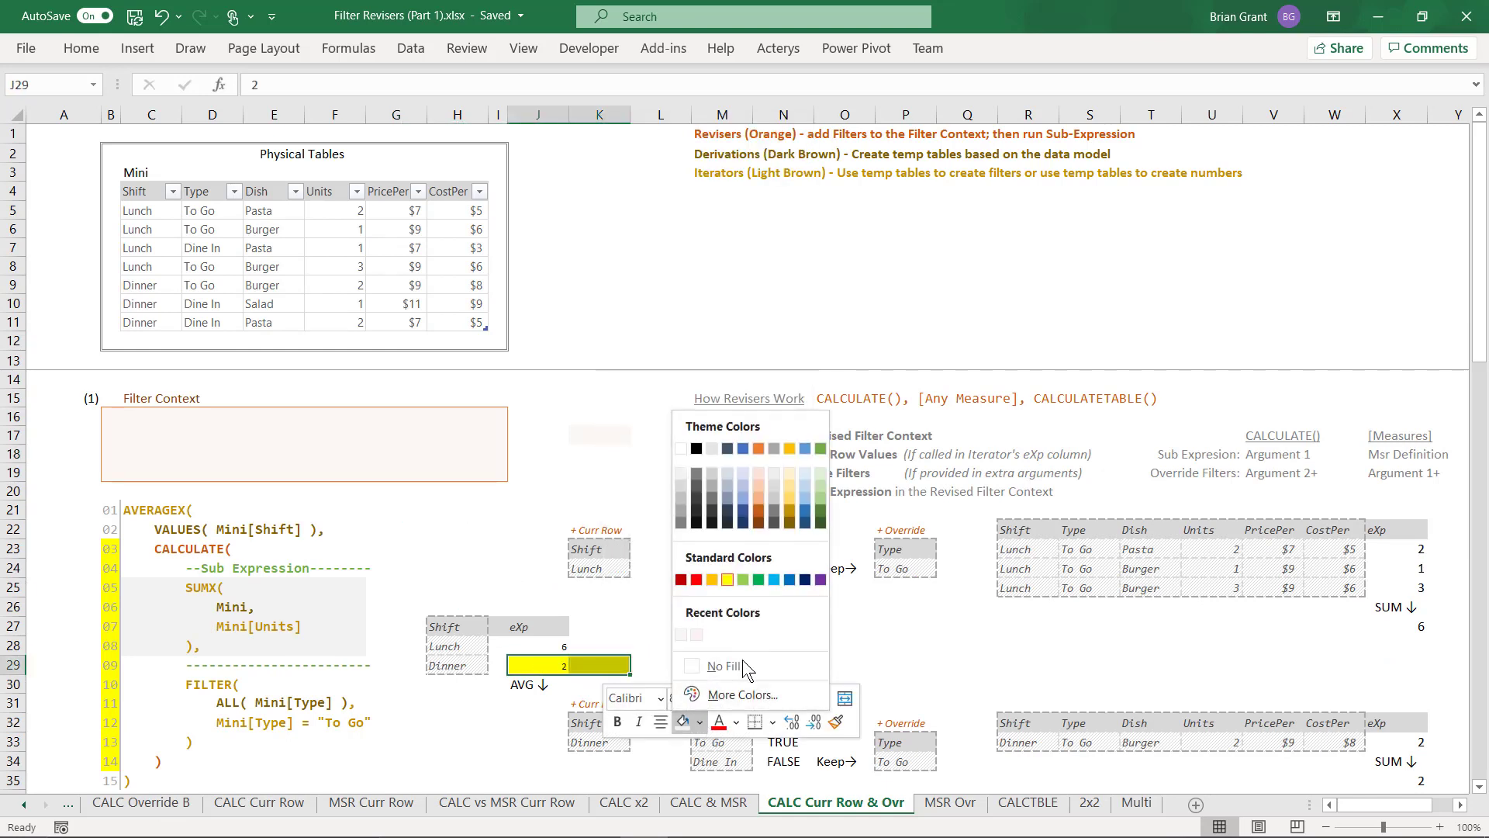
click(742, 672)
click(496, 729)
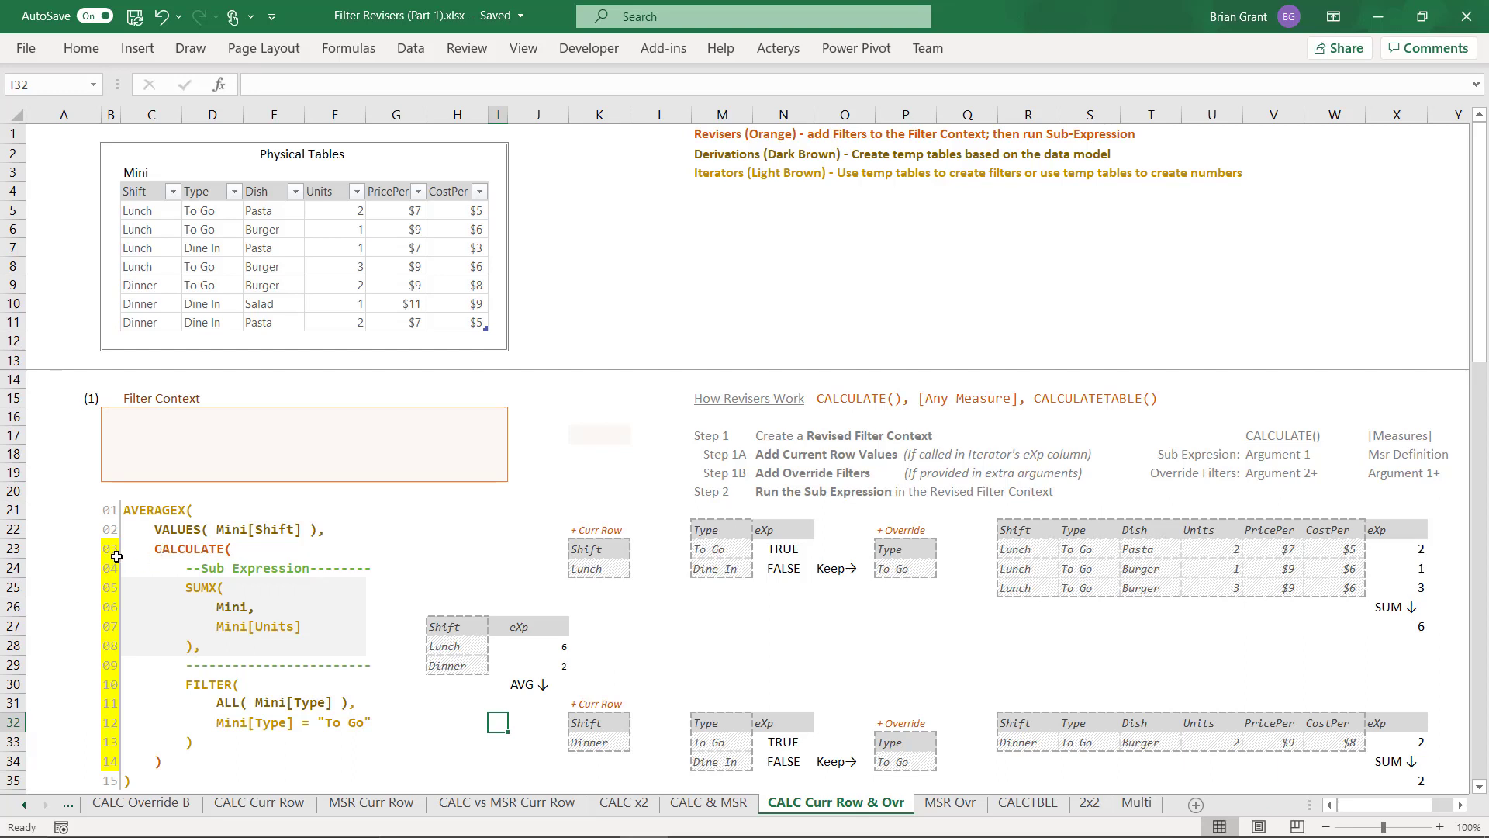
Step: Change the fill of the CALCULATE line numbers 03 to 14 in B23:B34 to light grey
drag(112, 550, 111, 764)
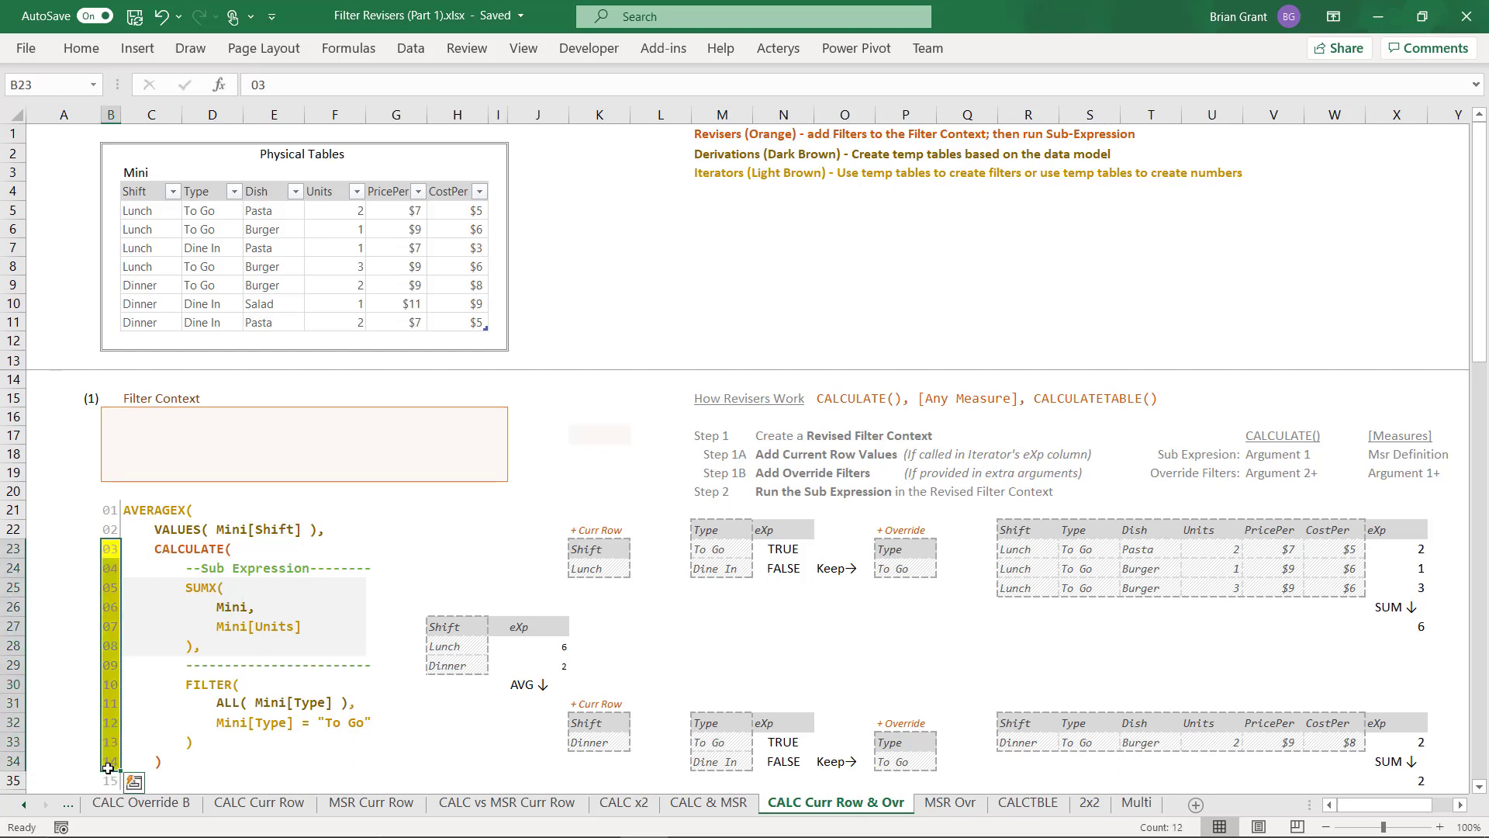
right_click(112, 766)
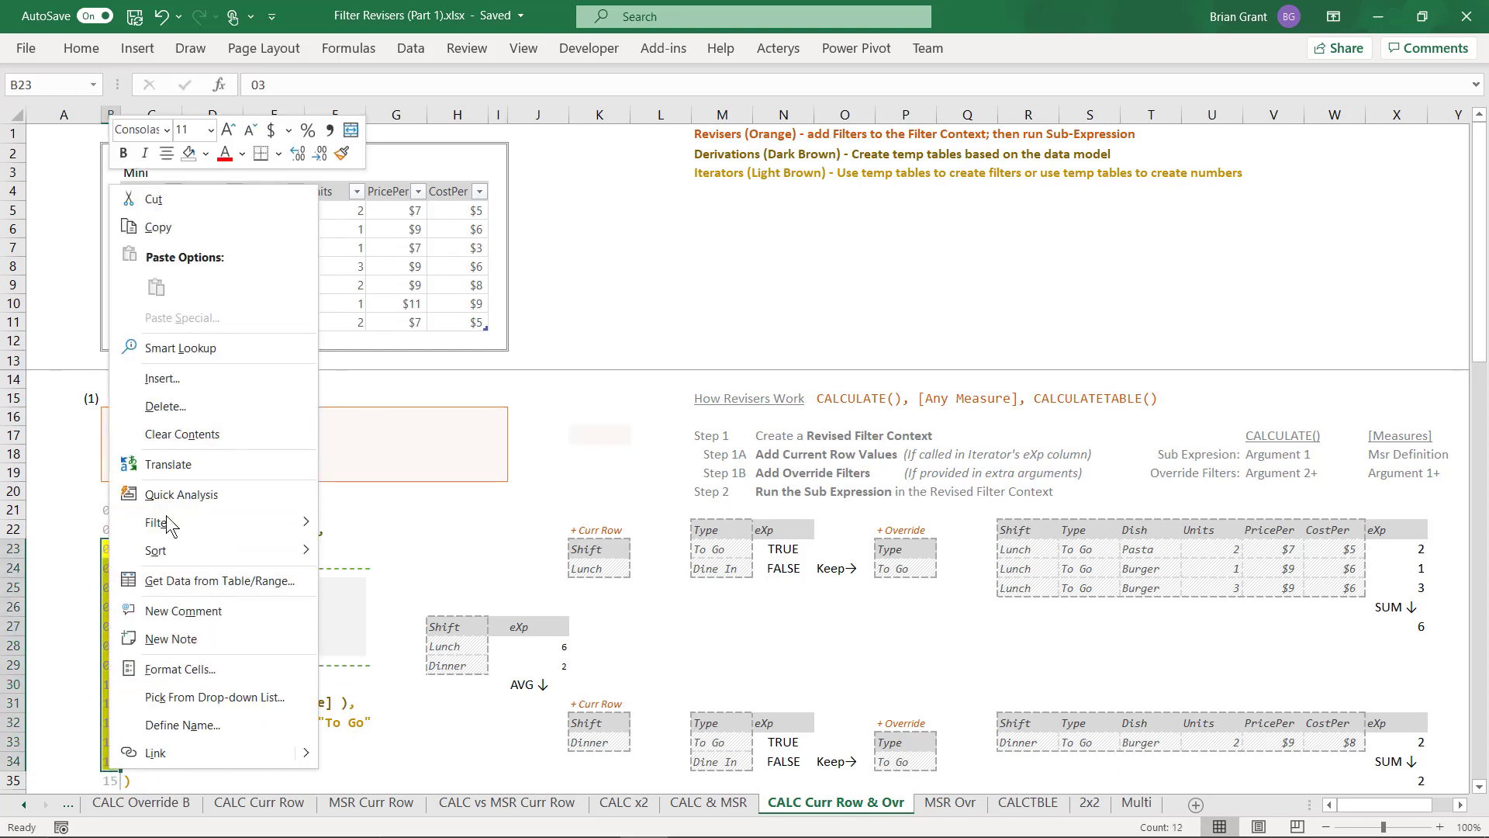
click(205, 152)
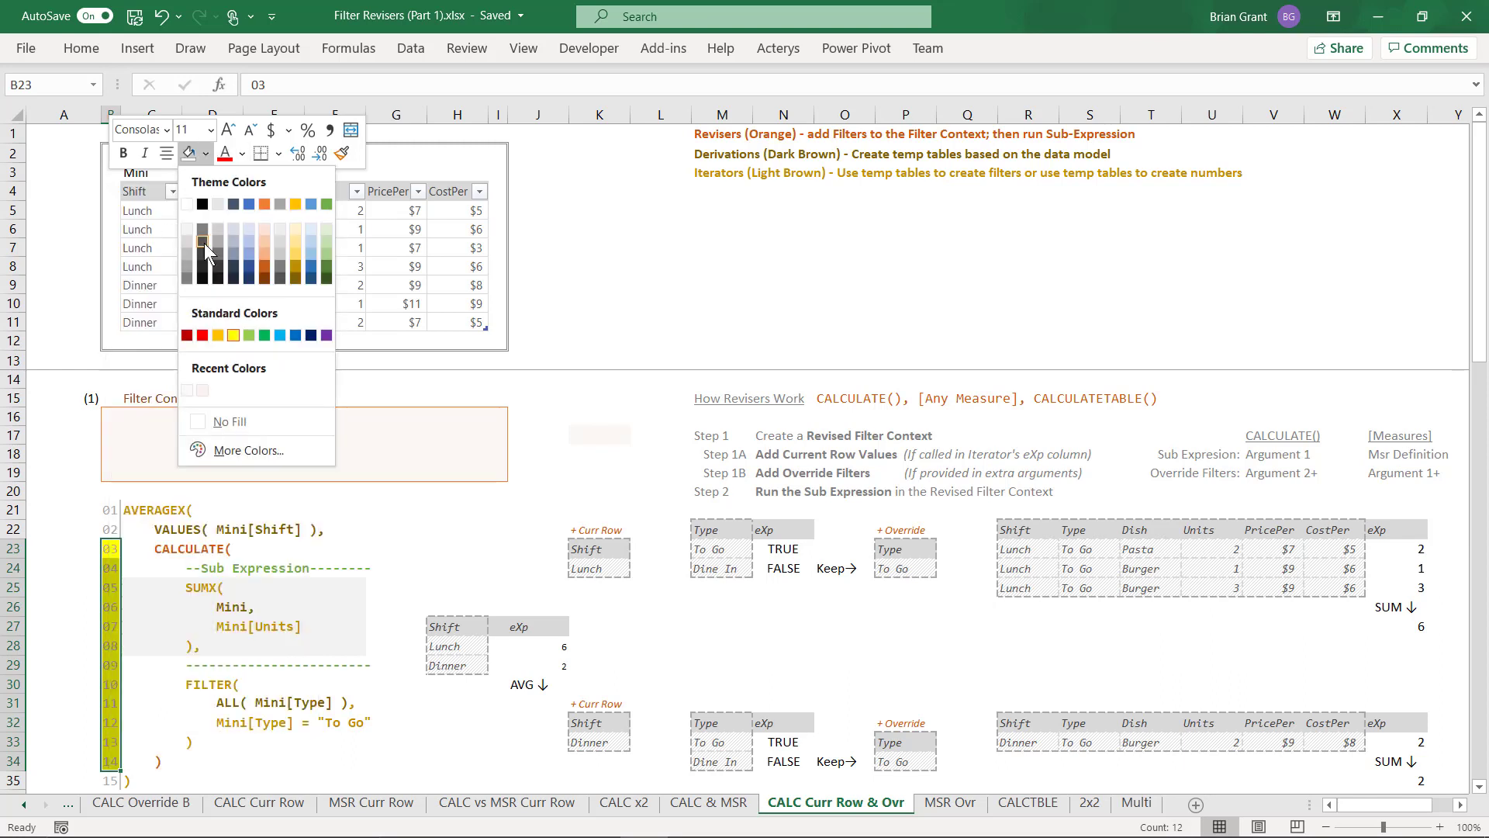
click(188, 239)
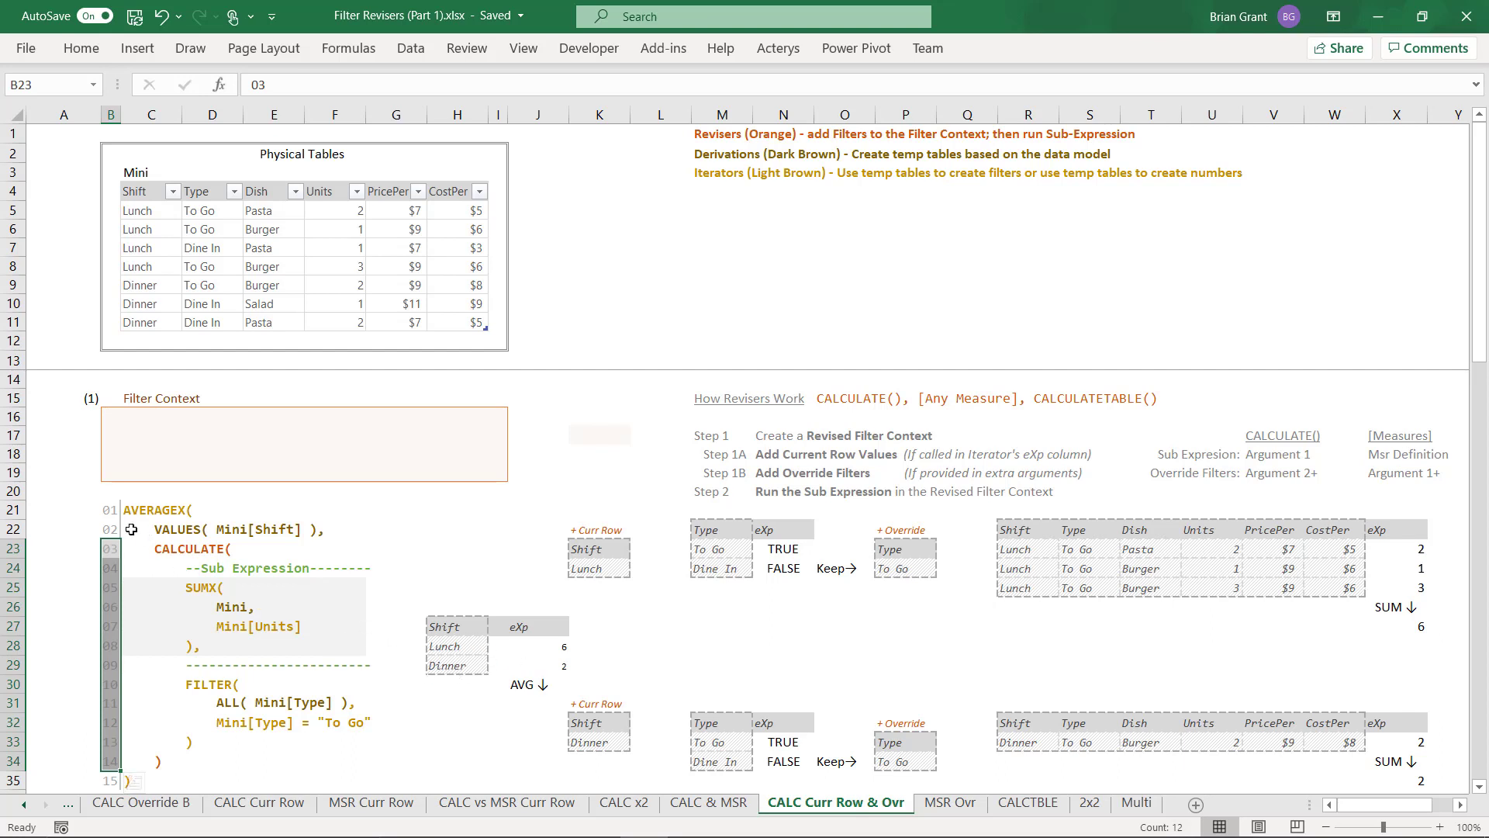
Step: Enter =AVERAGE(J28:J29) in J31 to average the Lunch and Dinner results
click(521, 707)
text(=aver)
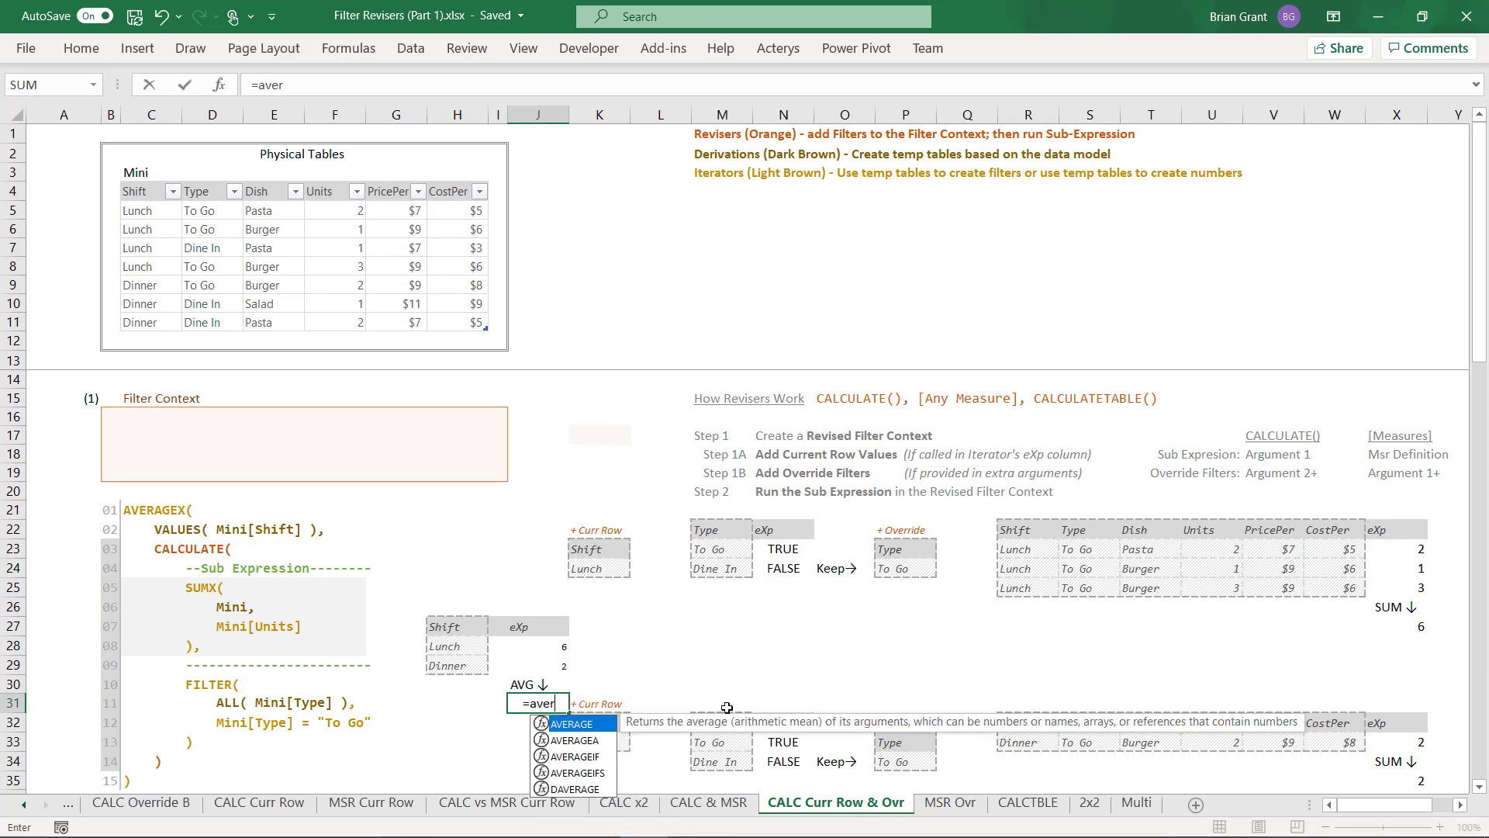
double_click(573, 723)
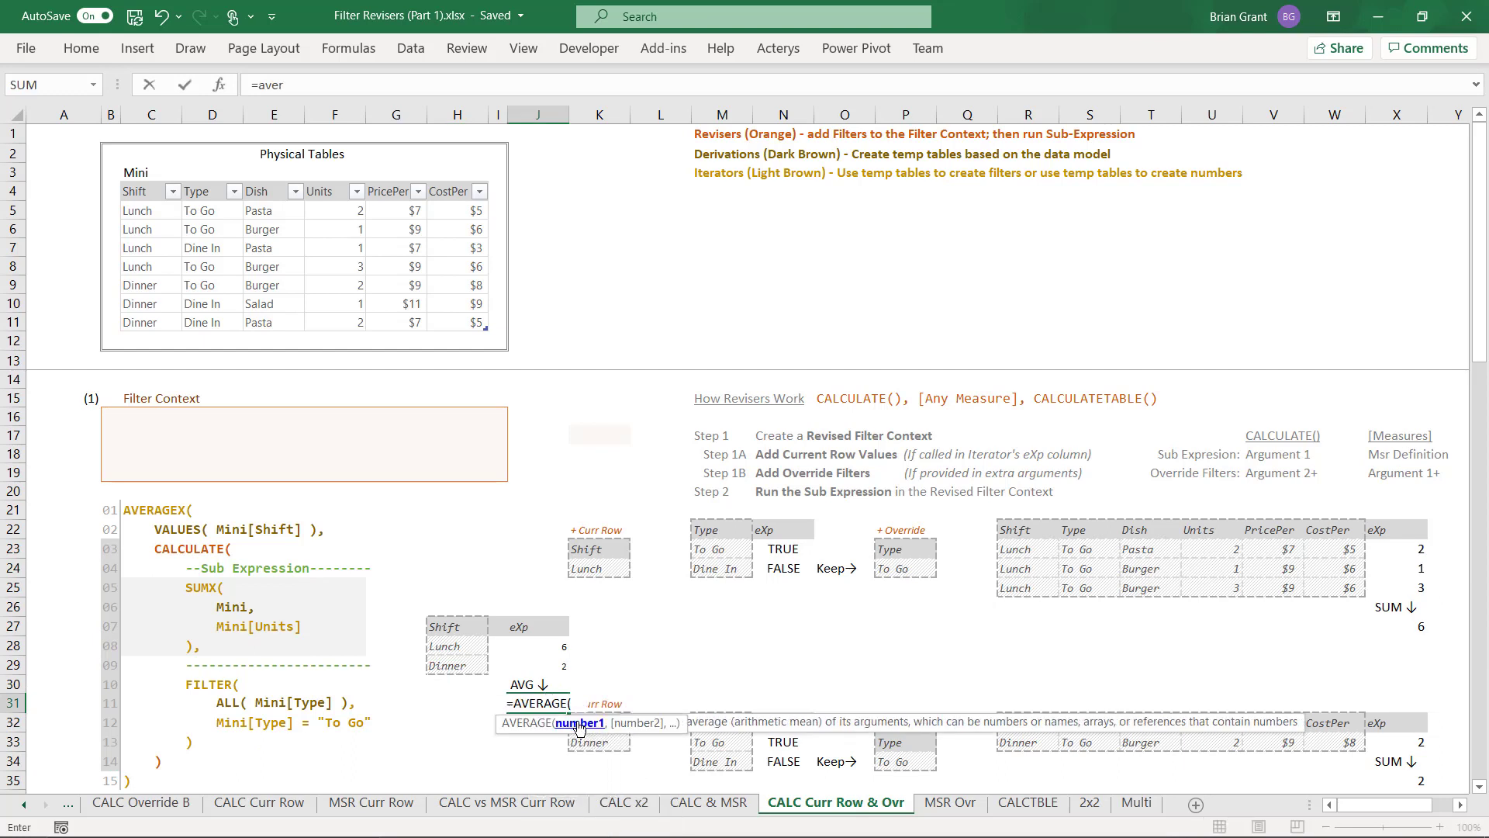
drag(551, 652, 552, 665)
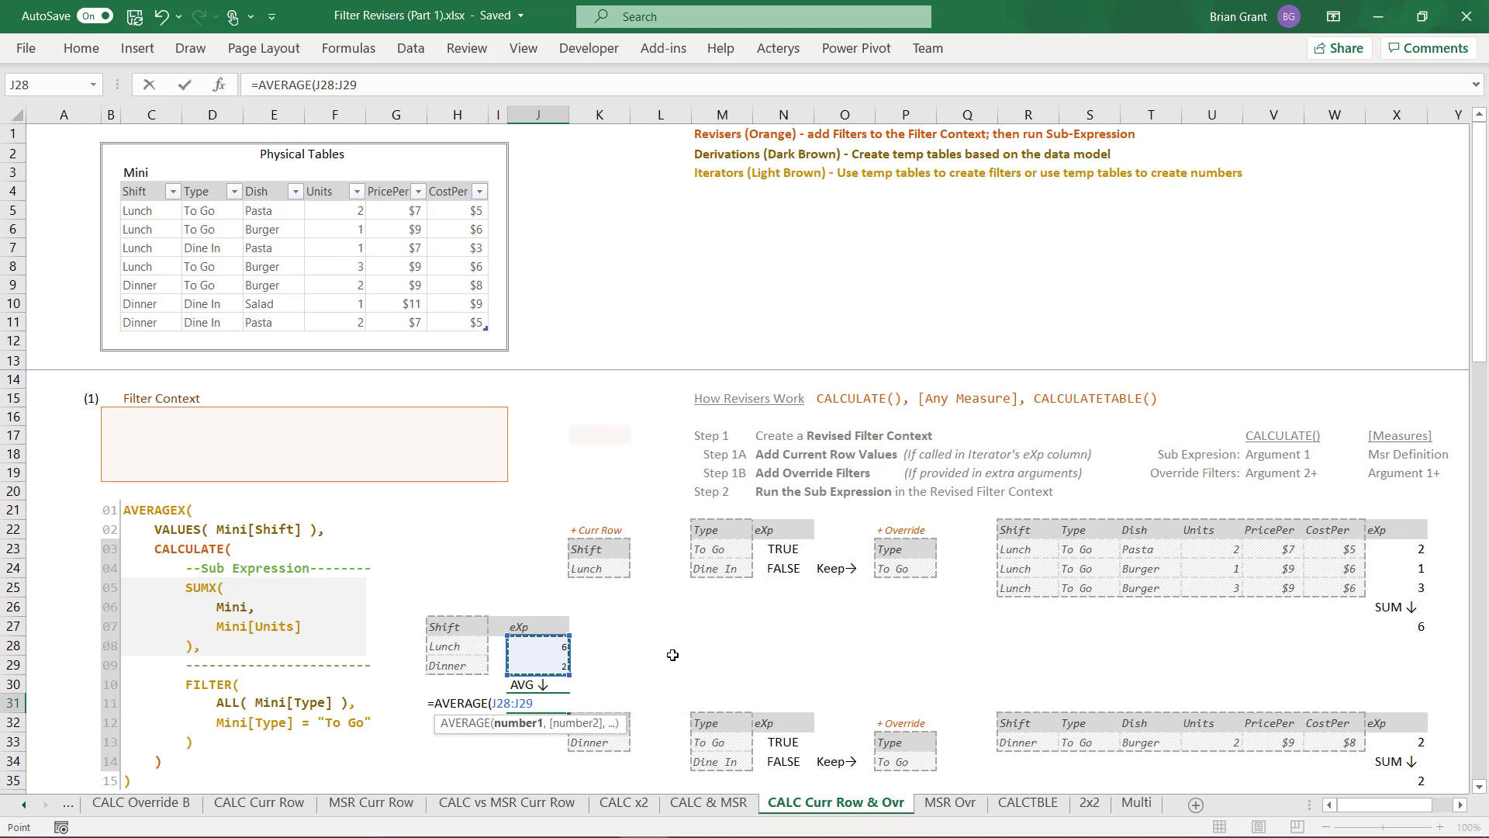
text())
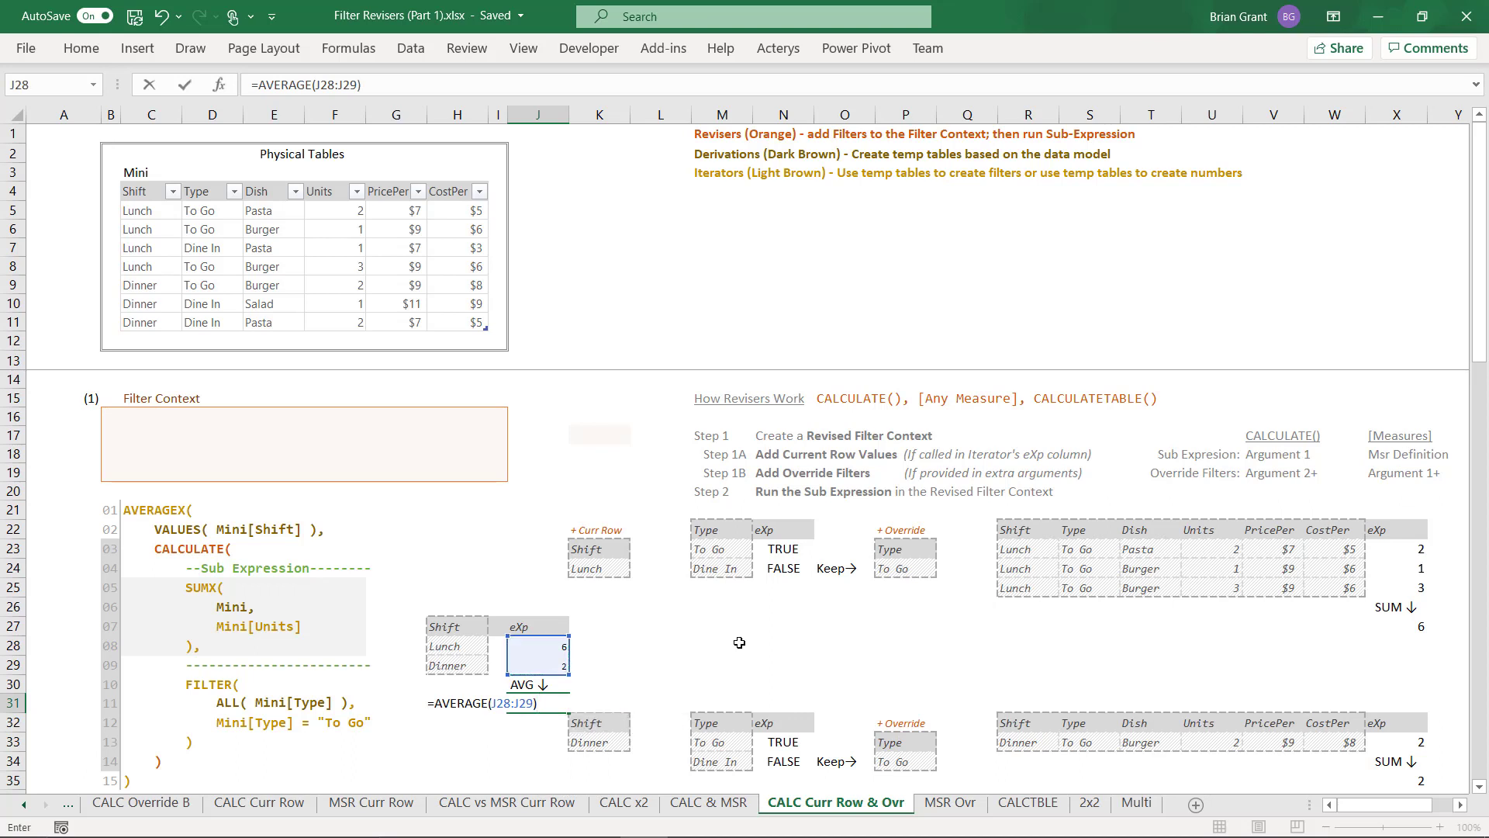
key(Return)
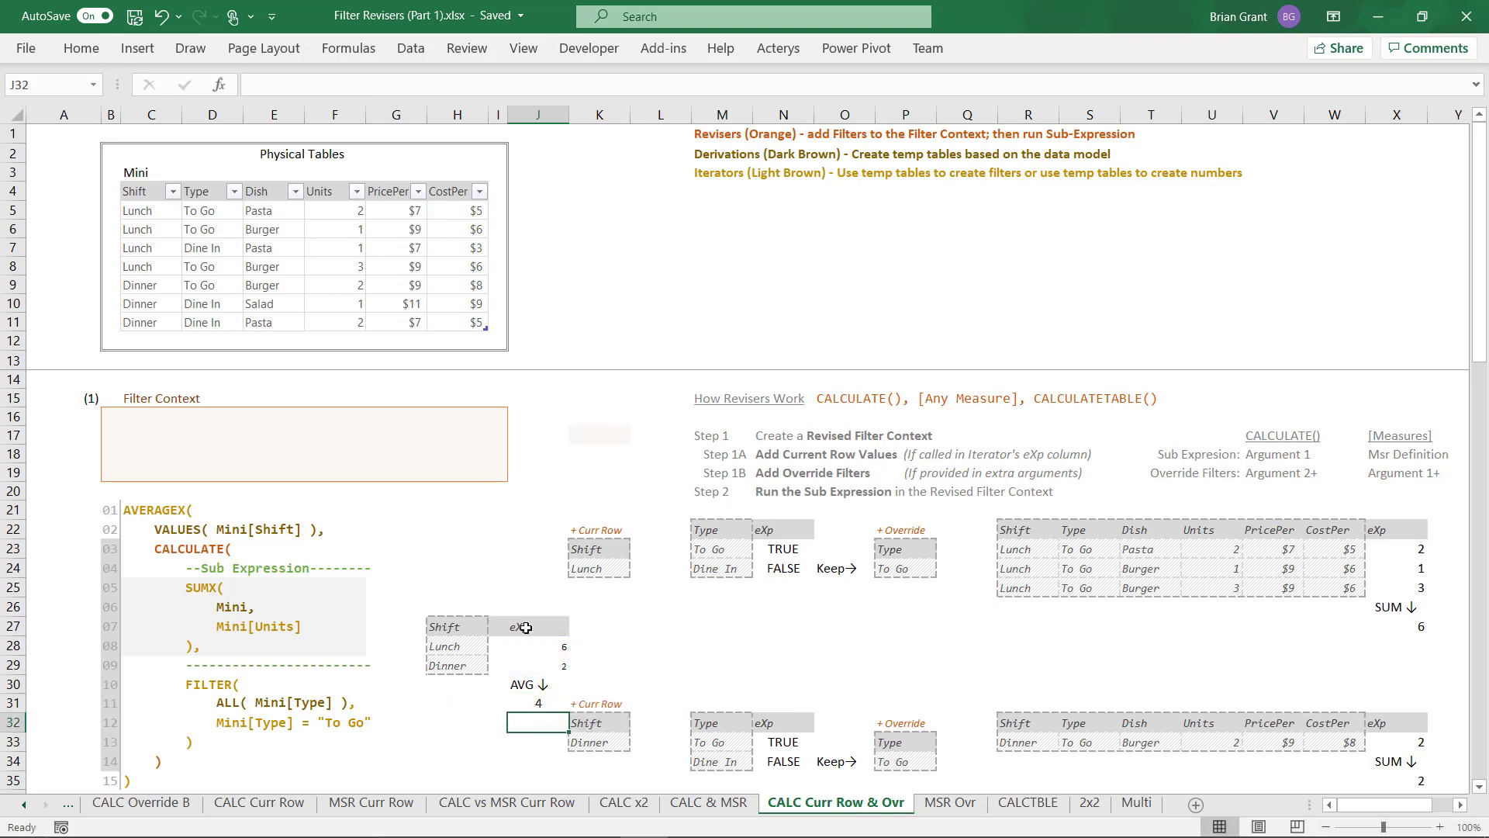
Step: Examine the formula in example (2) and compare its FILTER override on Mini[Type] with the one in example (1)
scroll(287, 770, down, 1)
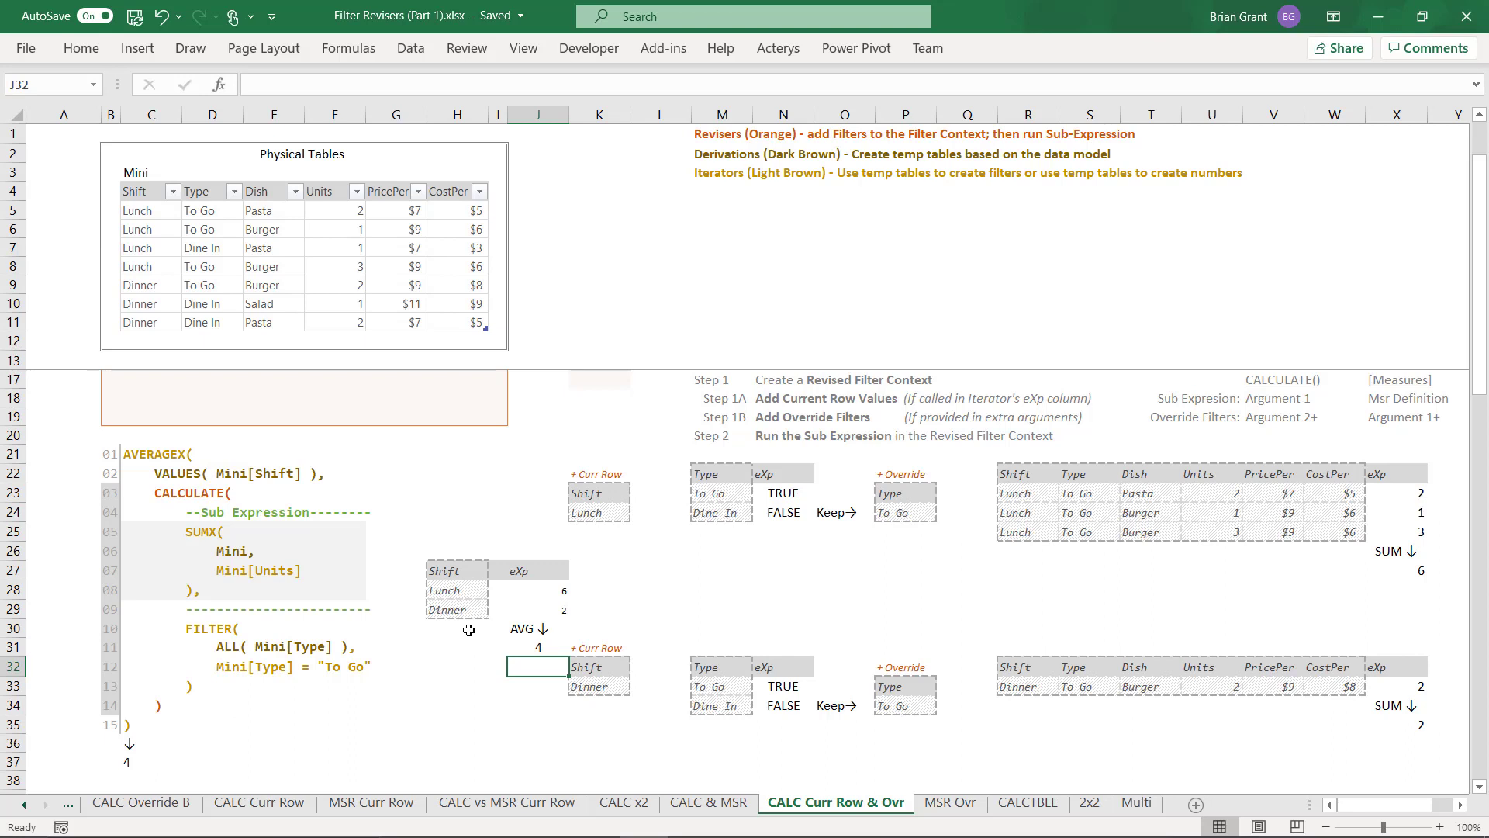
scroll(468, 629, down, 7)
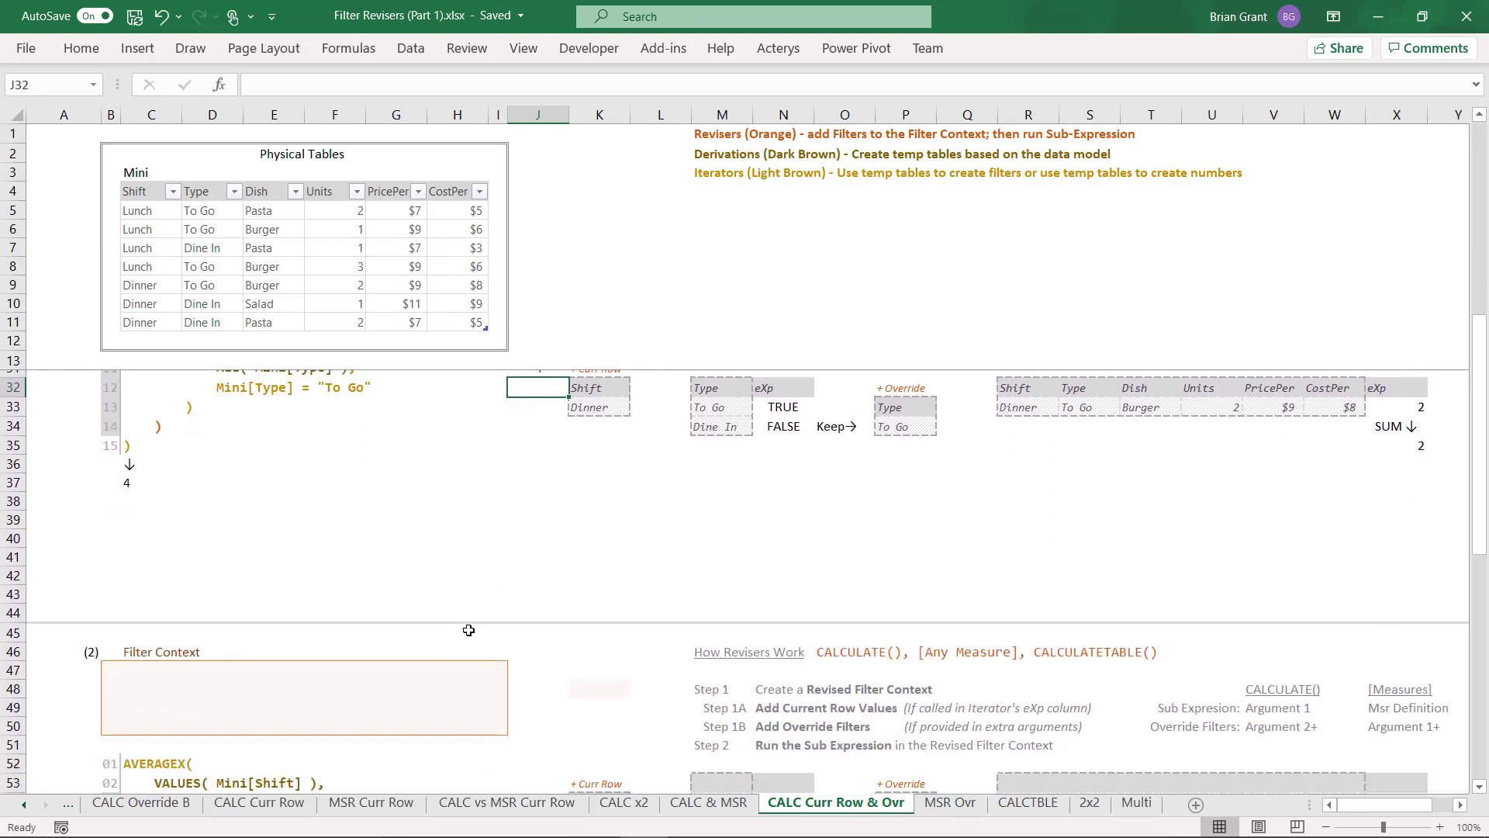
scroll(469, 630, down, 1)
click(670, 711)
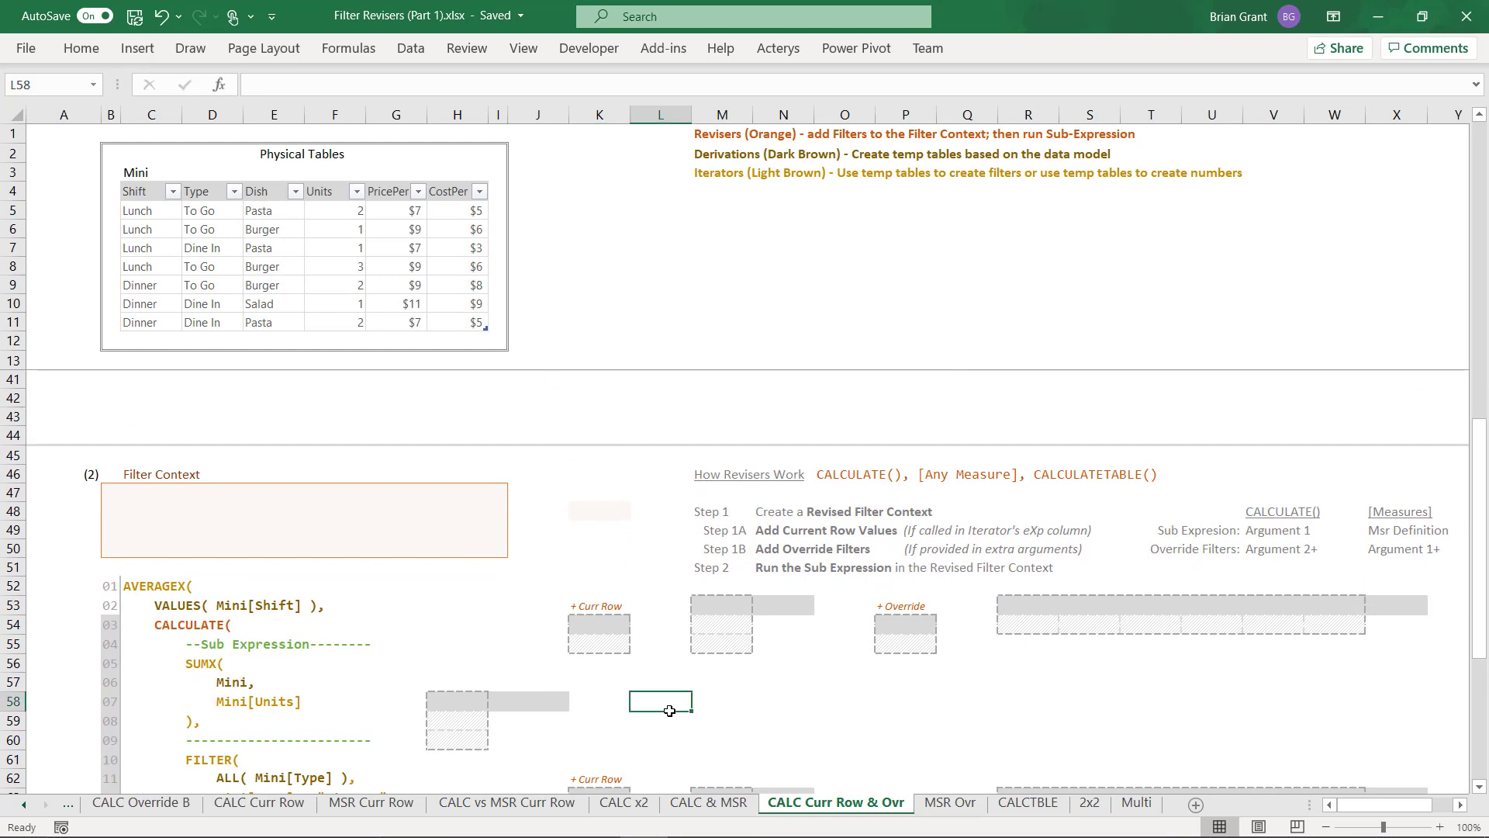
key(Down)
key(Down)
key(Down)
key(Down)
key(Down)
key(Down)
key(Down)
key(Down)
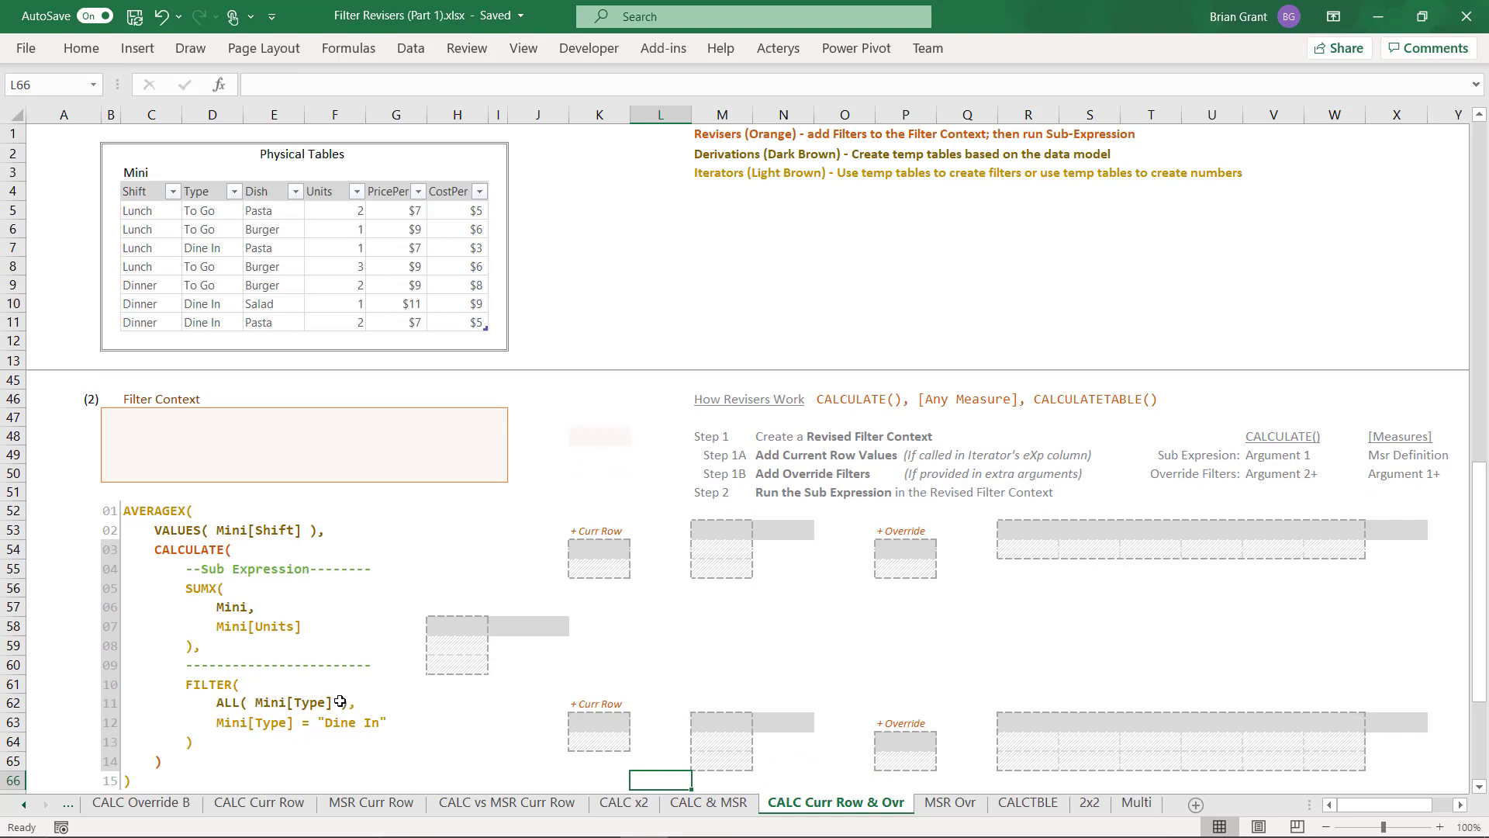
scroll(340, 702, up, 5)
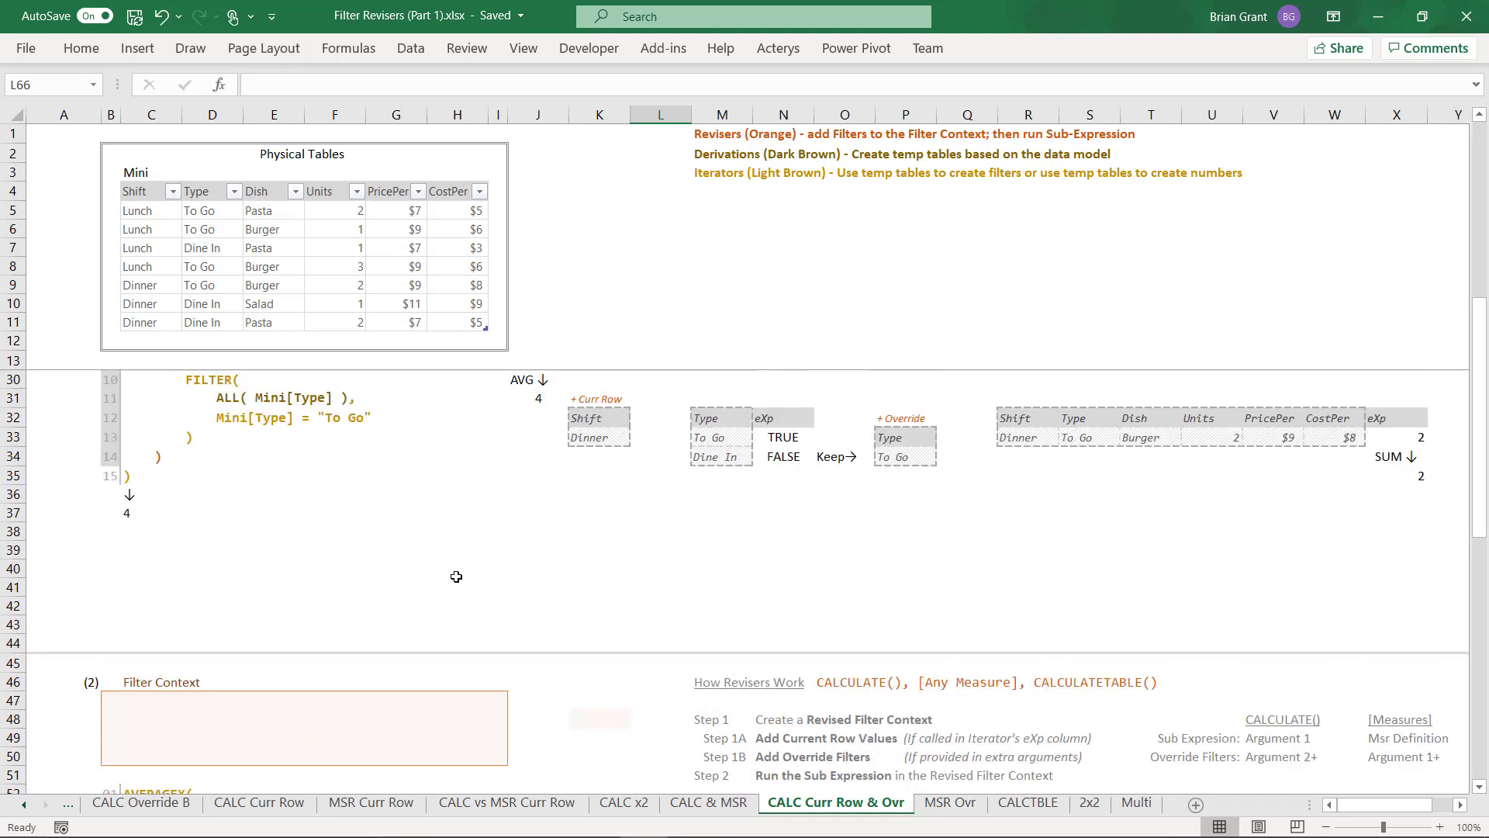
Step: Fill the AVERAGEX temp table of example (2) in H58:H60 with the header Shift and the values Lunch and Dinner
scroll(456, 576, down, 6)
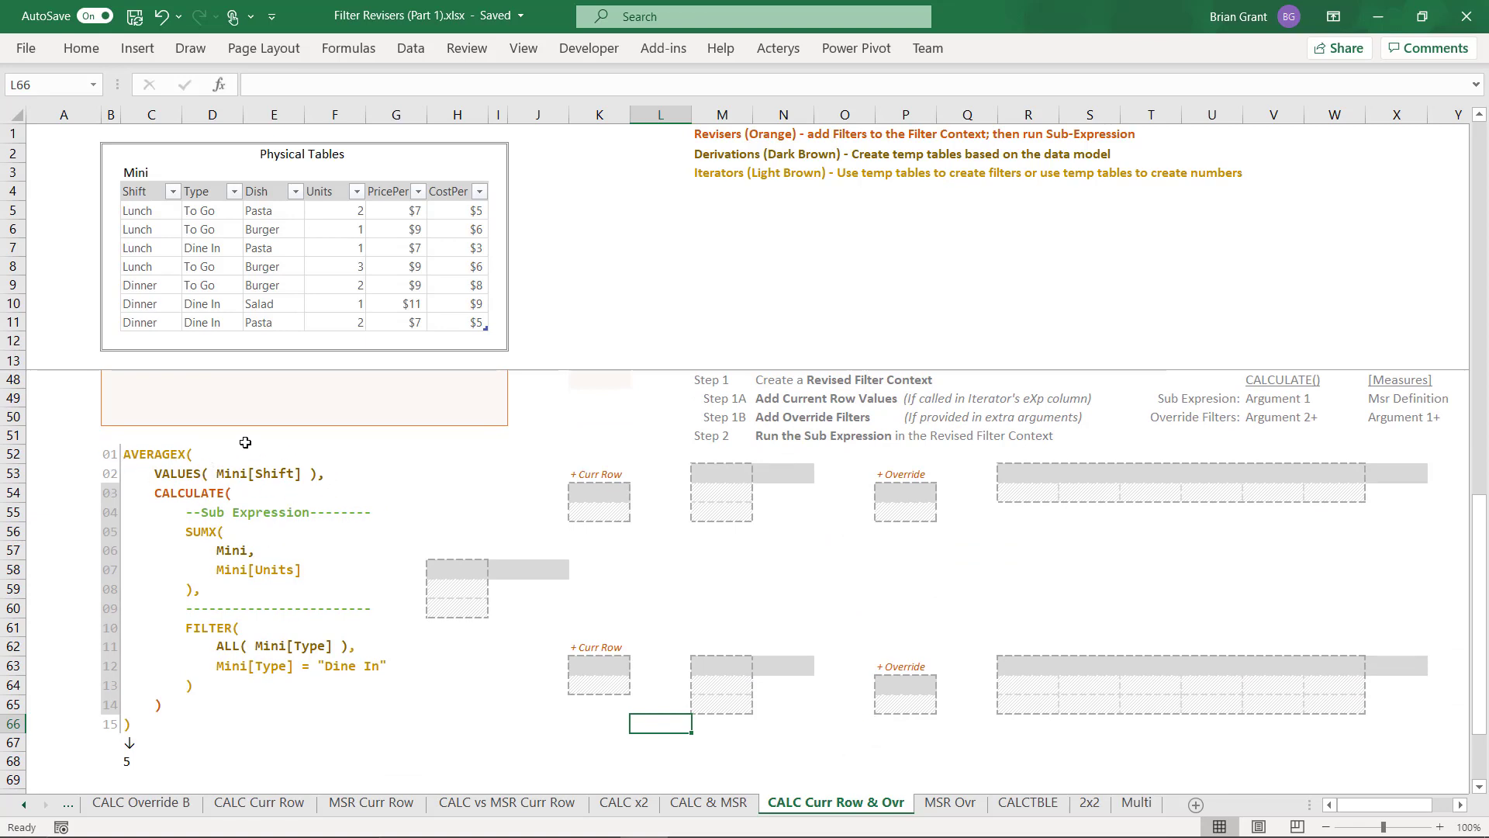
click(455, 522)
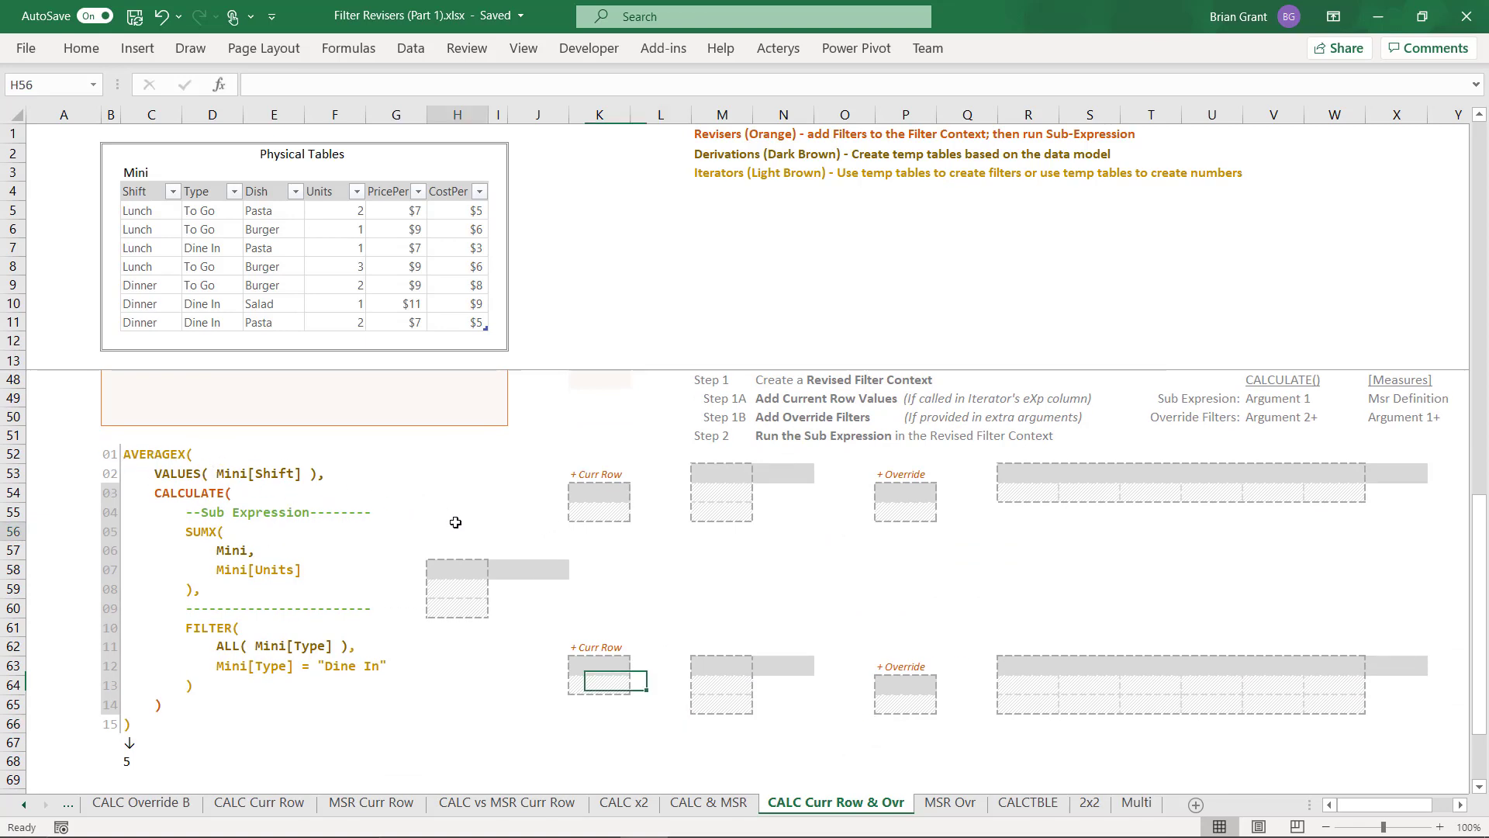
key(Up)
key(Up)
key(Up)
key(Up)
key(Up)
key(Up)
key(Up)
key(Up)
key(Up)
key(Up)
key(Up)
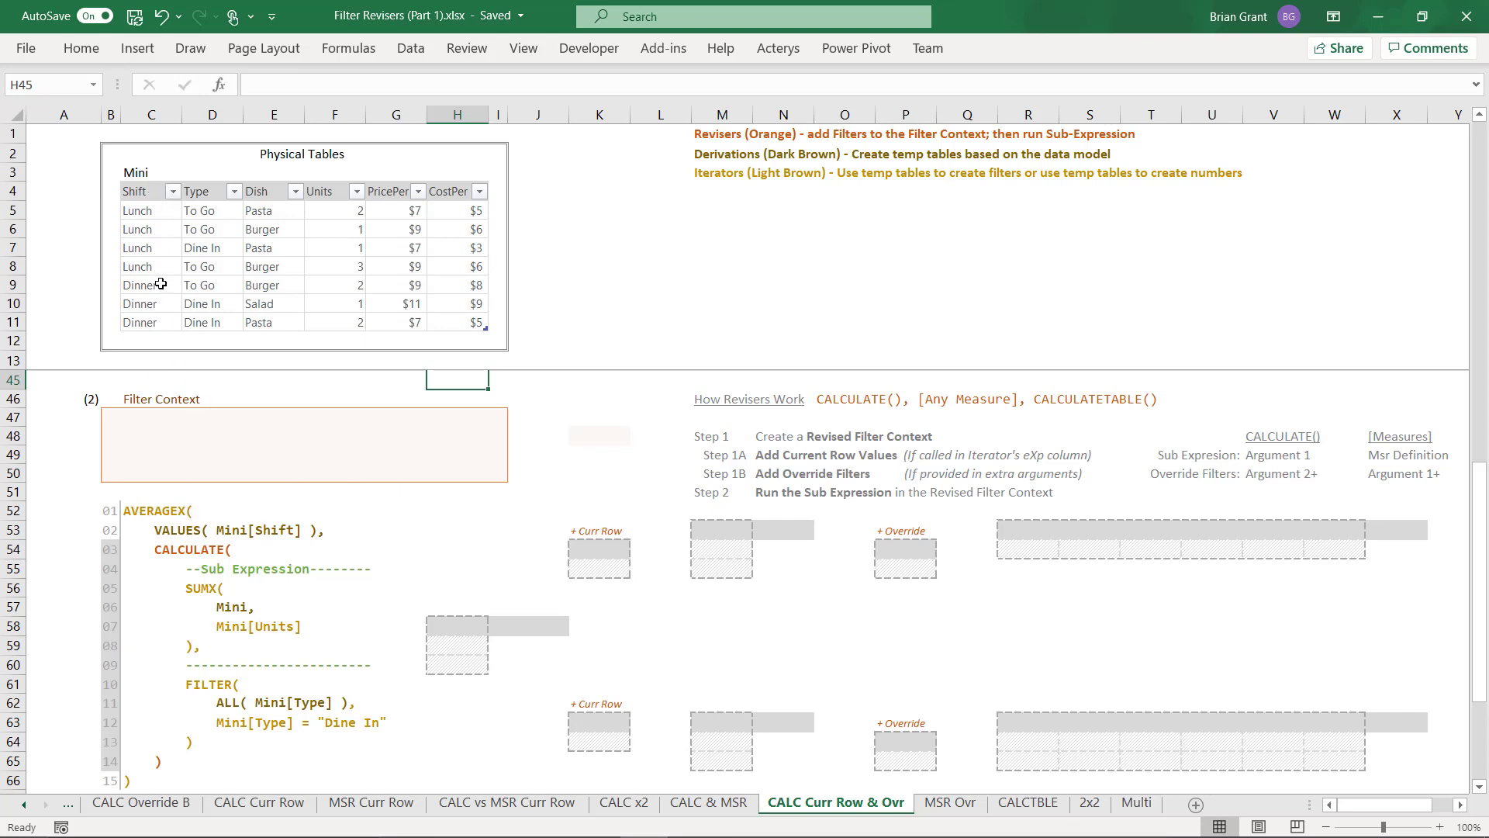
click(462, 618)
text(Shift)
key(Return)
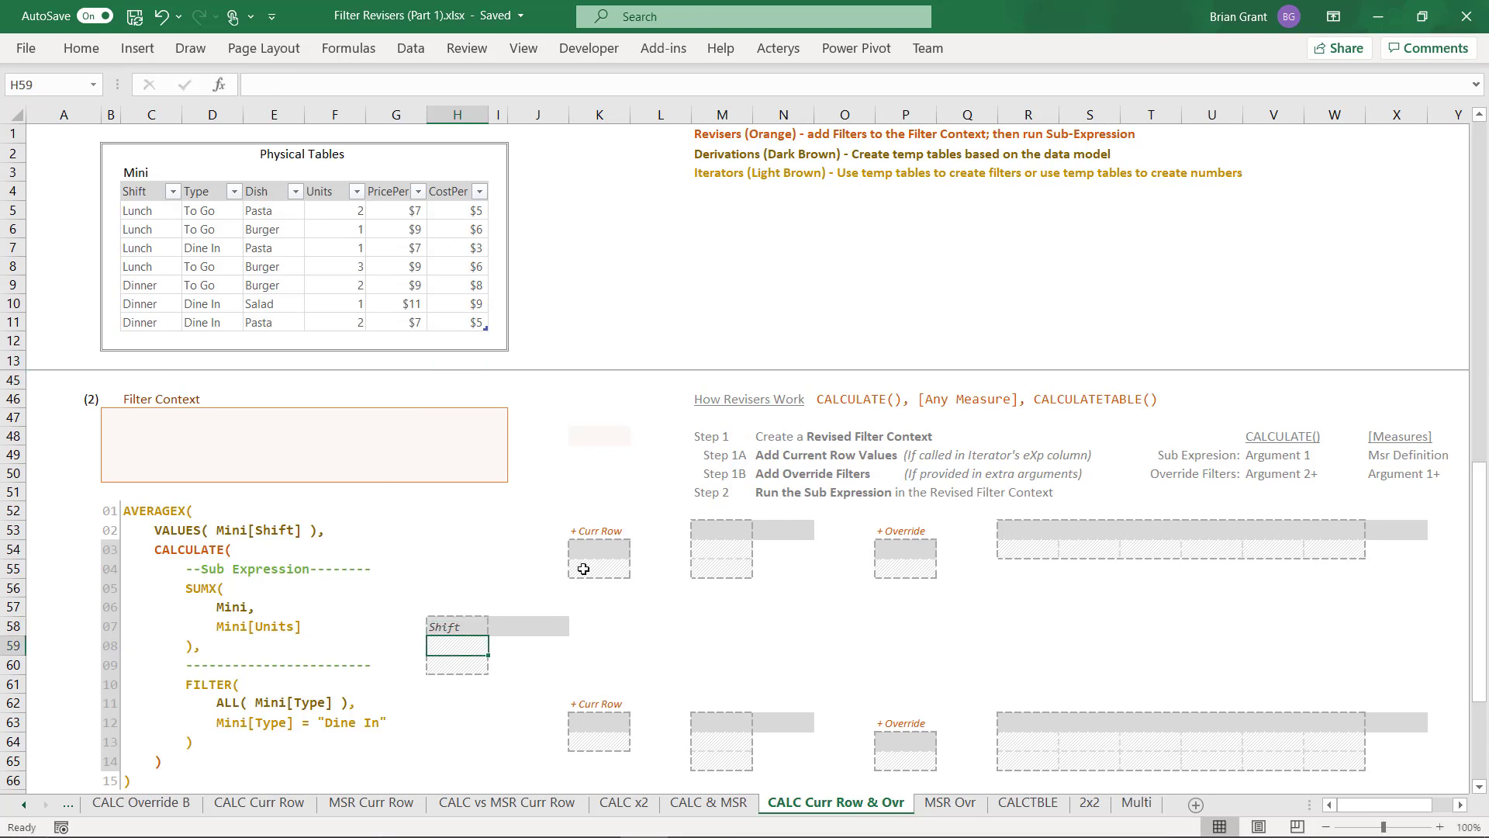
text(Lunch)
key(Return)
text(Dinn)
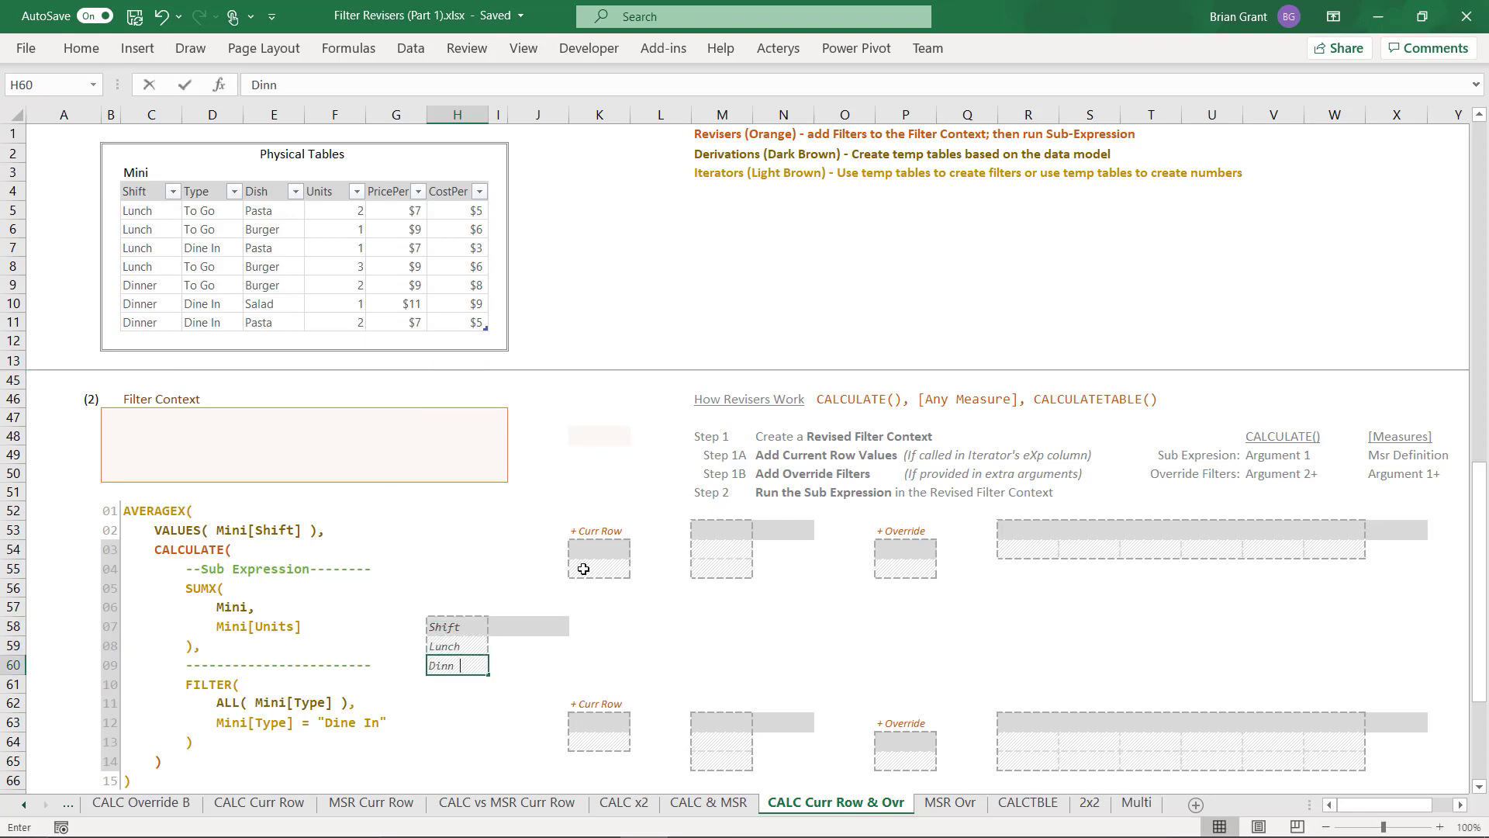
text(er)
key(Return)
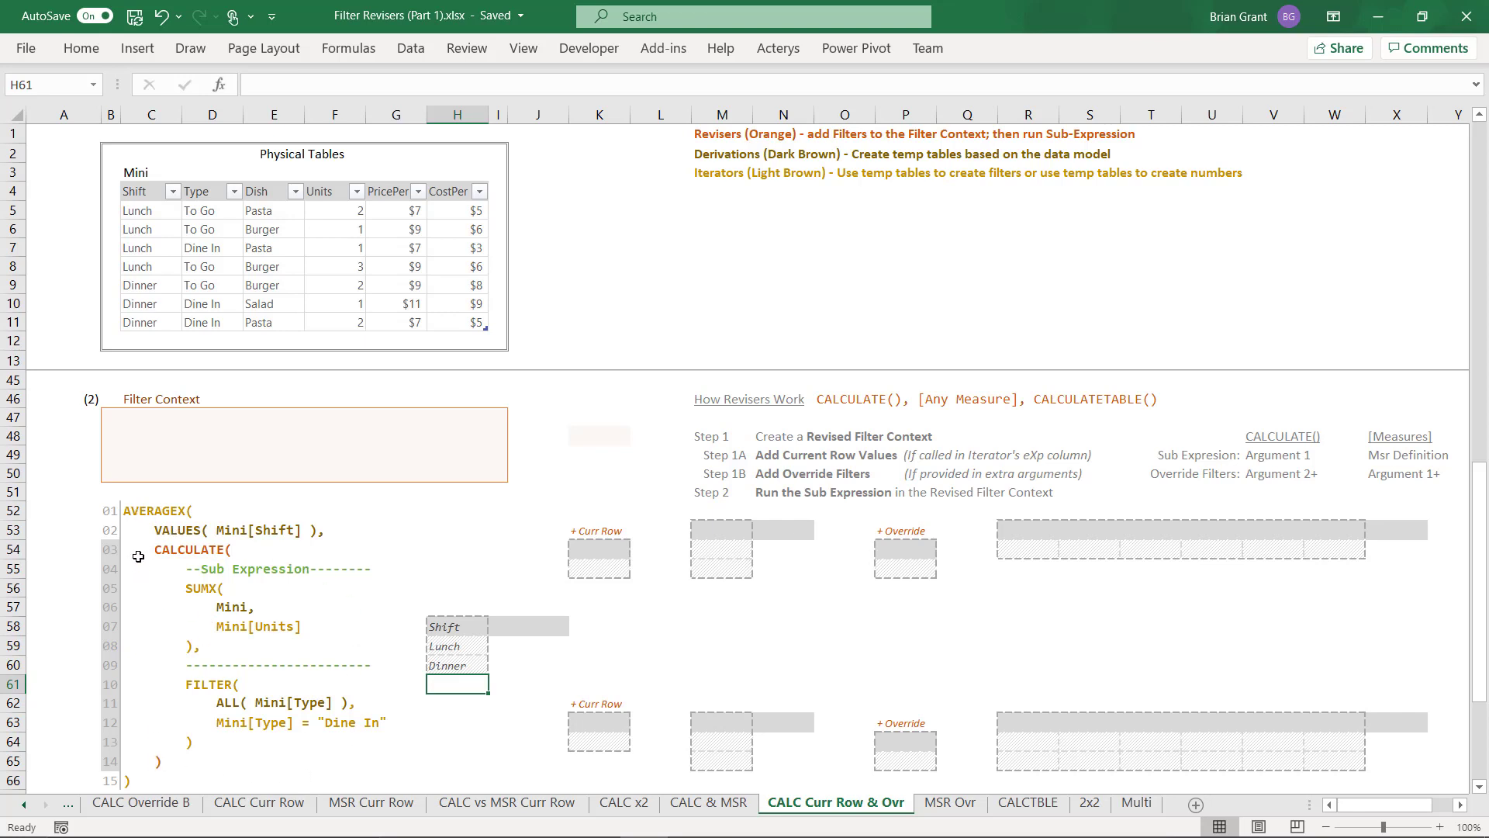
Step: Enter the header eXp in J58 beside Shift for the CALCULATE expression
drag(138, 556, 349, 761)
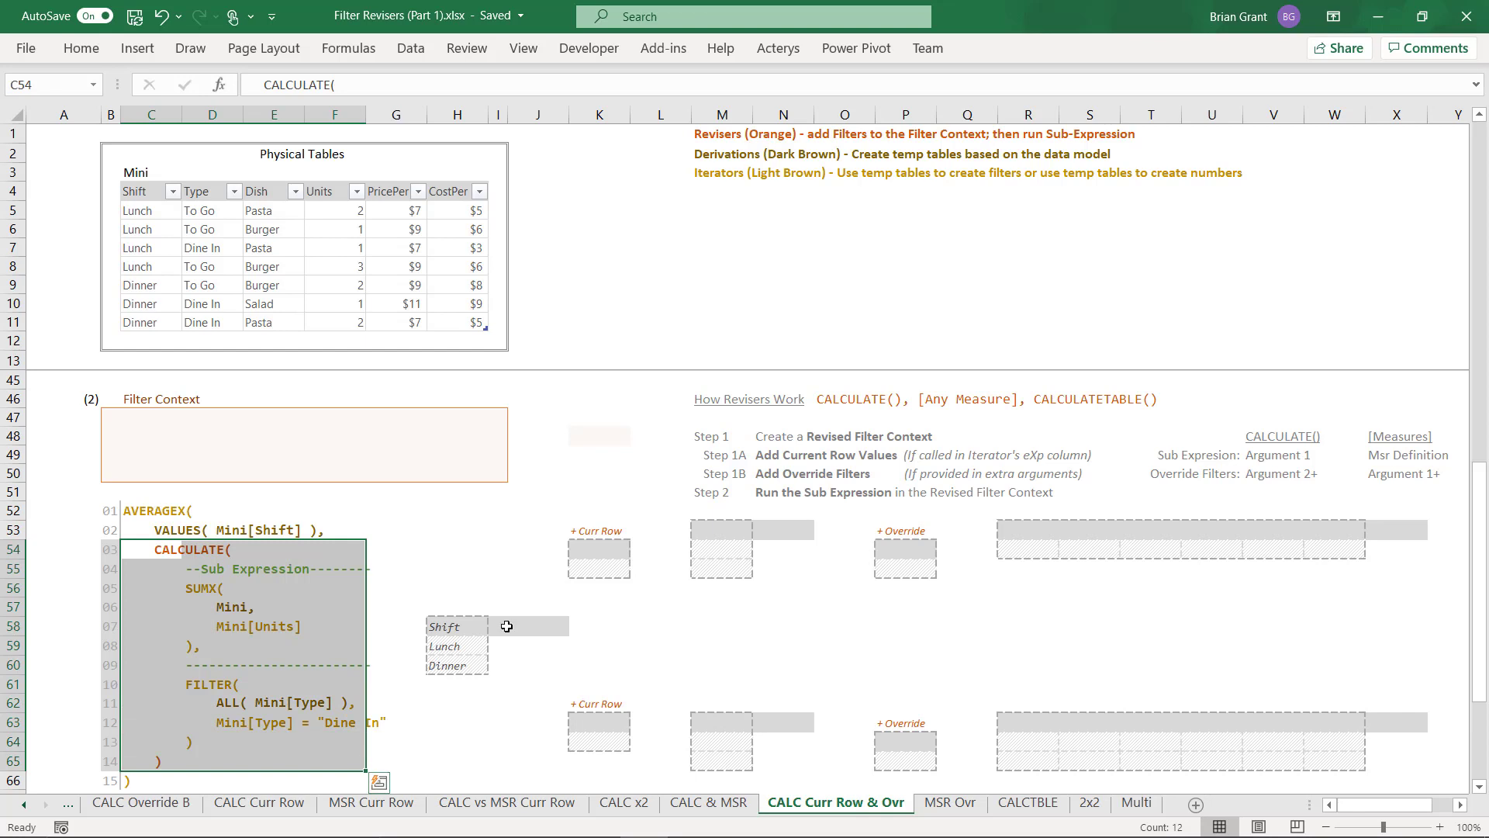
click(545, 624)
text(e)
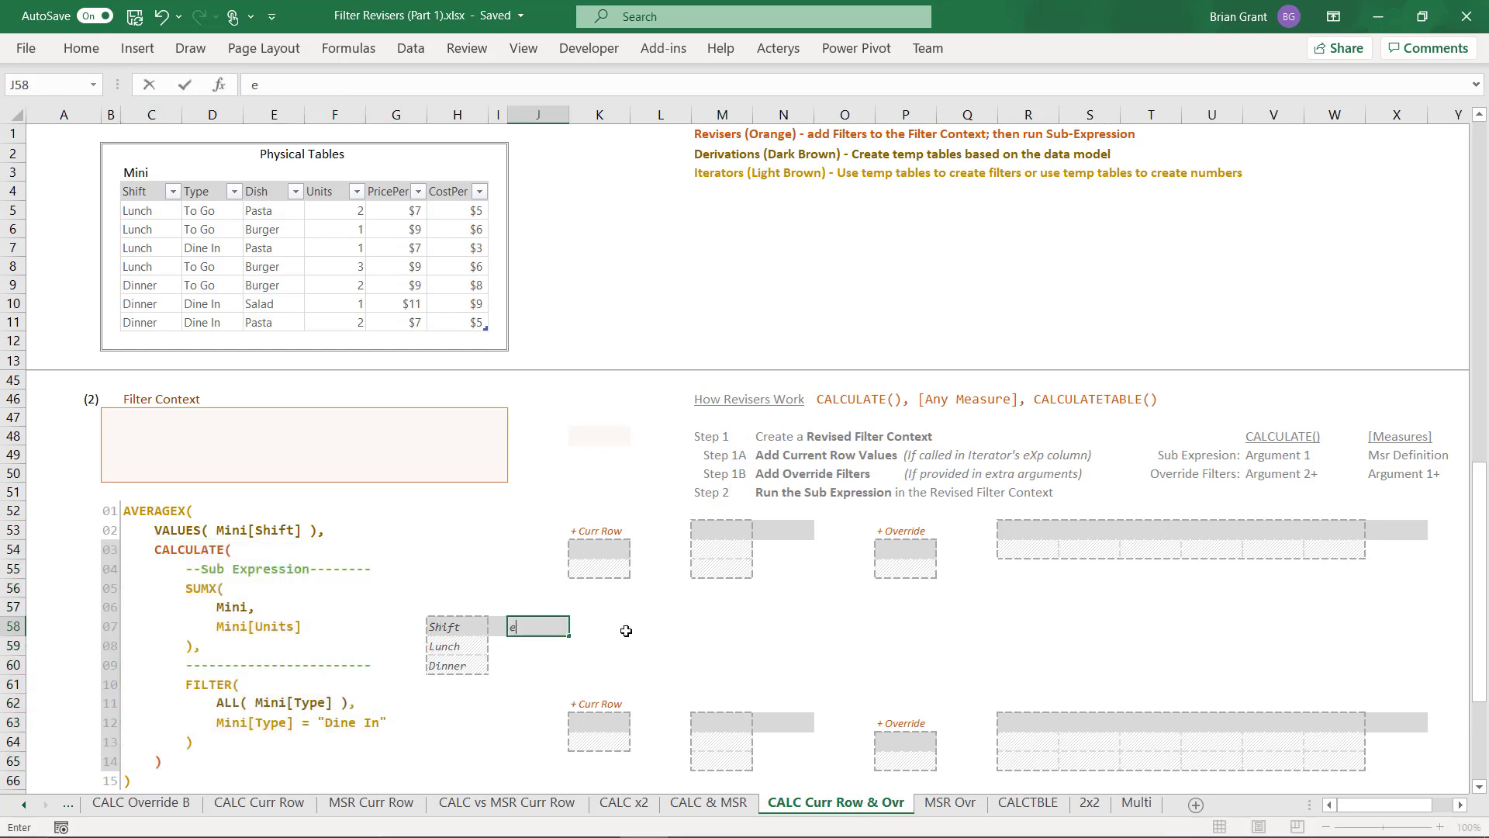
text(Xp)
key(Return)
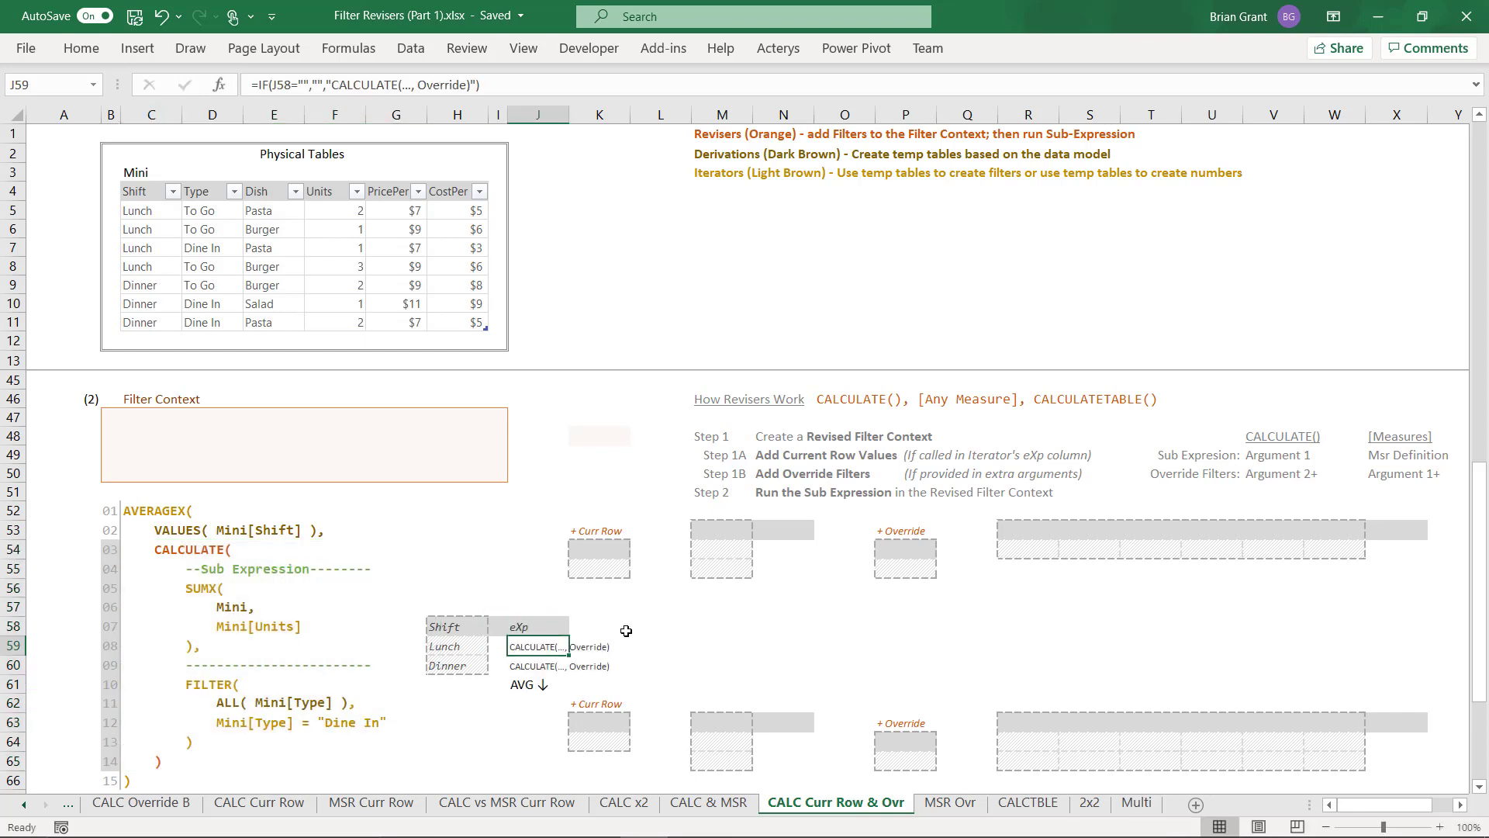
click(528, 721)
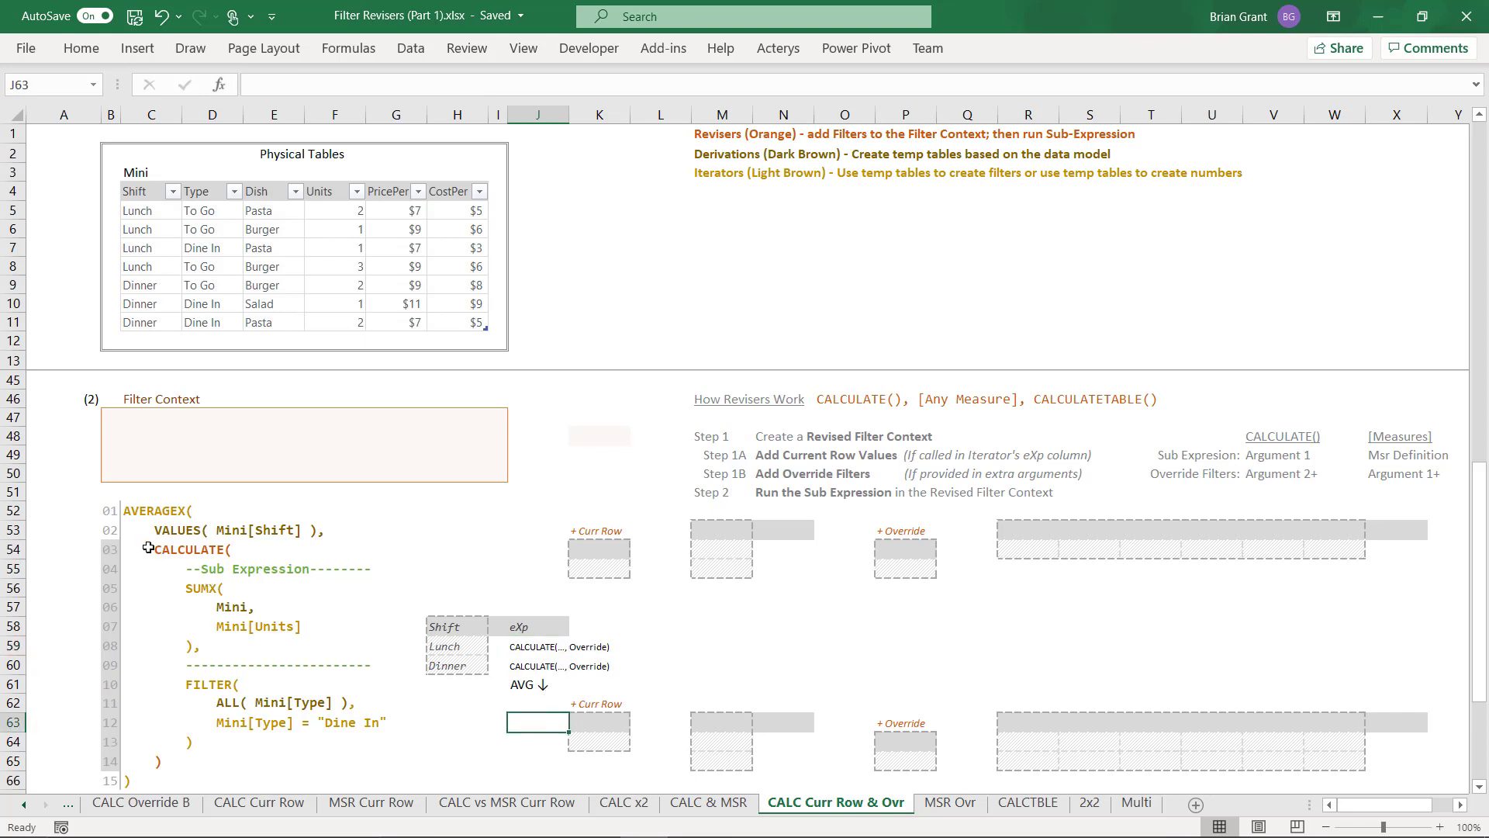
Step: Review the CALCULATE block of example (2) and fill the Lunch row's CALCULATE cells J59:K59 with yellow
drag(138, 549, 422, 748)
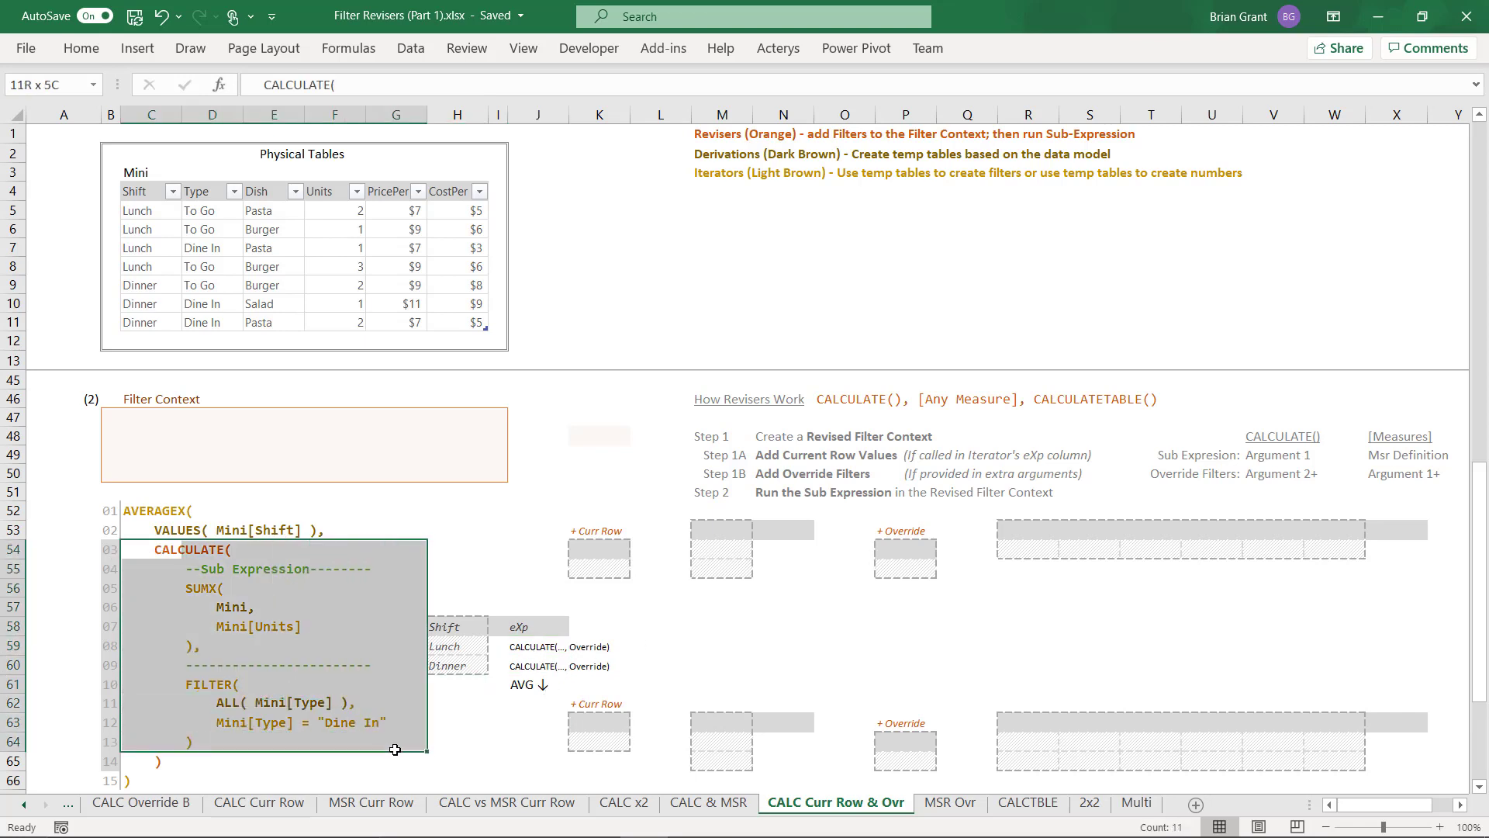
click(263, 767)
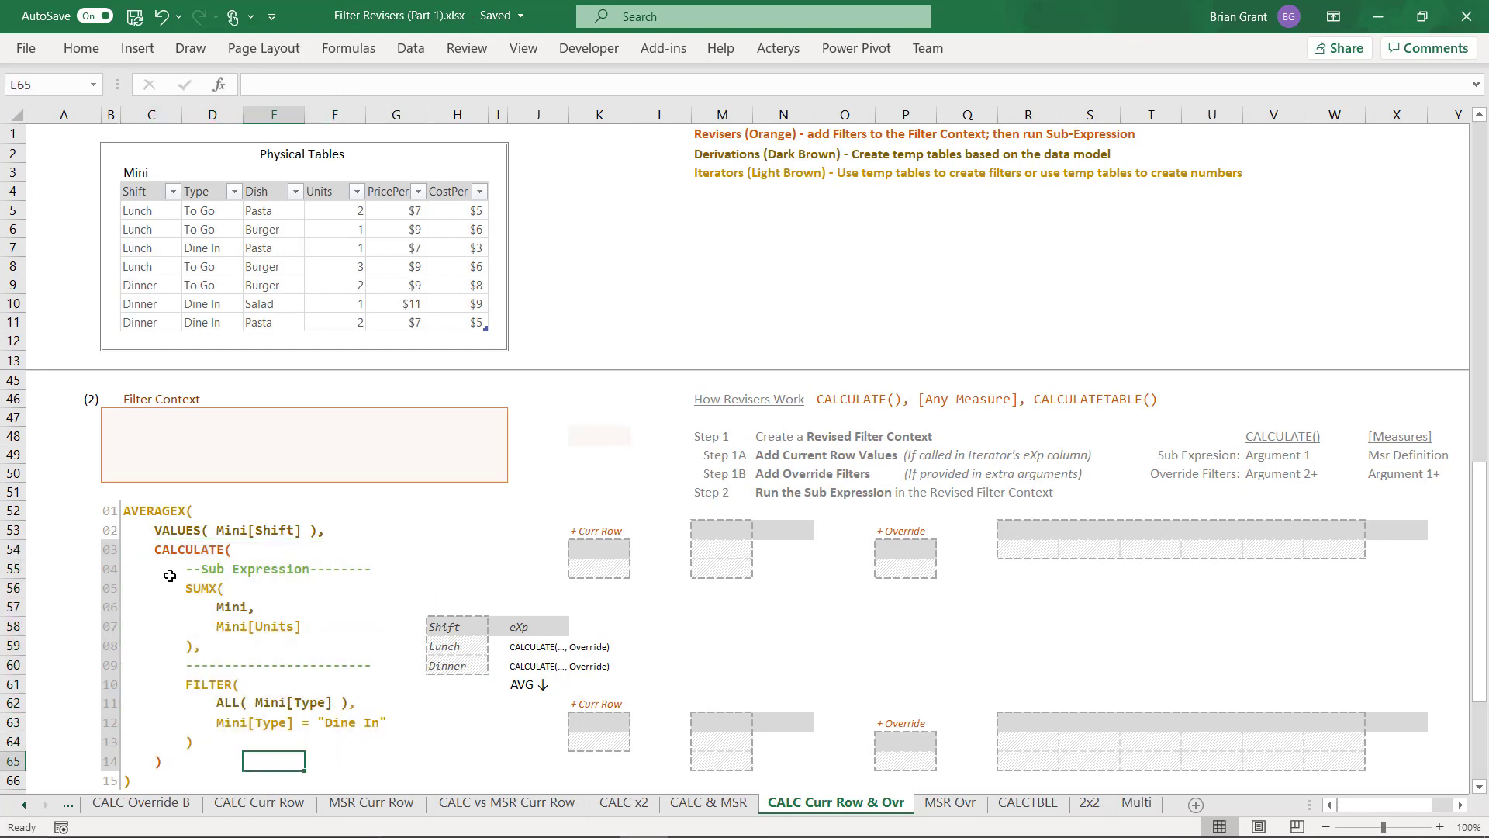
drag(142, 545, 379, 765)
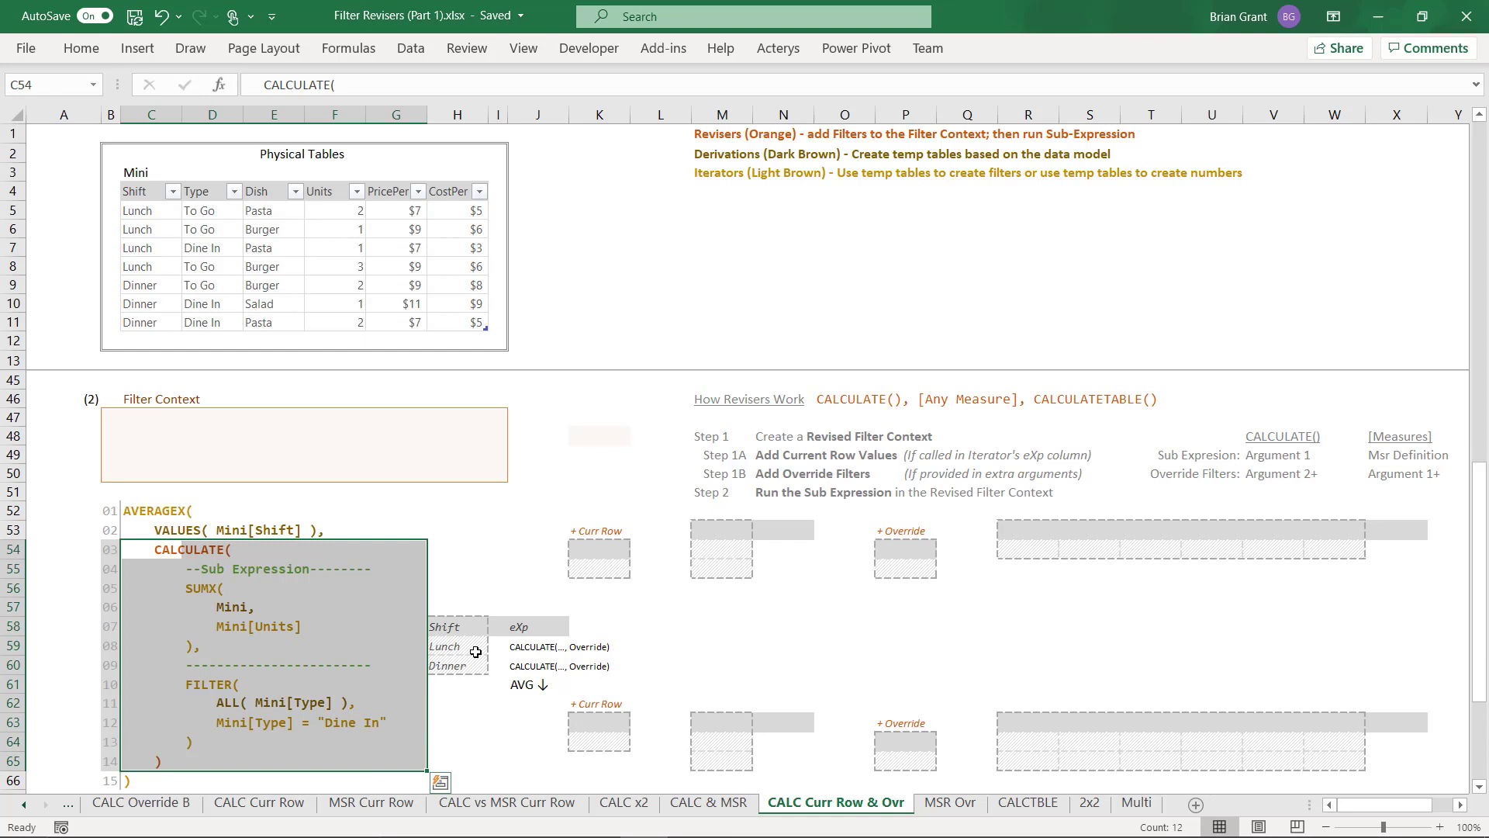
drag(528, 649, 595, 651)
right_click(536, 650)
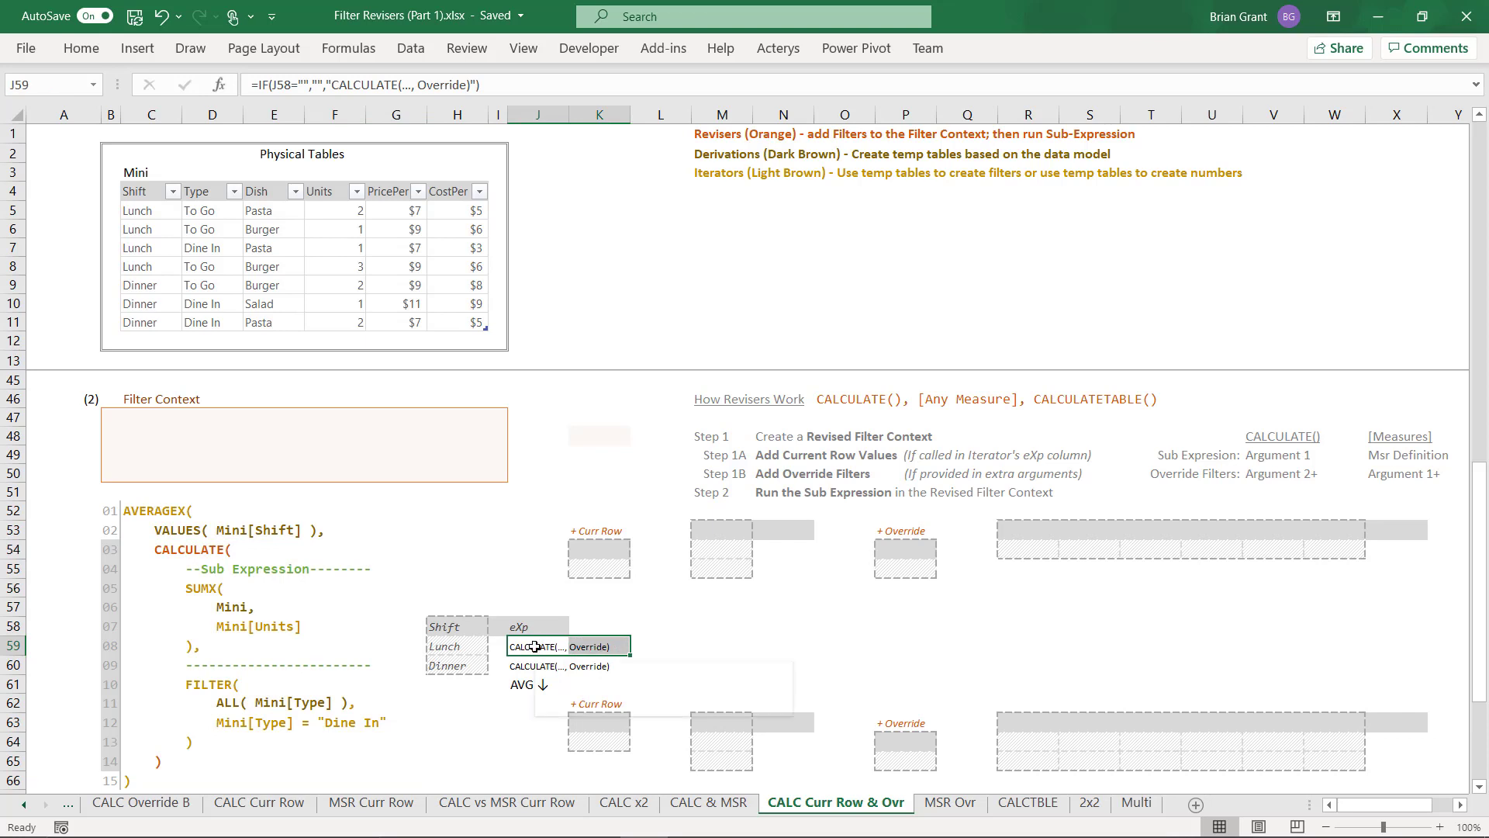
click(633, 701)
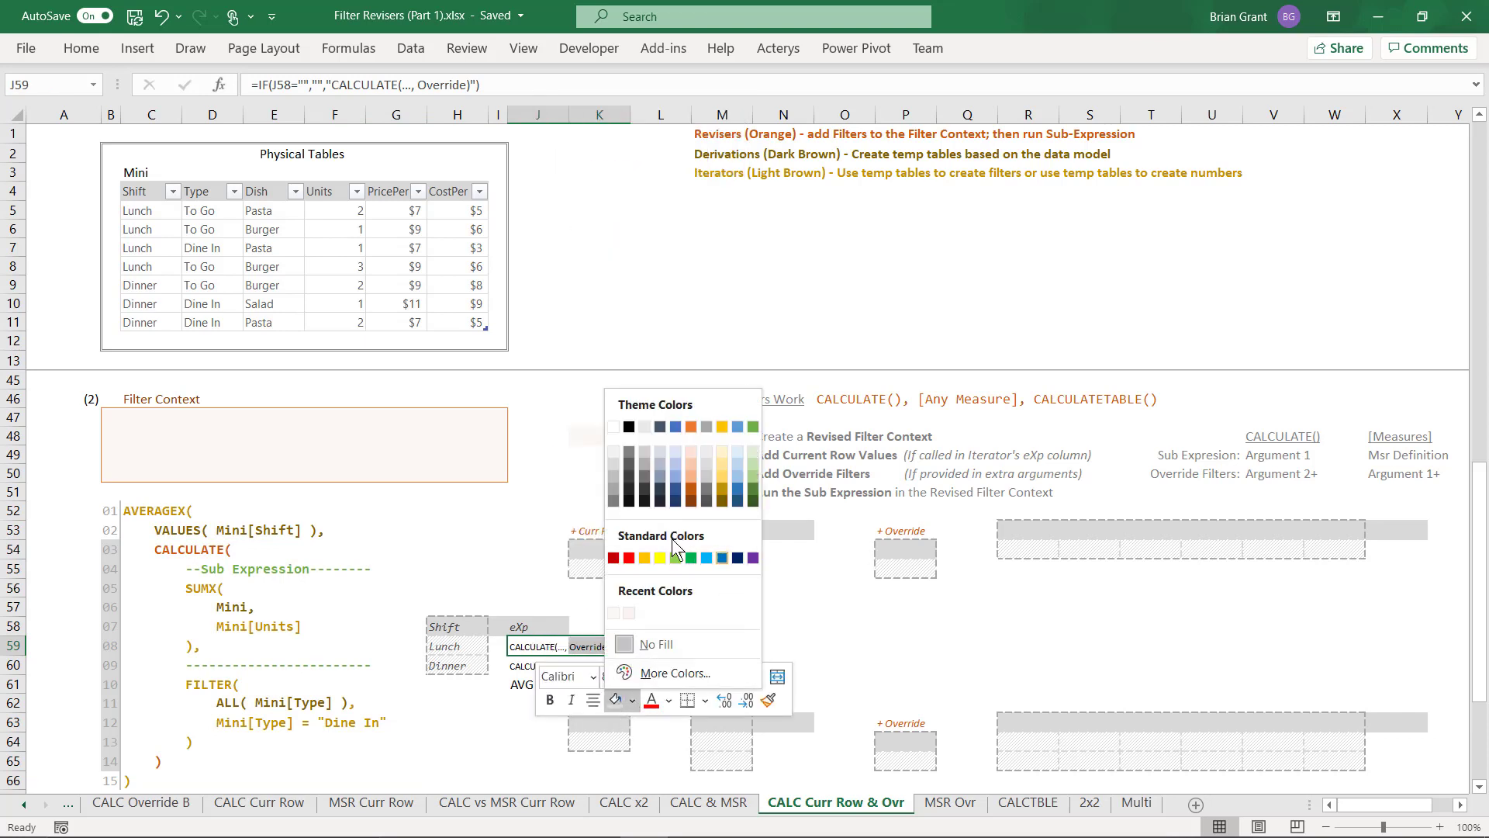
click(659, 558)
click(465, 570)
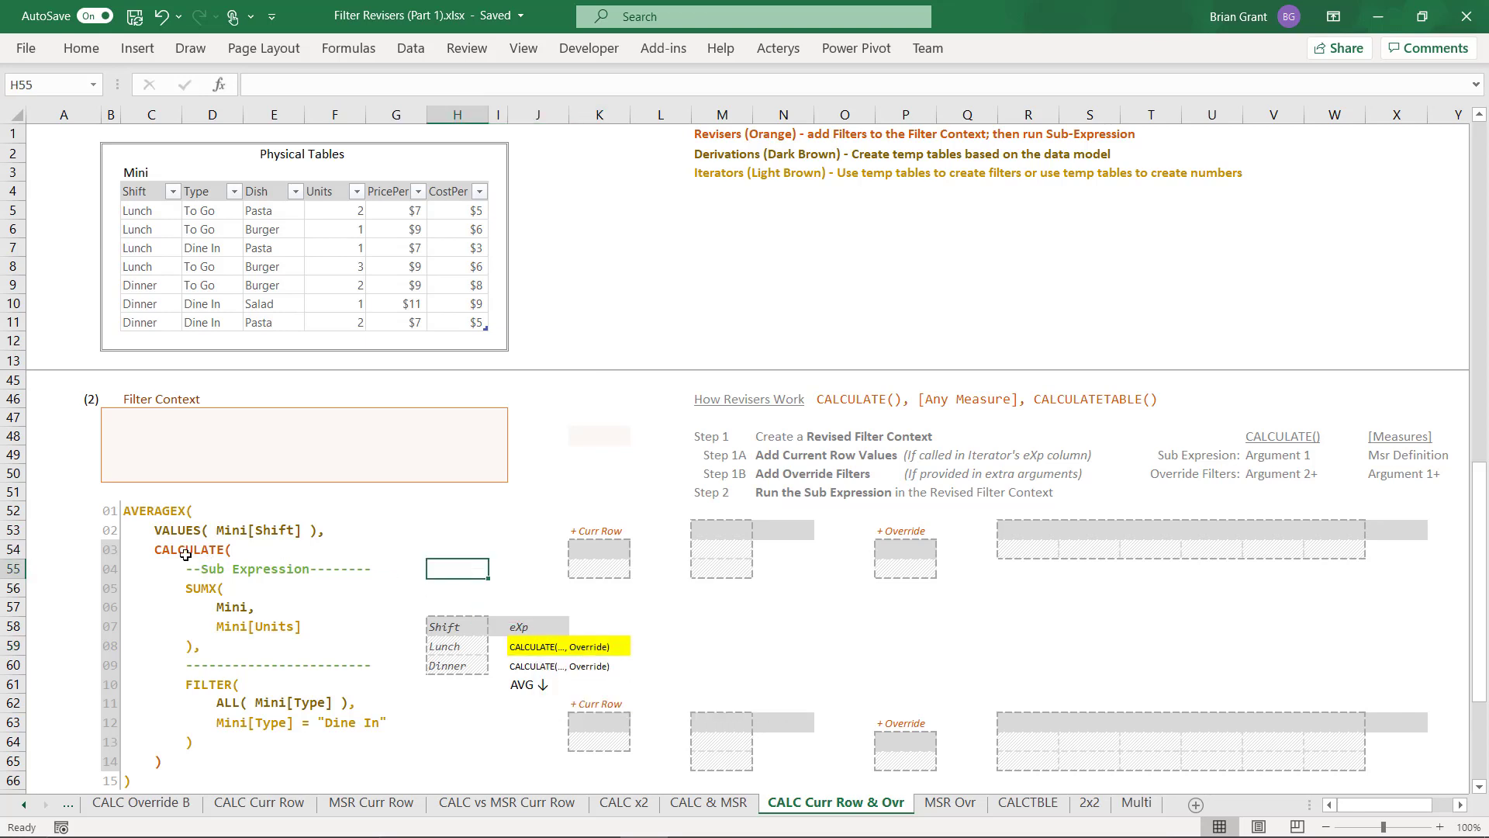
Step: Fill the CALCULATE line numbers 03 to 14 in B54:B65 with yellow
drag(111, 549, 114, 763)
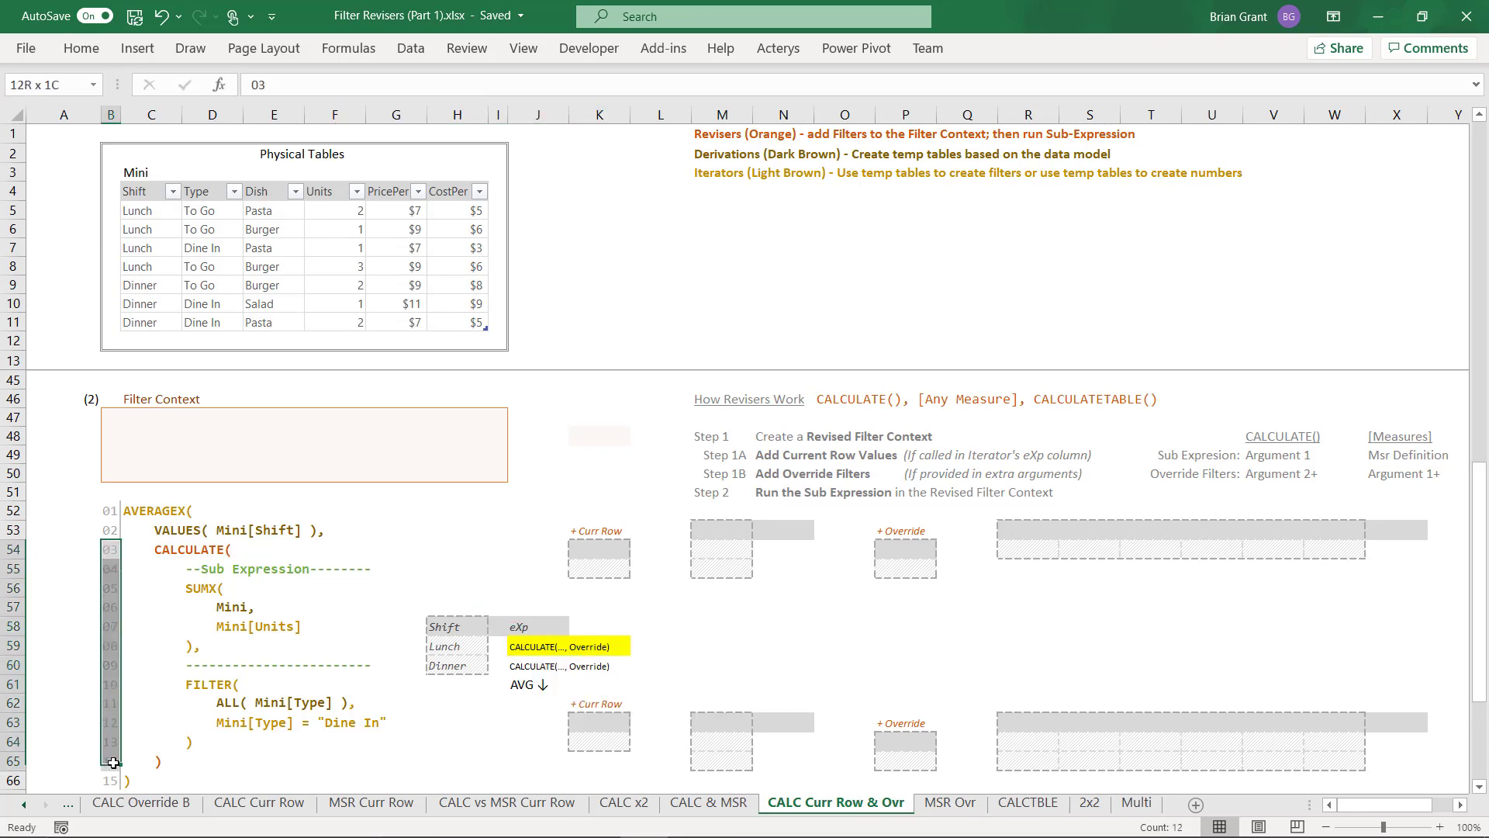
right_click(113, 763)
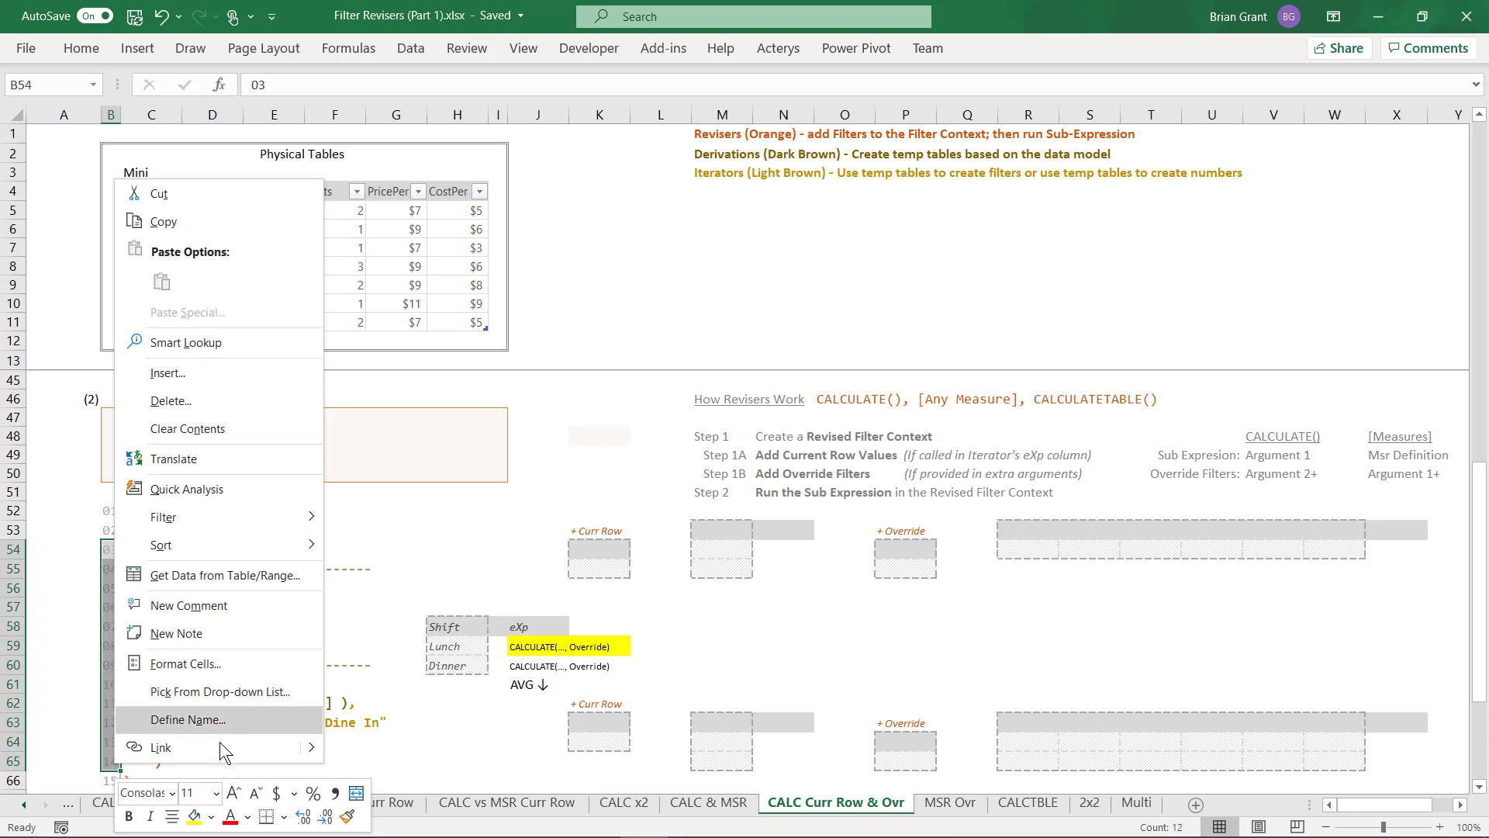
key(Escape)
click(428, 572)
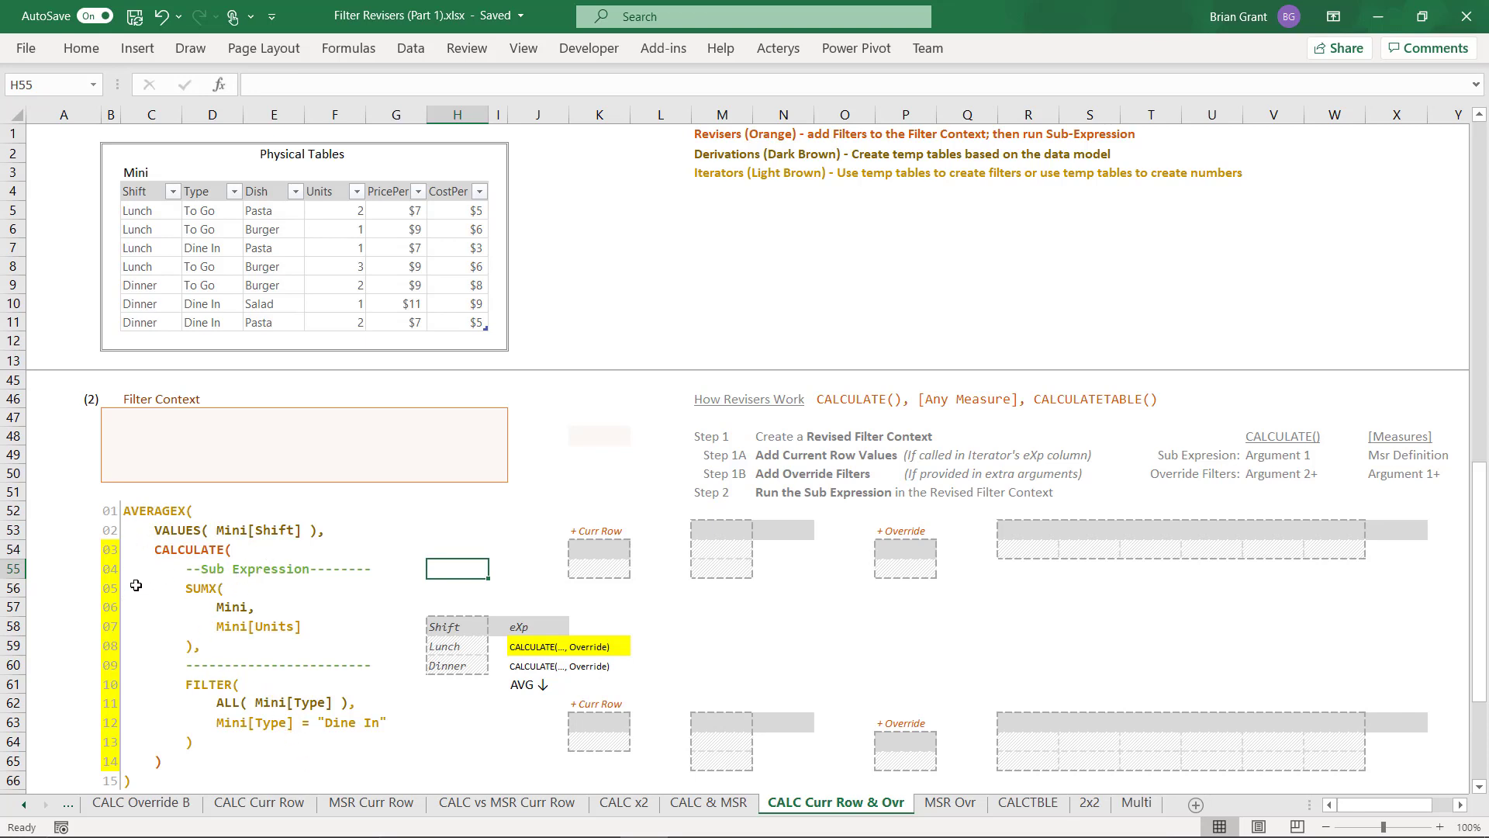
Step: Fill the SUMX sub-expression lines in C56:F59 with light blue
drag(135, 586, 348, 632)
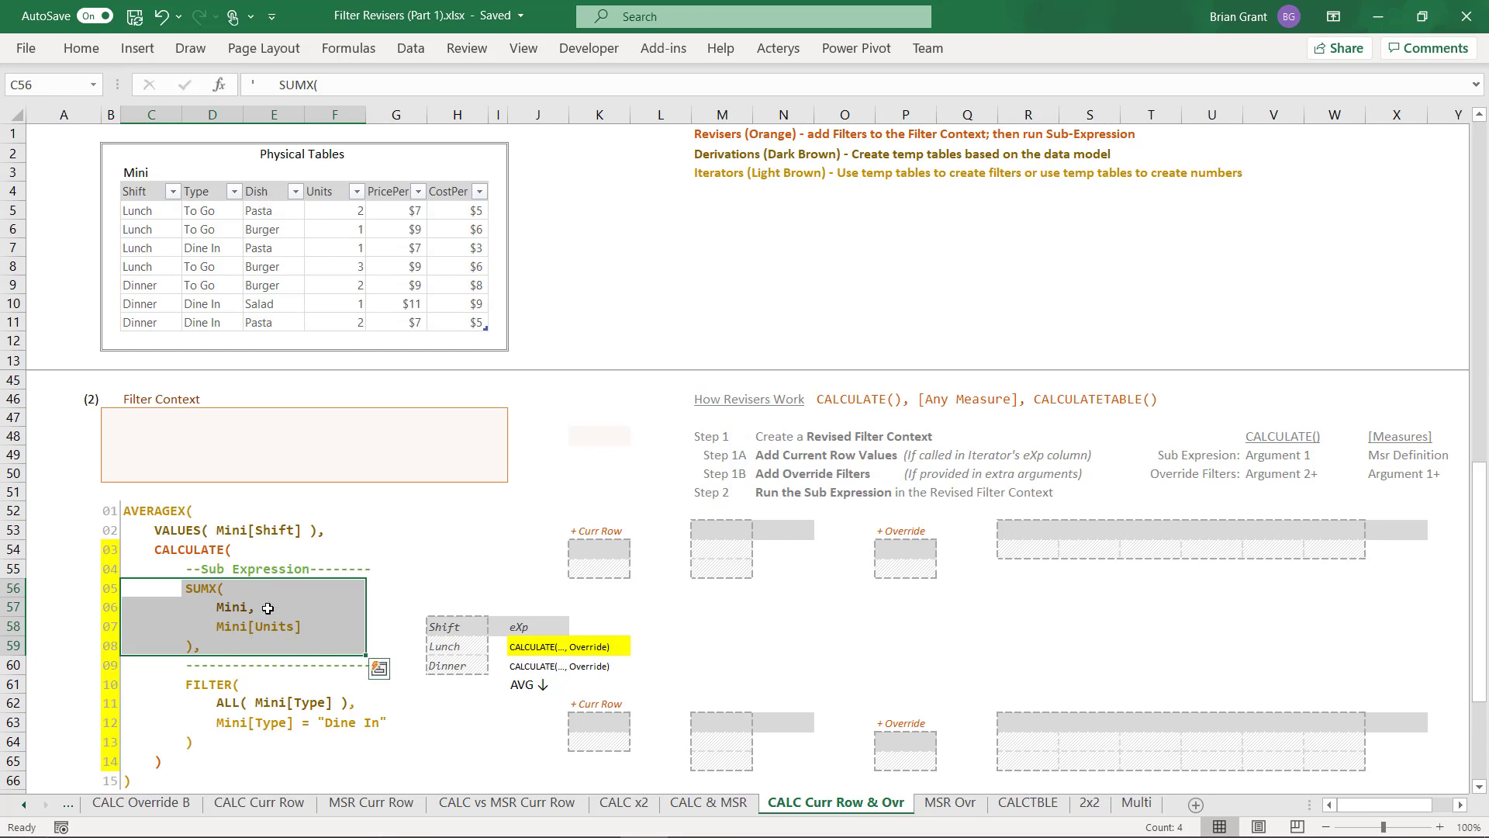
right_click(325, 595)
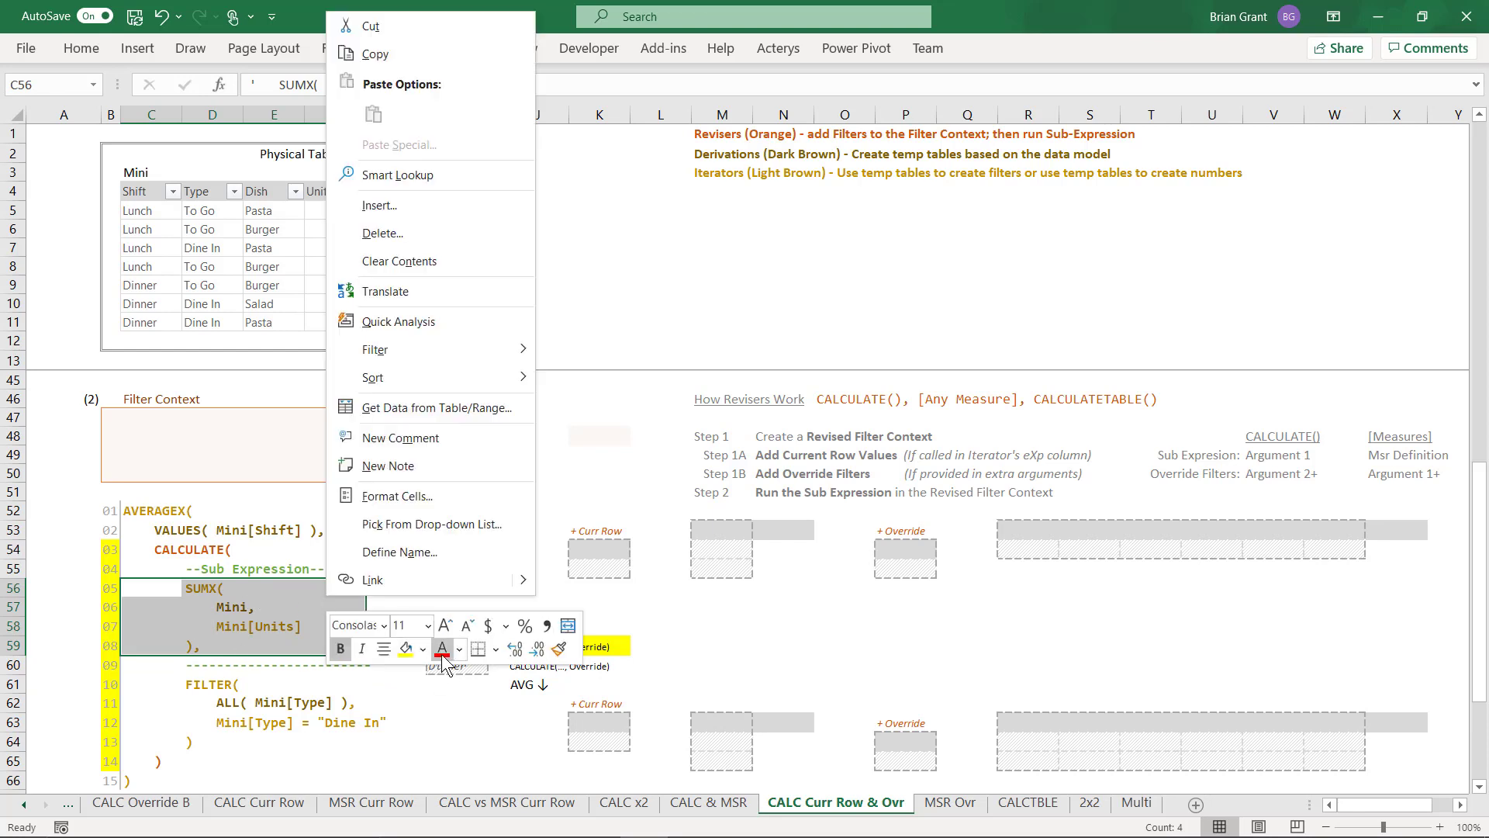
click(423, 648)
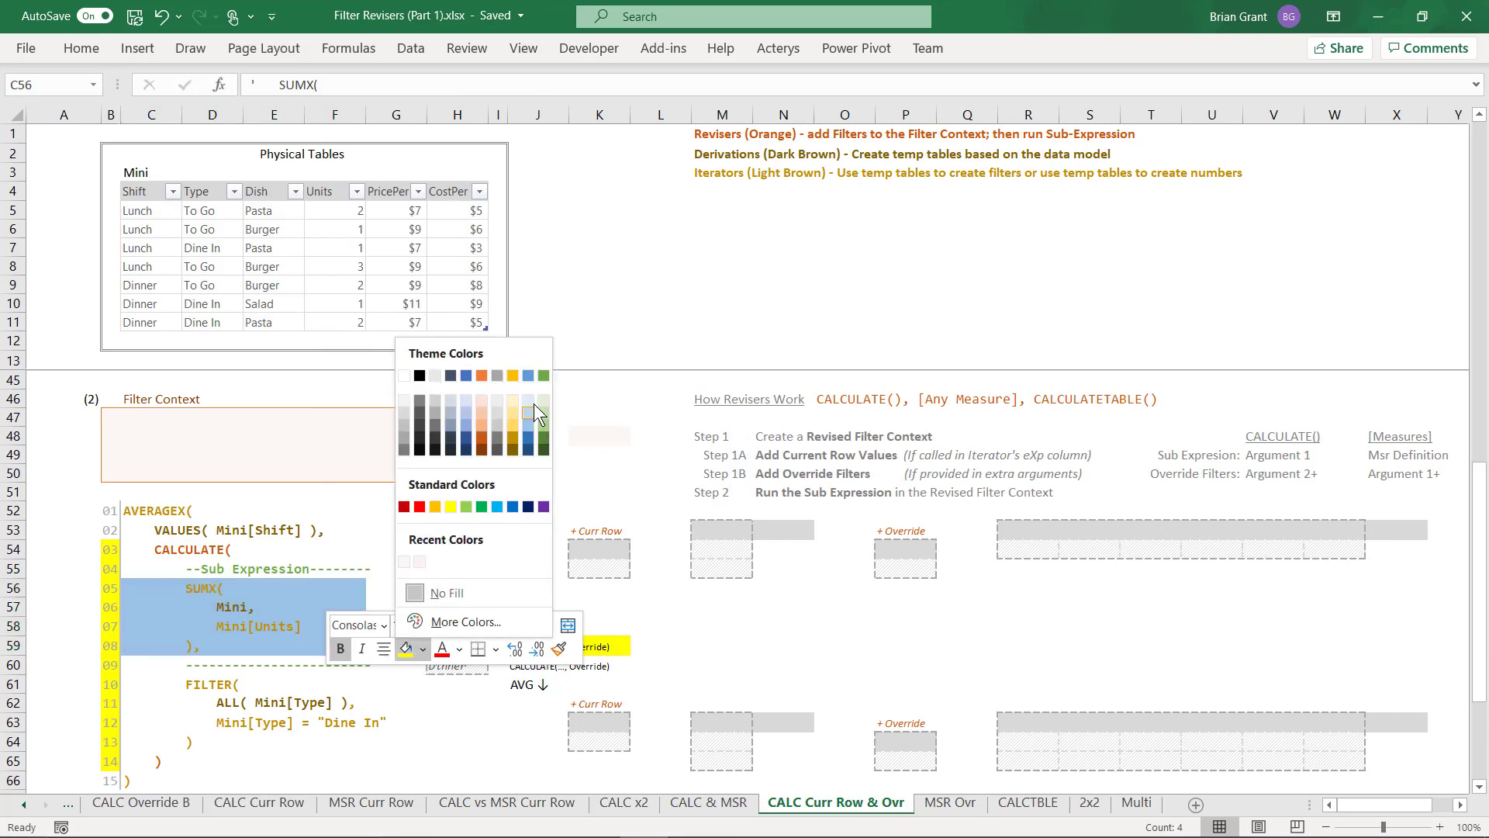
click(533, 403)
click(438, 562)
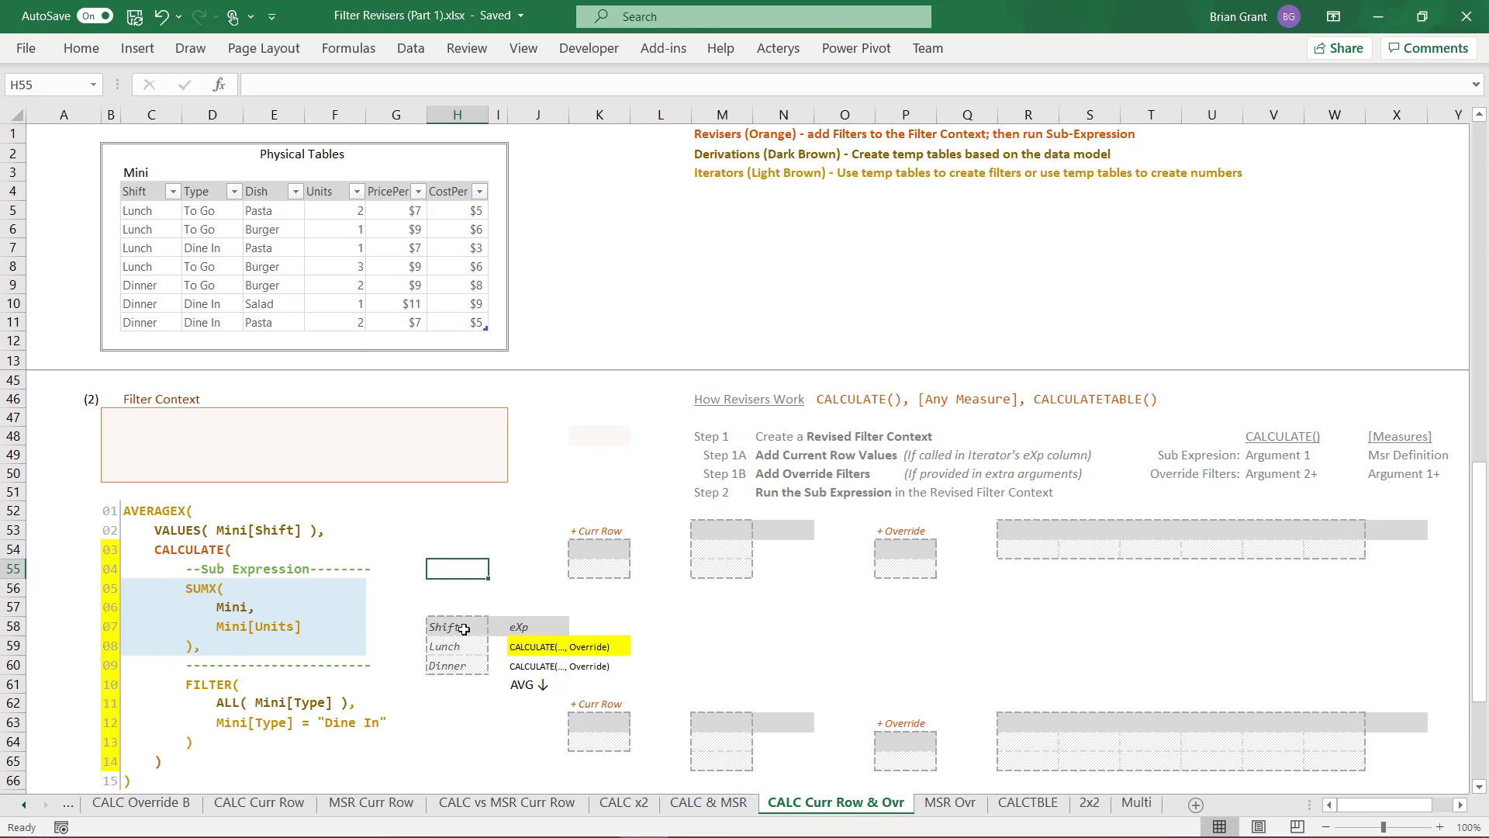
Step: Enter the Lunch current row filter in K54:K55 with the header Shift and the value Lunch
click(616, 551)
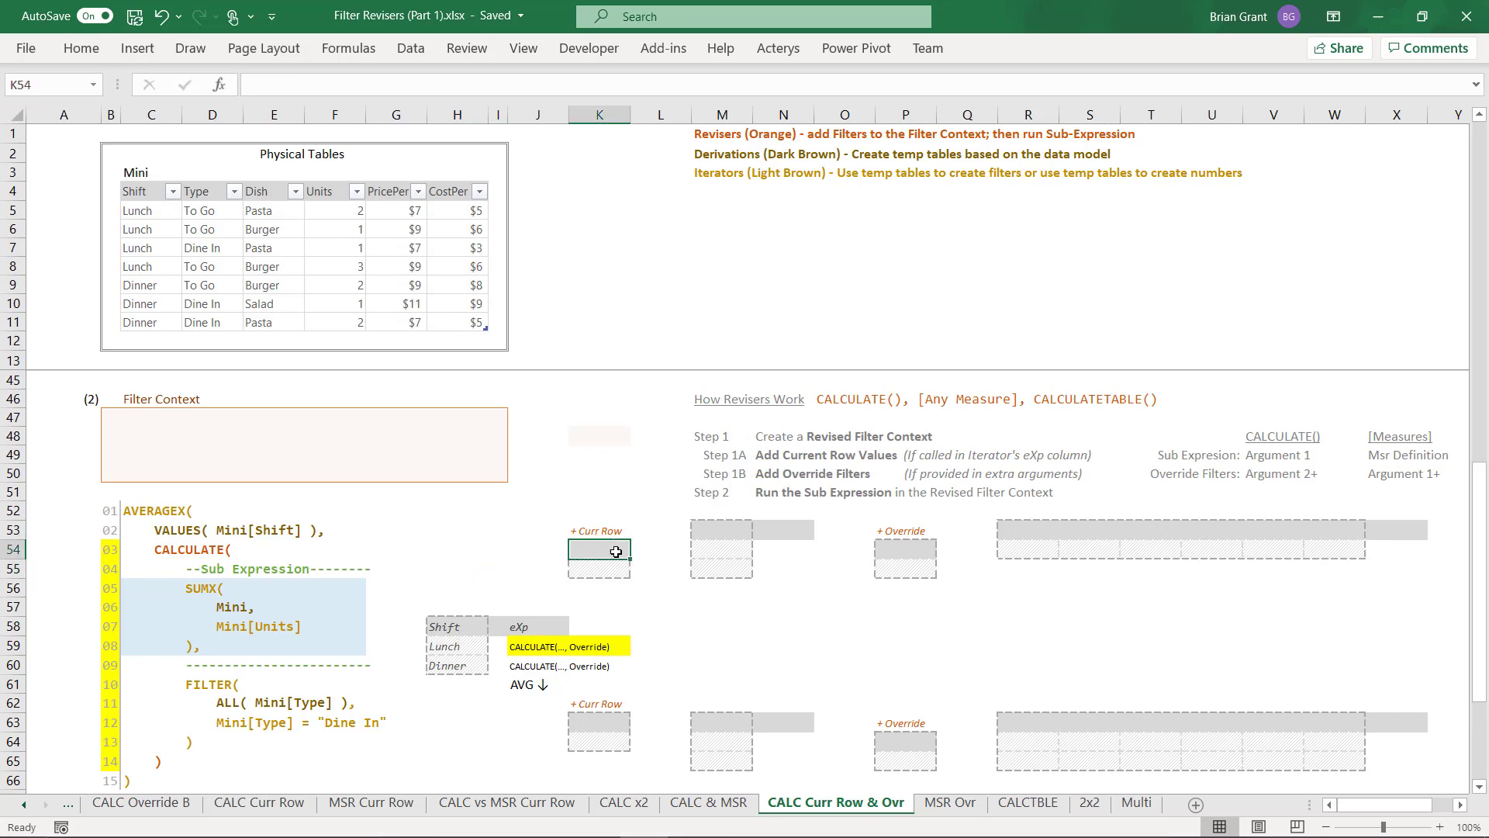
text(Shift)
key(Return)
text(Lunch)
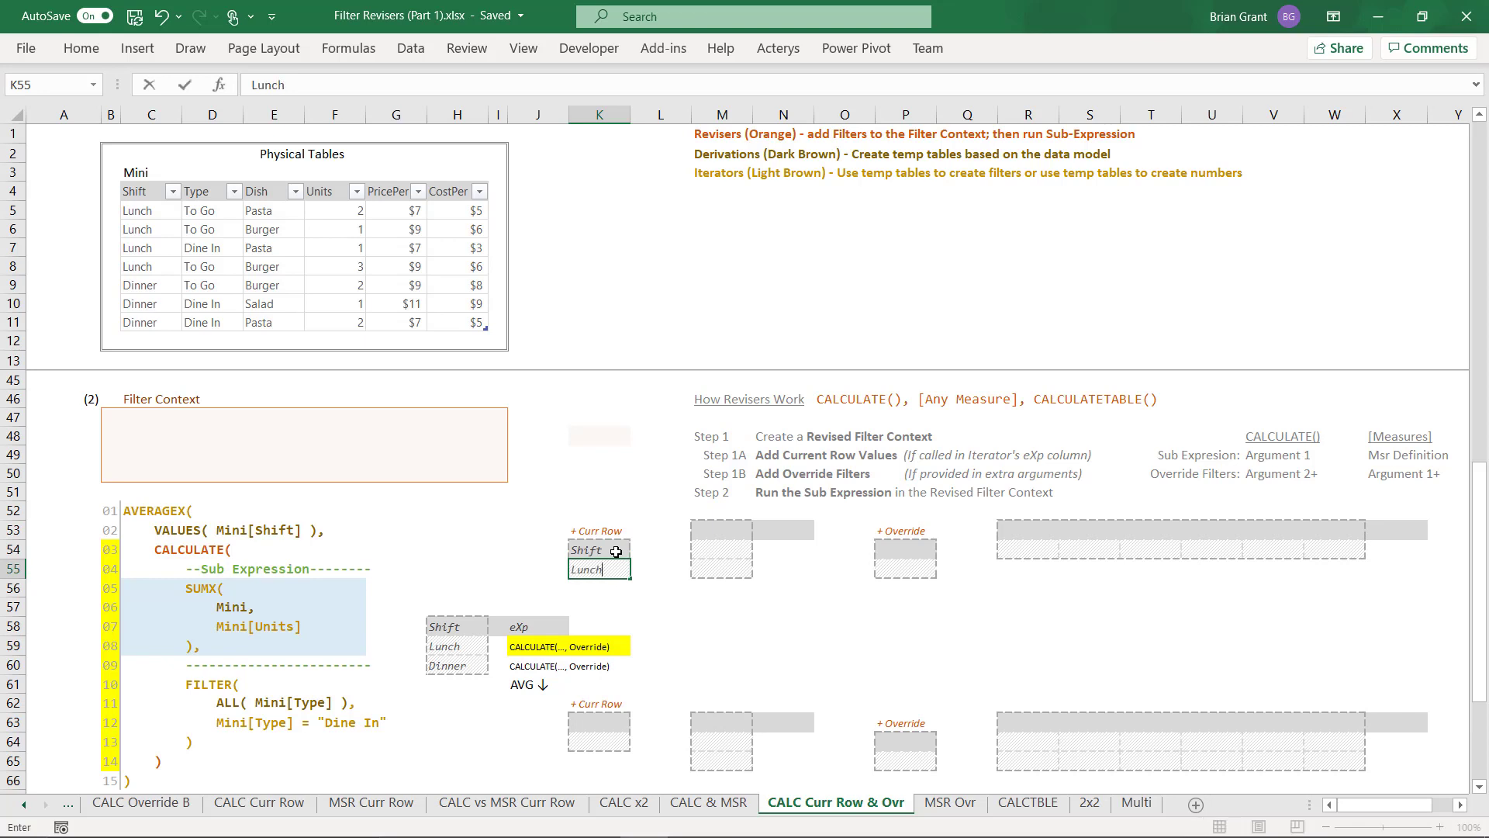
key(Return)
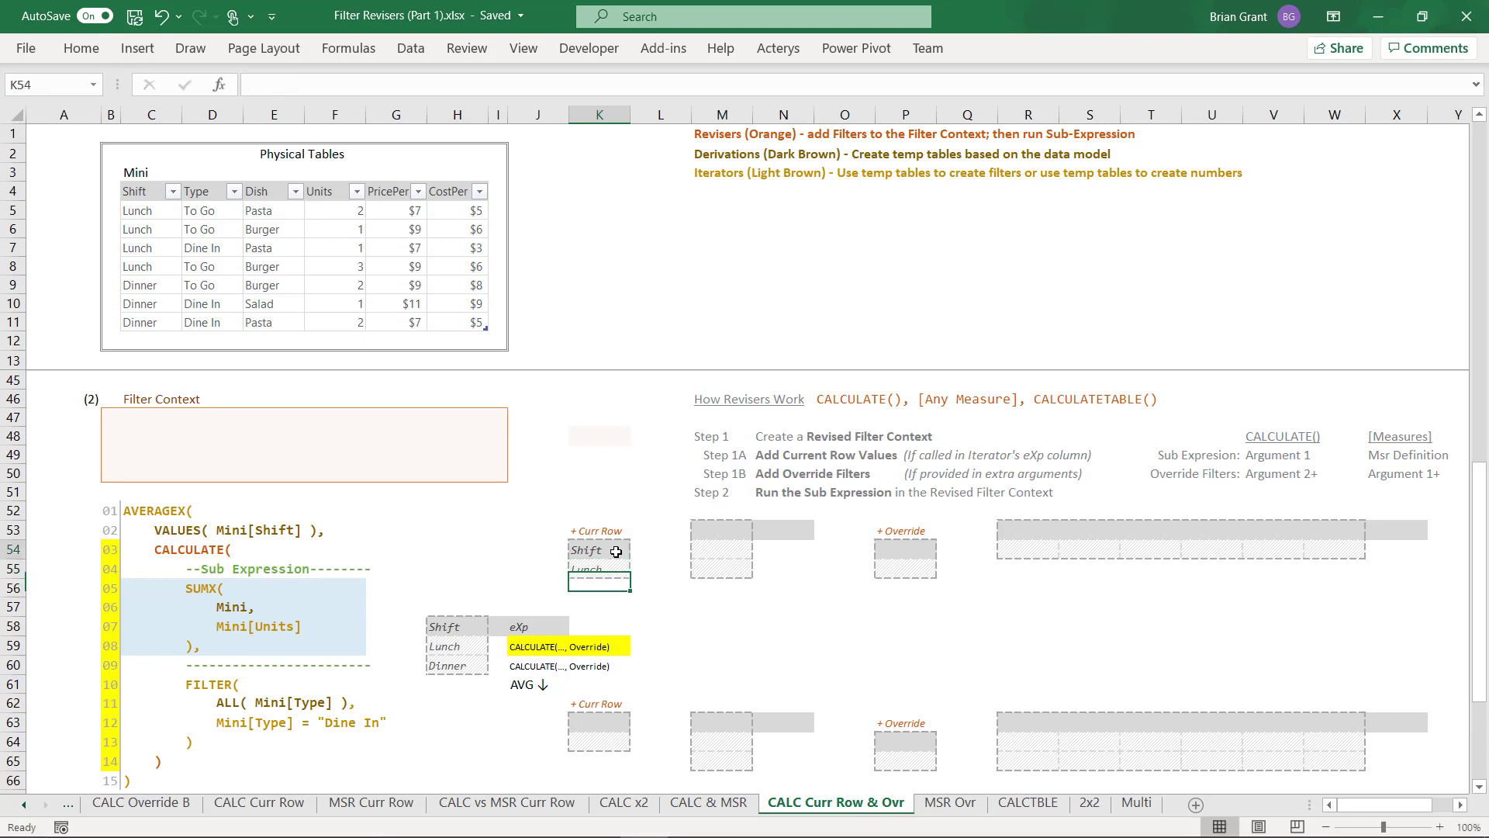
Step: Copy the Shift and Lunch filter from K54:K55 into the Filter Context box at C48:C49
drag(616, 551, 616, 576)
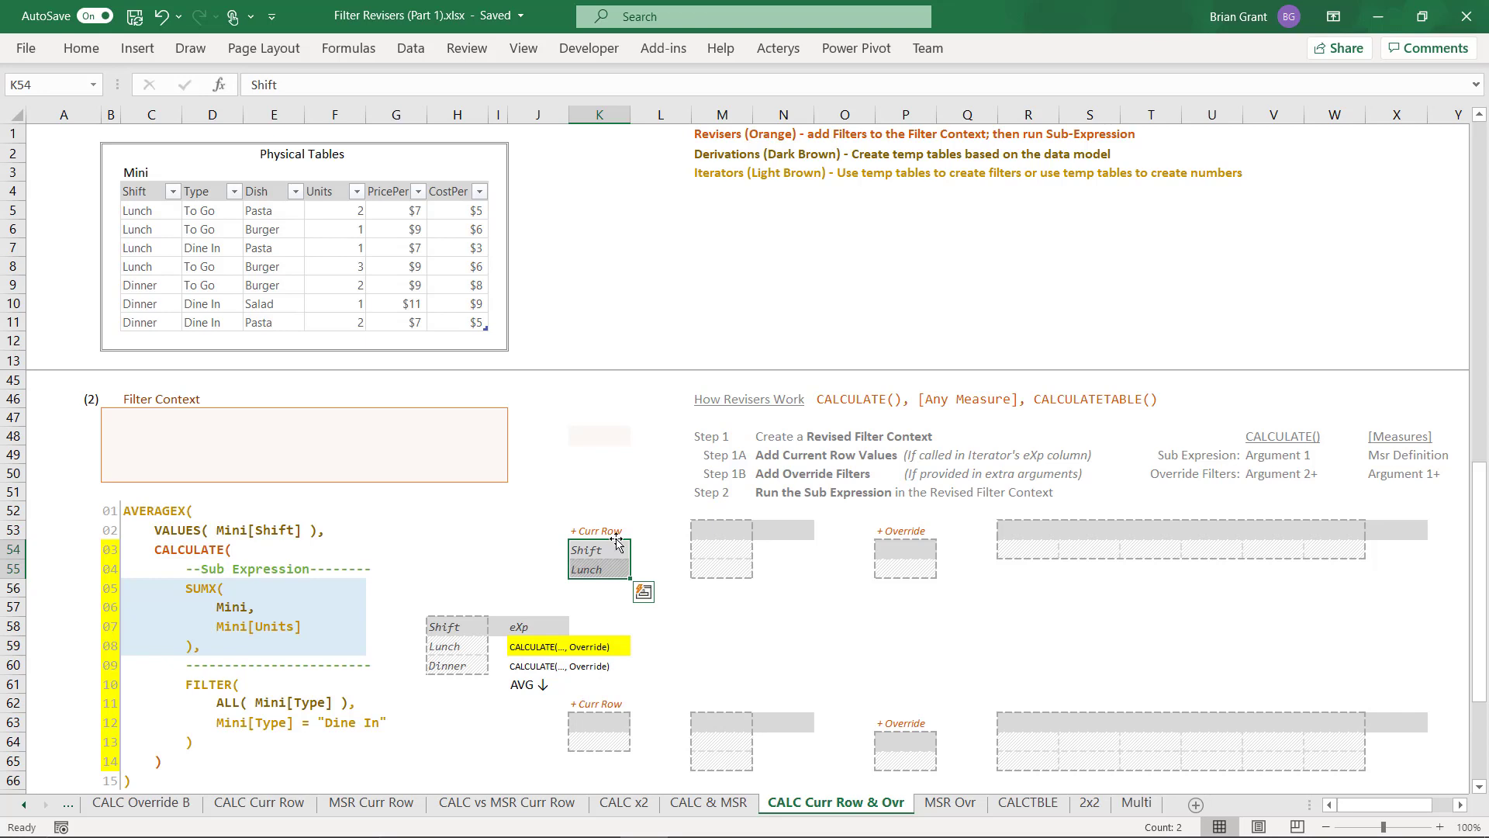
drag(616, 540, 173, 436)
click(195, 479)
key(Escape)
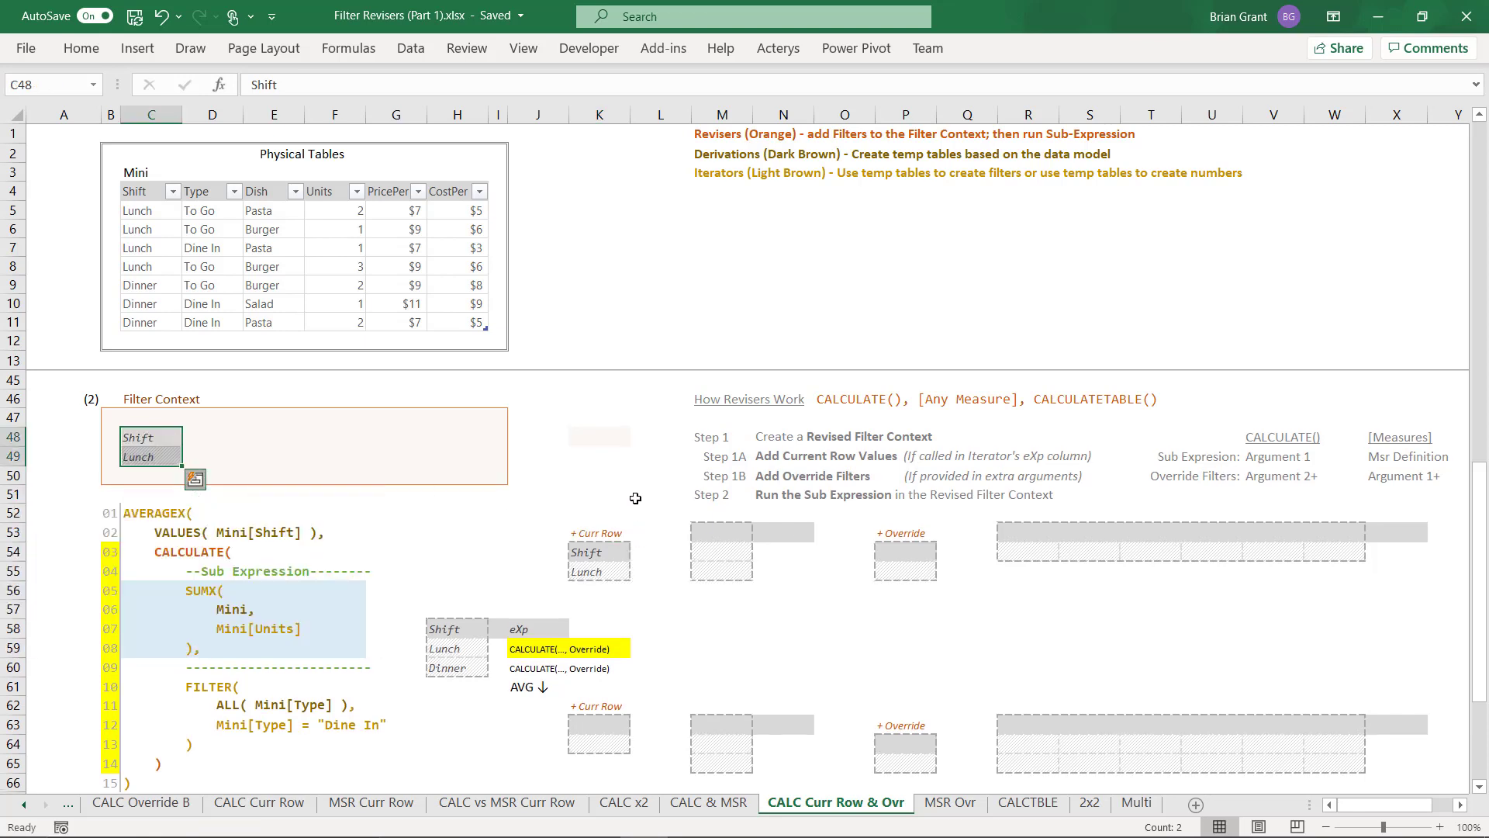
click(635, 498)
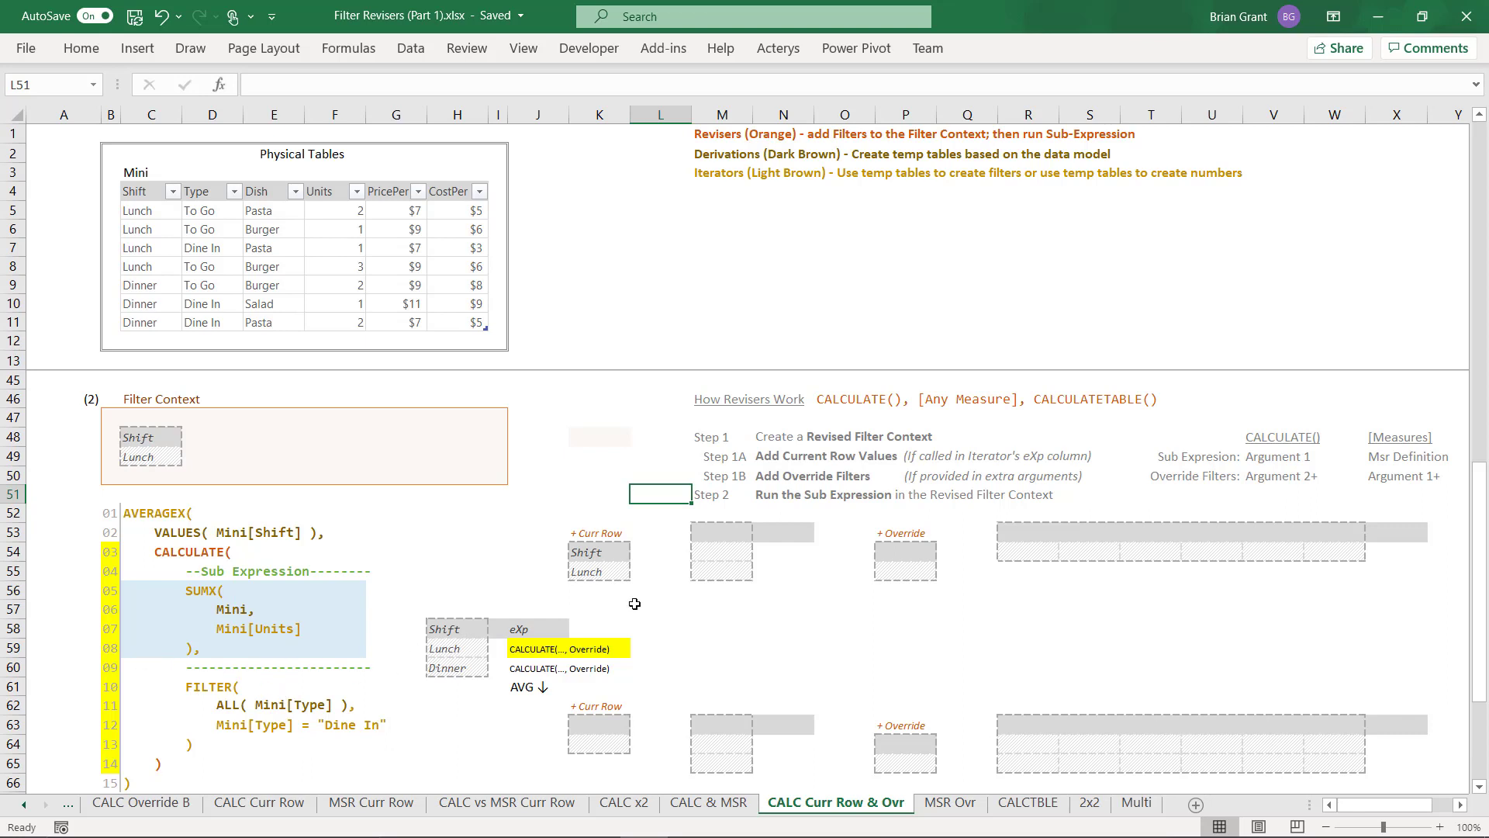
Step: Fill the override's temp table in M53:M55 with the header Type and the values To Go and Dine In
click(737, 534)
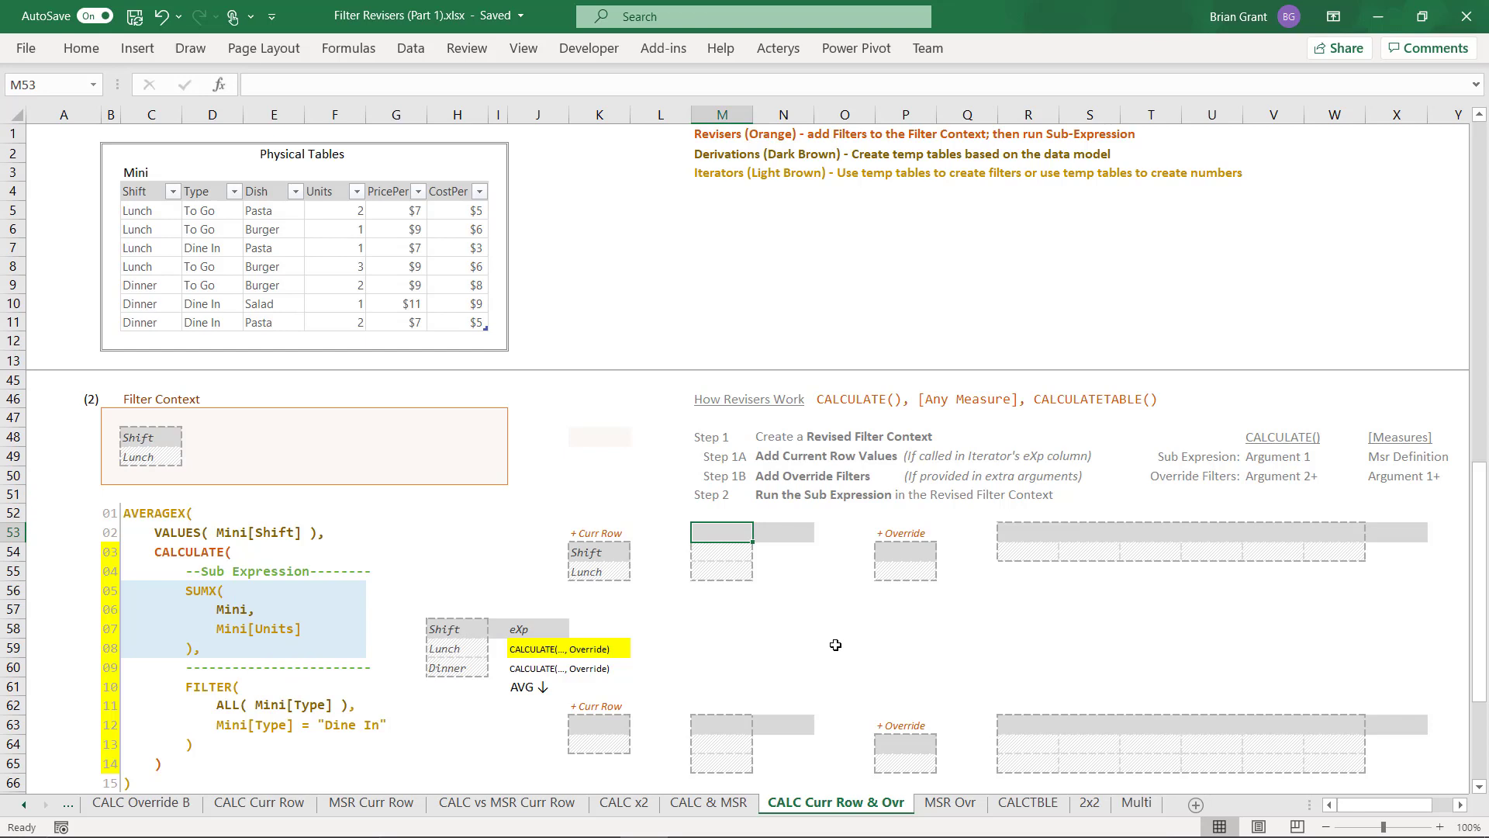
text(To )
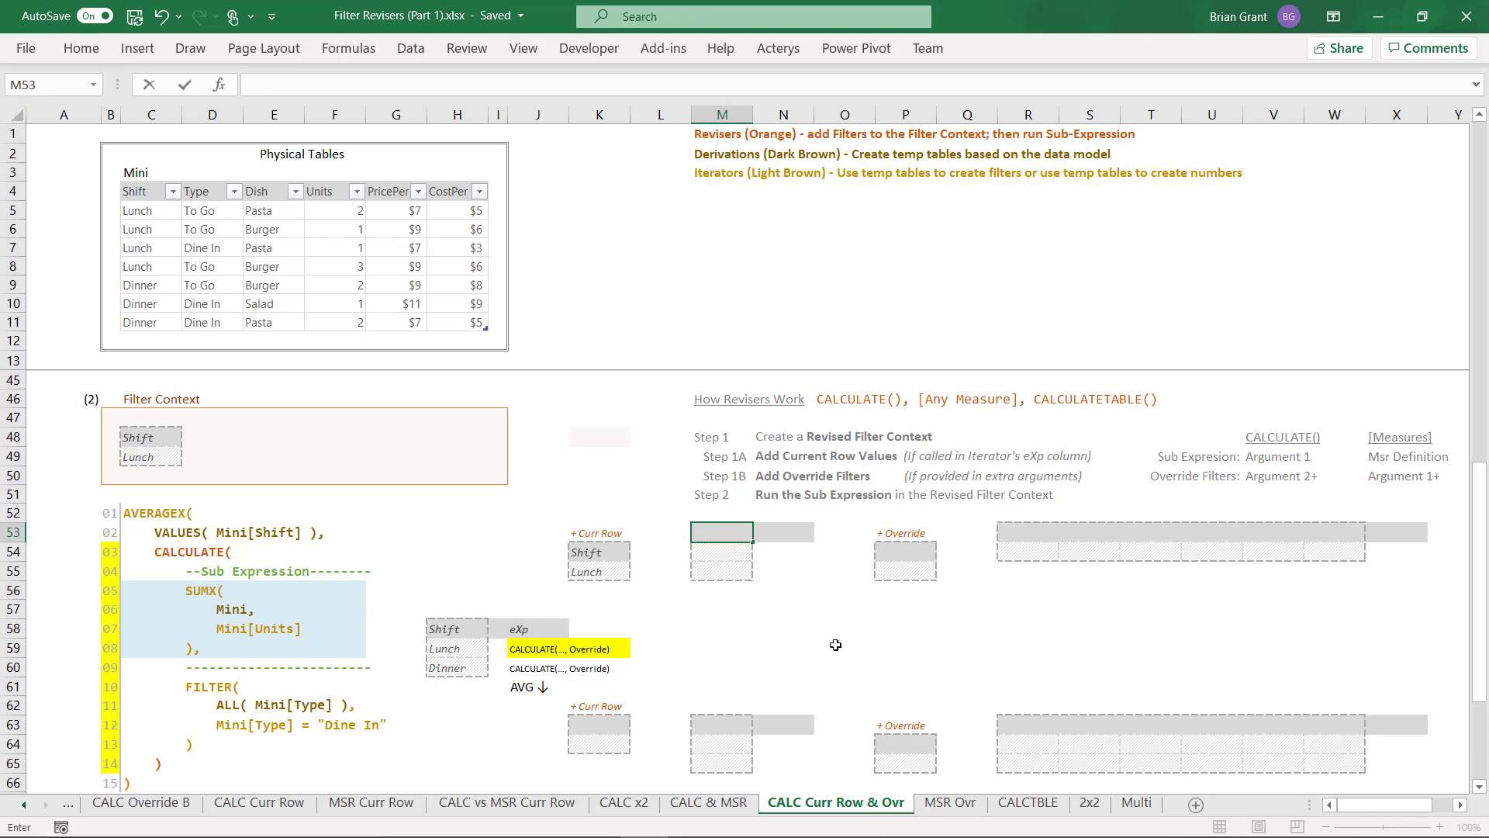
text(pe)
key(Return)
text(To G)
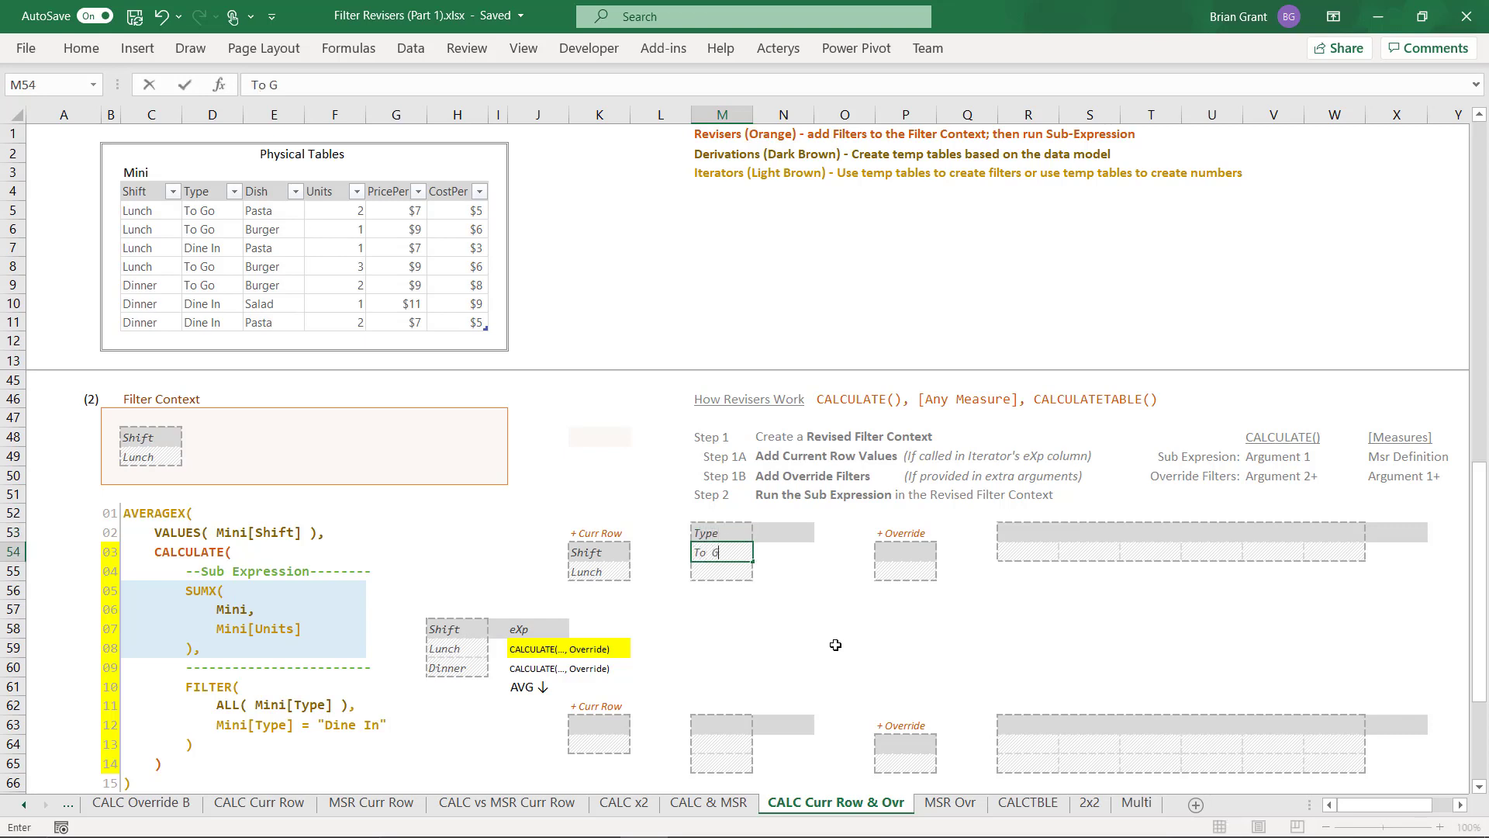
text(o)
key(Return)
text(Din)
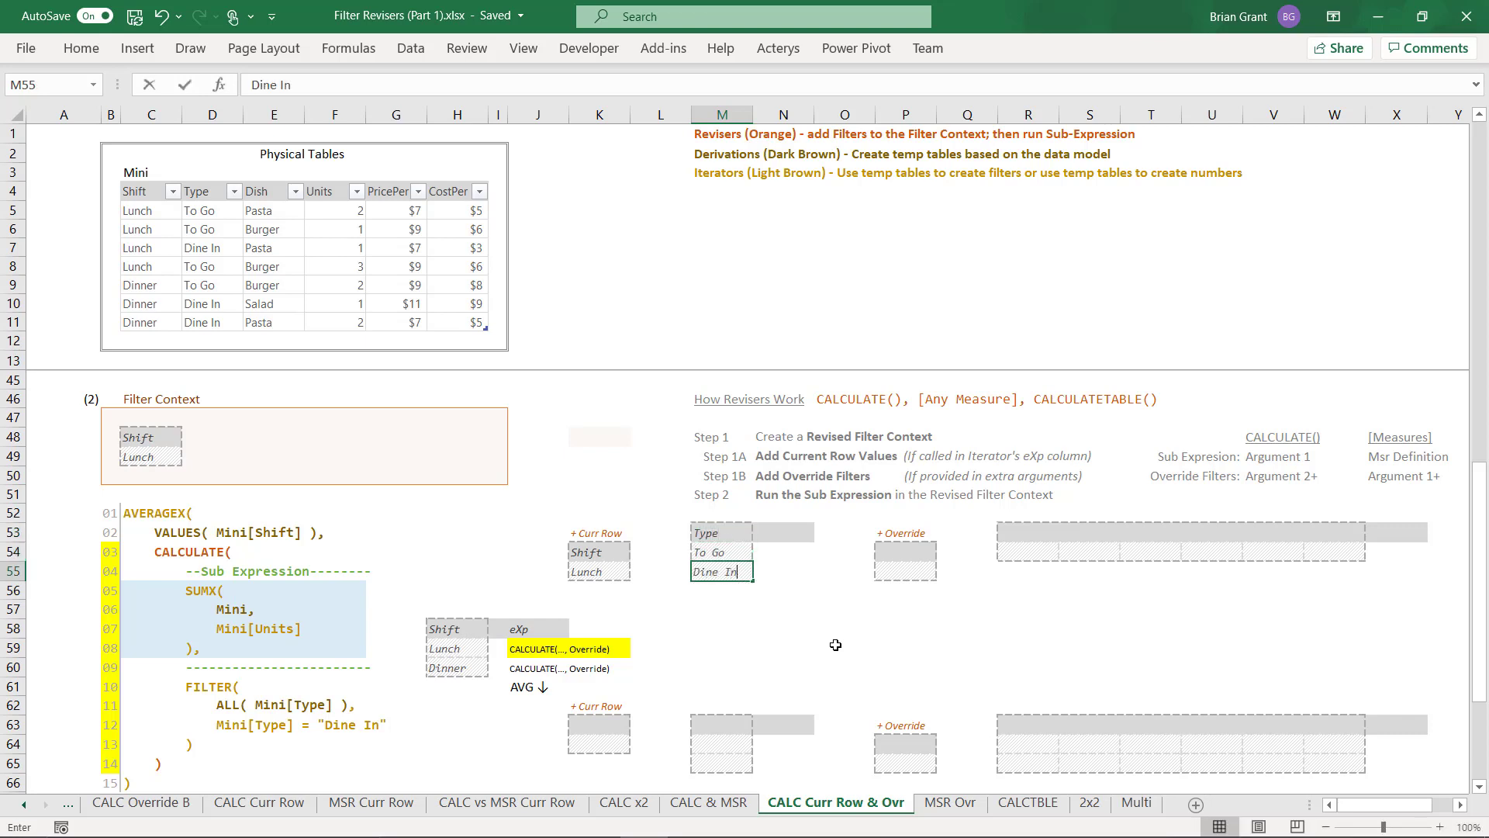
text(e In)
key(Return)
Step: Add the eXp column header in N53 beside the Type temp table and set the Dine In row's result in N55 to TRUE
click(783, 532)
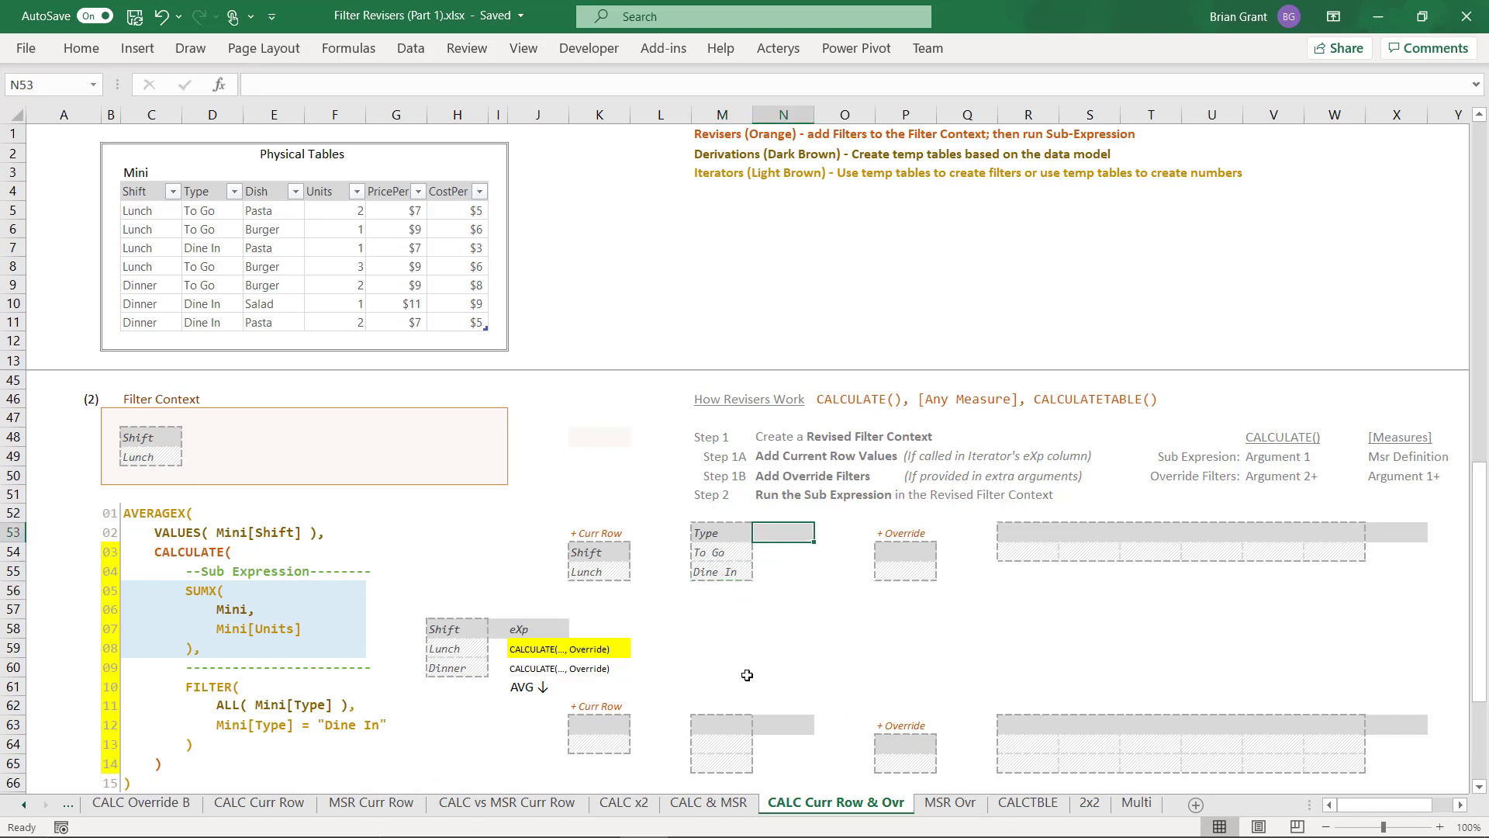
text(e)
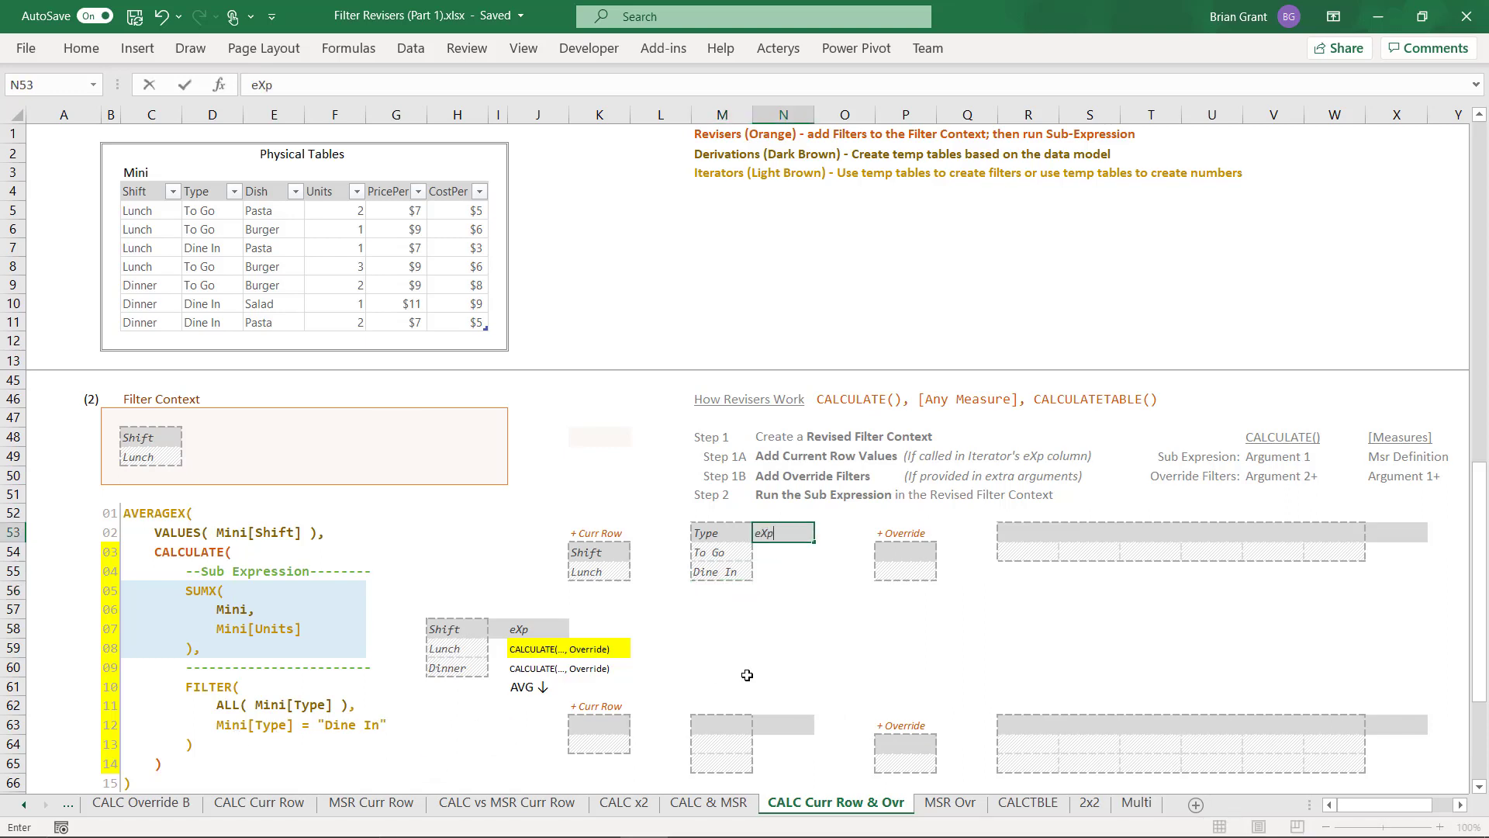
text(Xp)
key(Return)
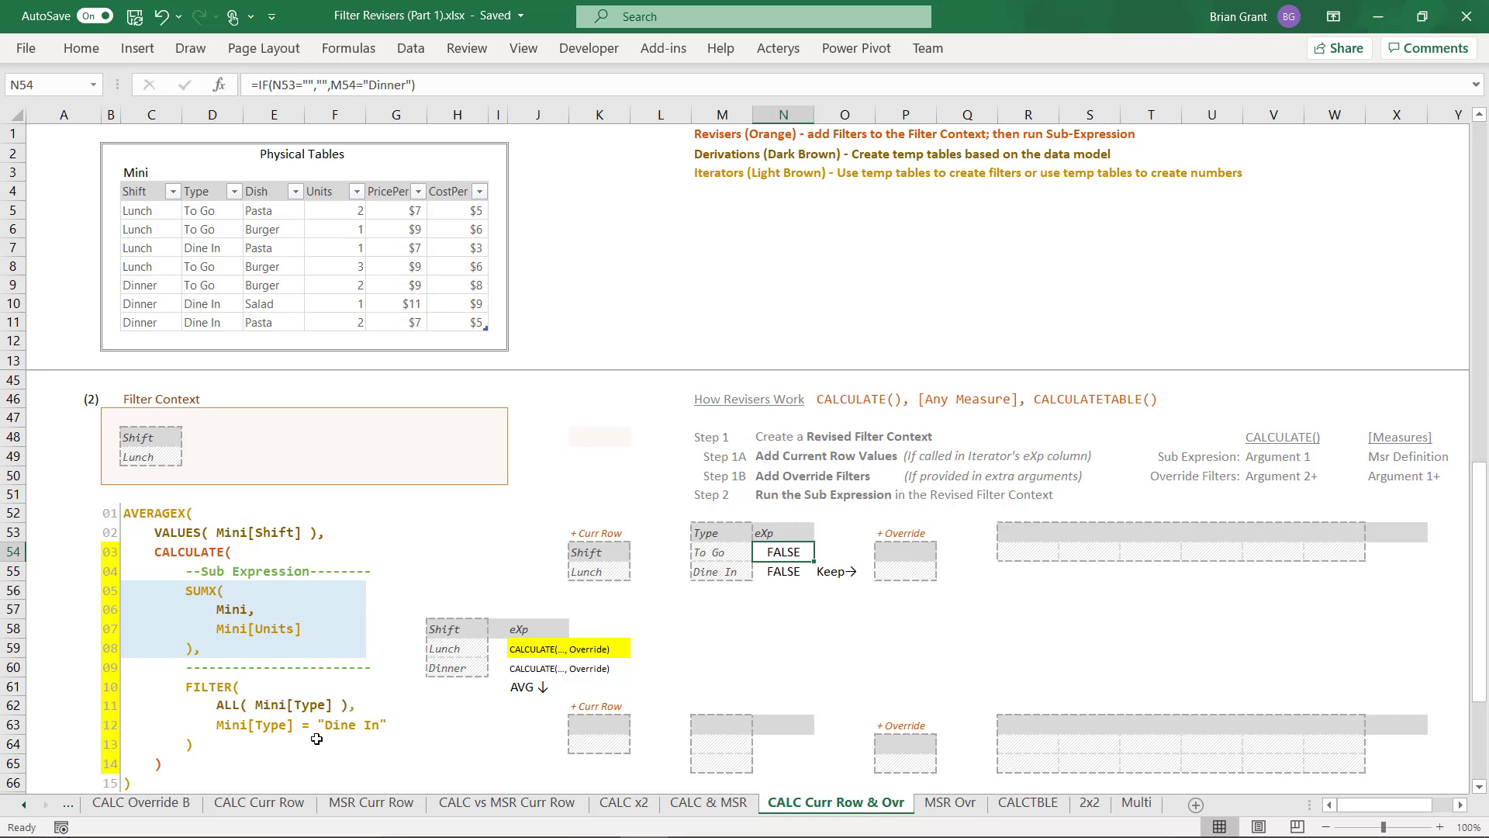
click(789, 574)
text(TRUE)
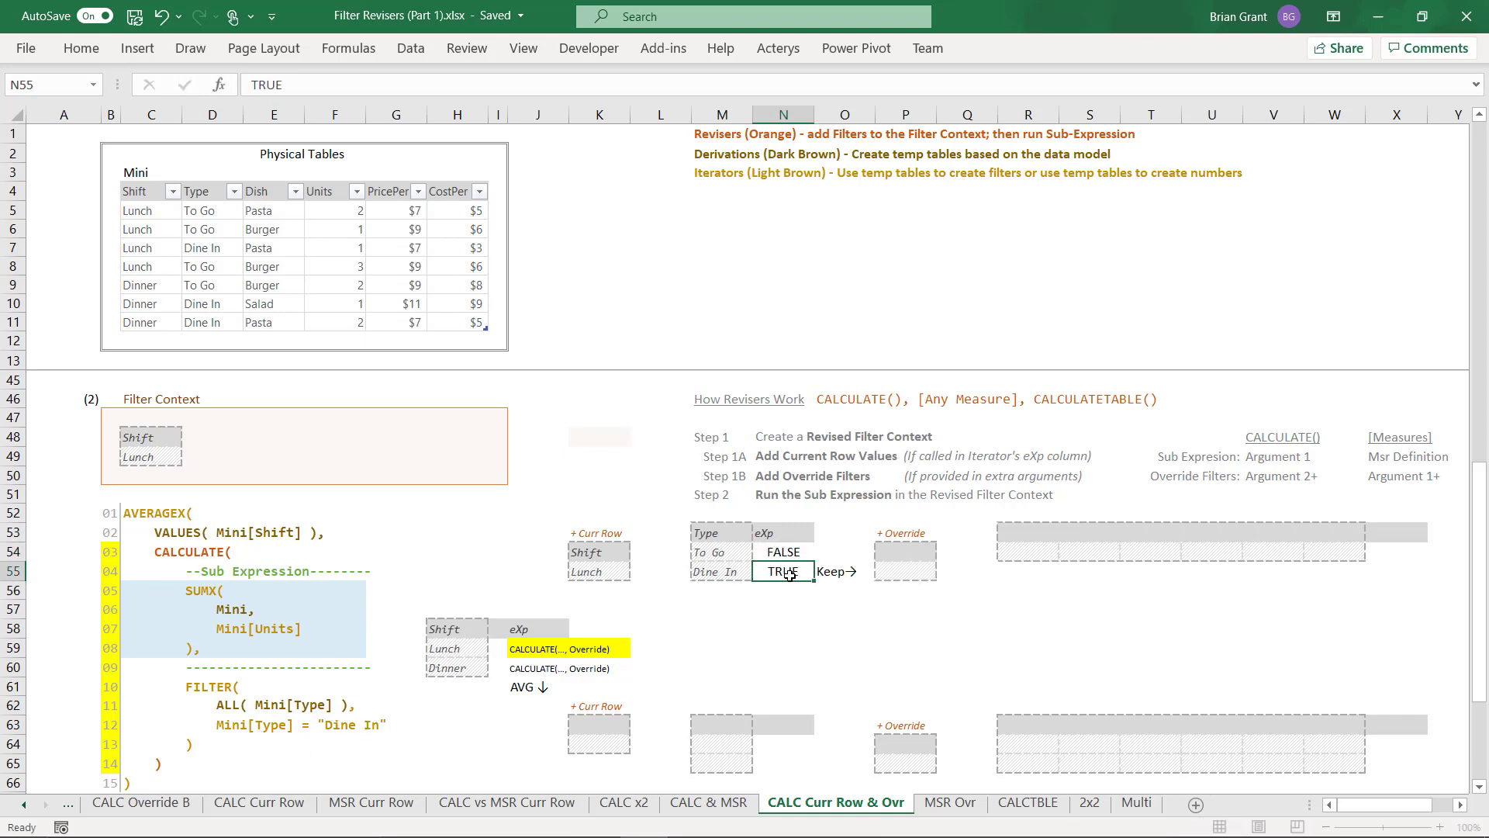
key(Return)
key(Return)
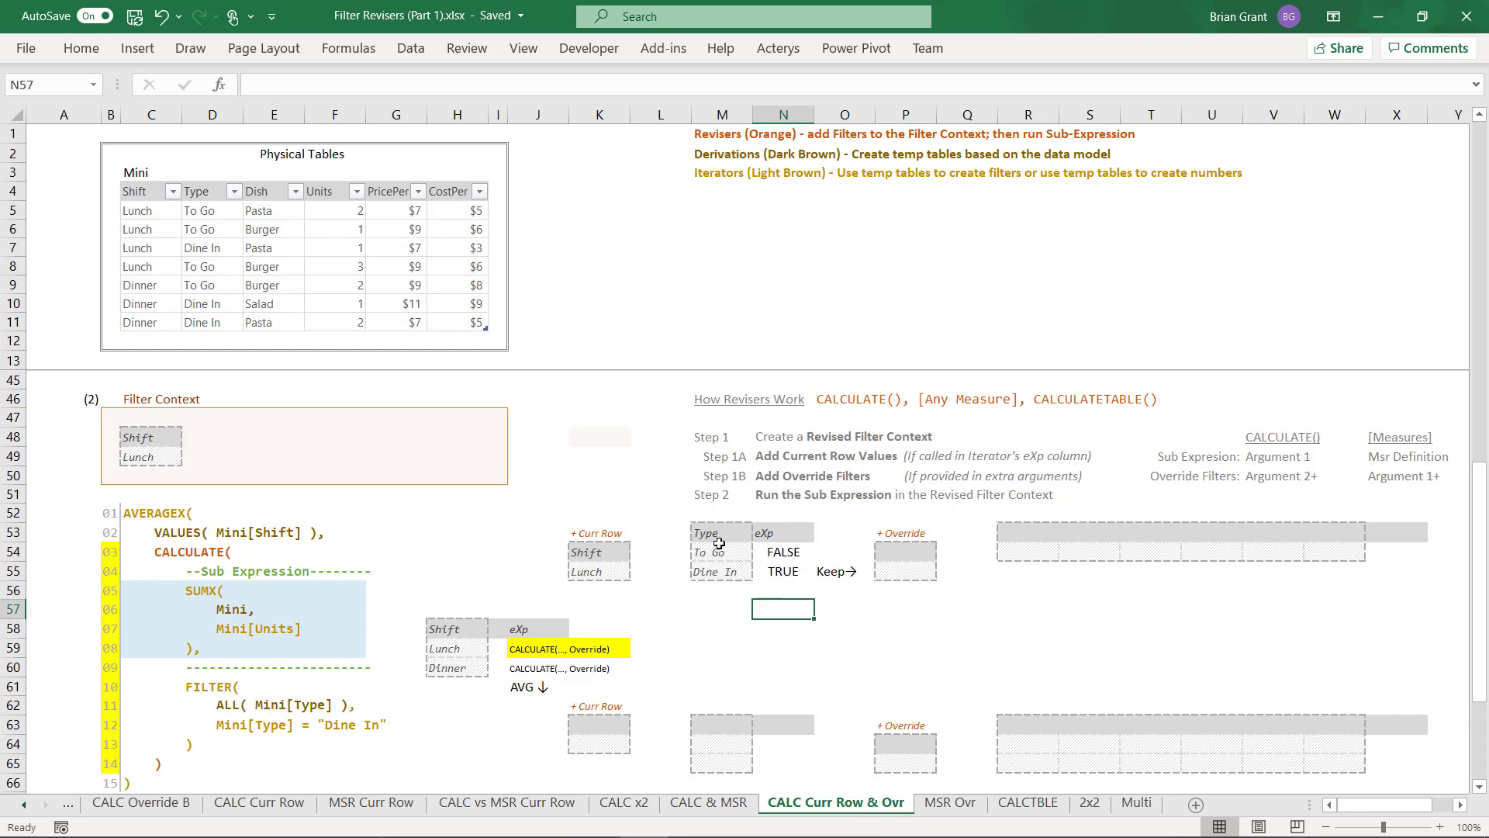
Step: Enter the override filter in P54:P55 with the header Type and the value Dine In
click(903, 552)
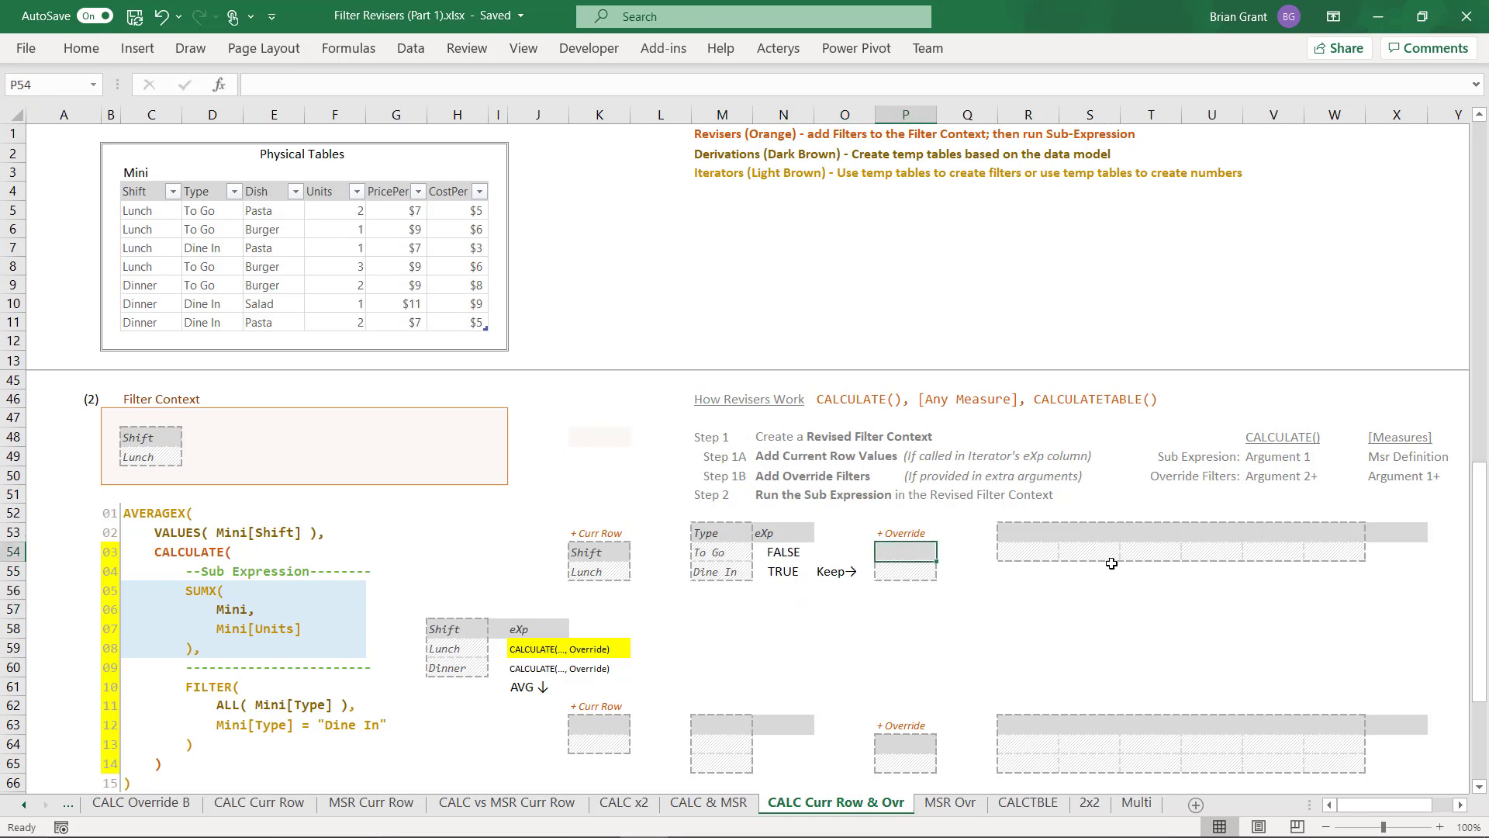
text(Type)
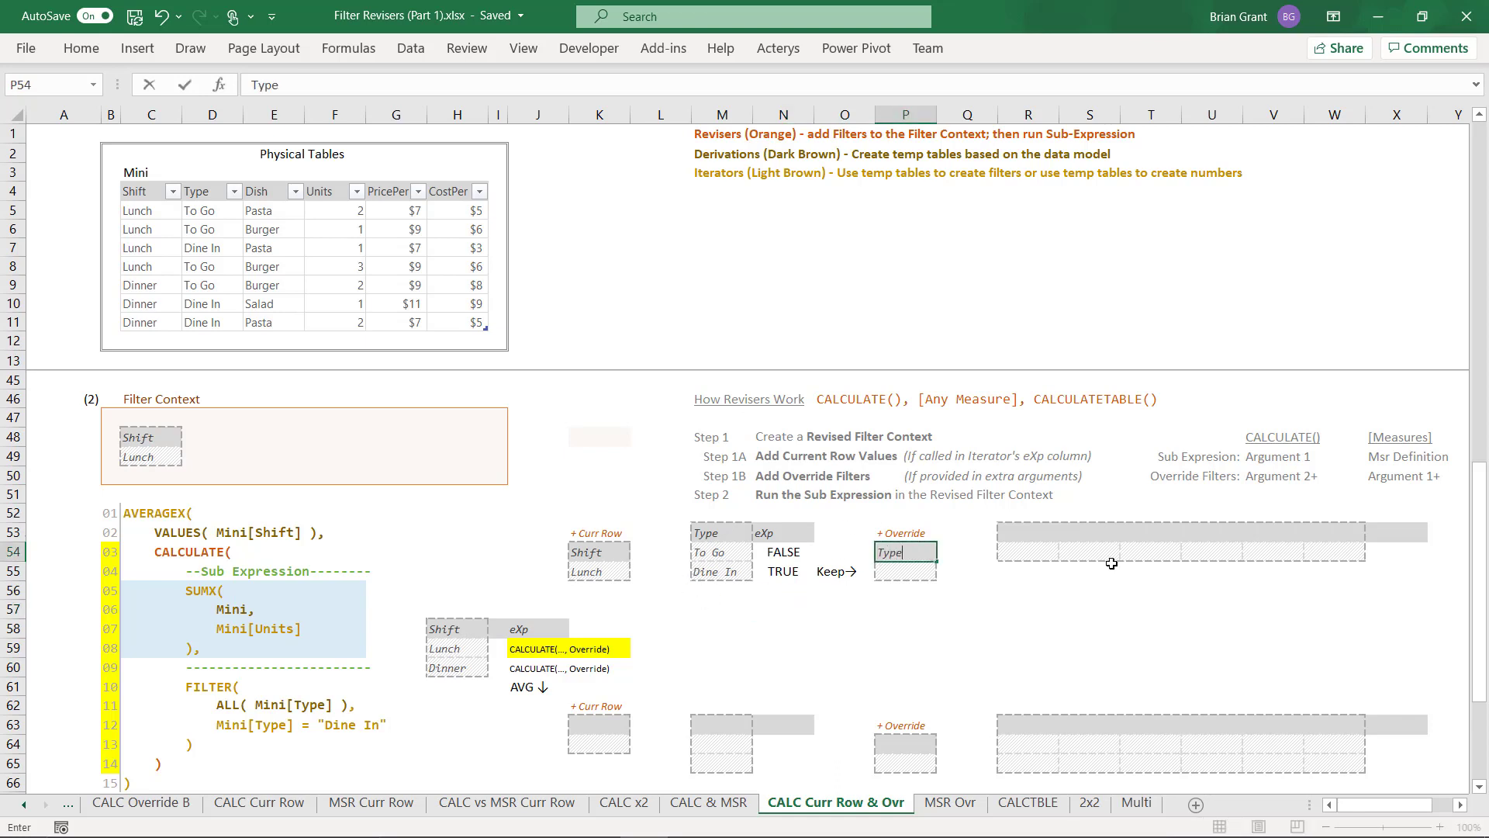
key(Return)
text(D)
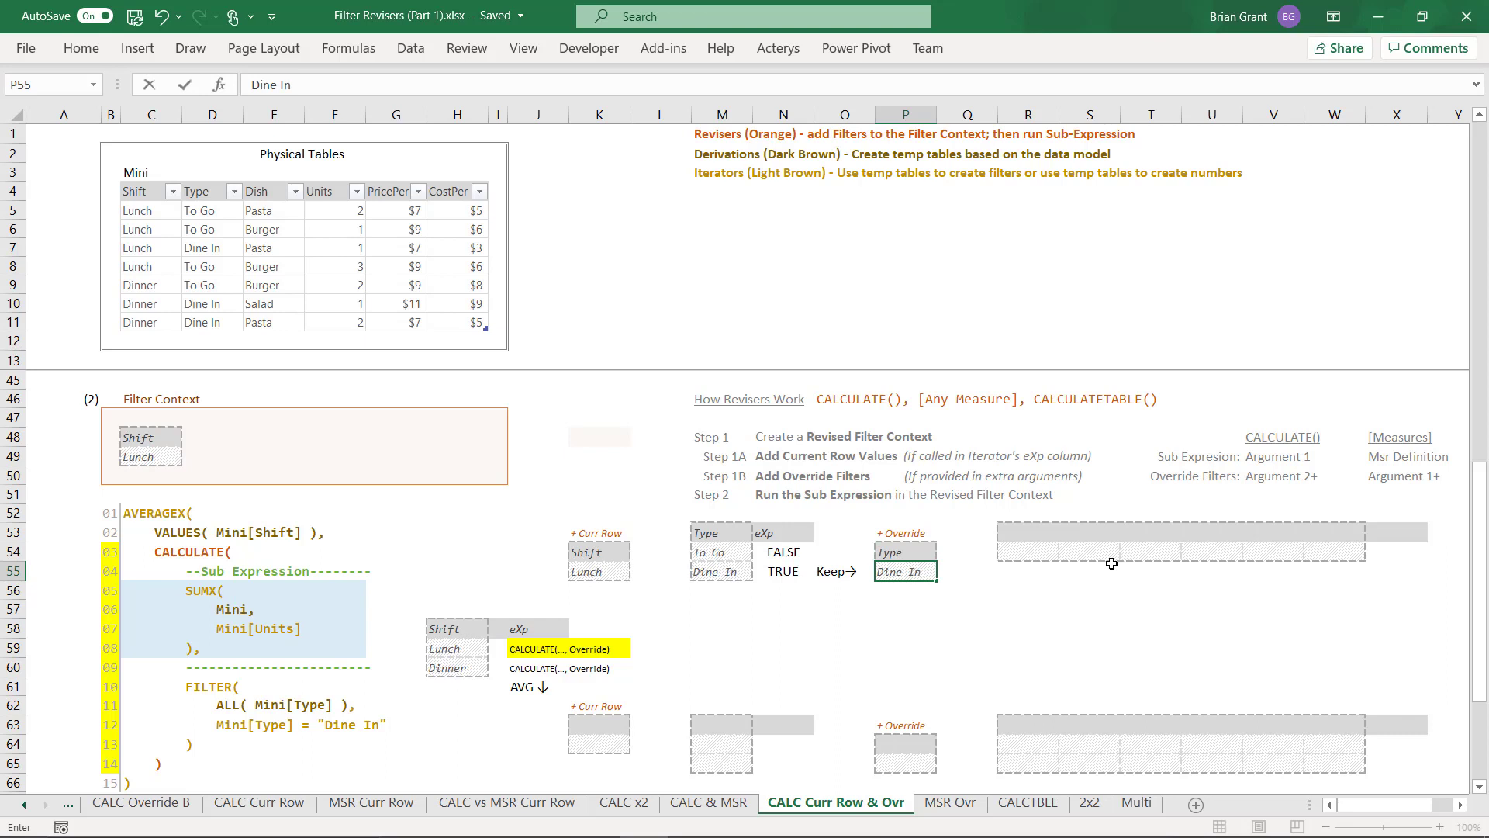
text(ine In)
key(Return)
Step: Copy the Type and Dine In override filter from P54:P55 into the Filter Context box at E48:E49
drag(888, 551, 259, 442)
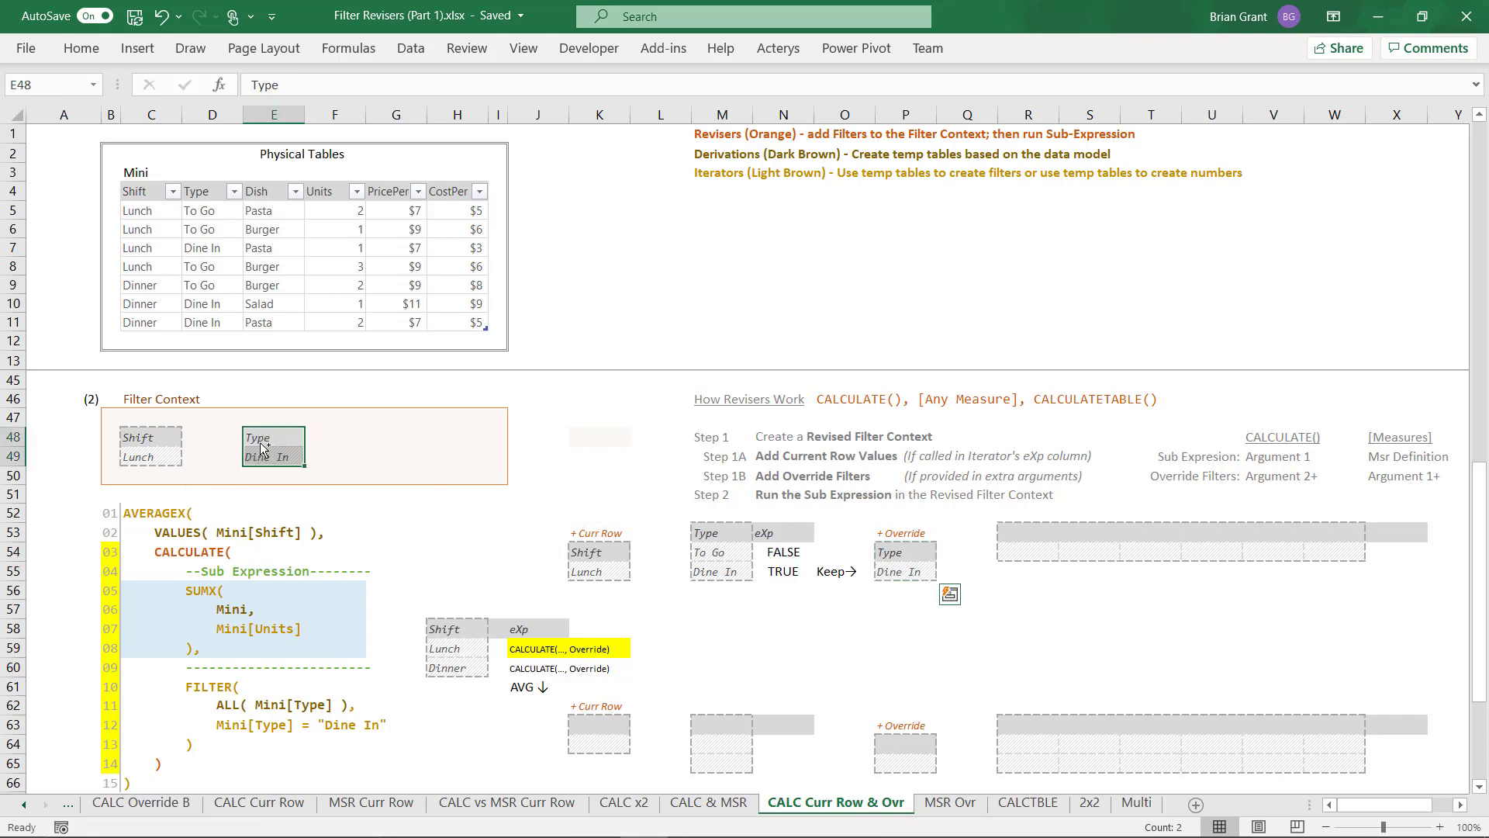
click(318, 479)
click(225, 725)
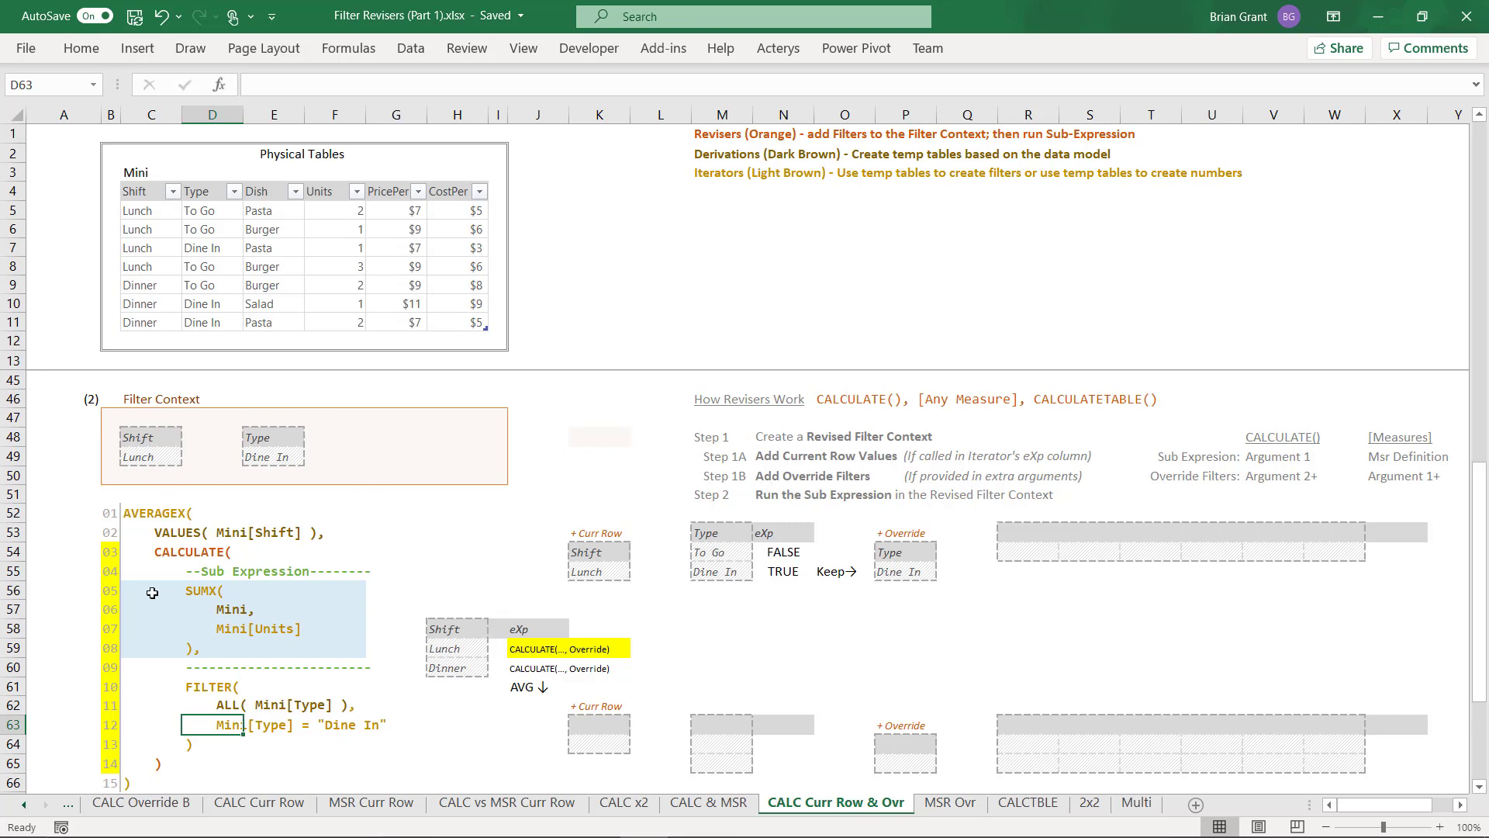
Step: Filter the Mini table to Shift Lunch and Type Dine In by excluding Dinner and To Go
click(174, 192)
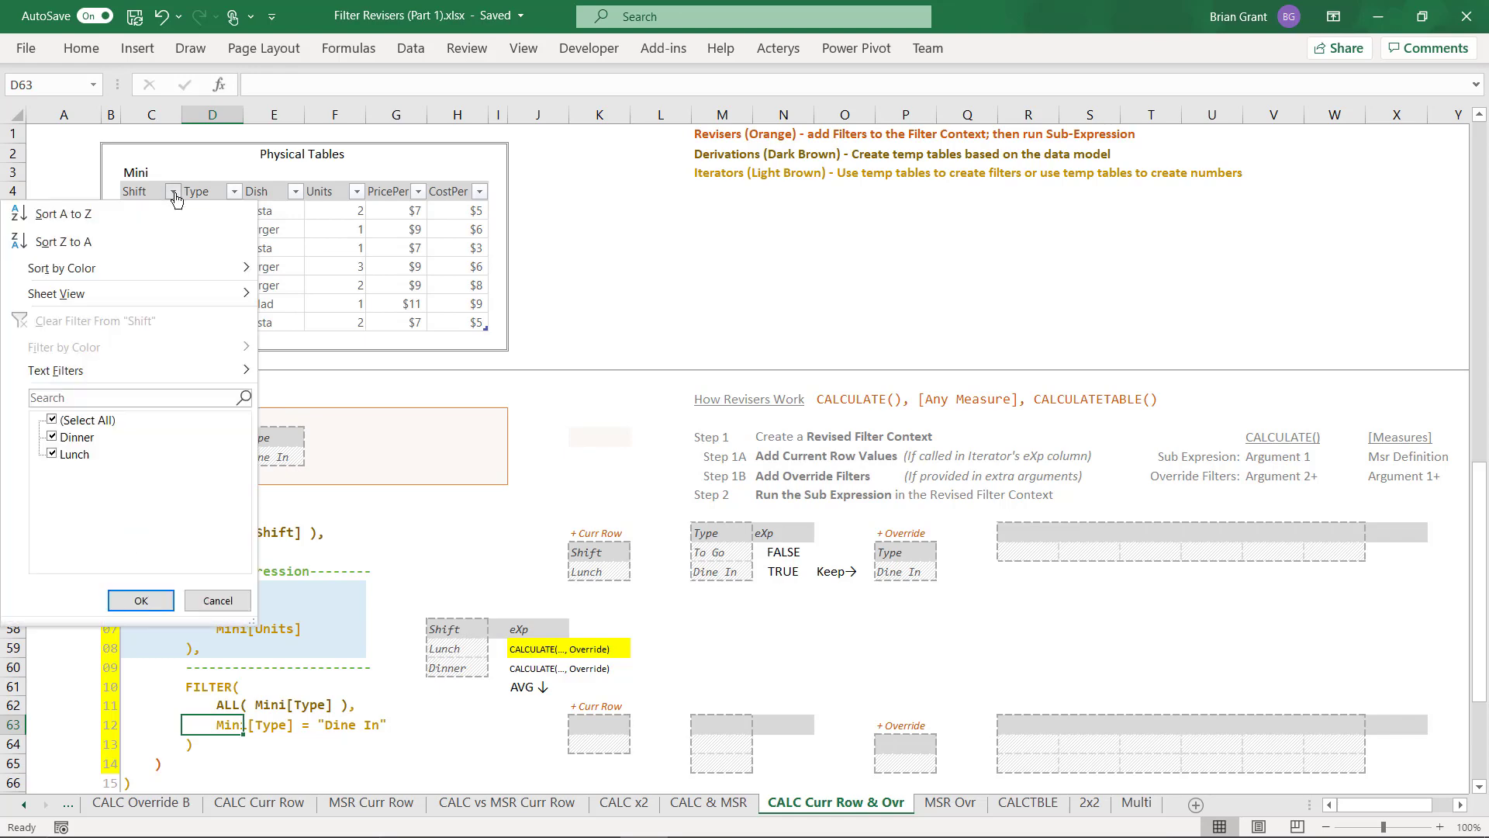
click(79, 437)
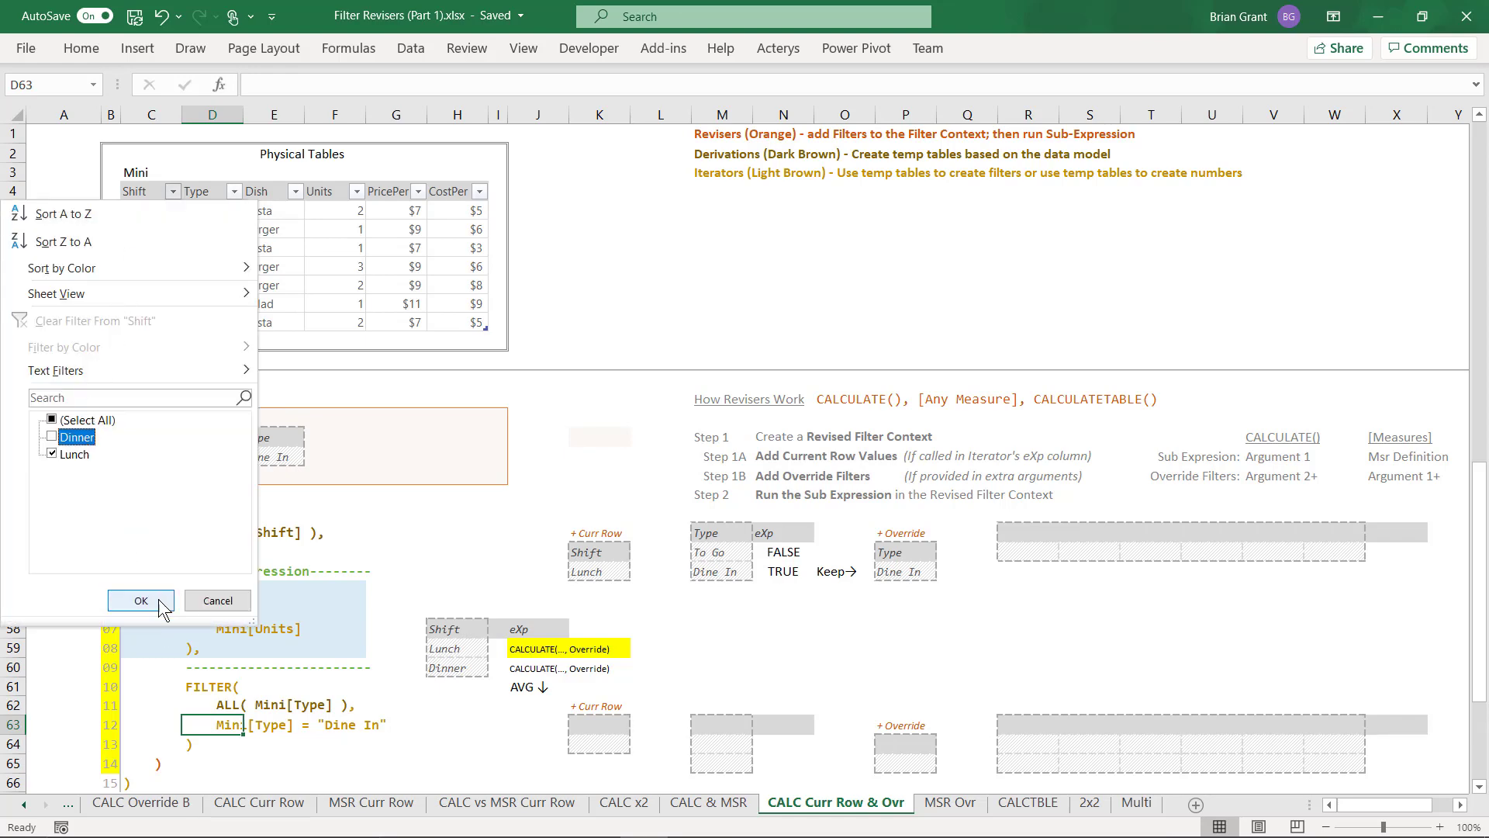
click(160, 600)
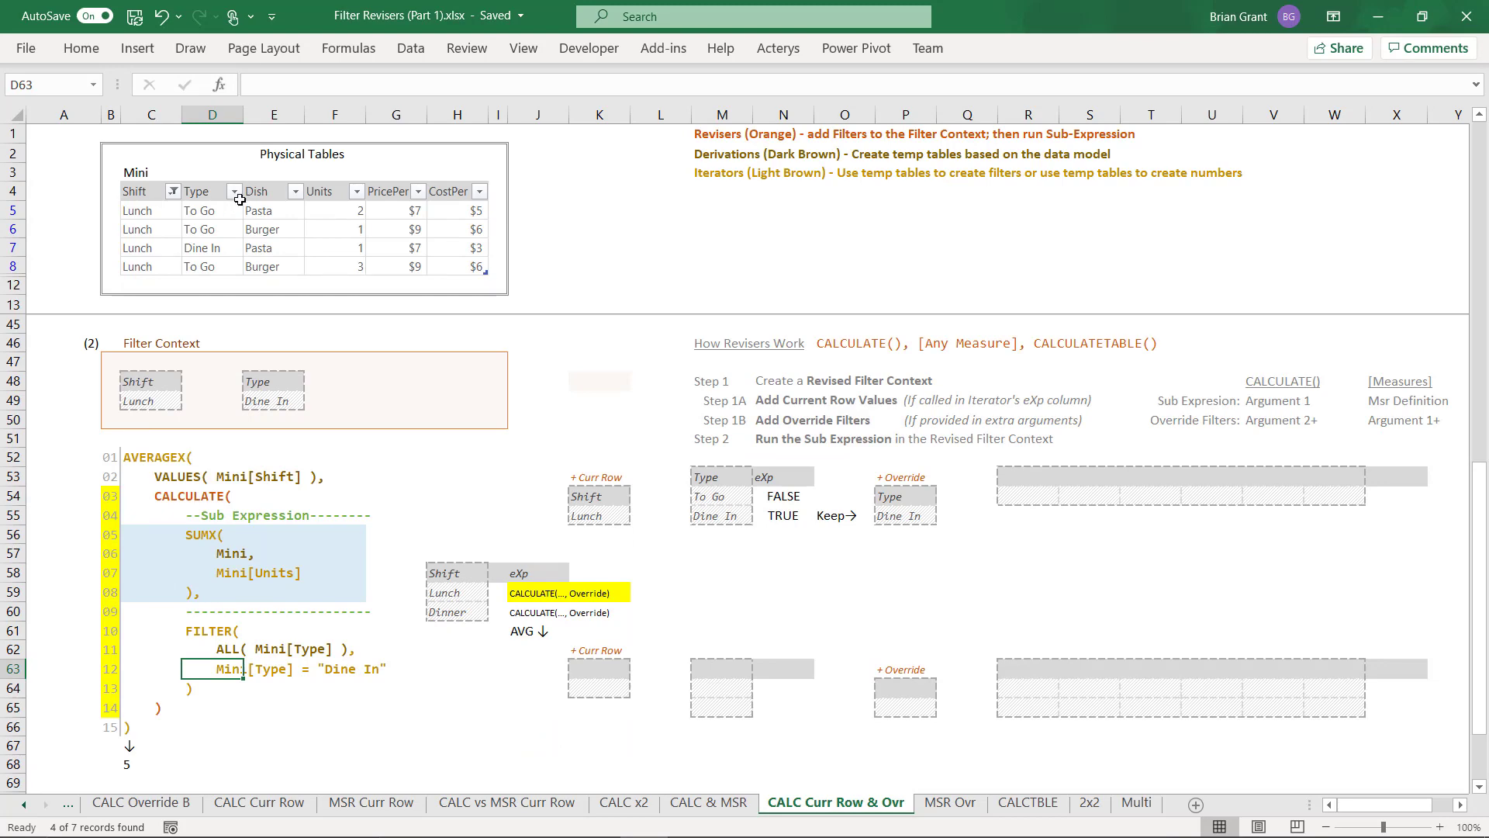
click(234, 191)
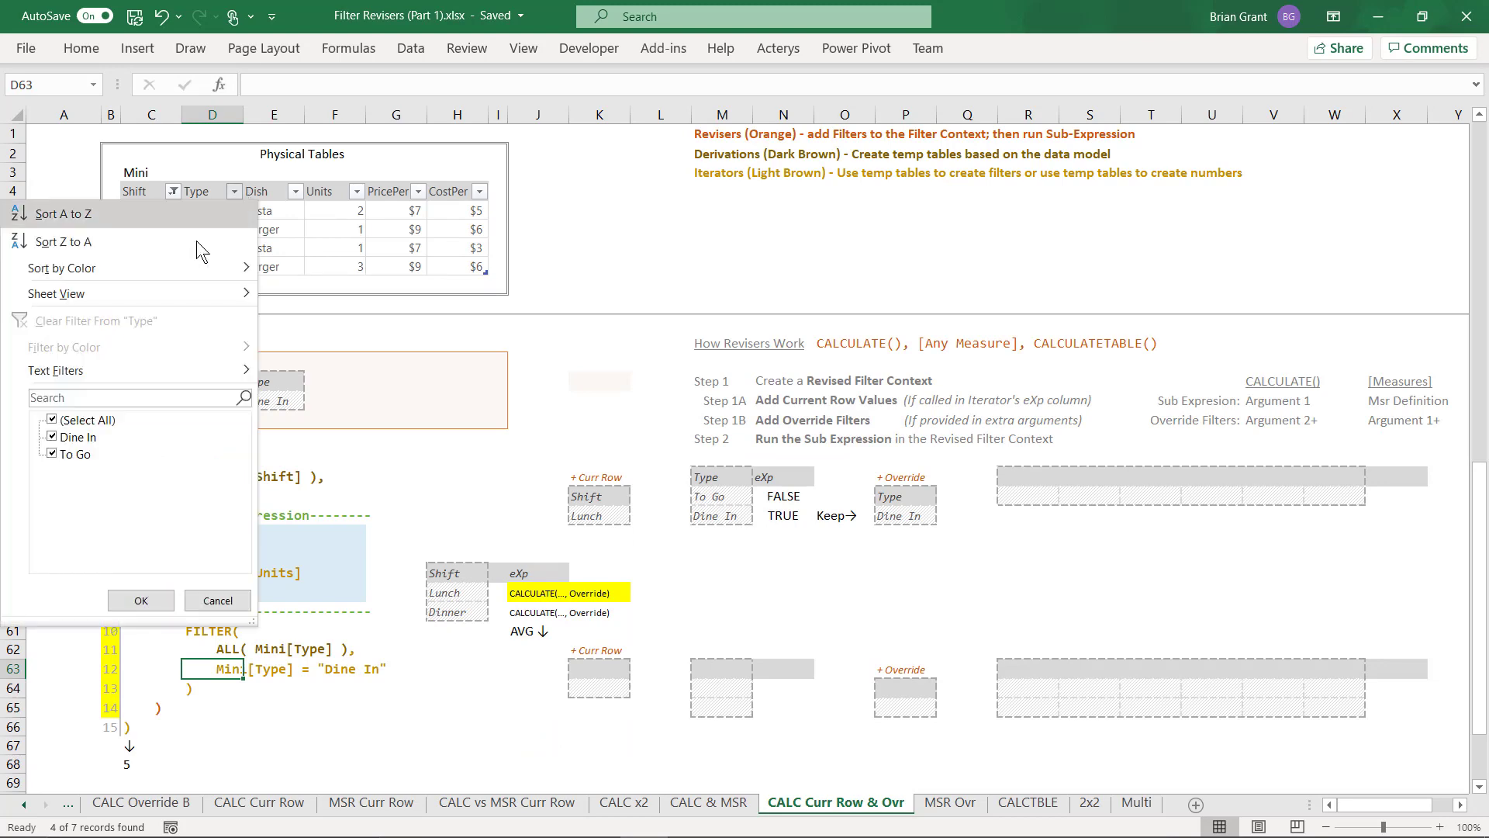
click(69, 457)
click(134, 599)
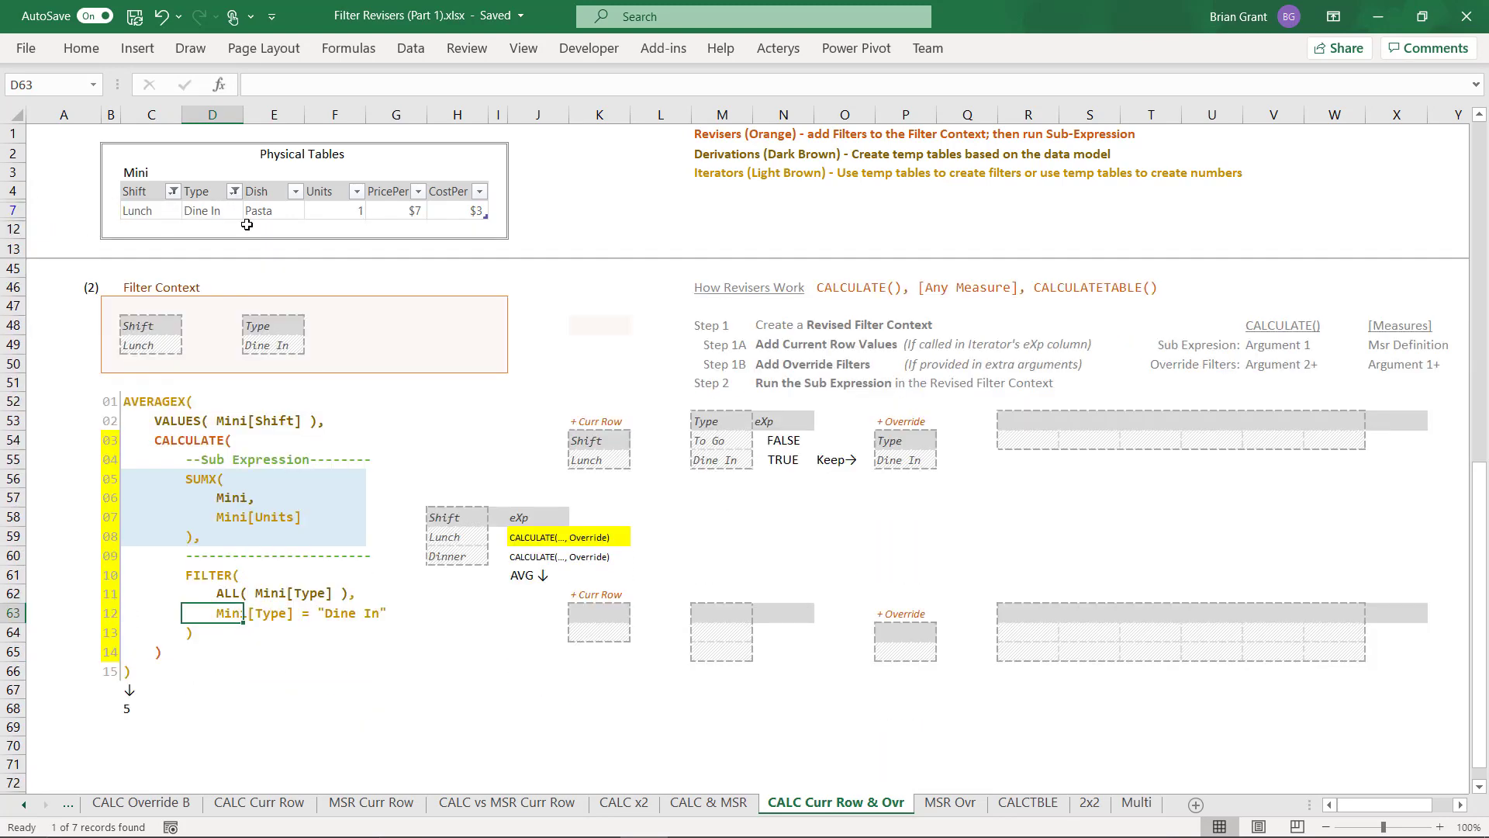
Step: Change the fill of the SUMX sub-expression lines in C56:F59 to light gray
click(139, 475)
drag(371, 554, 355, 535)
right_click(355, 518)
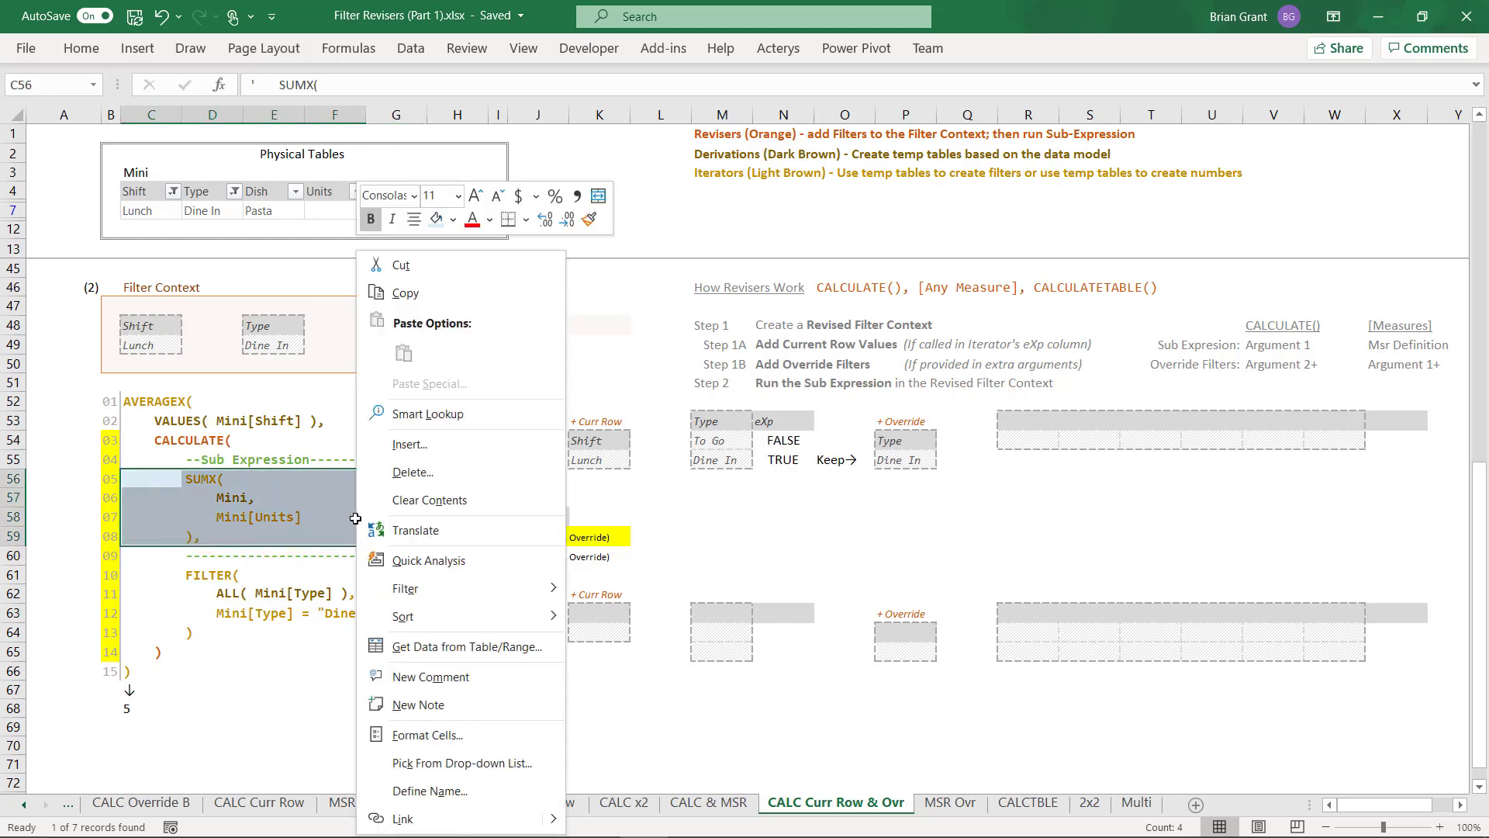
click(452, 221)
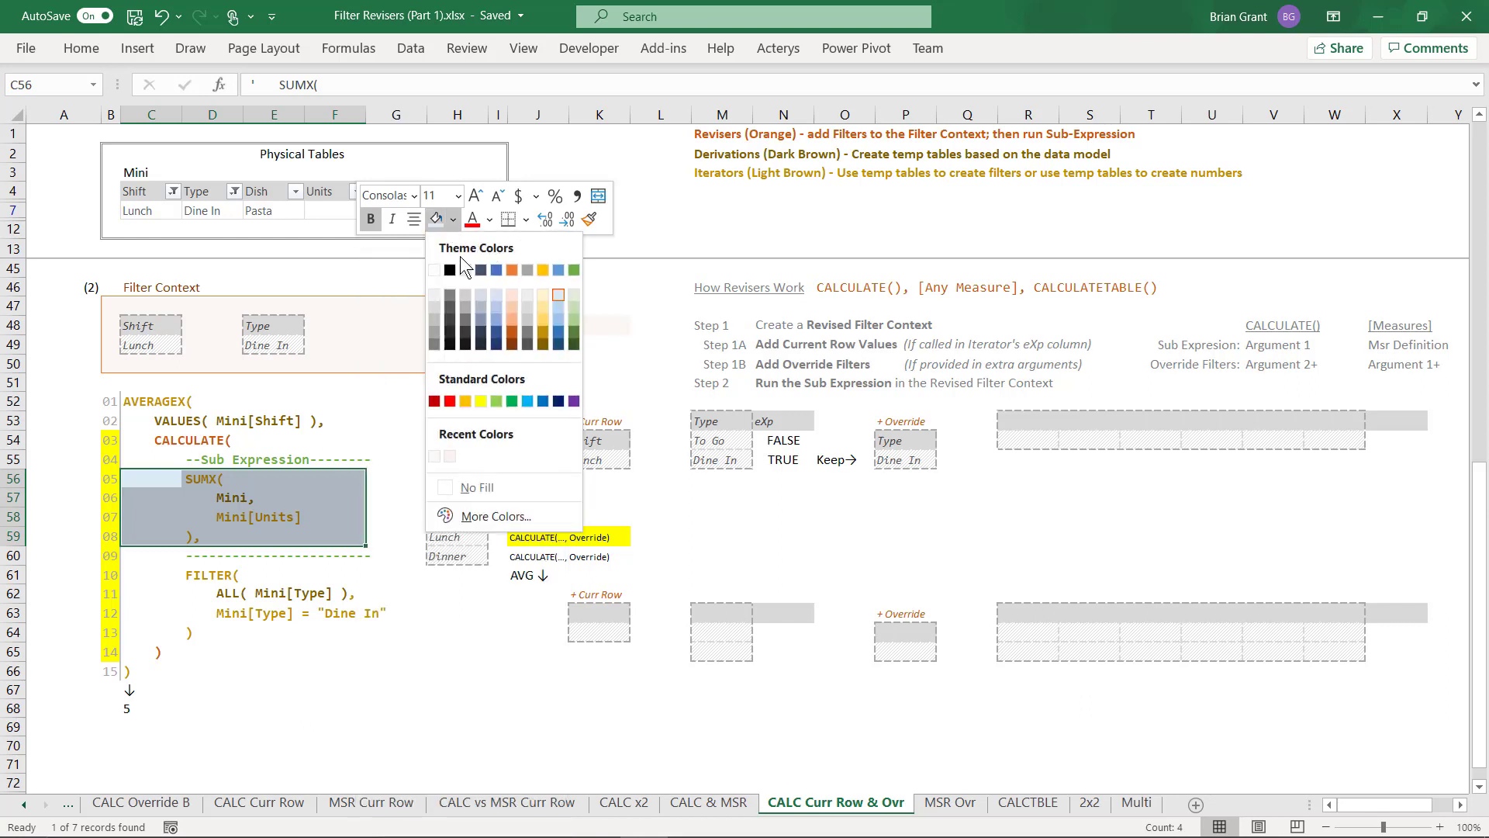
click(431, 293)
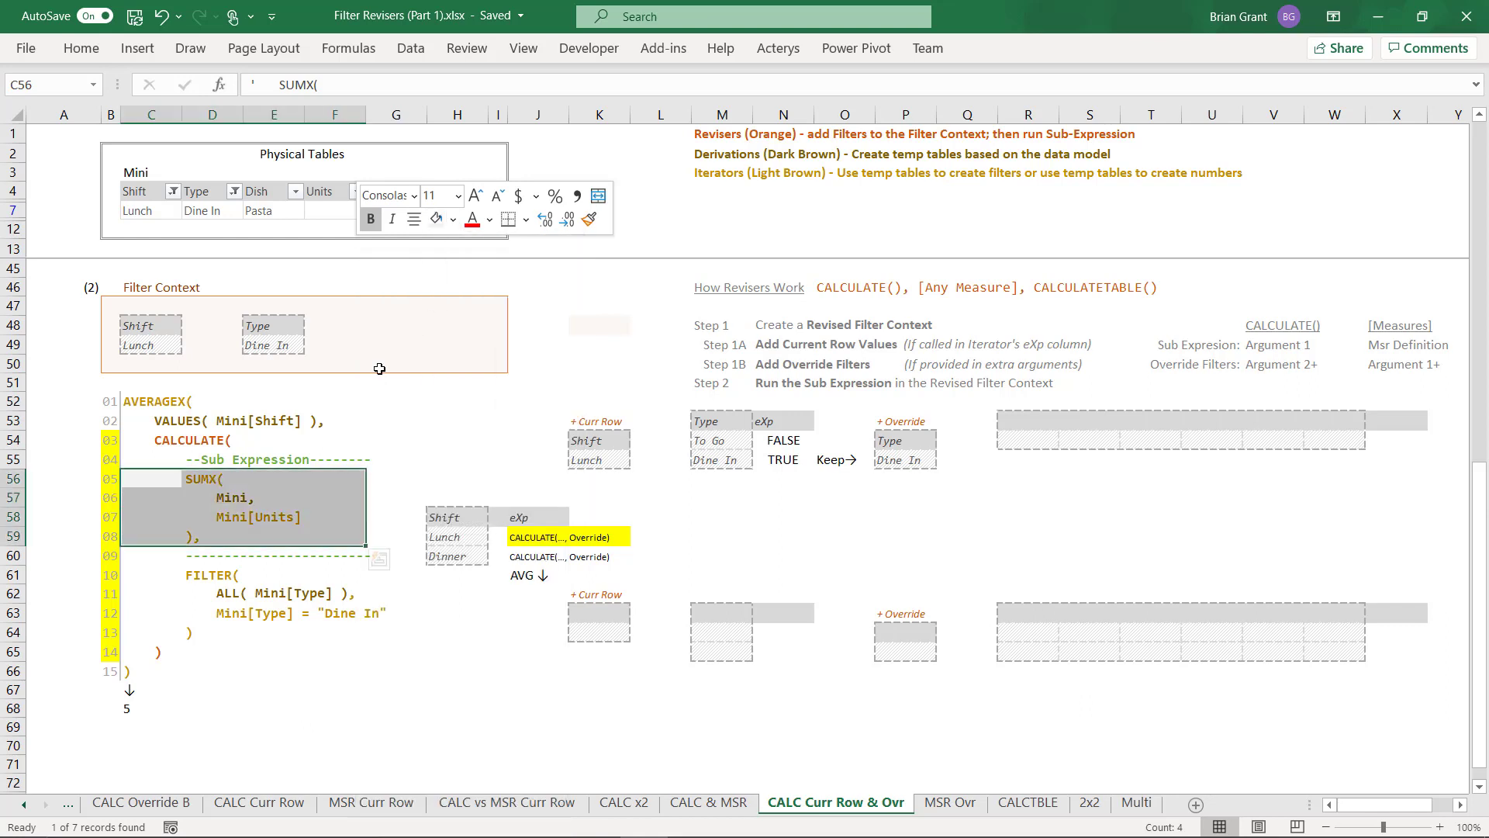
click(299, 490)
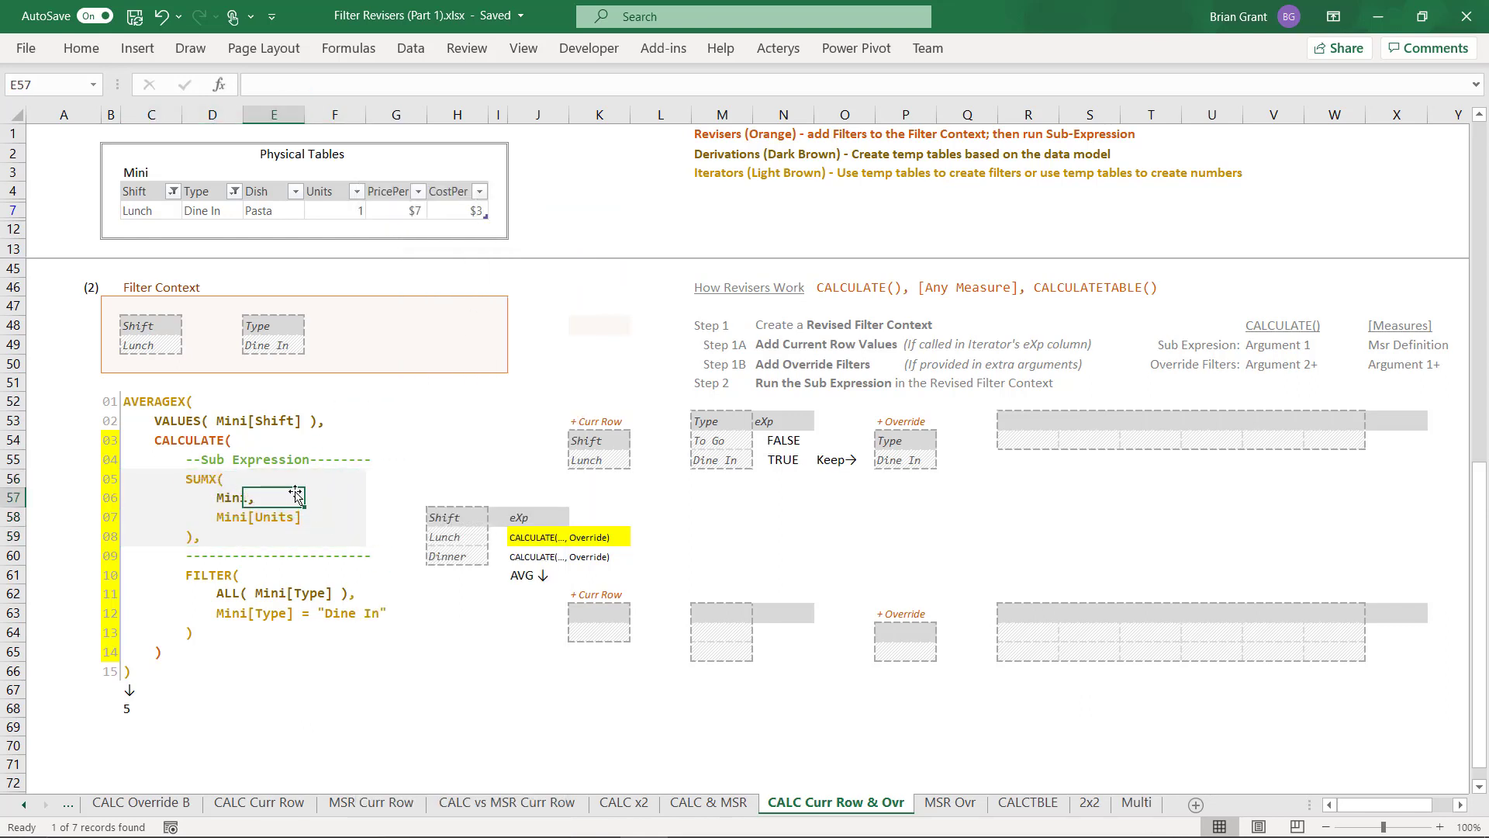
Step: Copy the filtered Mini table with its headers and paste it as values only into the temp table at R53:W54
click(142, 495)
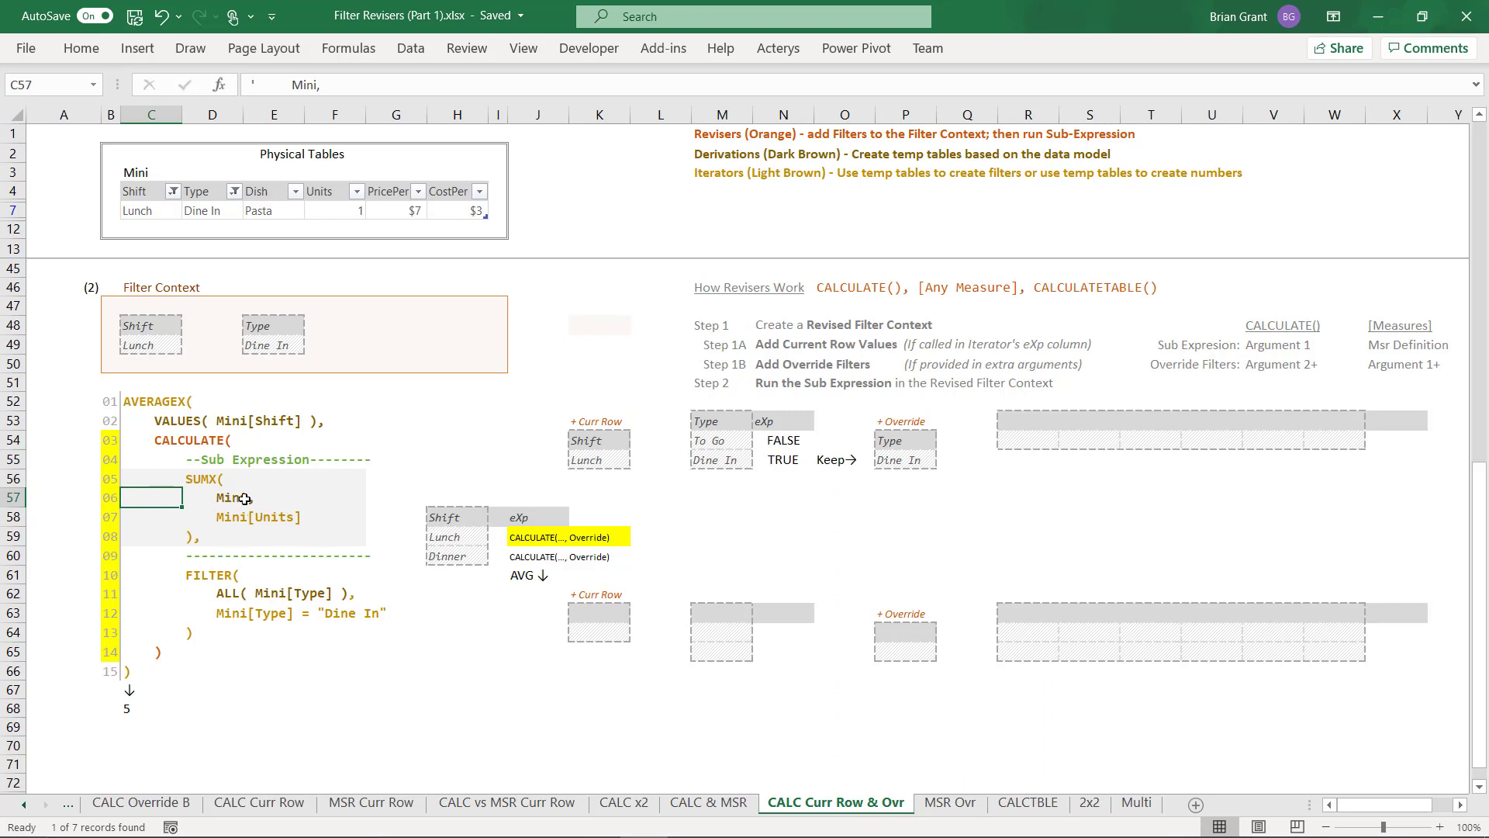
drag(138, 190, 445, 210)
key(ctrl+c)
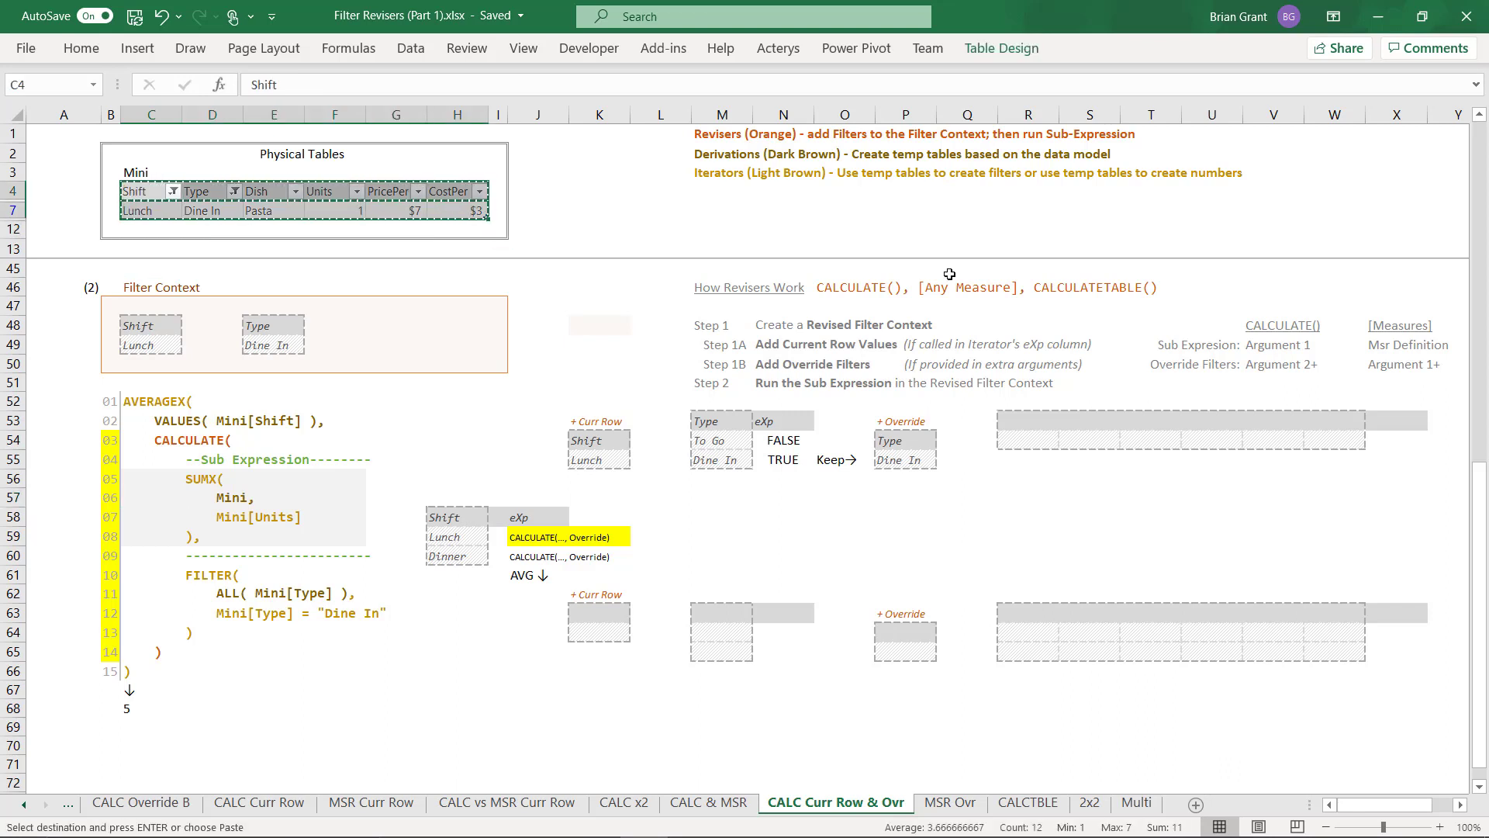
click(1031, 419)
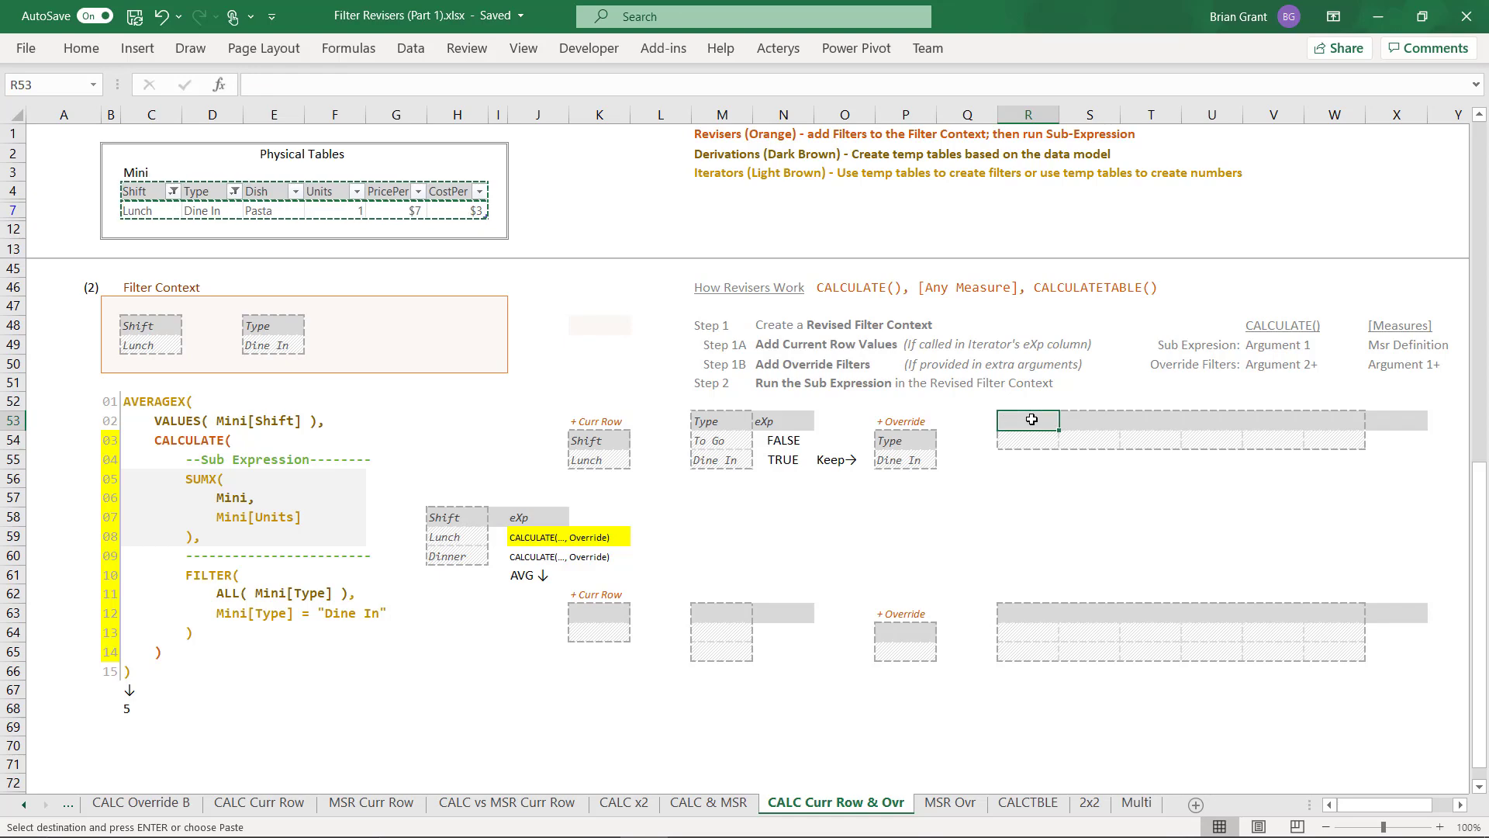
key(ctrl+alt+v)
click(820, 398)
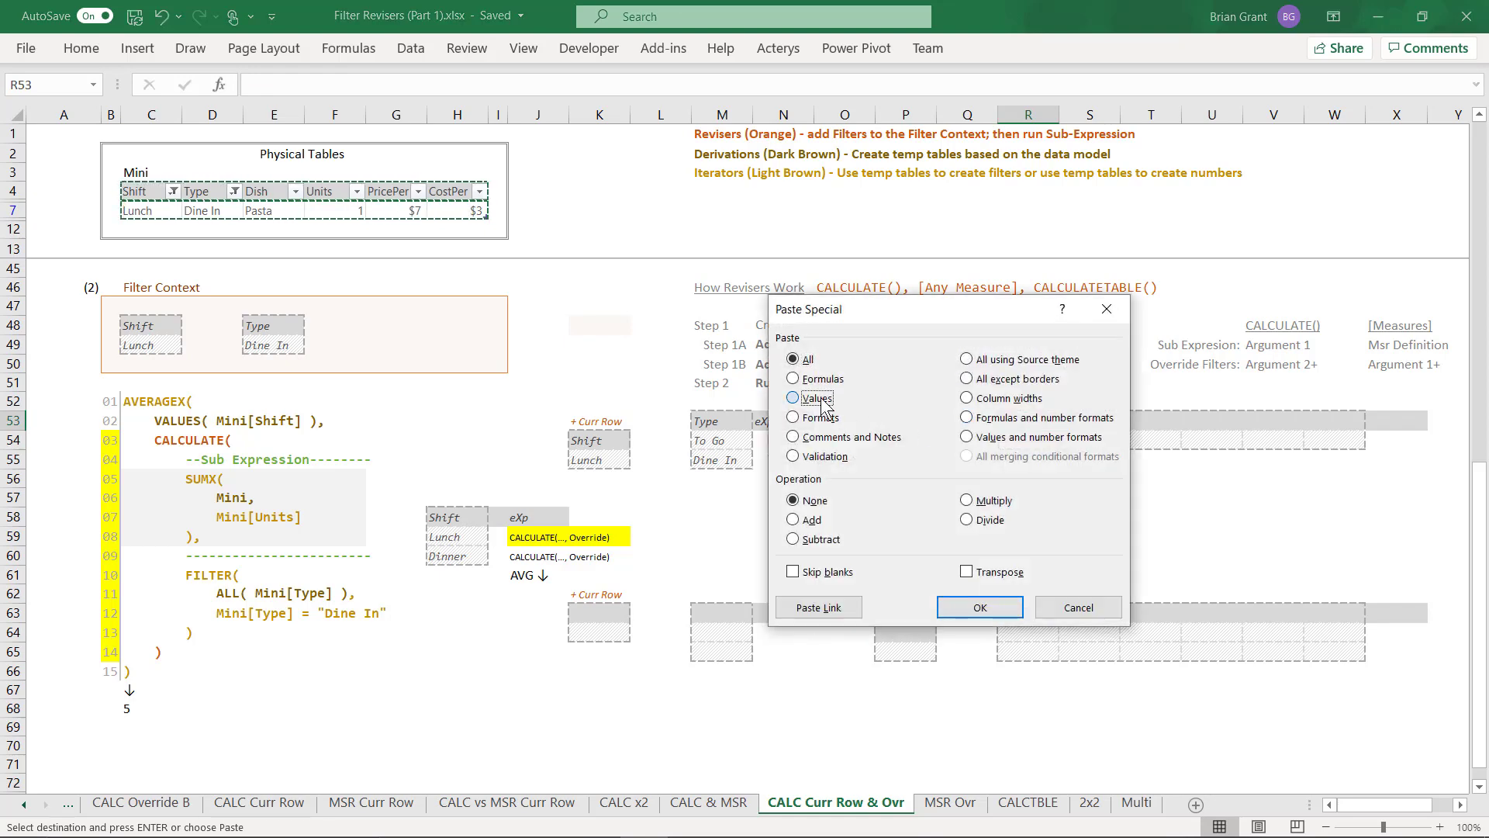
click(978, 608)
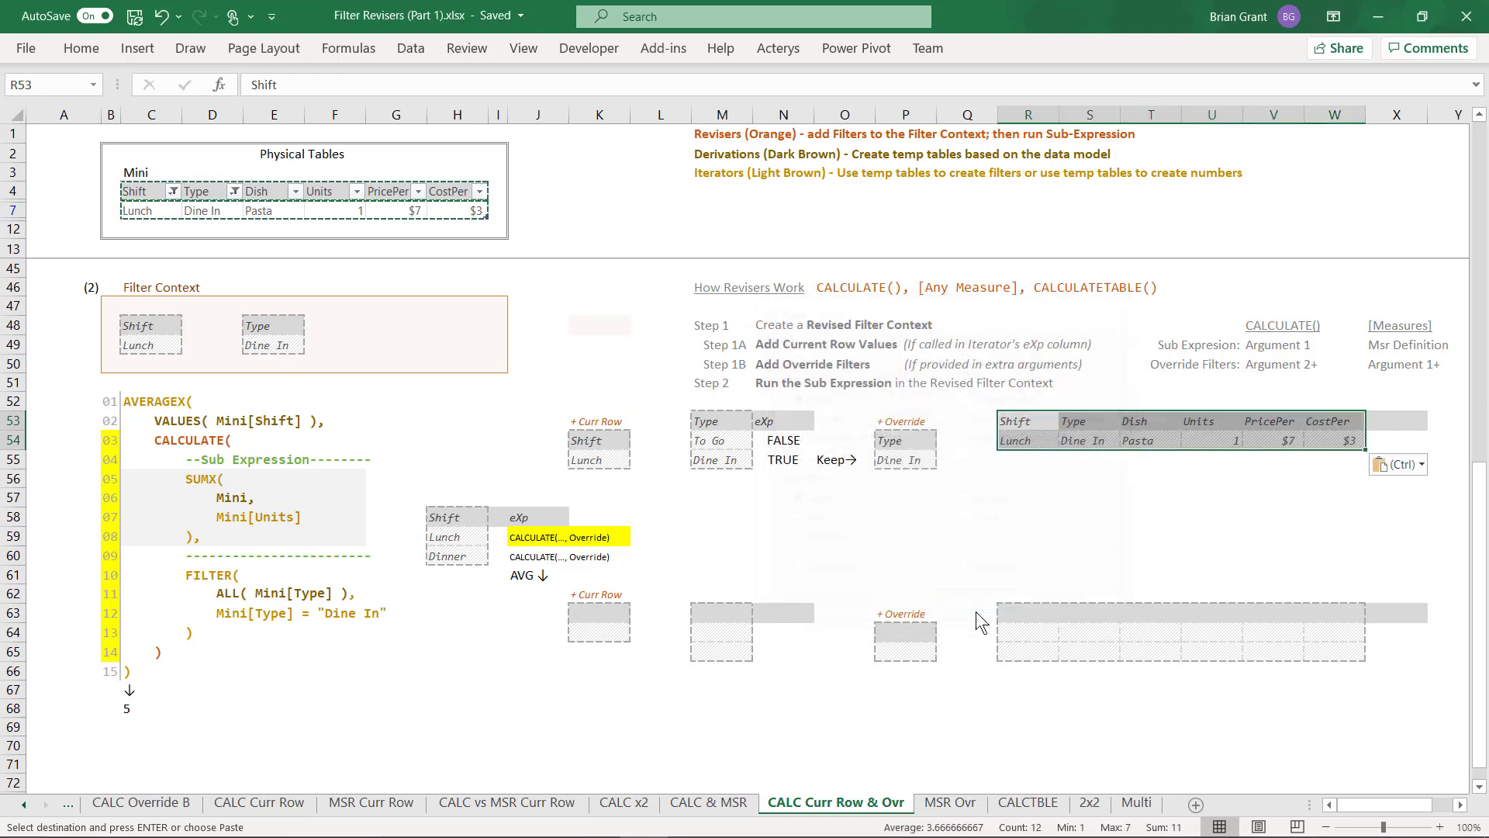
click(1109, 493)
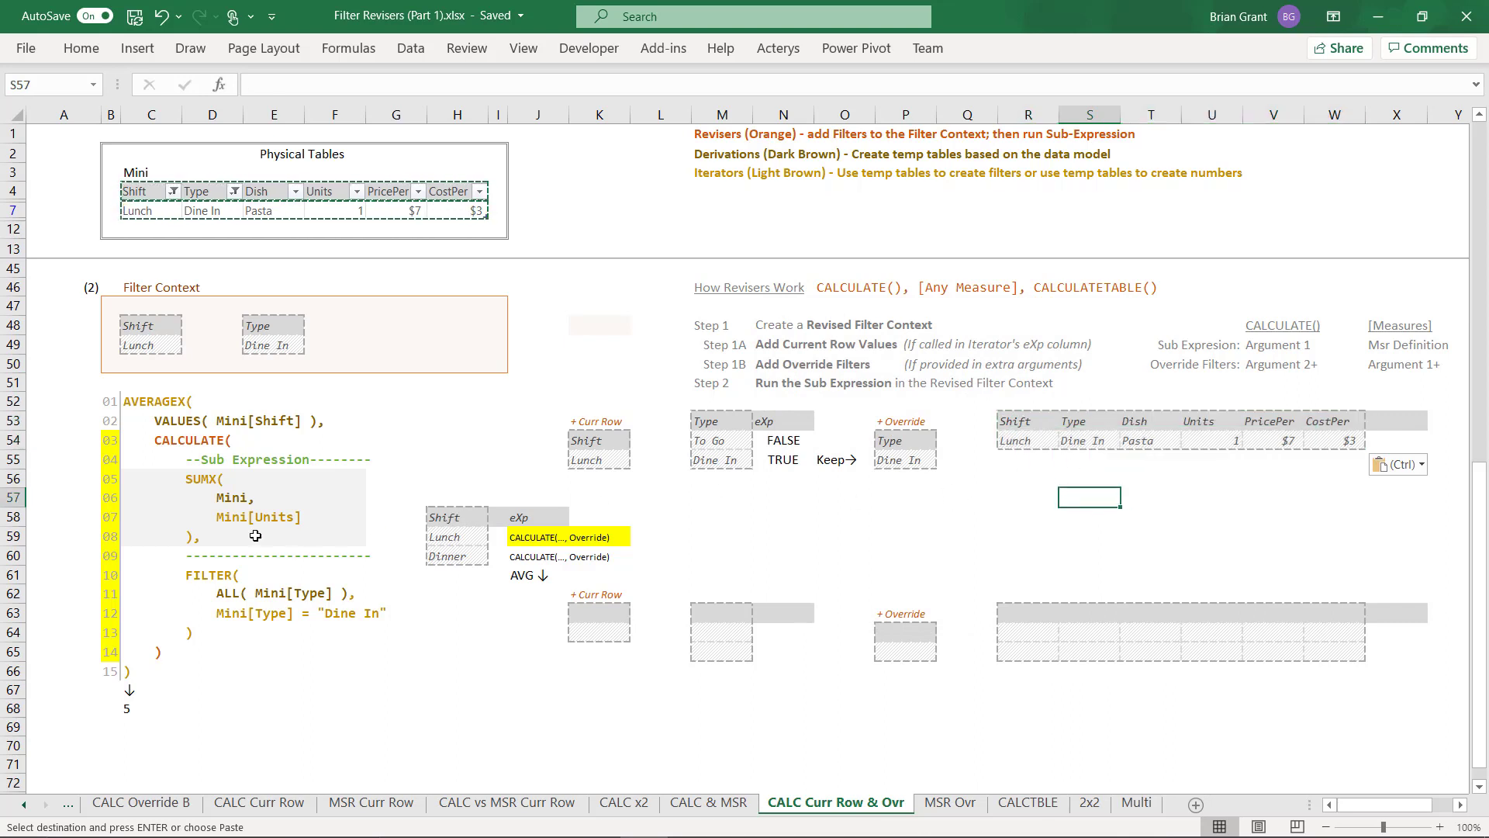
Step: Add the eXp column header in X53 beside the pasted SUMX temp table
click(1398, 419)
text(eXp)
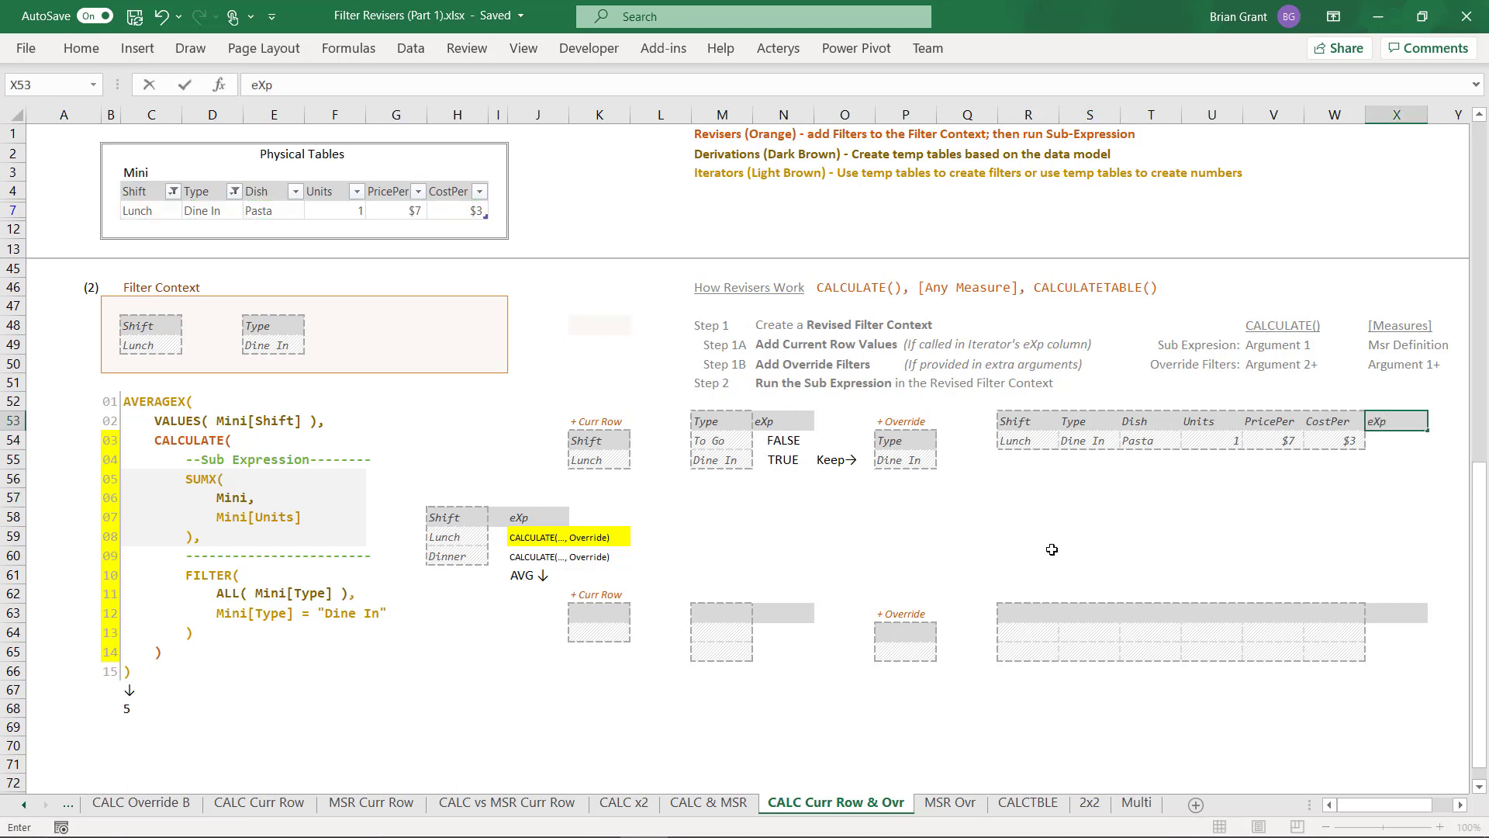
key(Return)
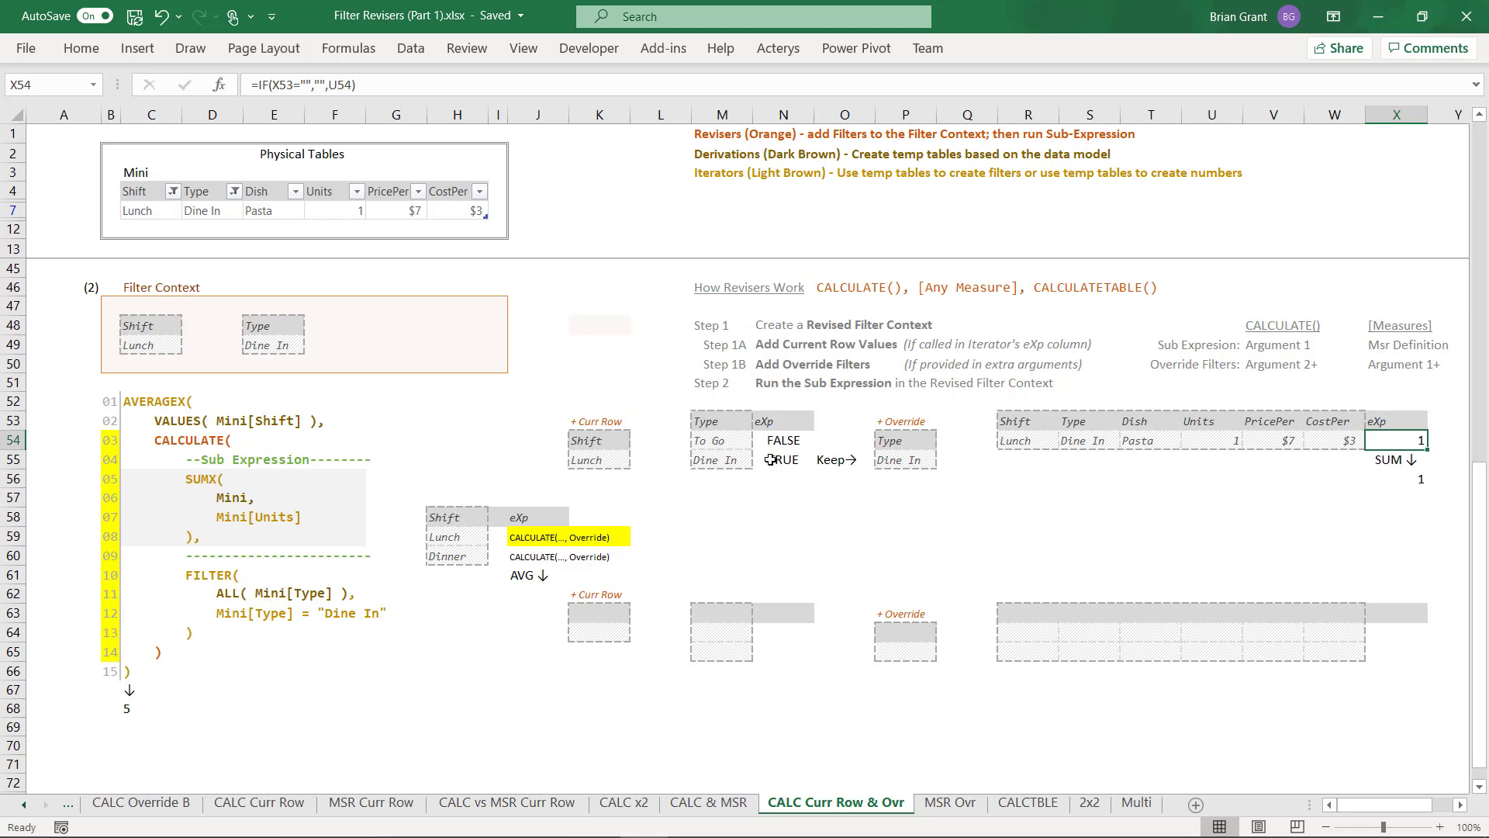
Step: Set the Lunch row's CALCULATE result in J59 to 1
click(516, 539)
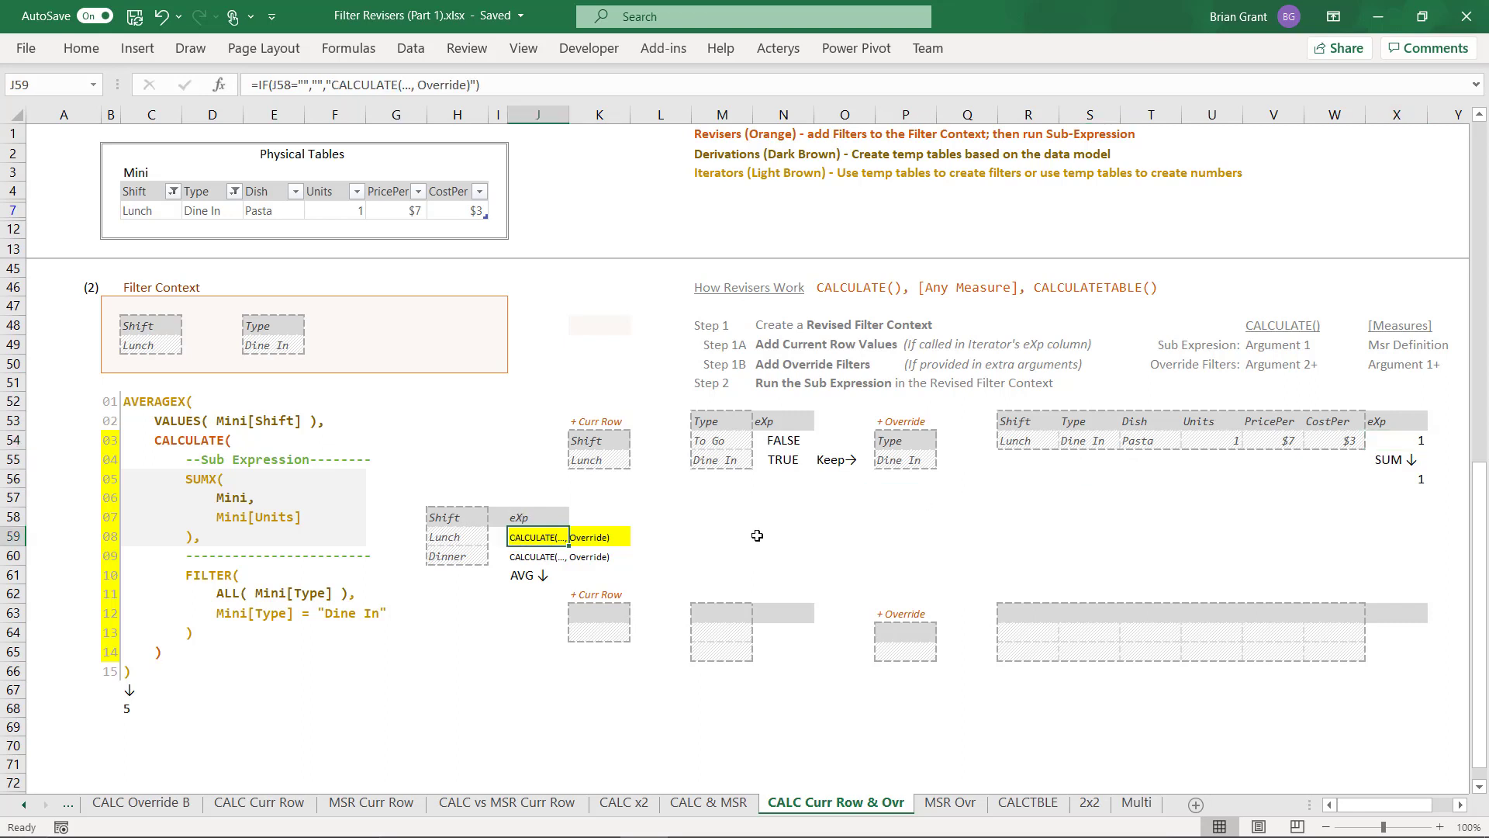
text(1)
key(ctrl+Return)
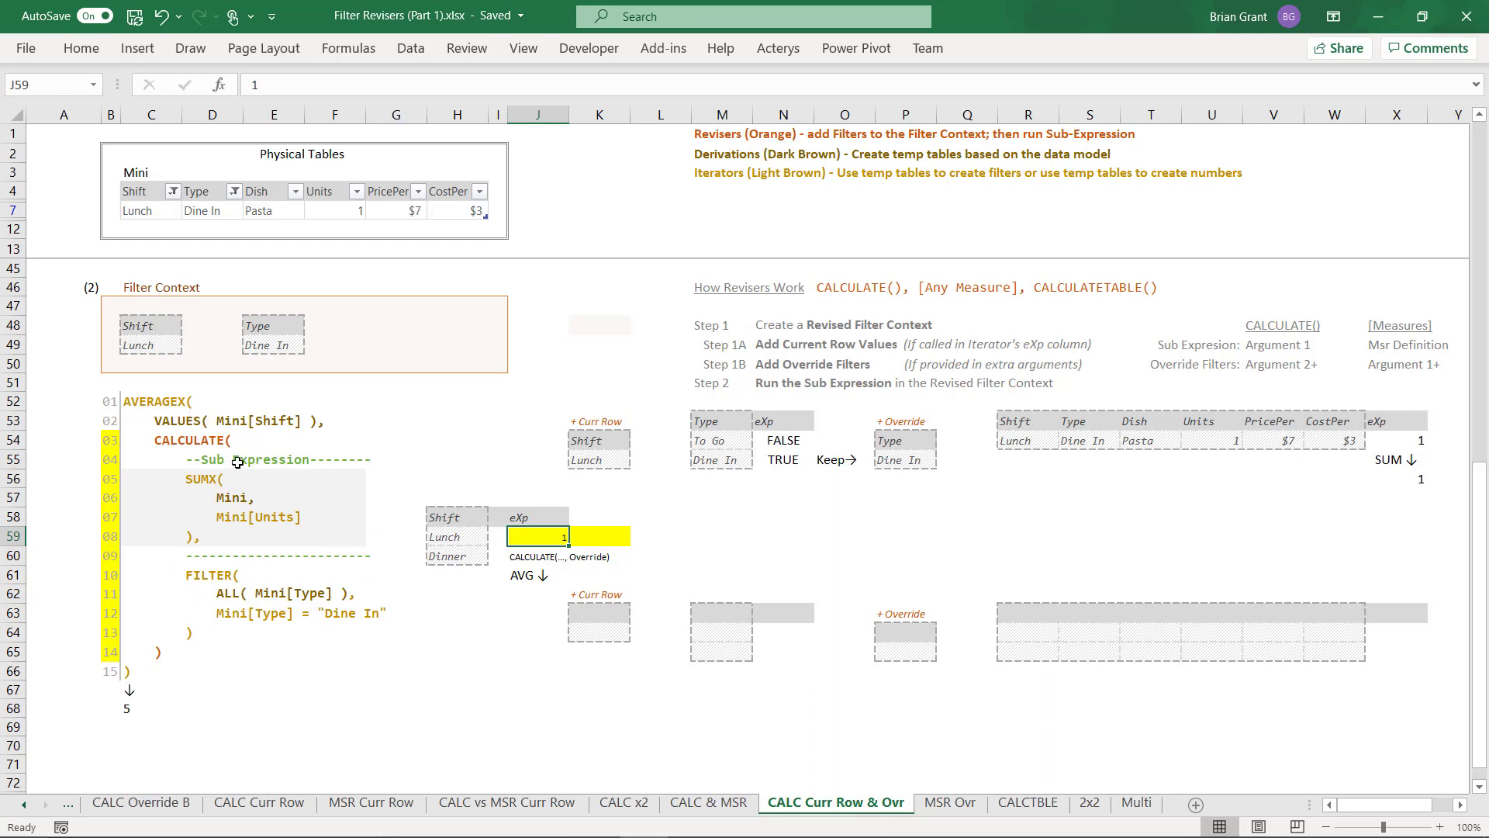
Step: Clear the Shift and Type filters from the Filter Context box by pasting blank cell K48 over C48:E49
click(607, 330)
key(ctrl+c)
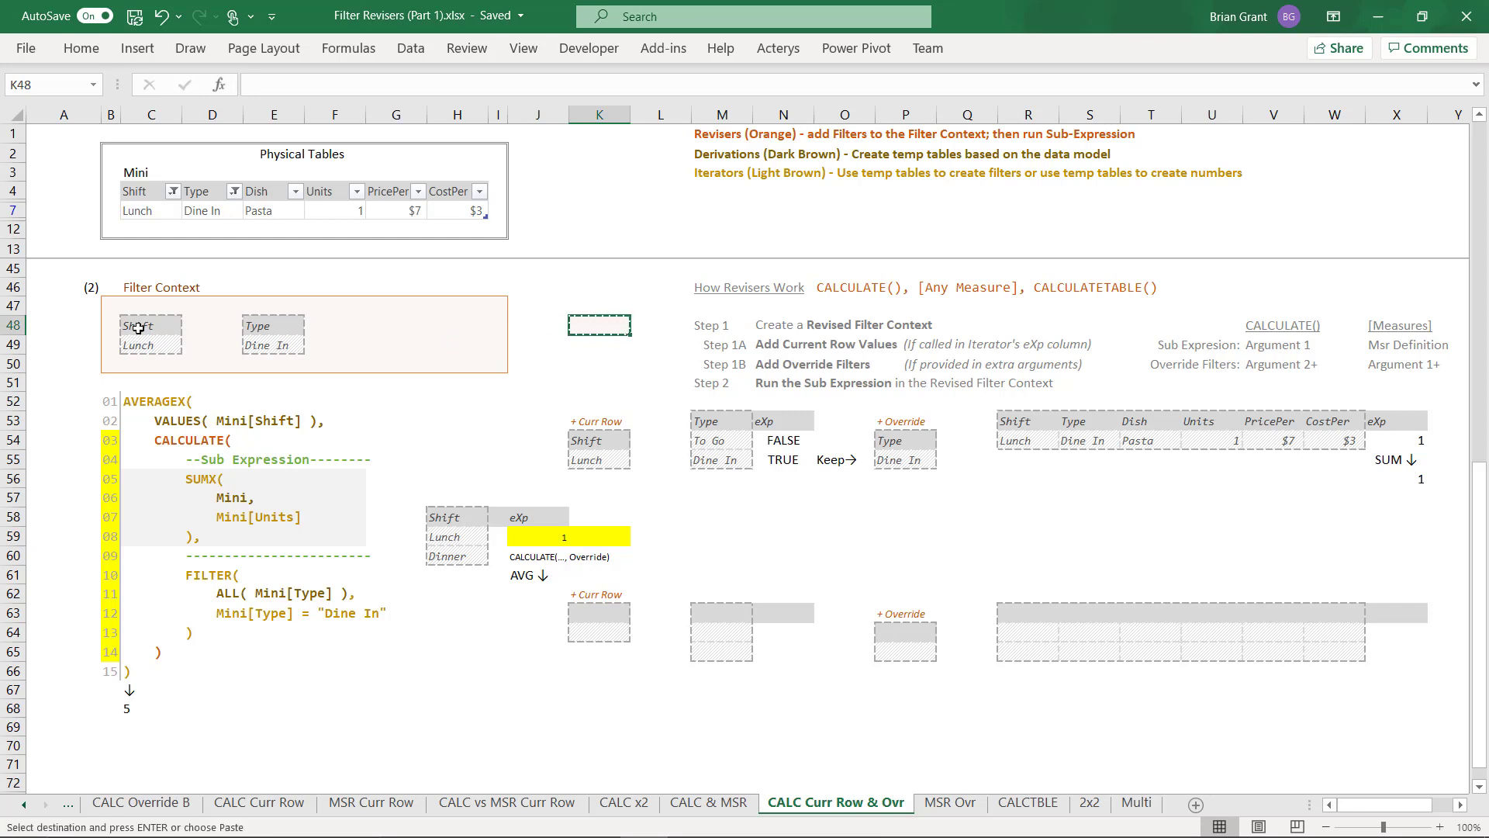
drag(193, 328, 283, 348)
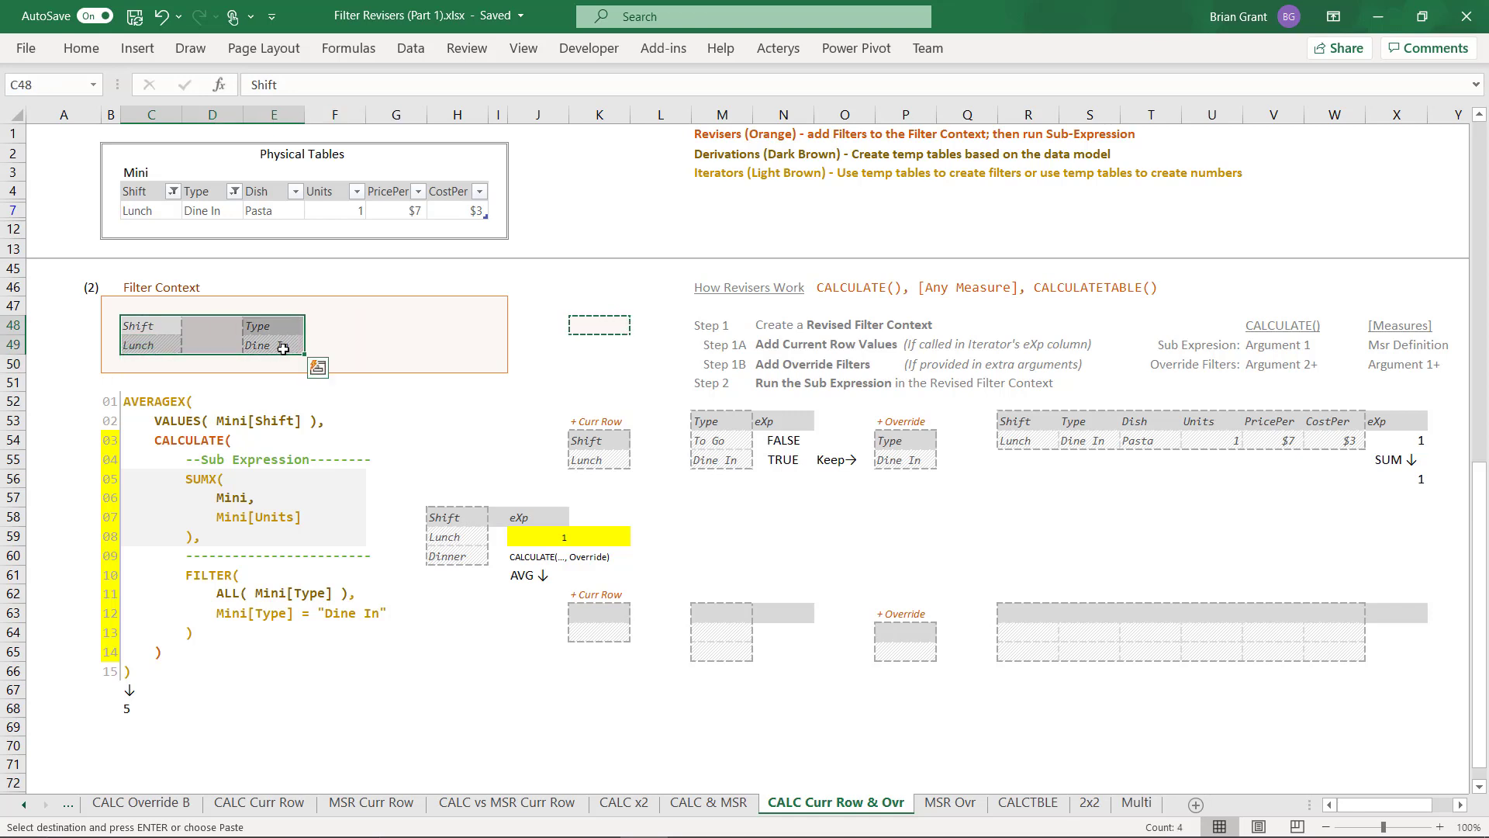
key(ctrl+v)
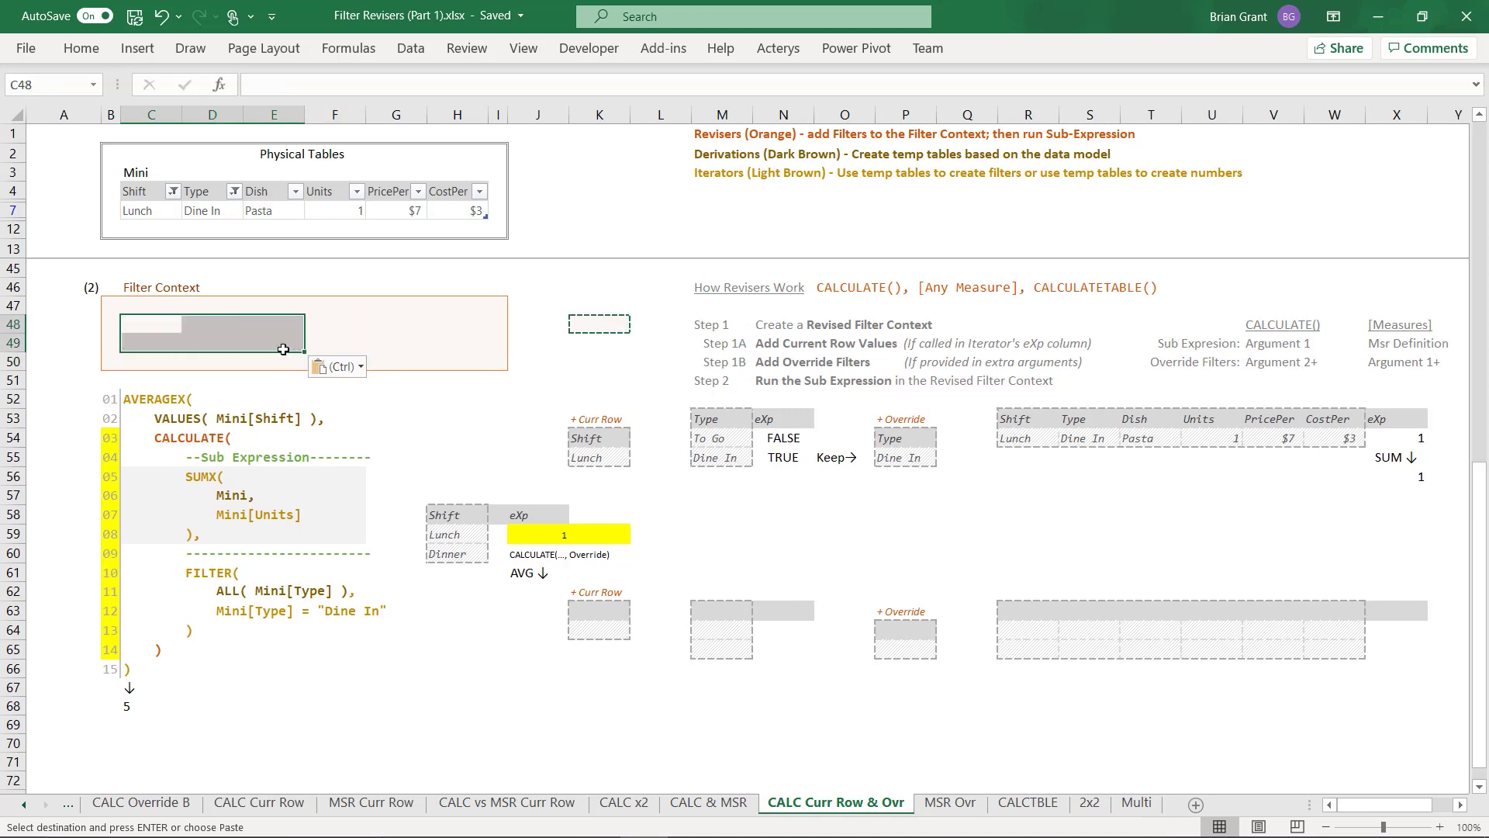
Step: Restore all rows of the Mini table by including Dinner in the Shift filter and To Go in the Type filter
click(175, 192)
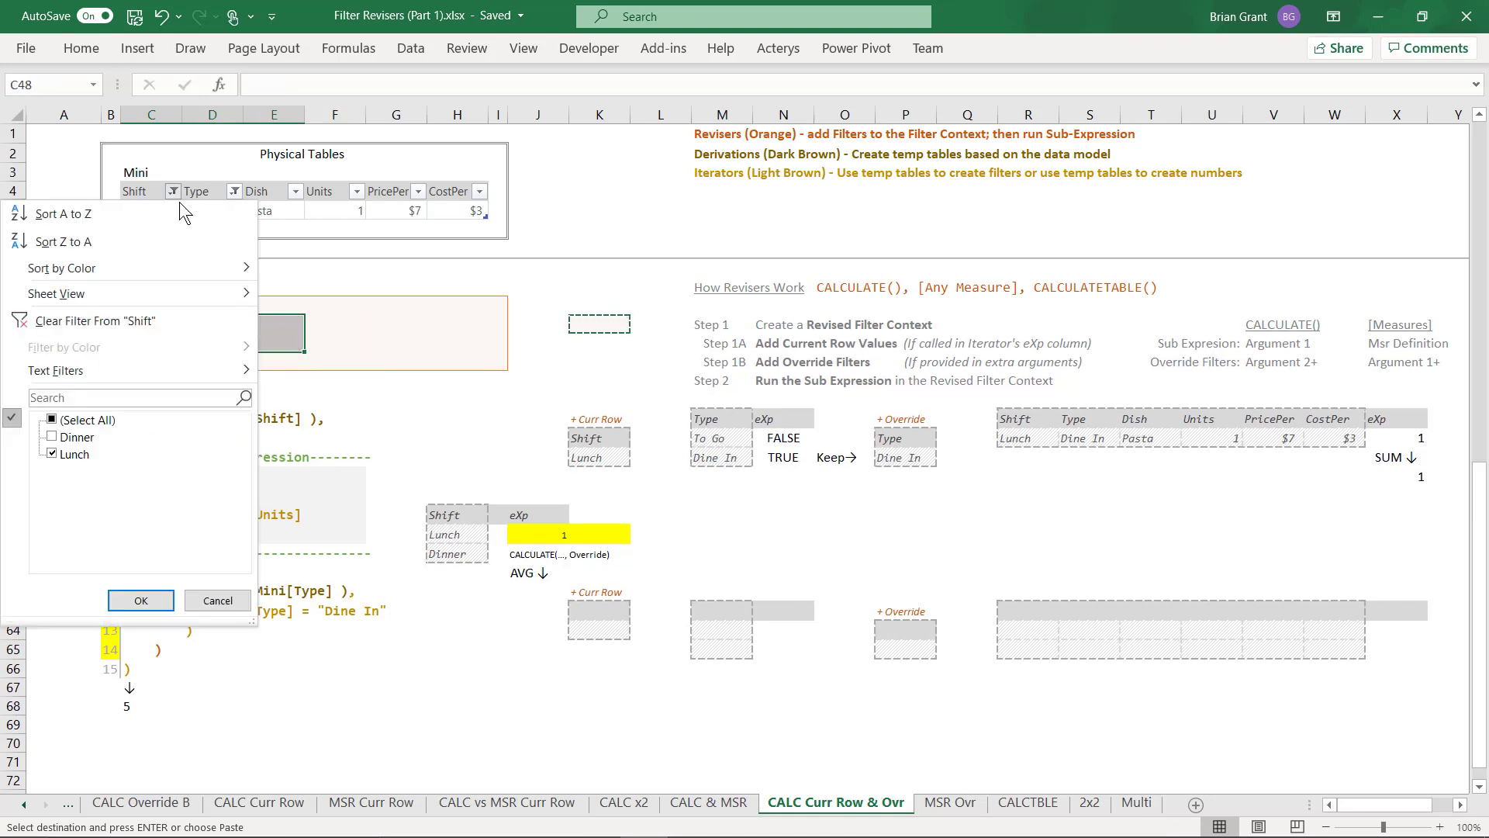
click(76, 436)
click(140, 600)
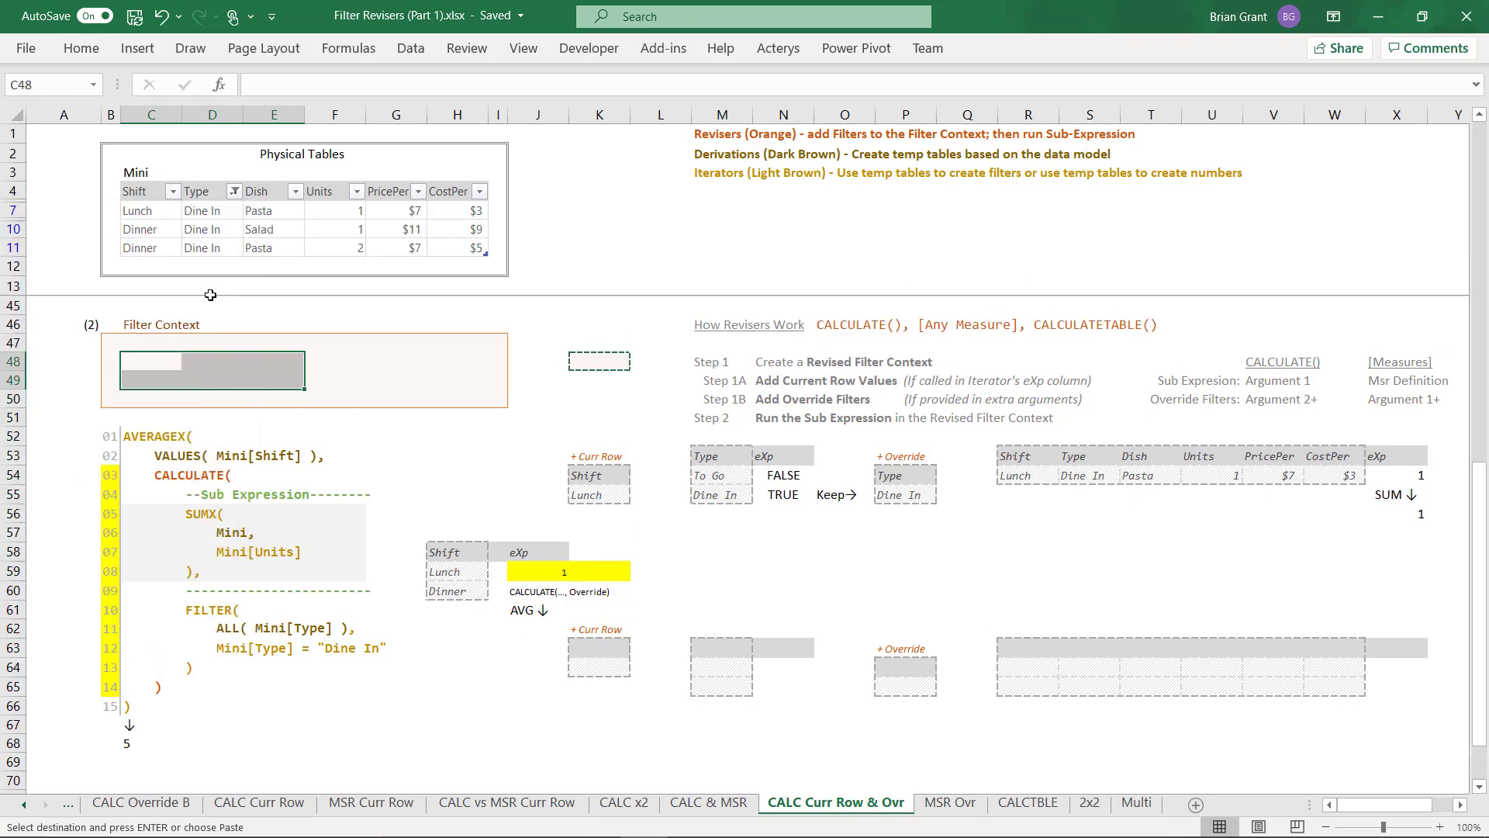
click(234, 192)
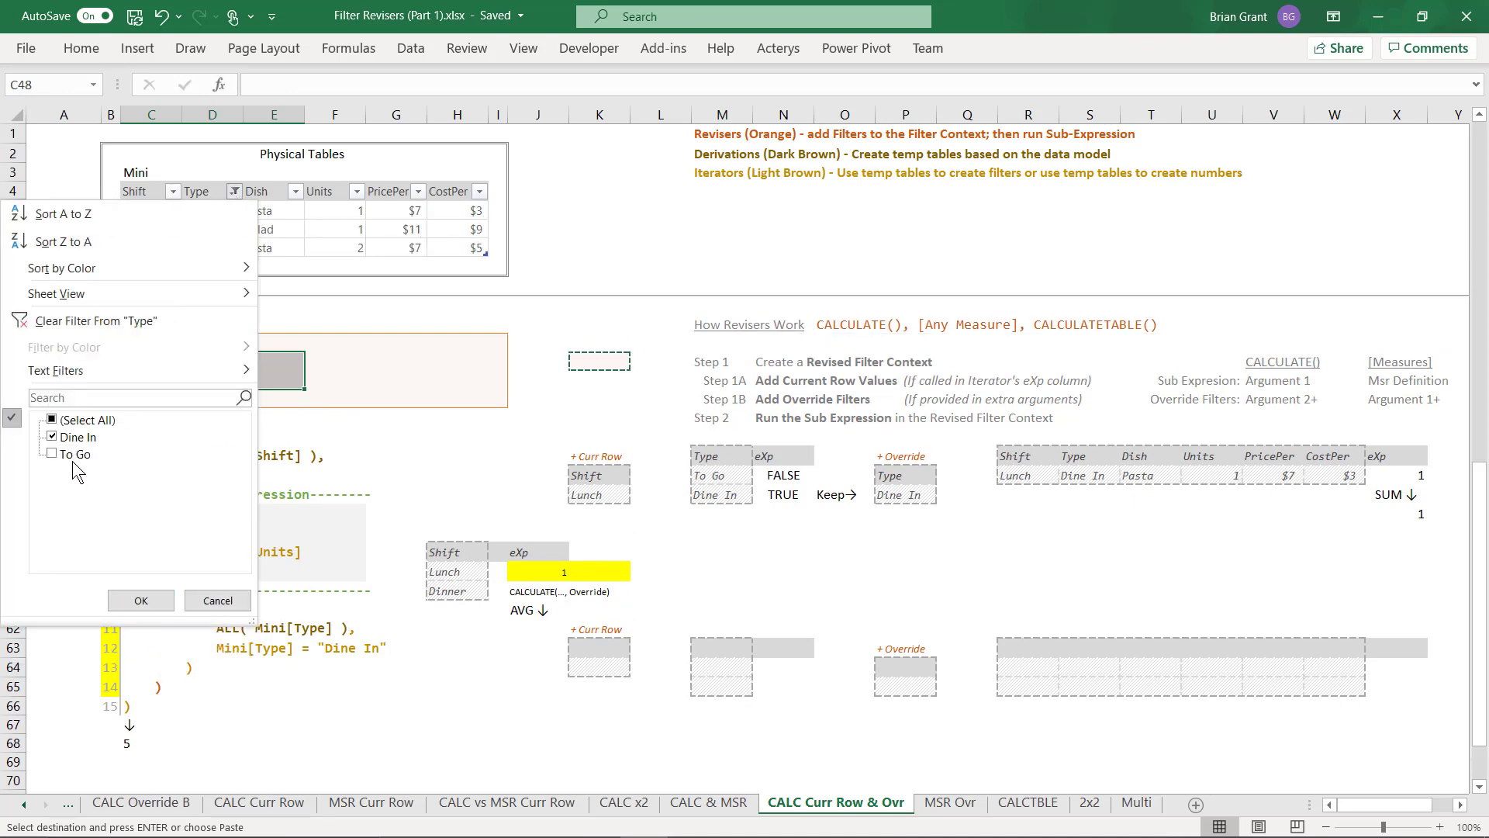
click(52, 453)
click(137, 605)
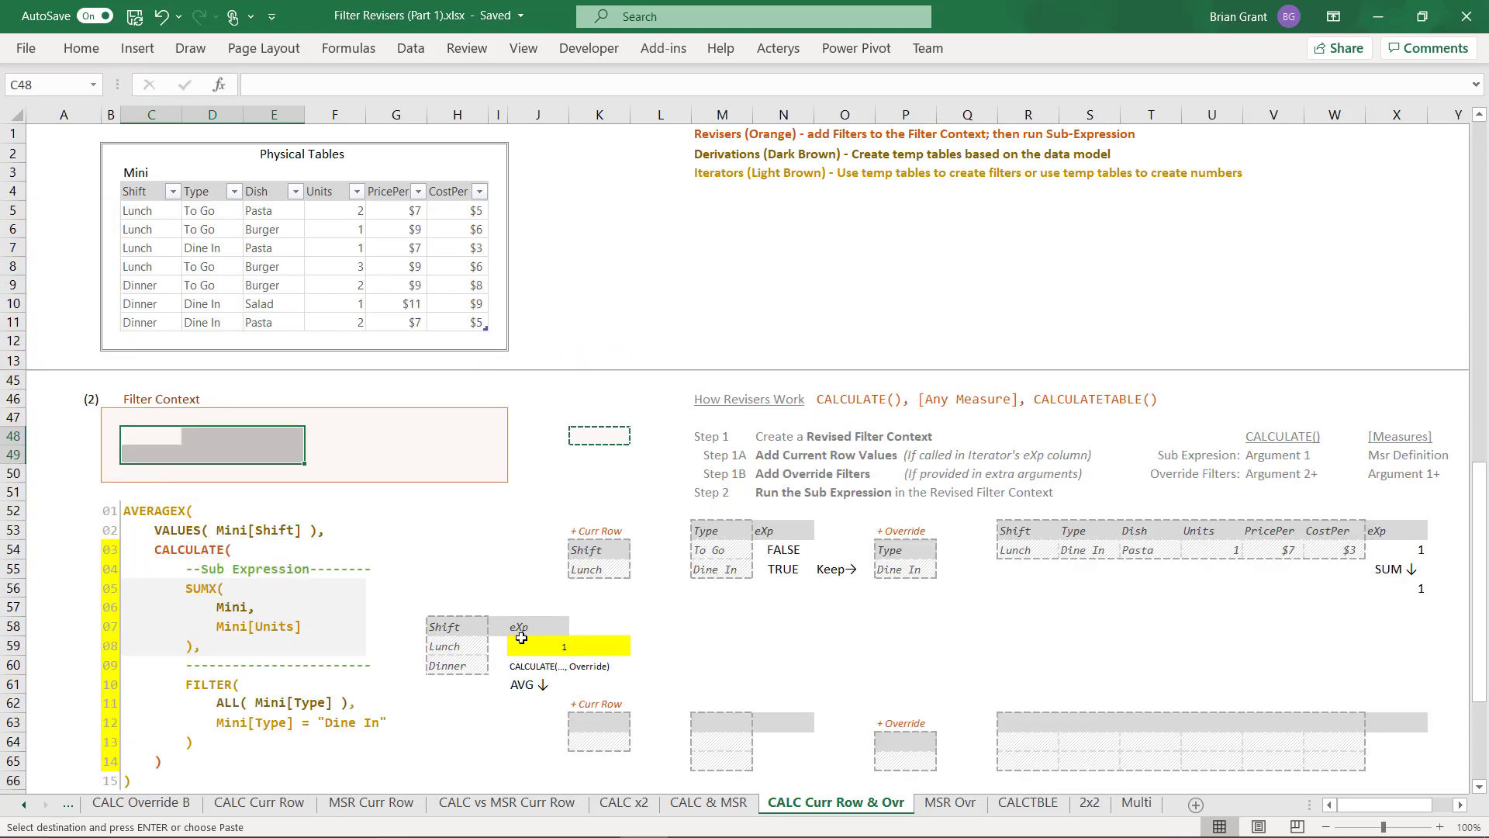
Step: Remove the yellow fill from the Lunch row's result cells J59:K59
click(707, 668)
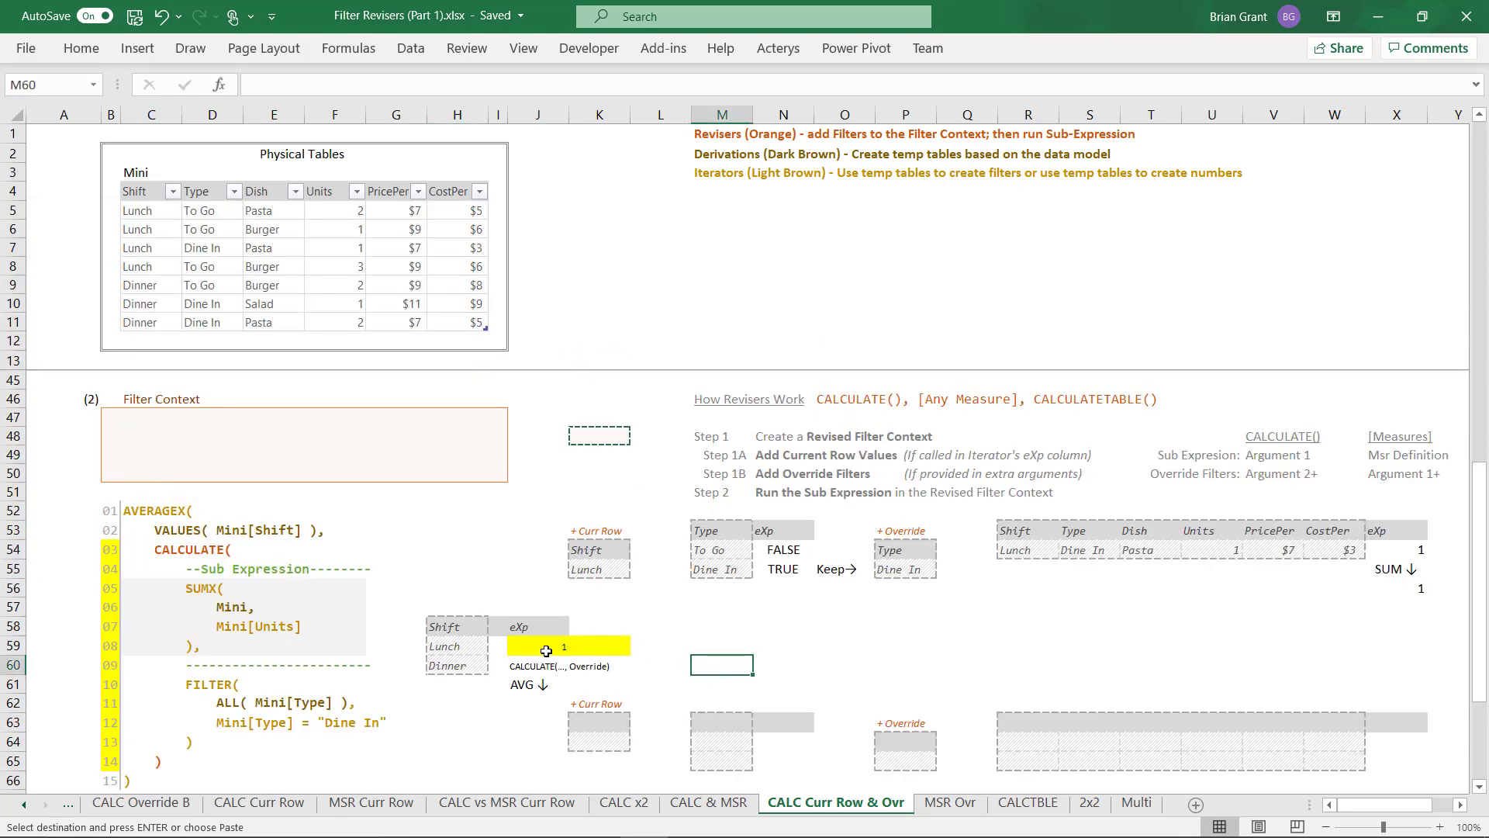
click(601, 649)
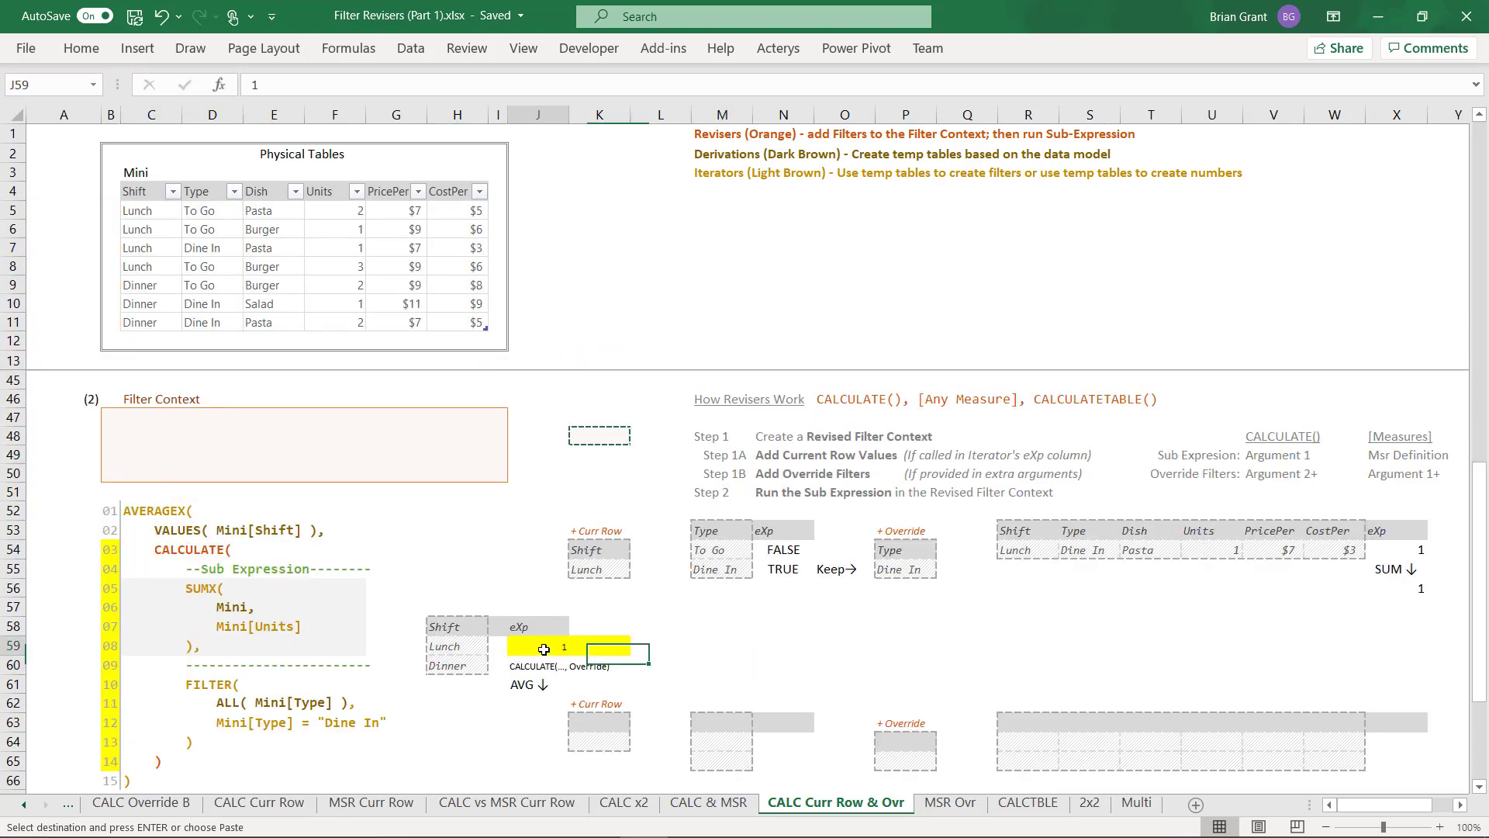
right_click(590, 646)
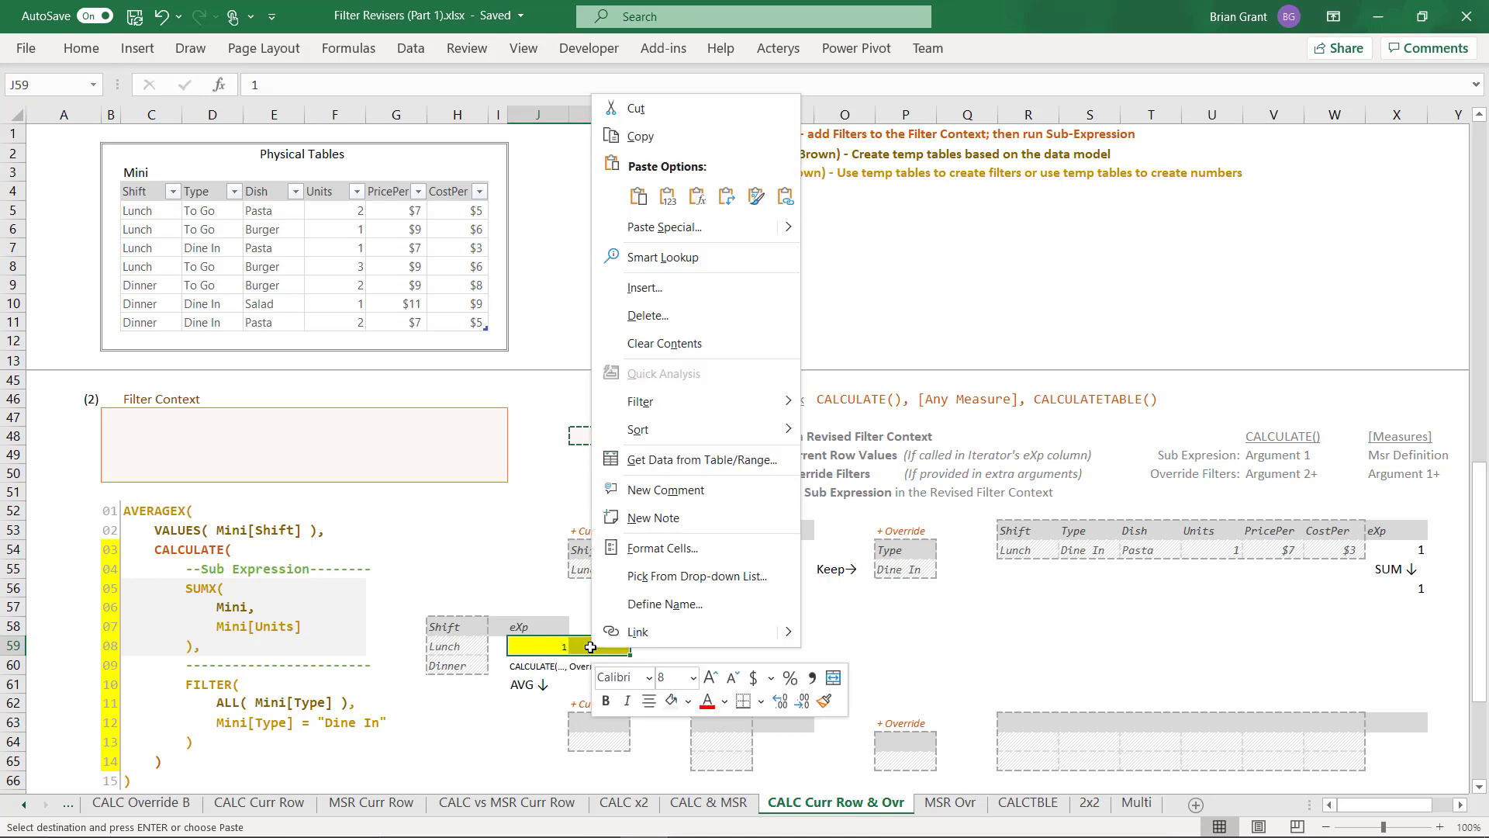
click(689, 701)
click(689, 701)
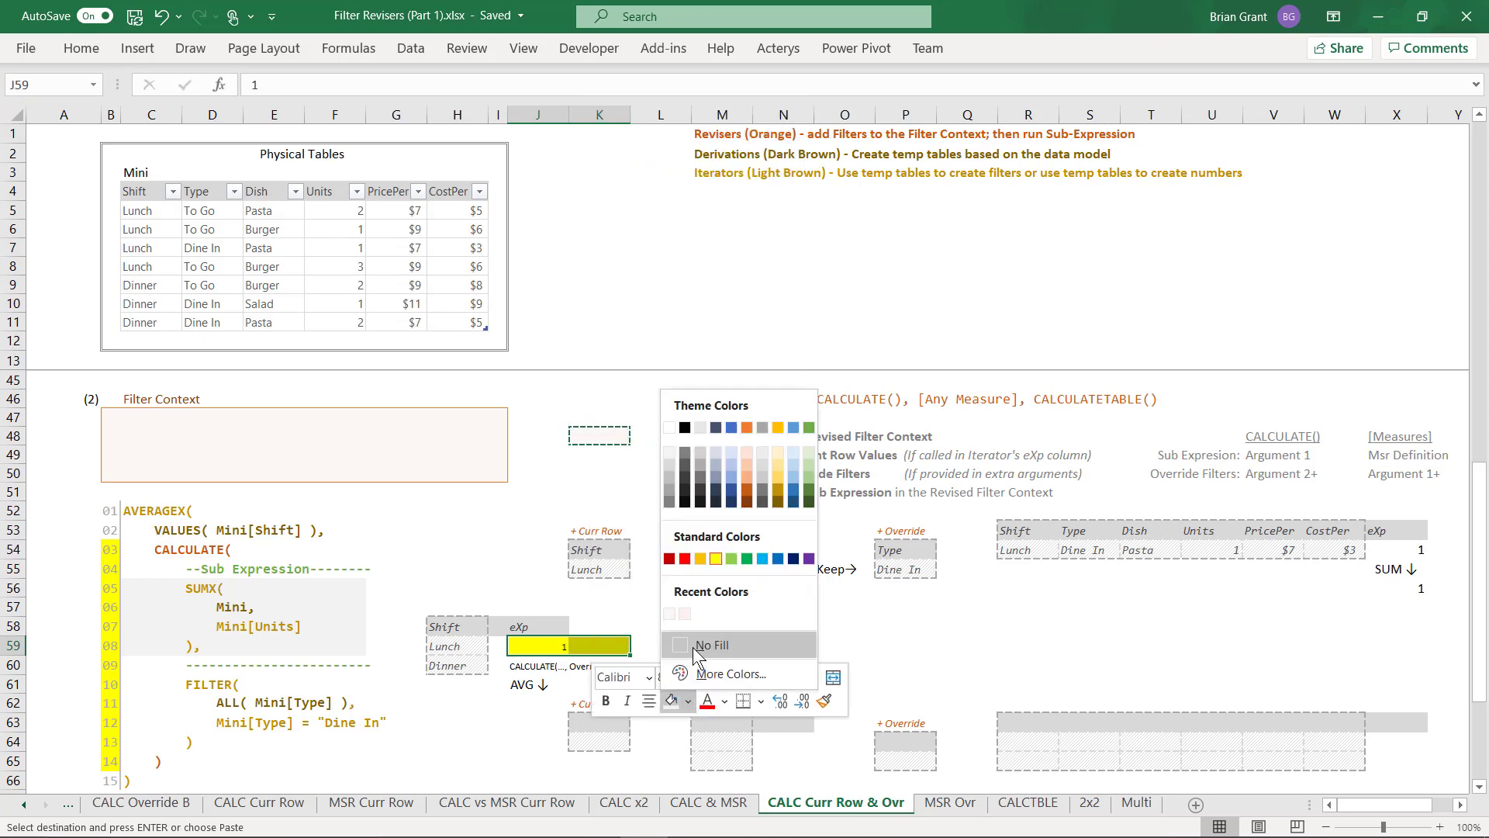
click(702, 668)
Step: Highlight the Dinner row's CALCULATE expression in J60:K60 with yellow fill
click(538, 665)
click(638, 657)
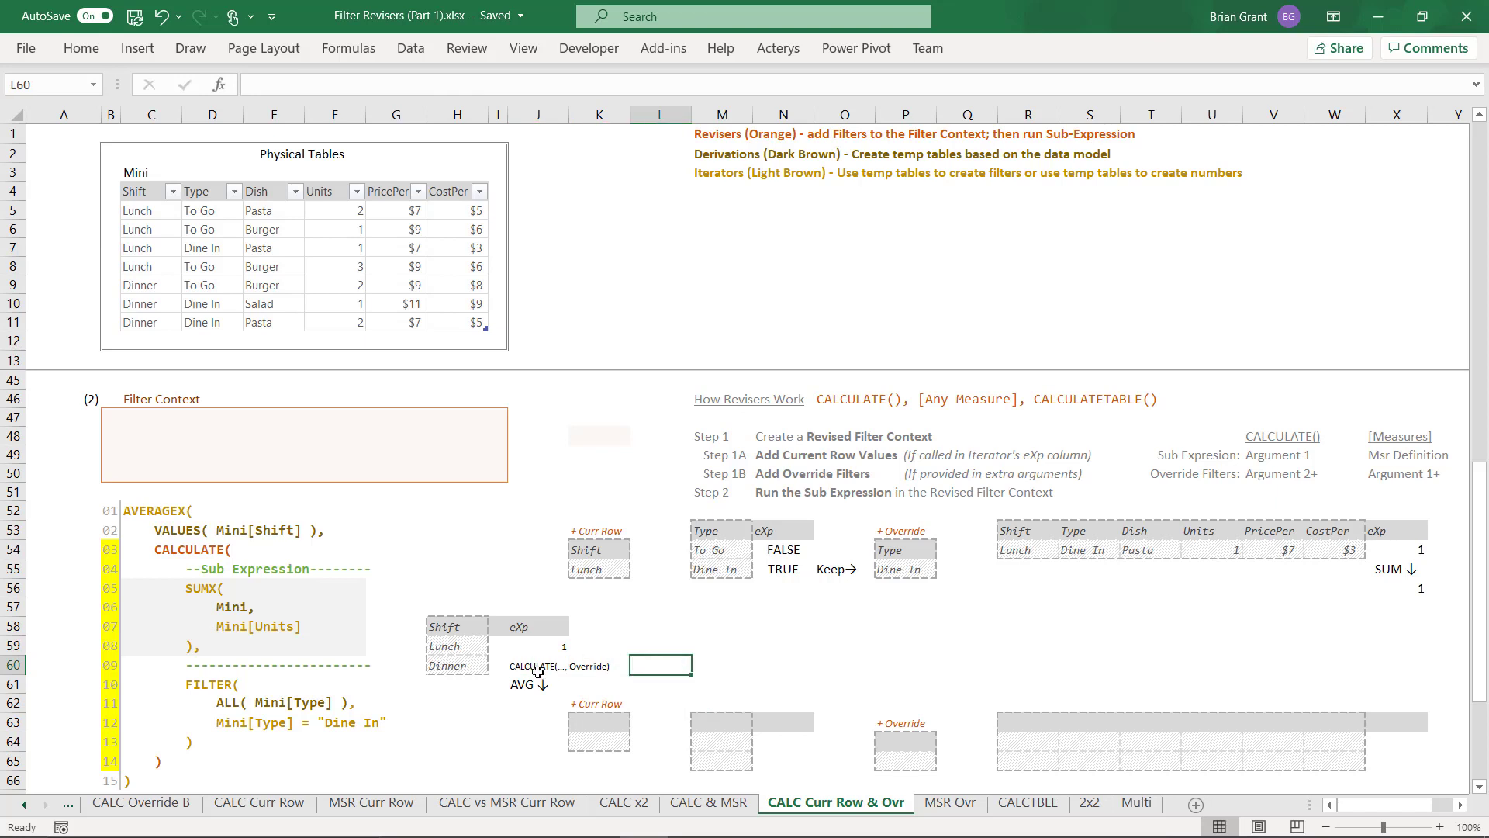
drag(543, 665, 594, 656)
right_click(594, 661)
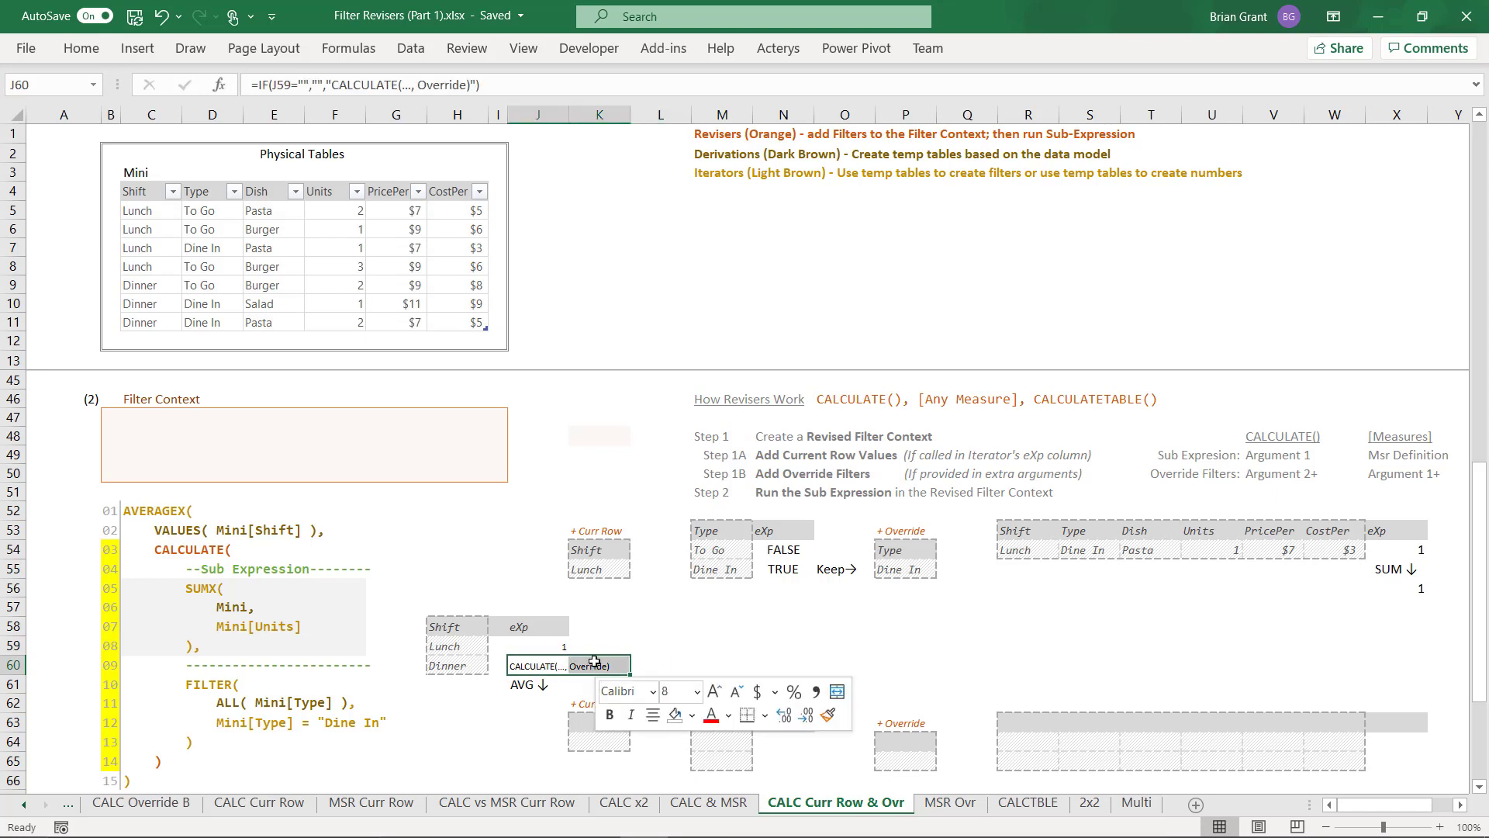
click(694, 716)
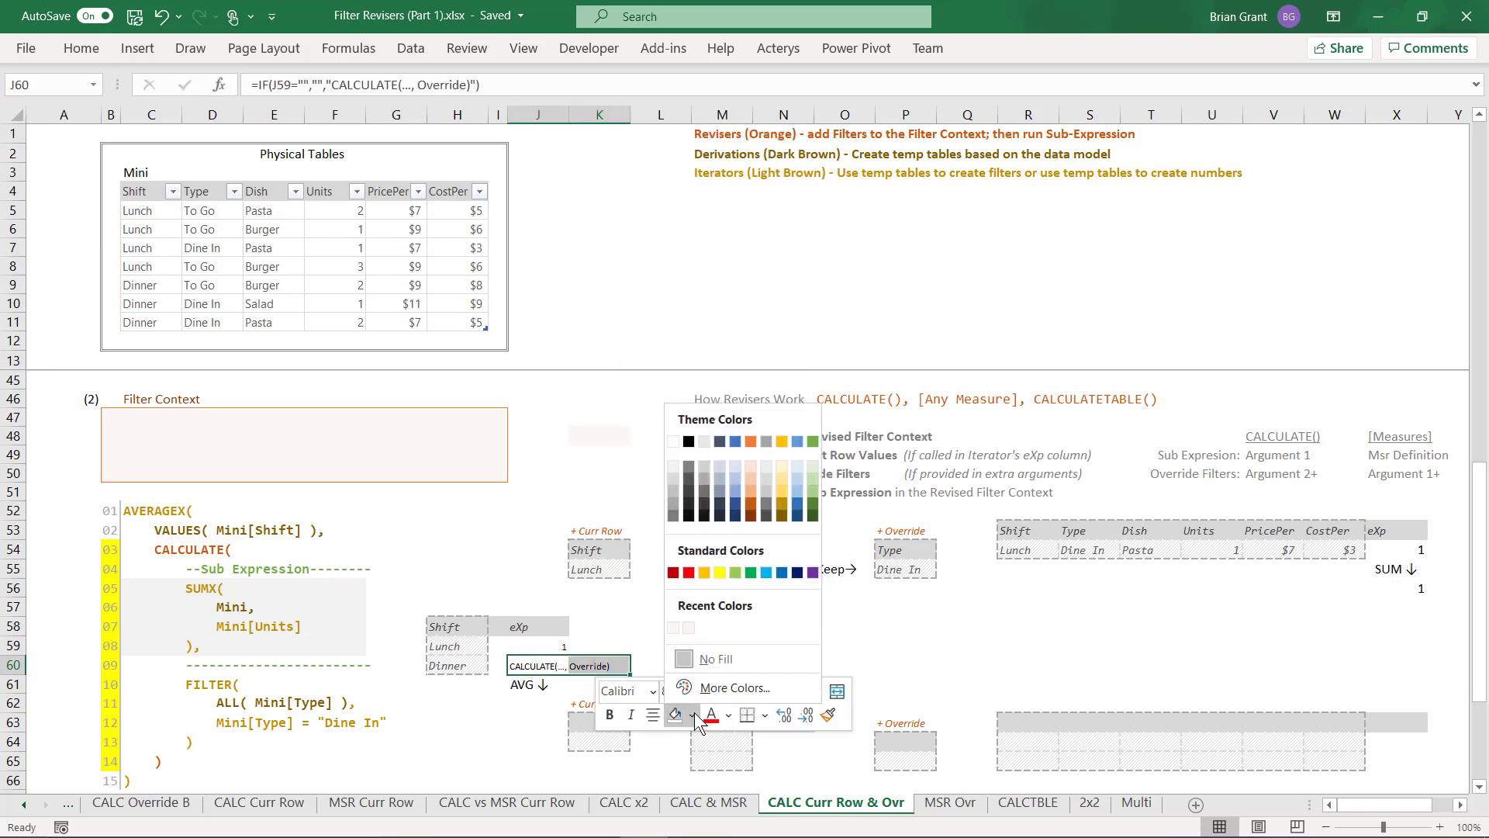
click(721, 574)
click(696, 660)
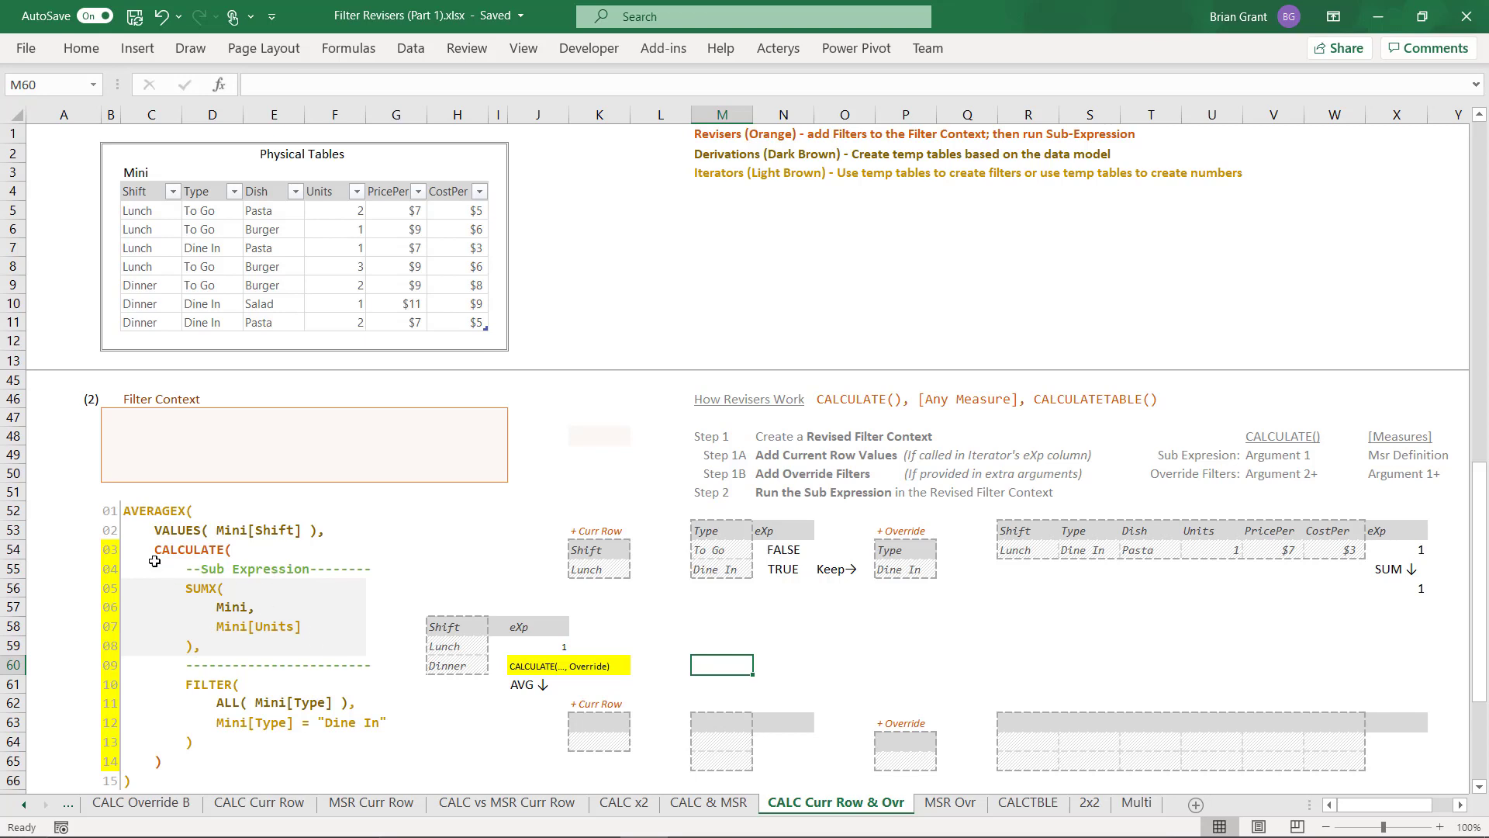
Step: Shade the SUMX sub expression in C56:F59 with a light blue fill
drag(130, 588, 372, 657)
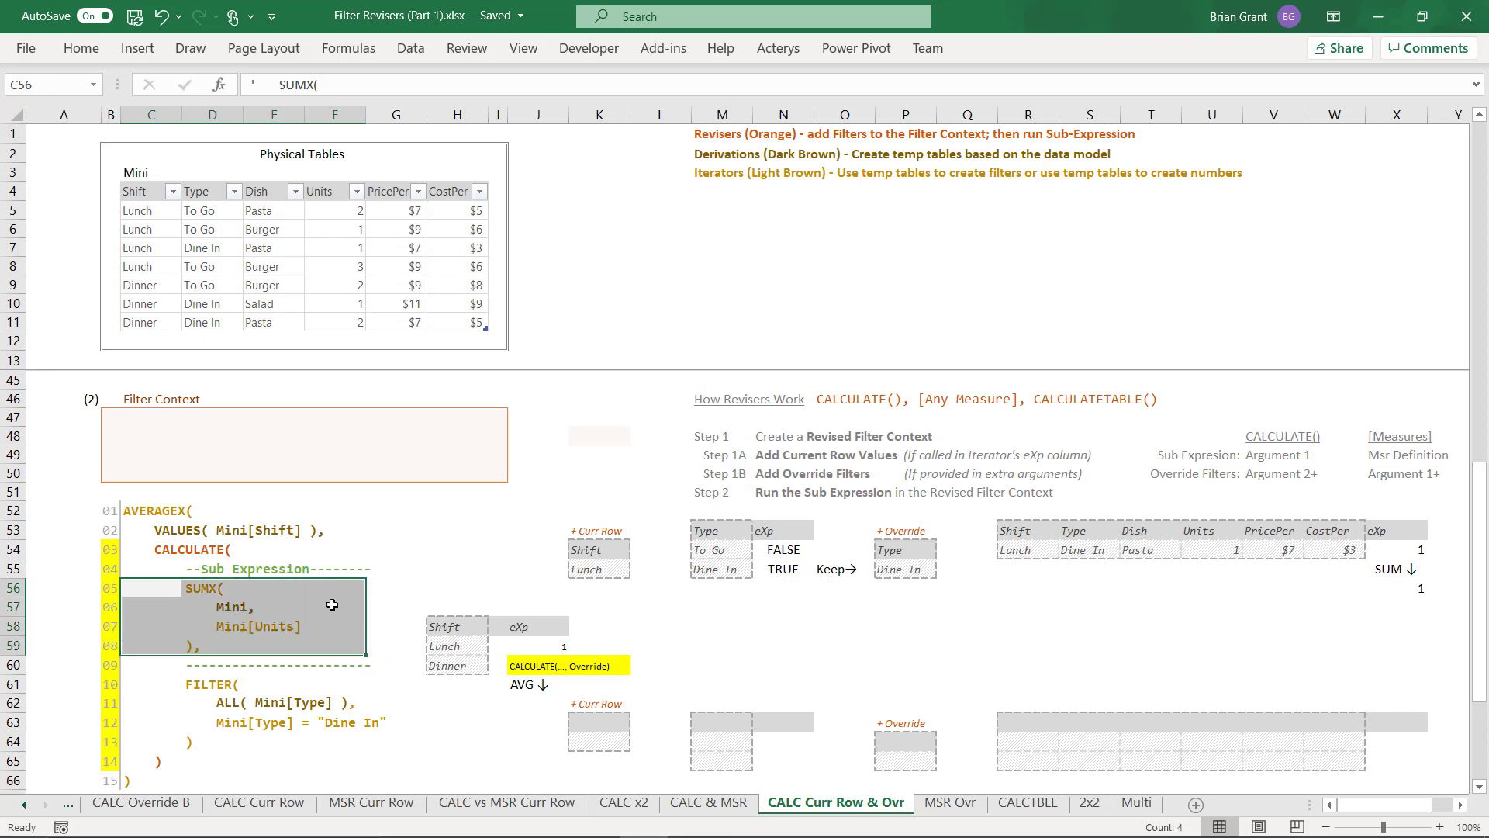
right_click(333, 605)
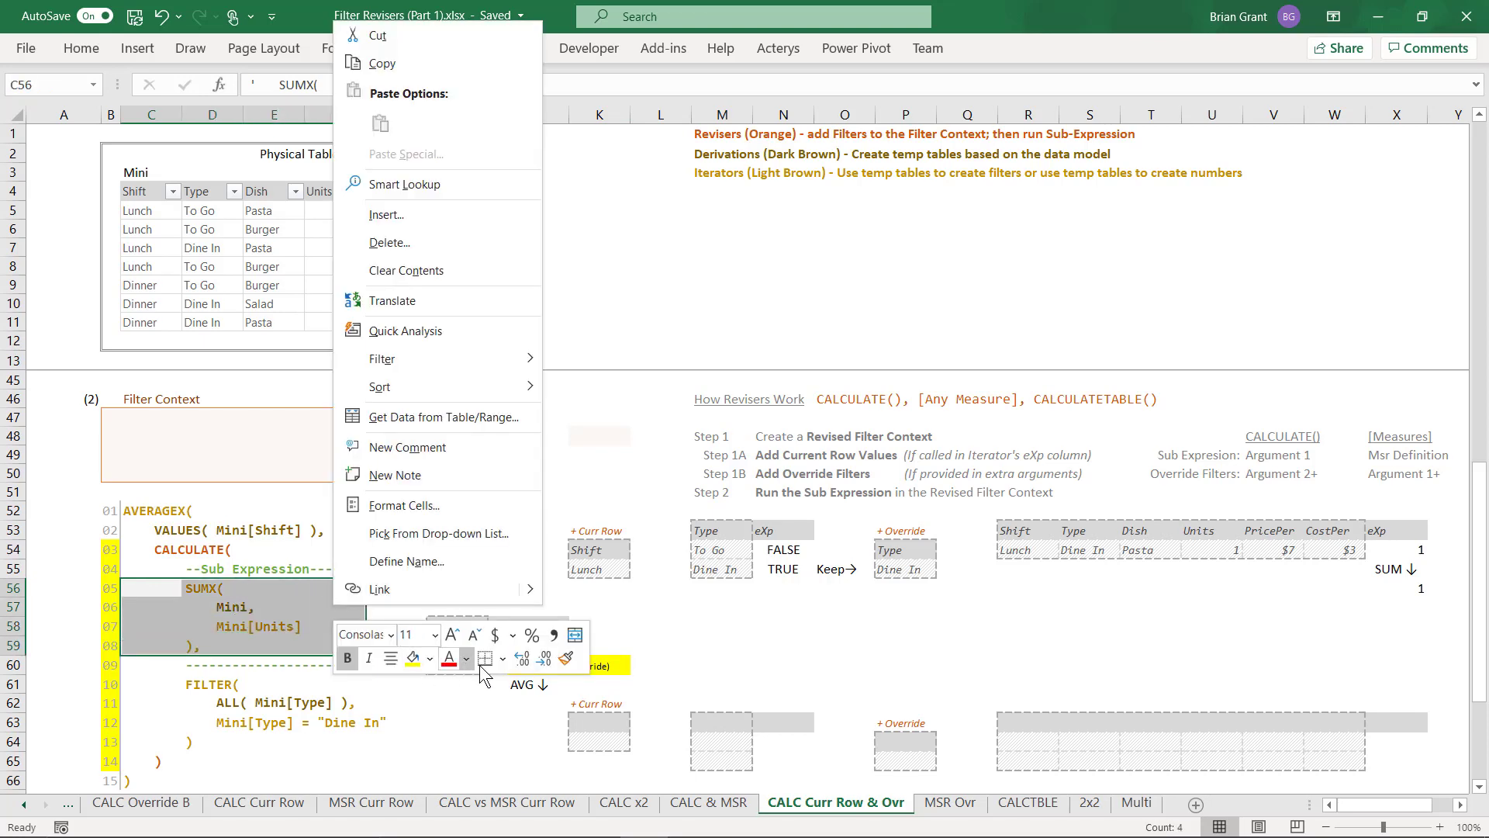
click(427, 659)
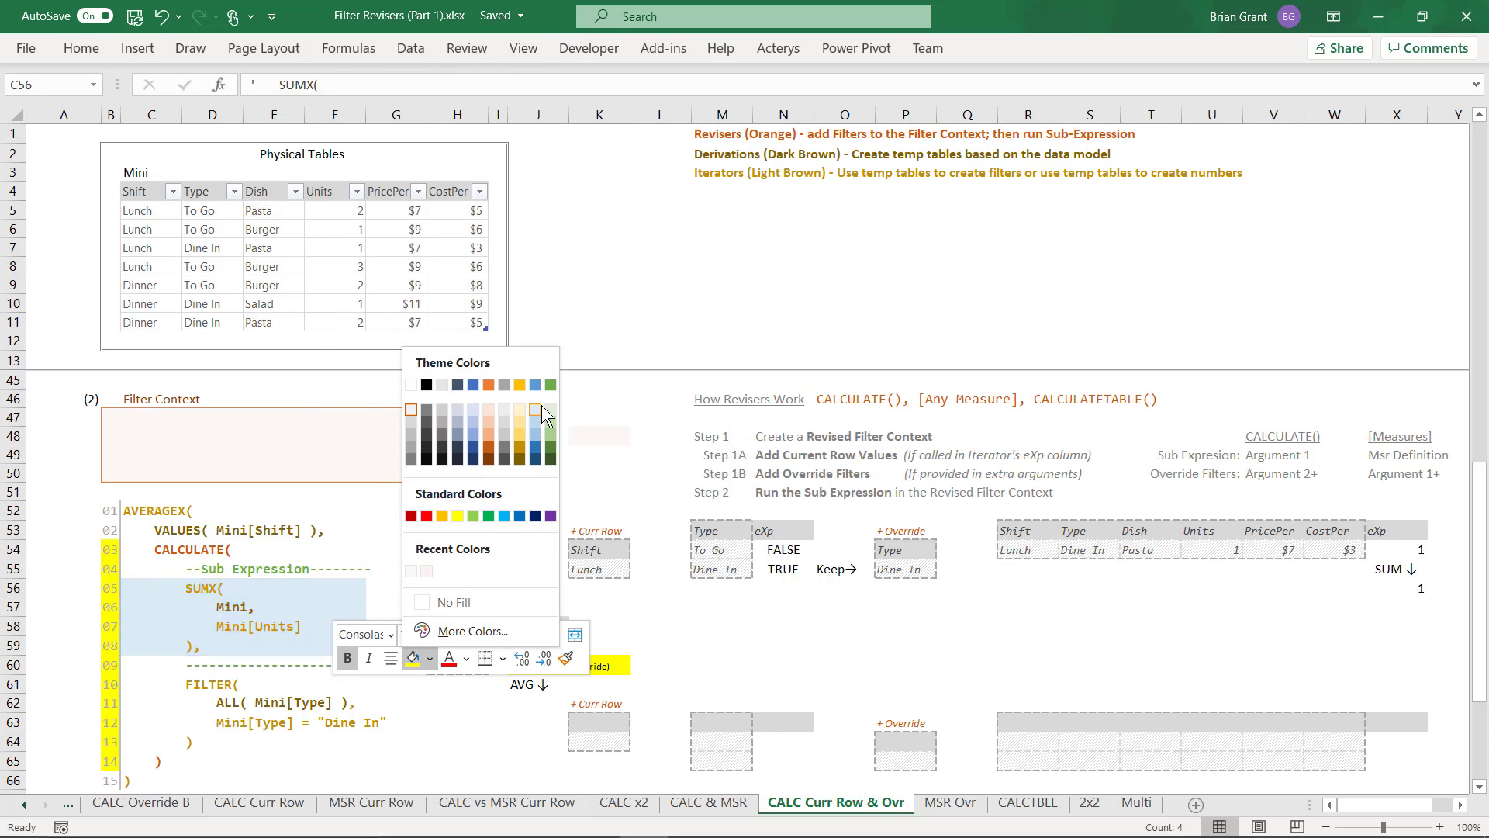
click(541, 405)
click(538, 607)
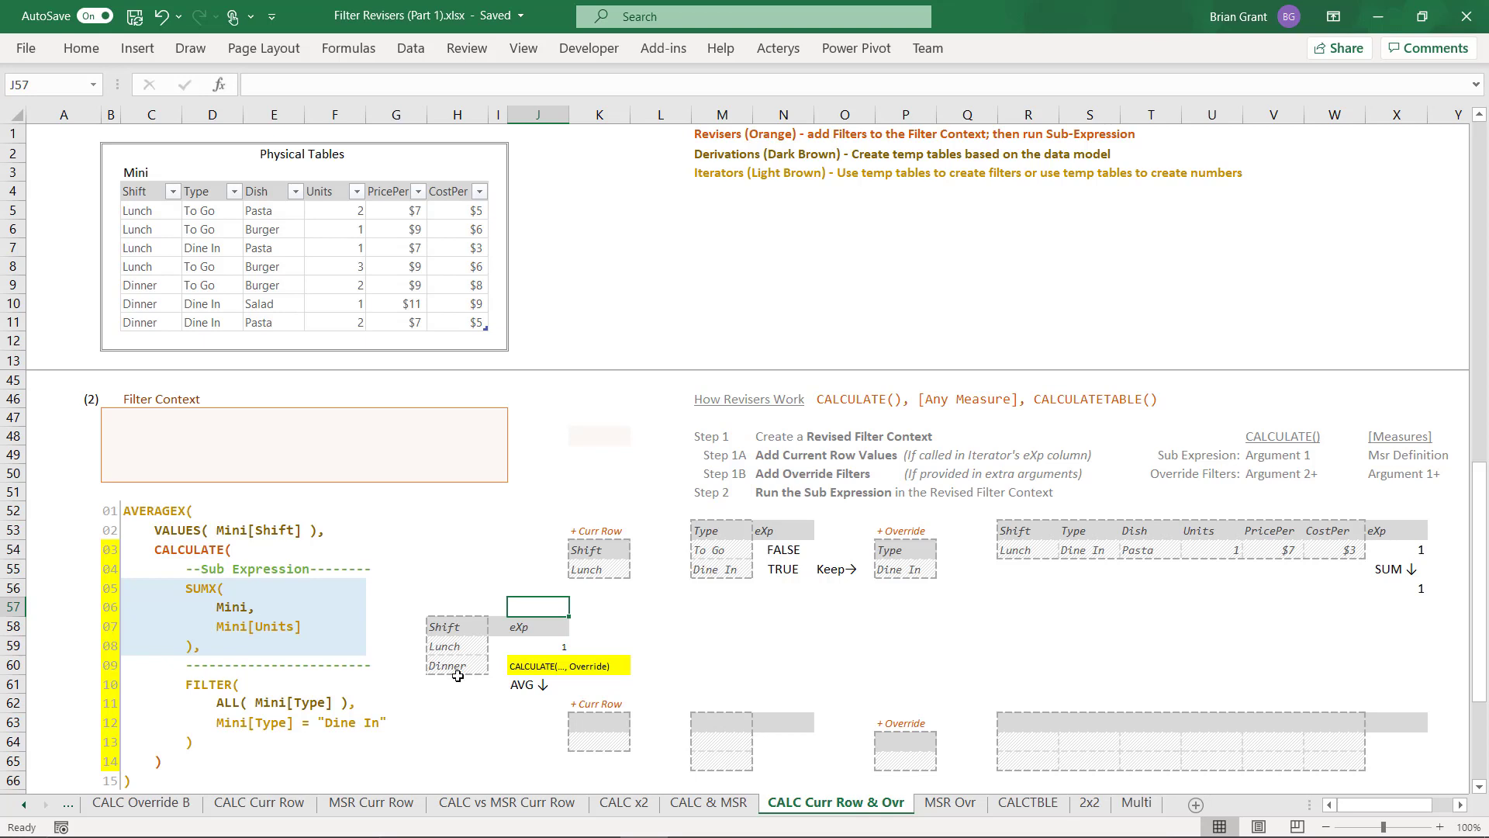
Step: Enter the current row filter for the second pass in K63:K64, with header Shift and value Dinner
click(612, 723)
text(Shift)
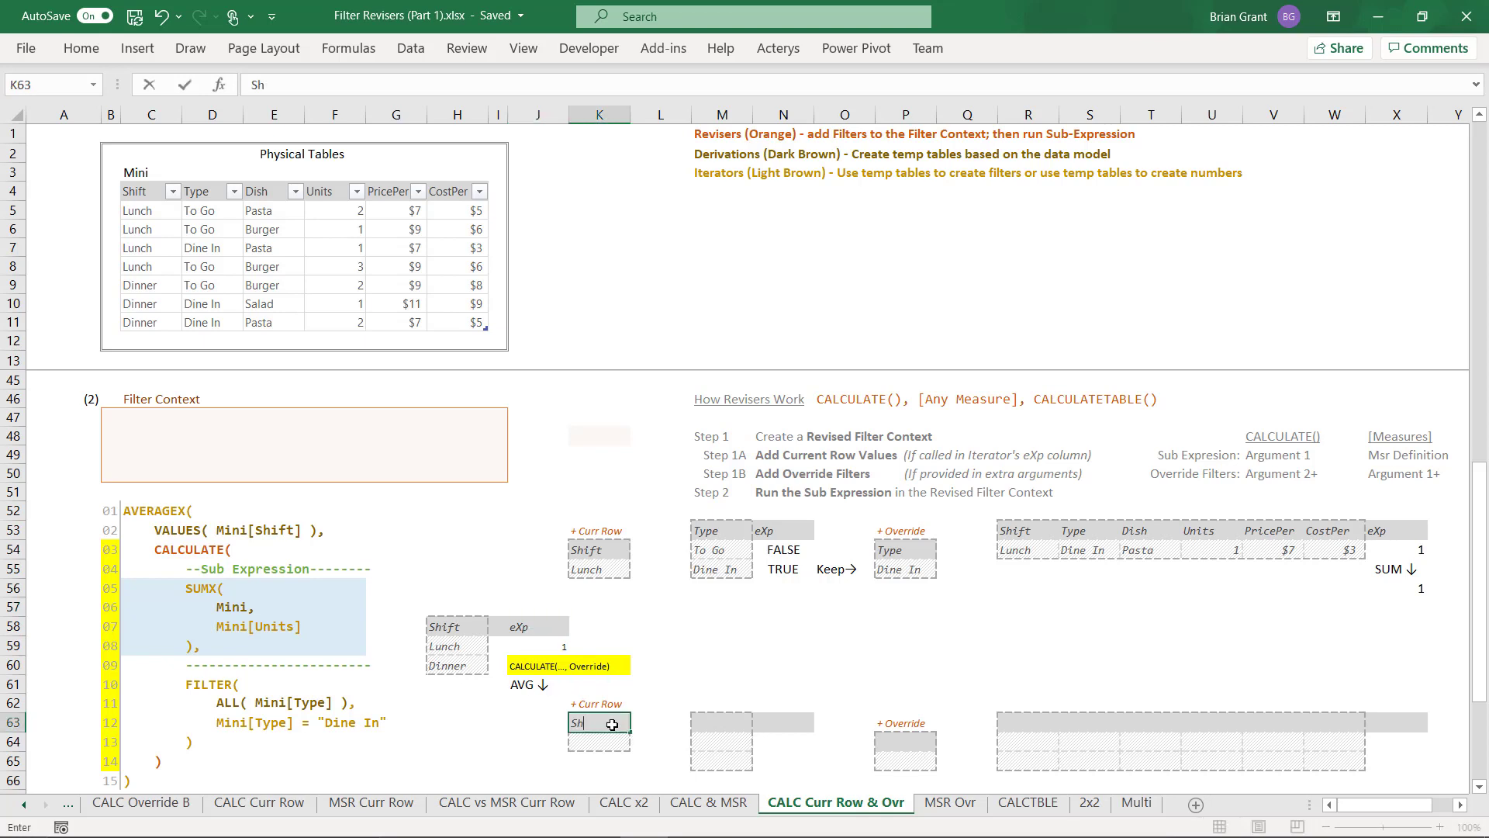
key(ctrl+Return)
key(Return)
text(Dinner)
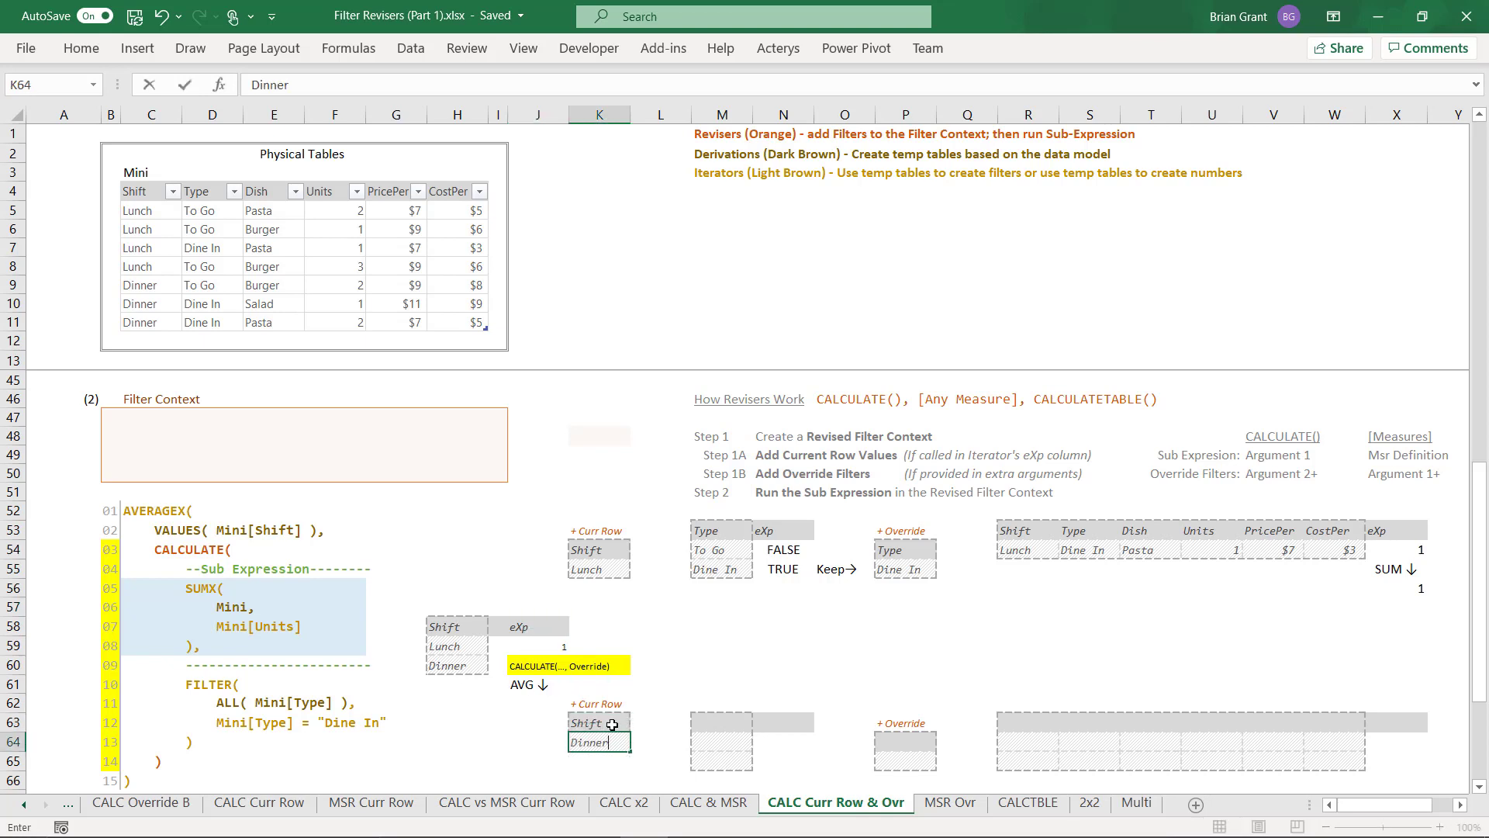
key(Return)
Step: Copy the Shift = Dinner current row filter from K63:K64 into the Filter Context box at C48:C49
drag(612, 723, 611, 743)
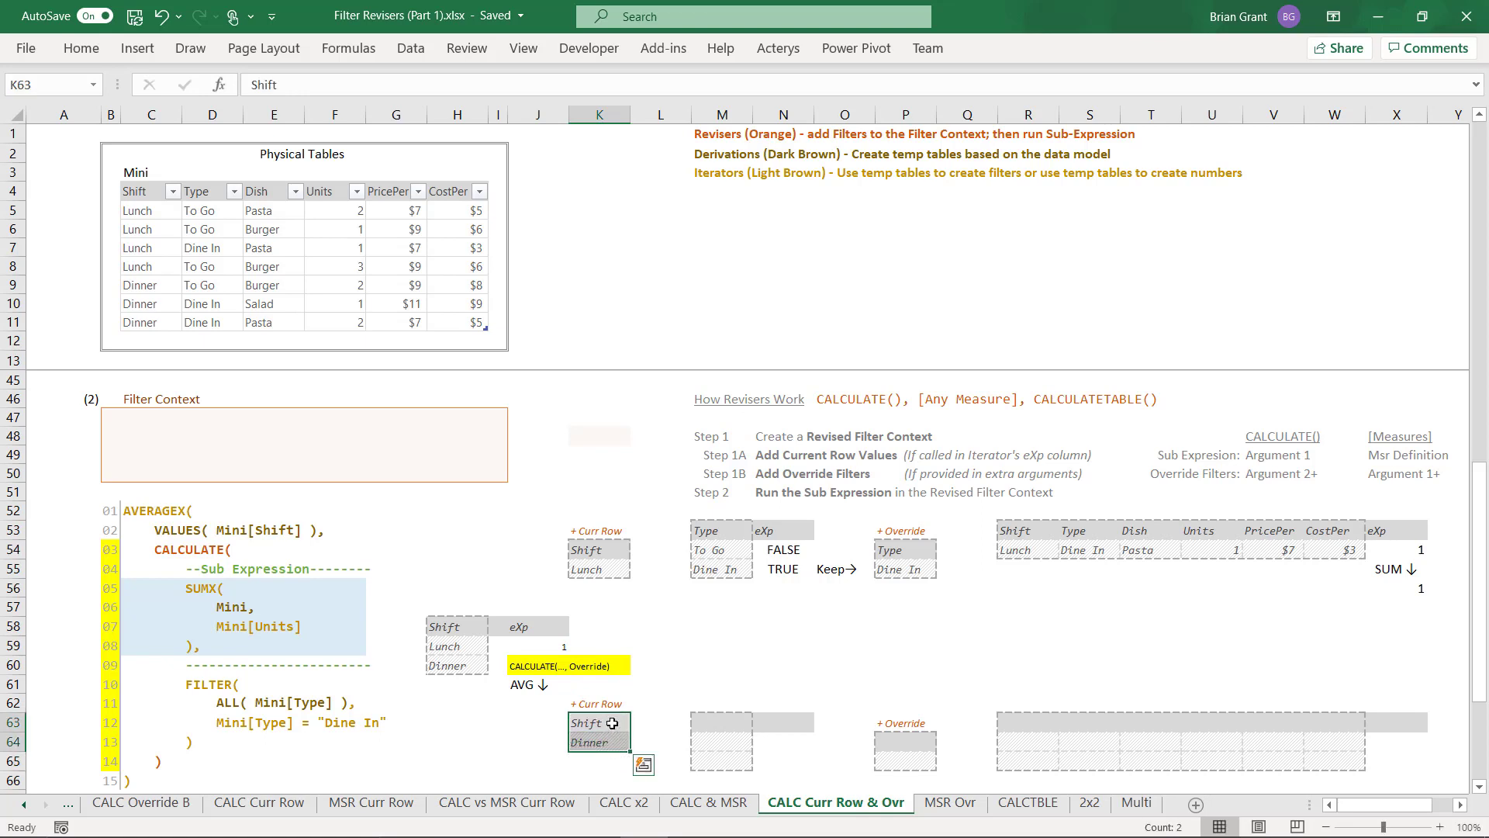
drag(612, 715, 155, 430)
key(ctrl)
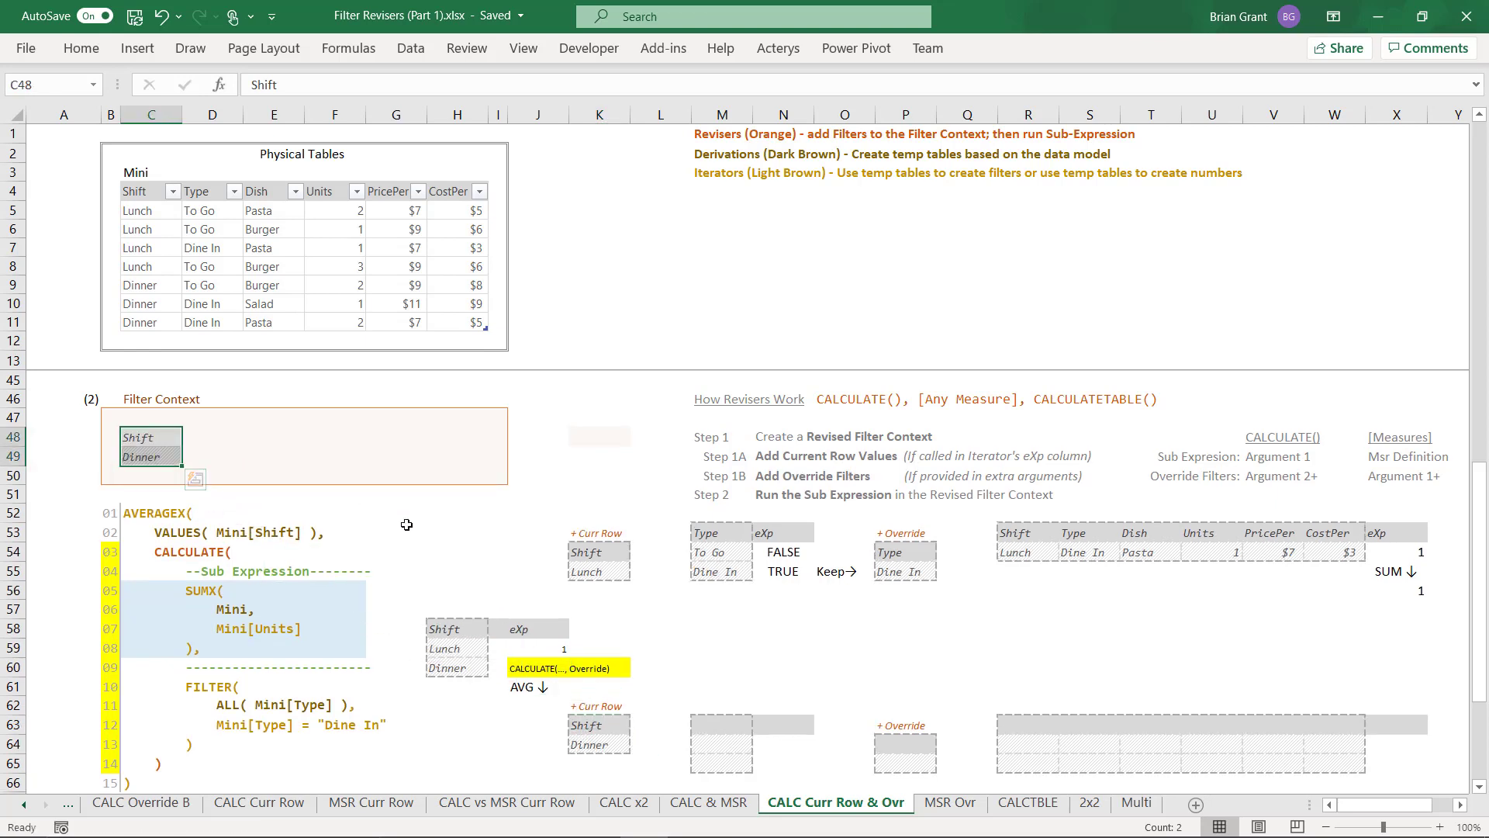
click(697, 654)
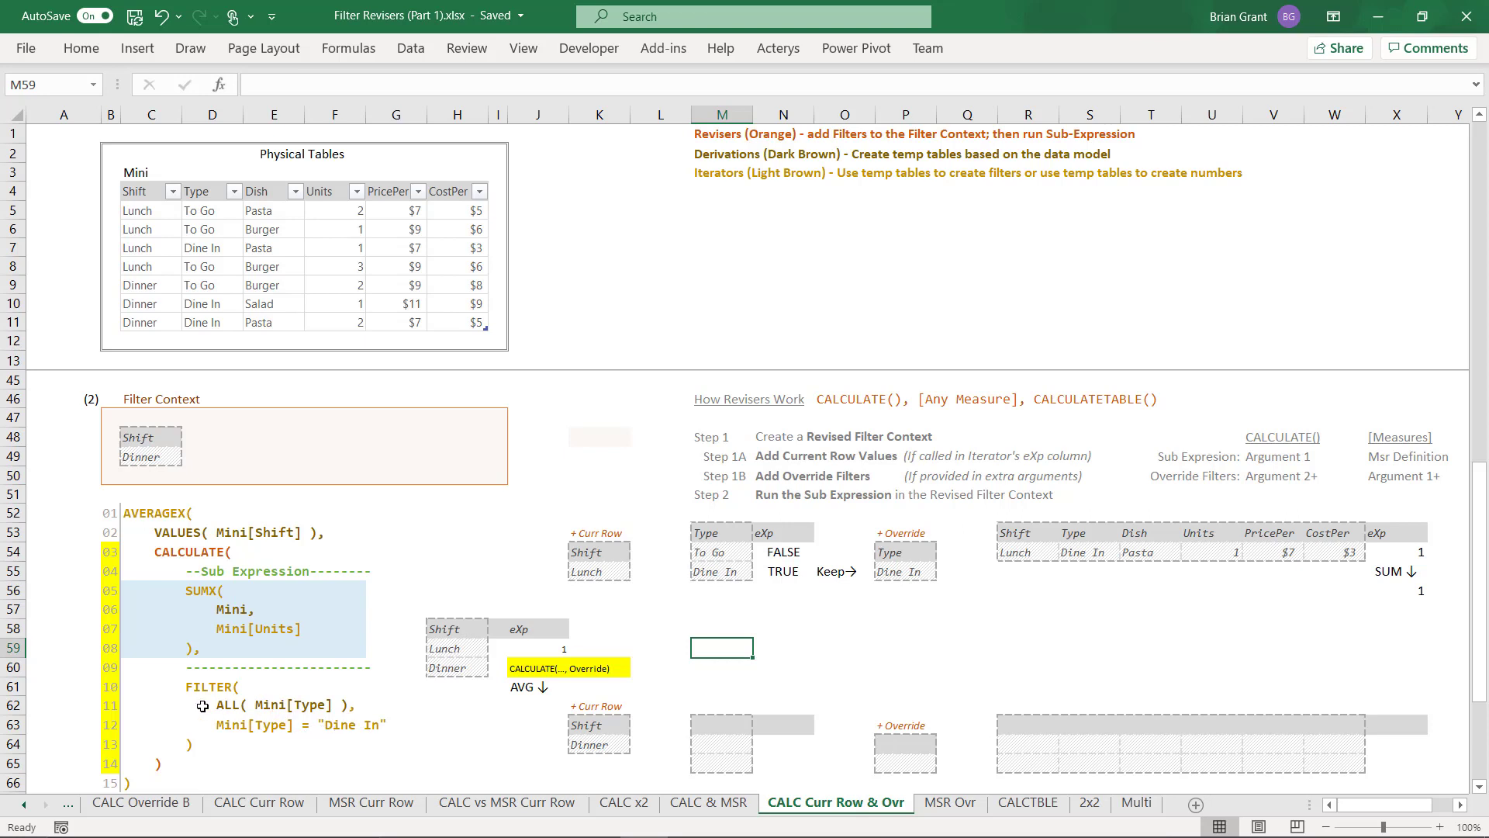
Step: Build the ALL( Mini[Type] ) temp table in M63:M65 with header Type and values To Go and Dine In
click(729, 725)
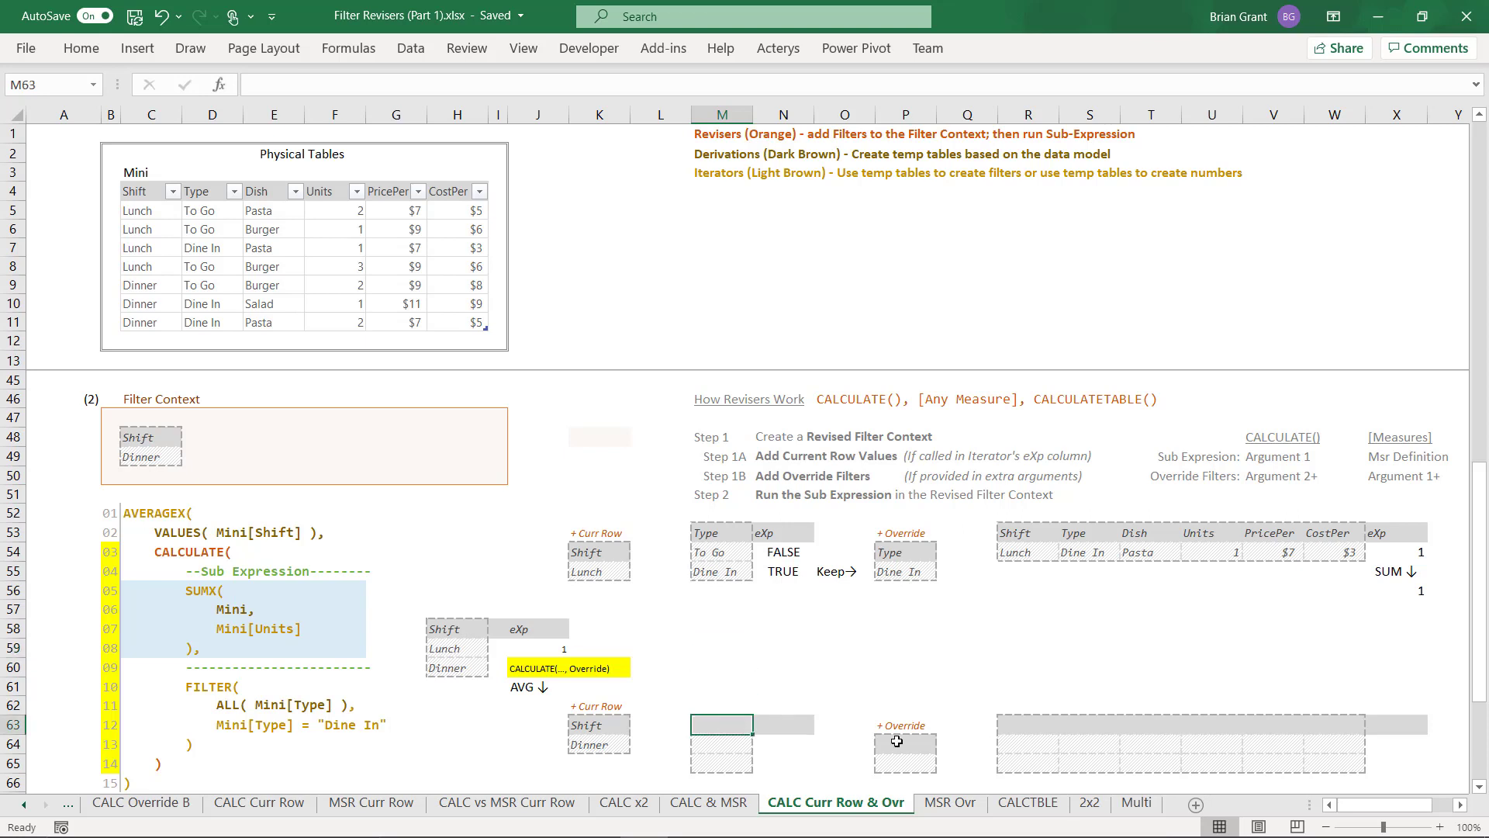
text(Type)
key(Return)
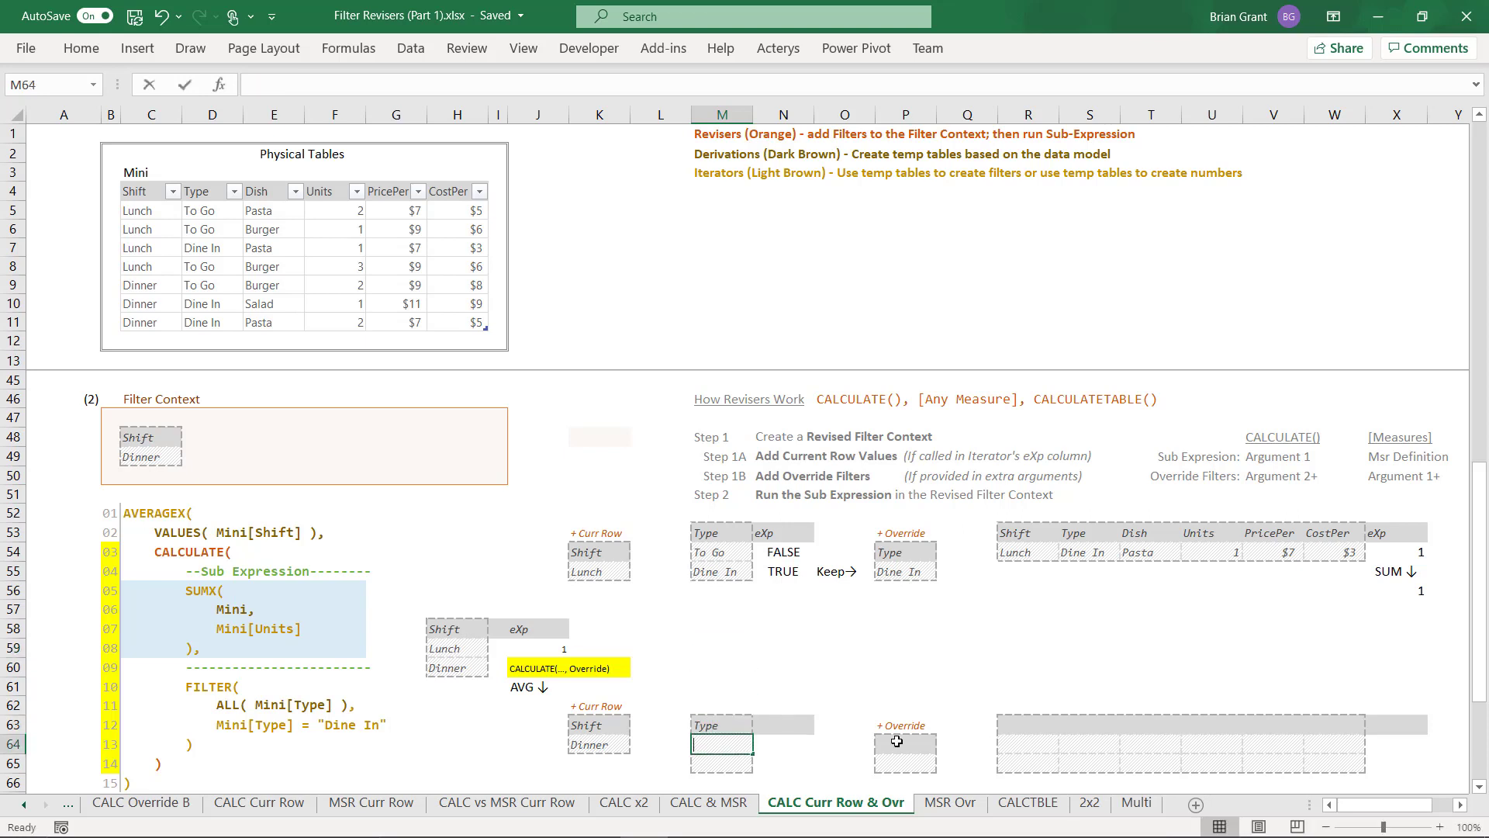
text(To Go)
key(ctrl+Return)
key(Return)
text(Dine In)
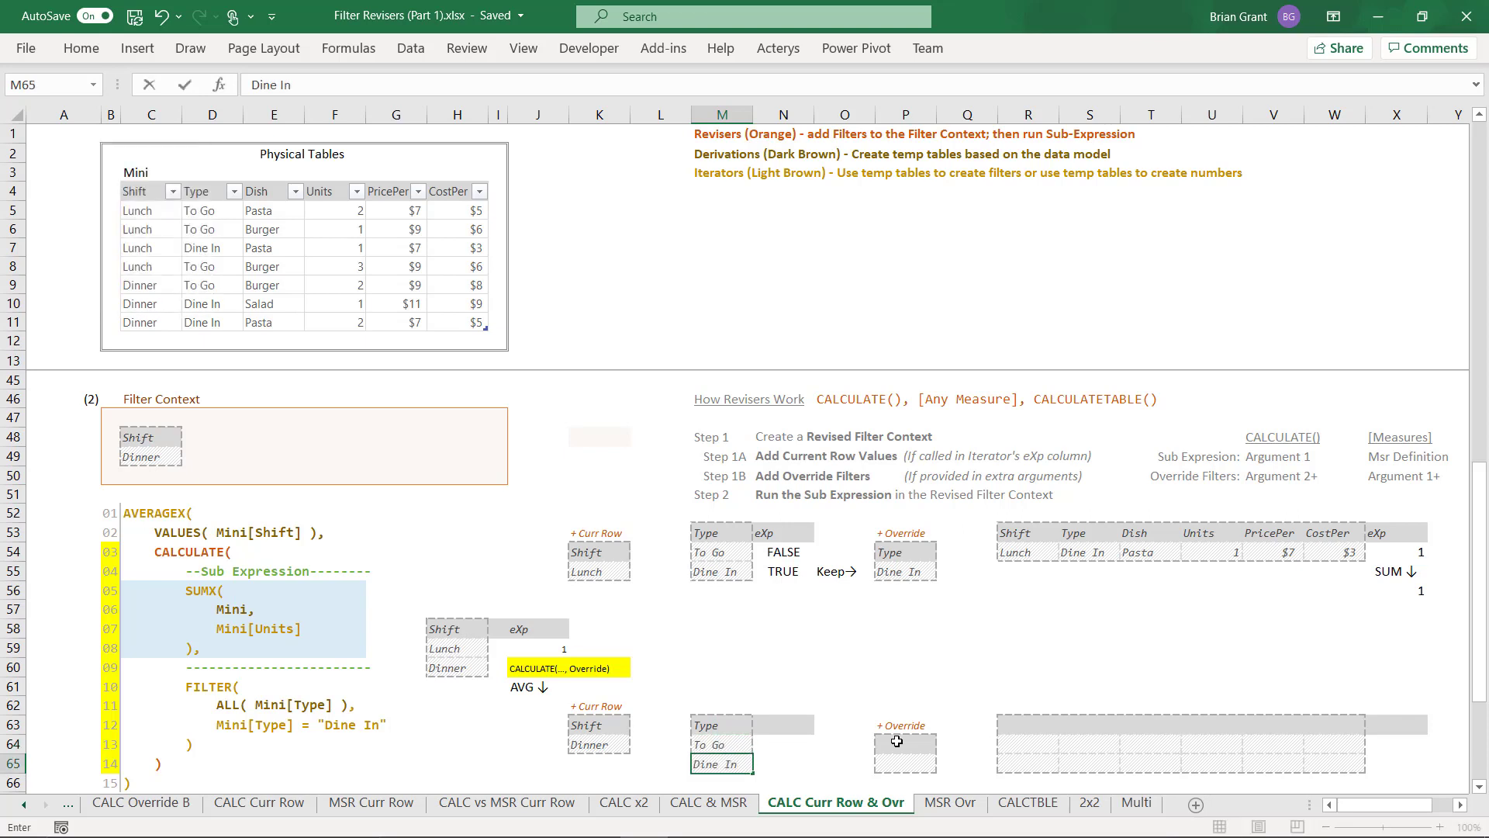
key(ctrl+Return)
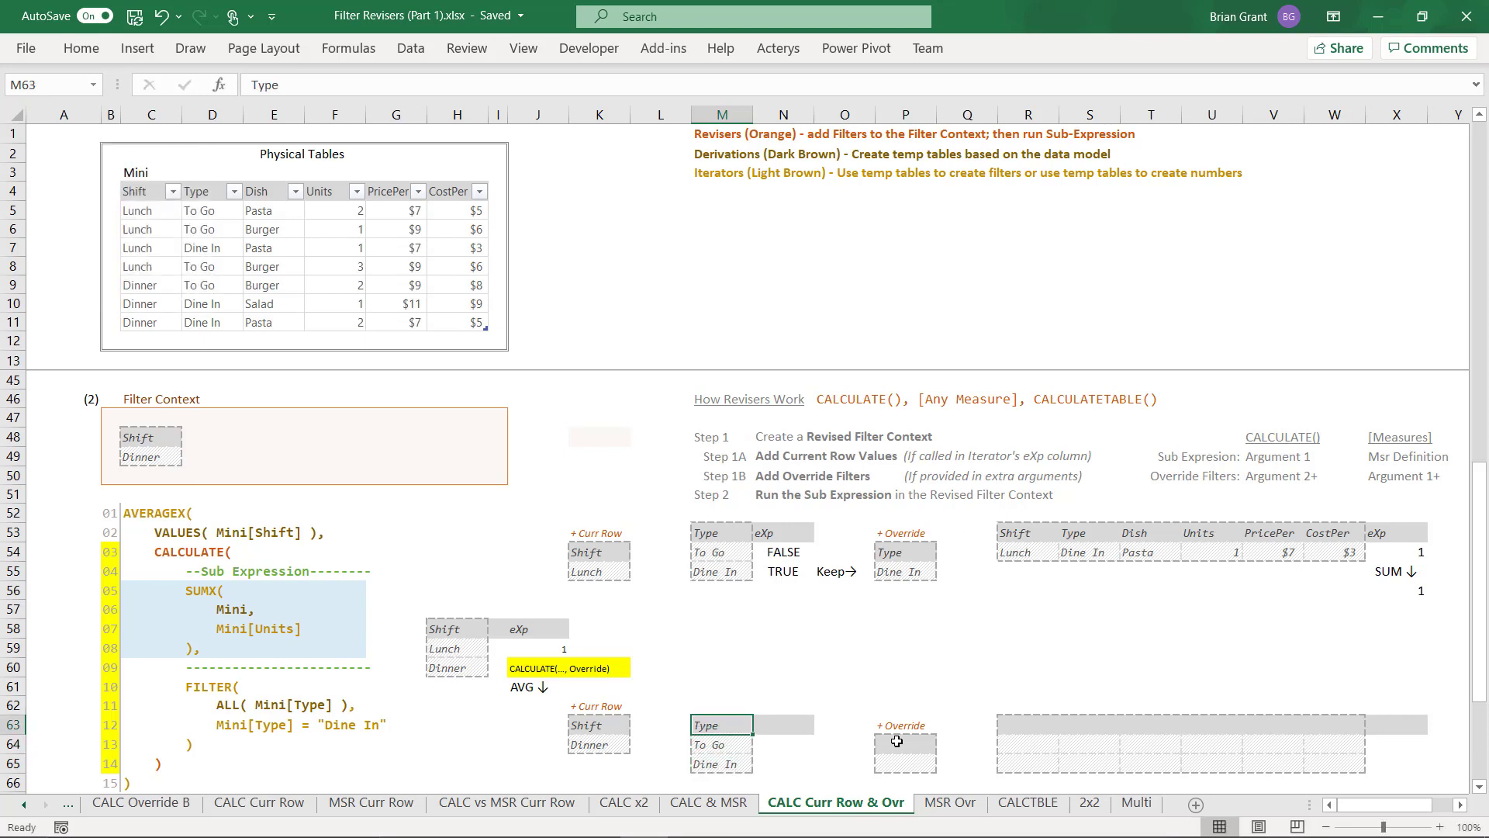
Step: Add the eXp column header in N63 beside the Type temp table
key(Up)
key(Right)
key(shift+Down)
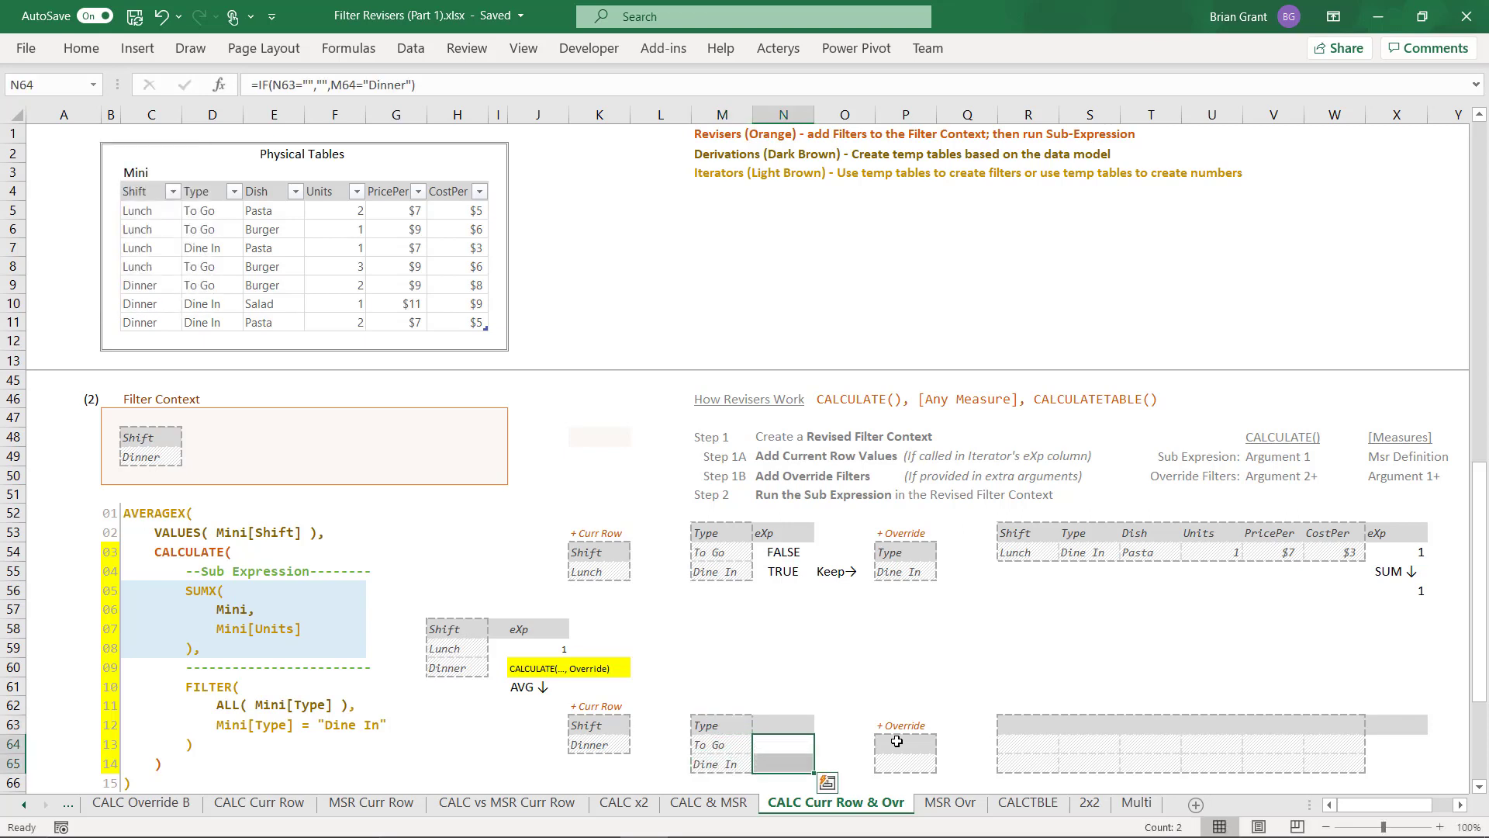
key(Up)
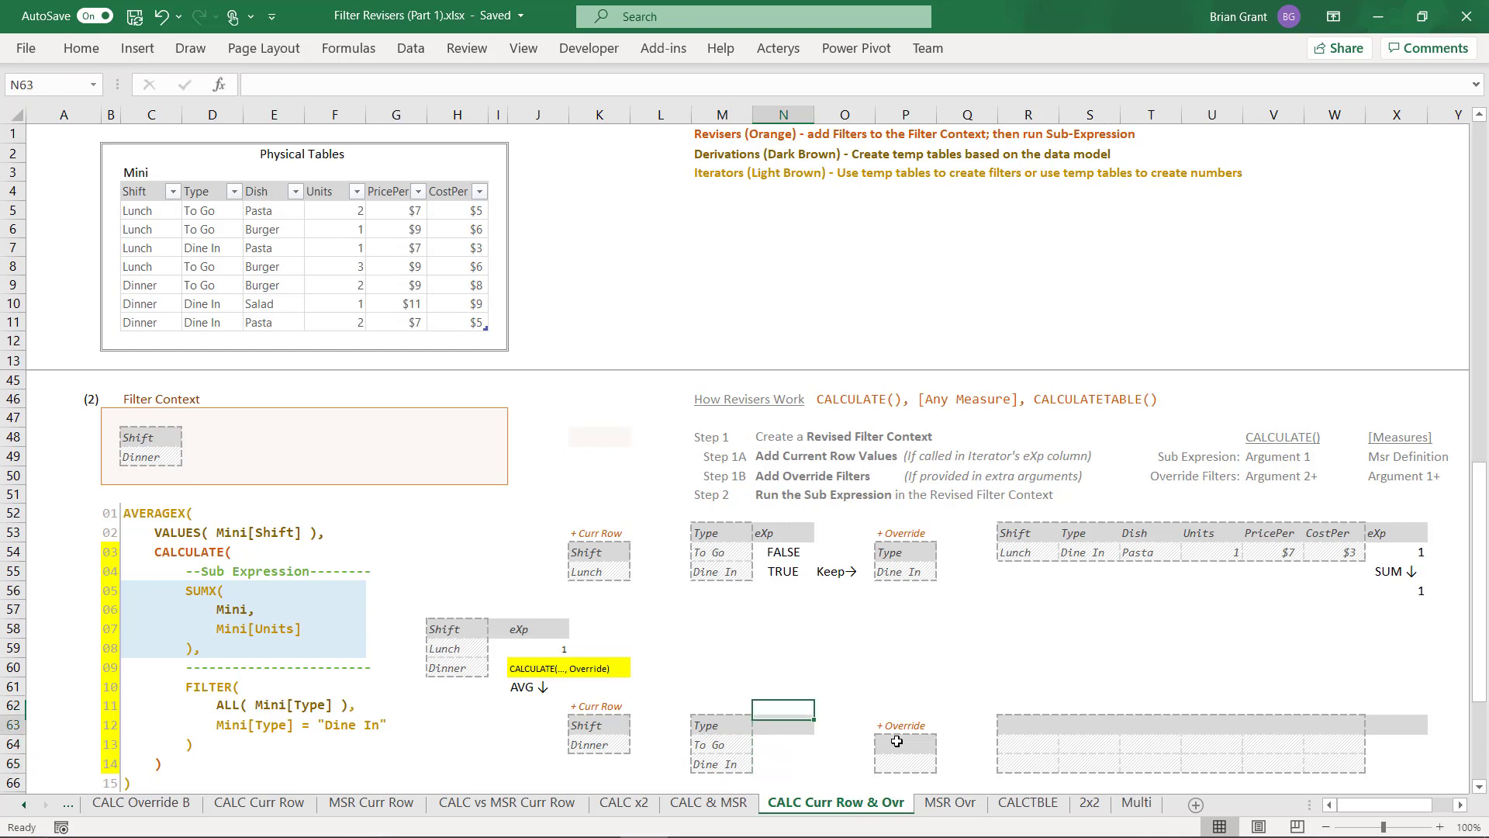
text(eXp)
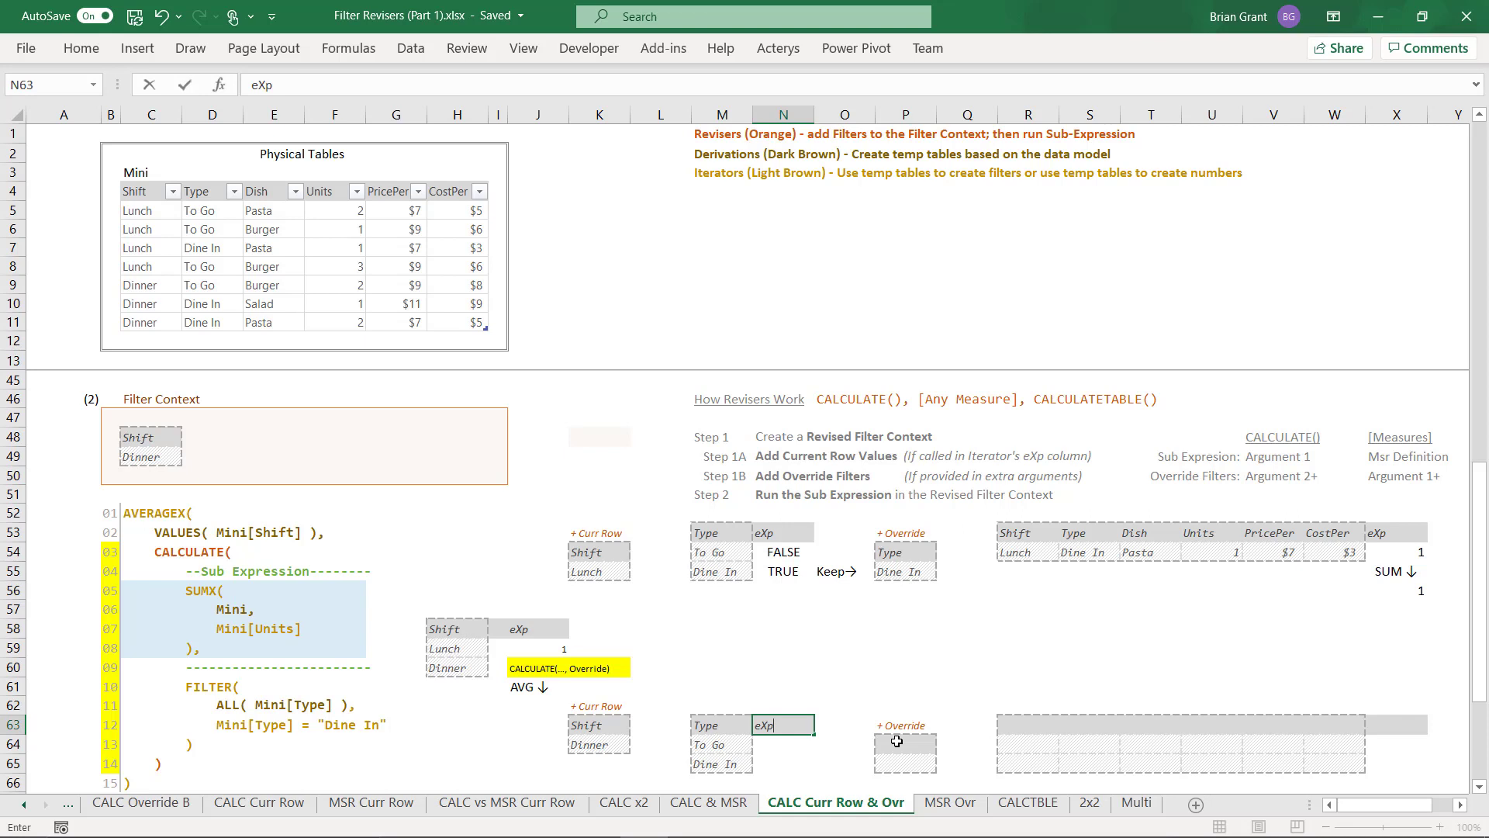
key(Return)
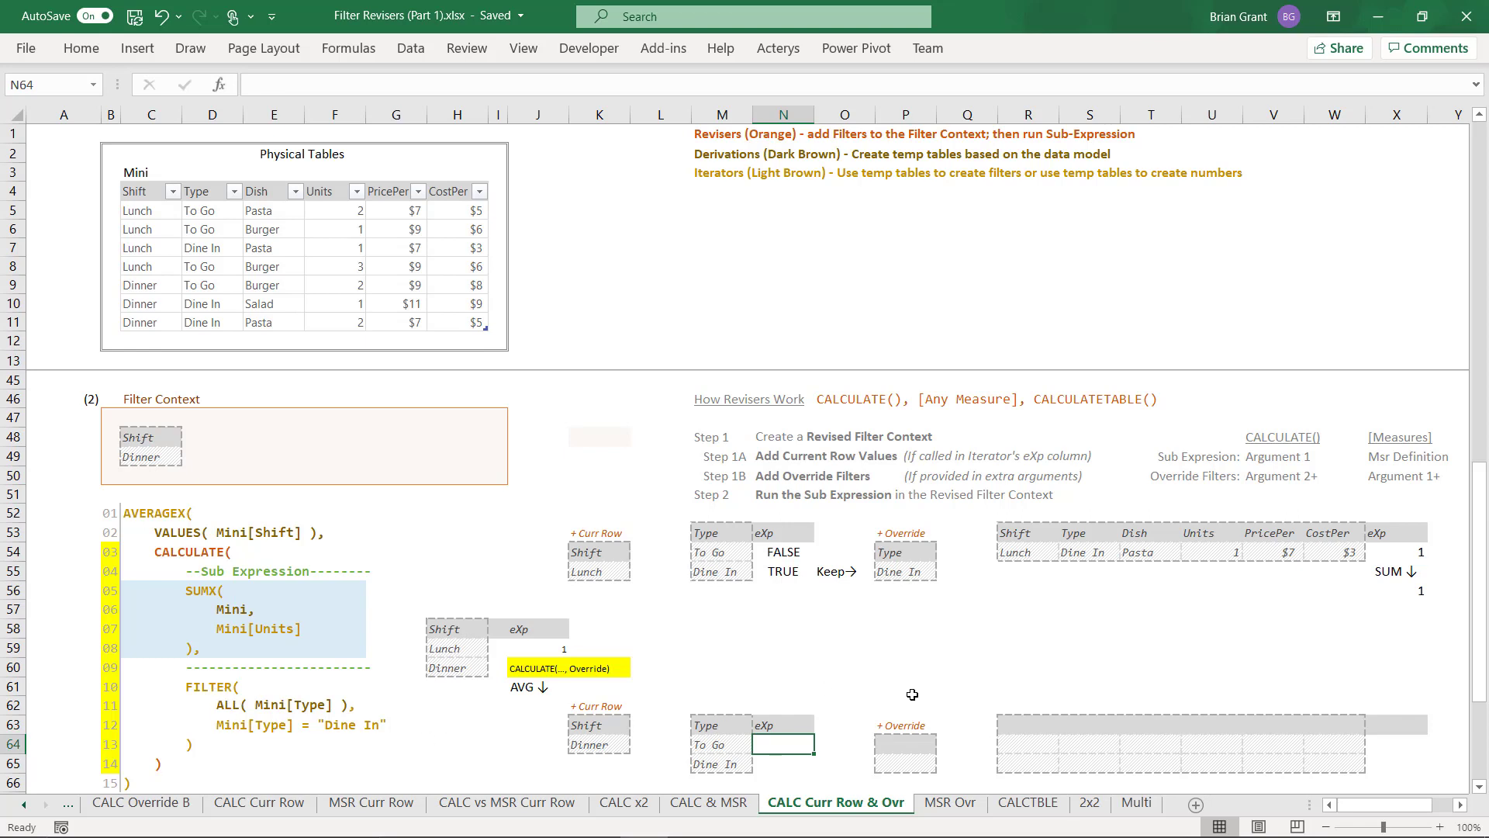
Step: Enter the formula =M64="Dine In" in N64 and copy it down to N65
text(=)
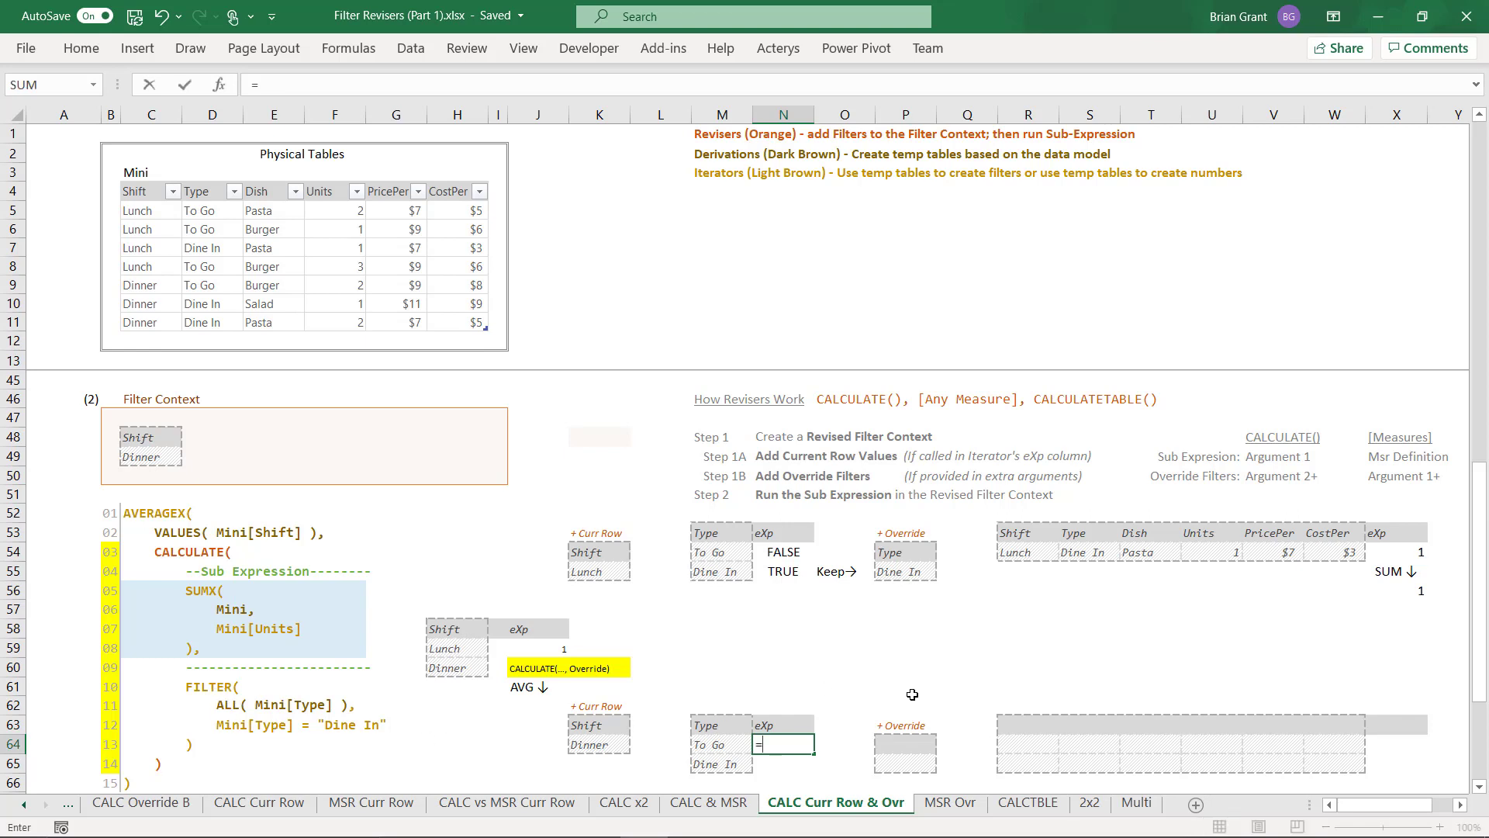
key(Left)
text(=)
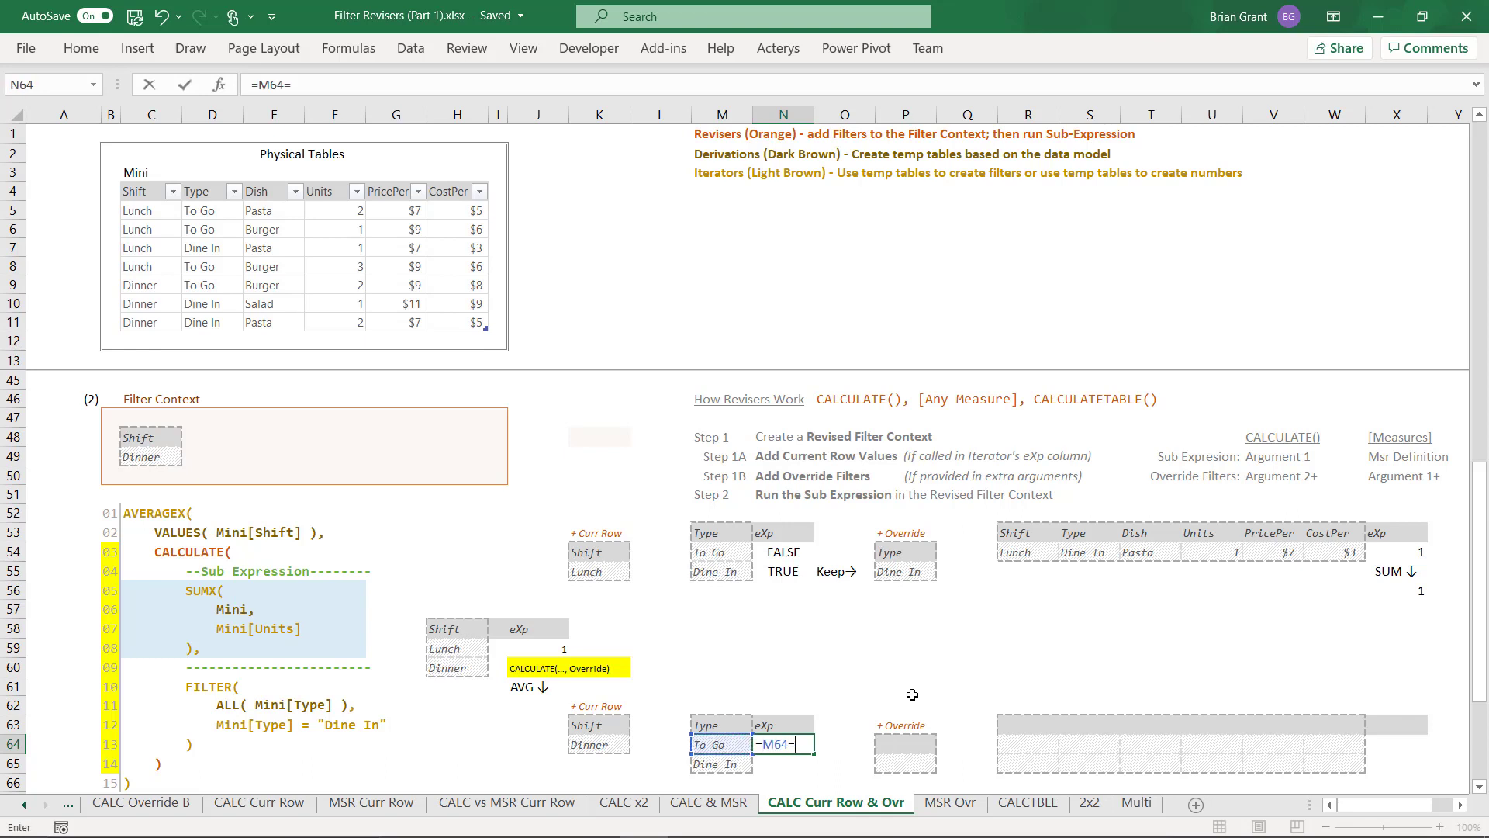
text("Dine In)
key(ctrl+Return)
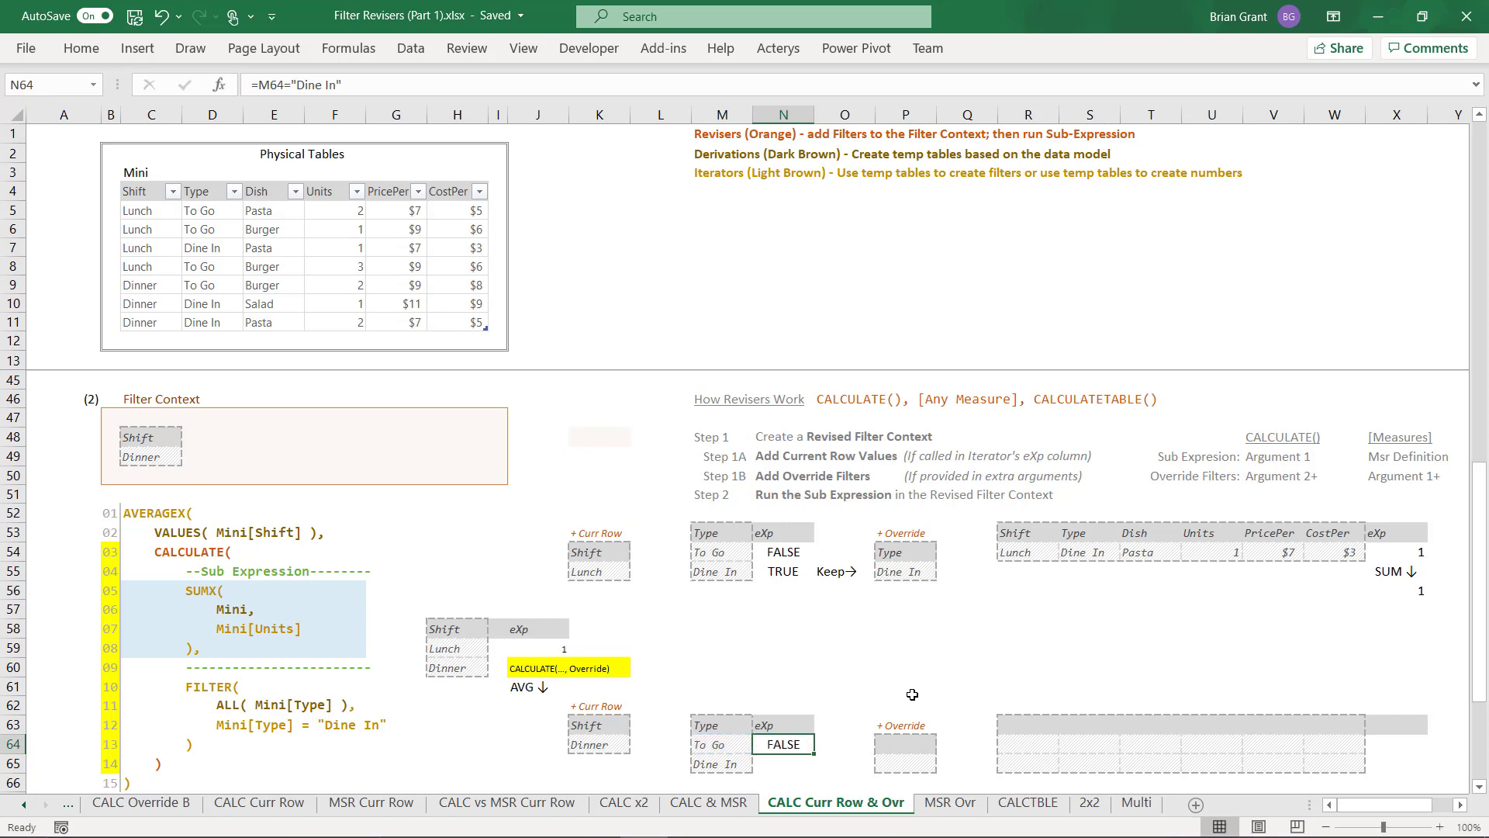
key(ctrl+c)
key(Down)
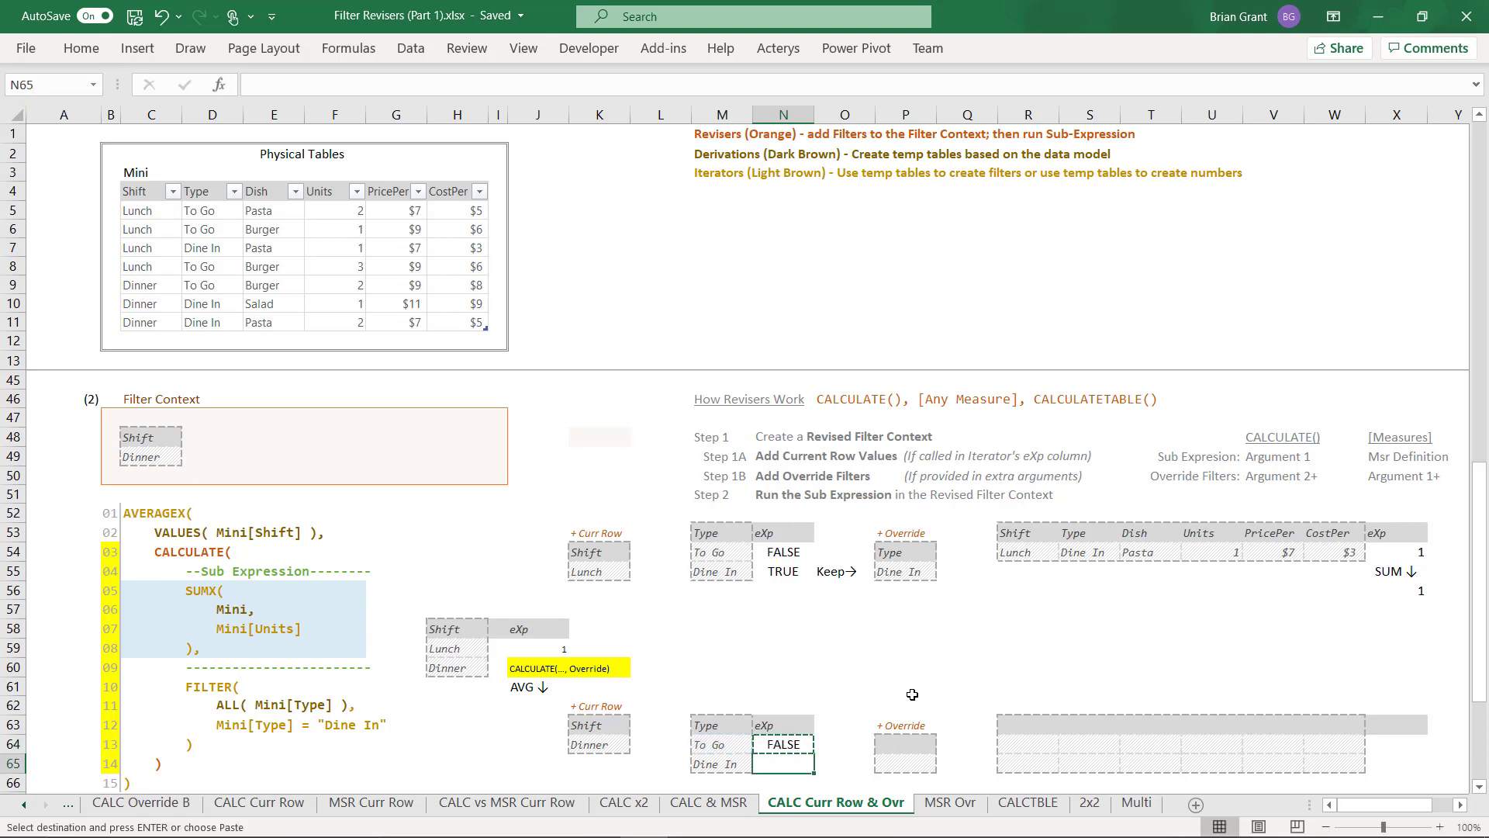
key(ctrl+v)
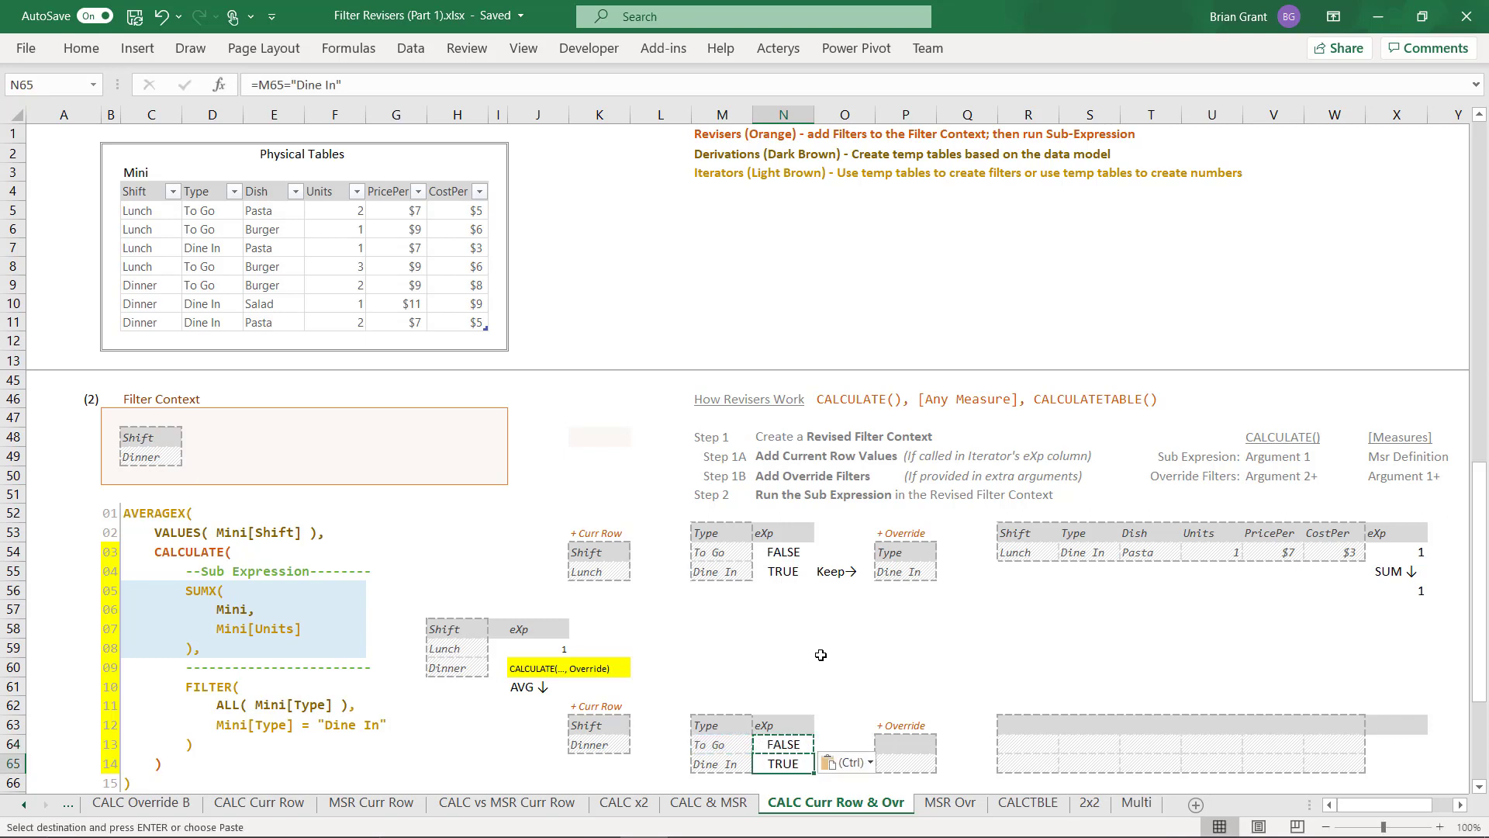
click(844, 648)
key(Escape)
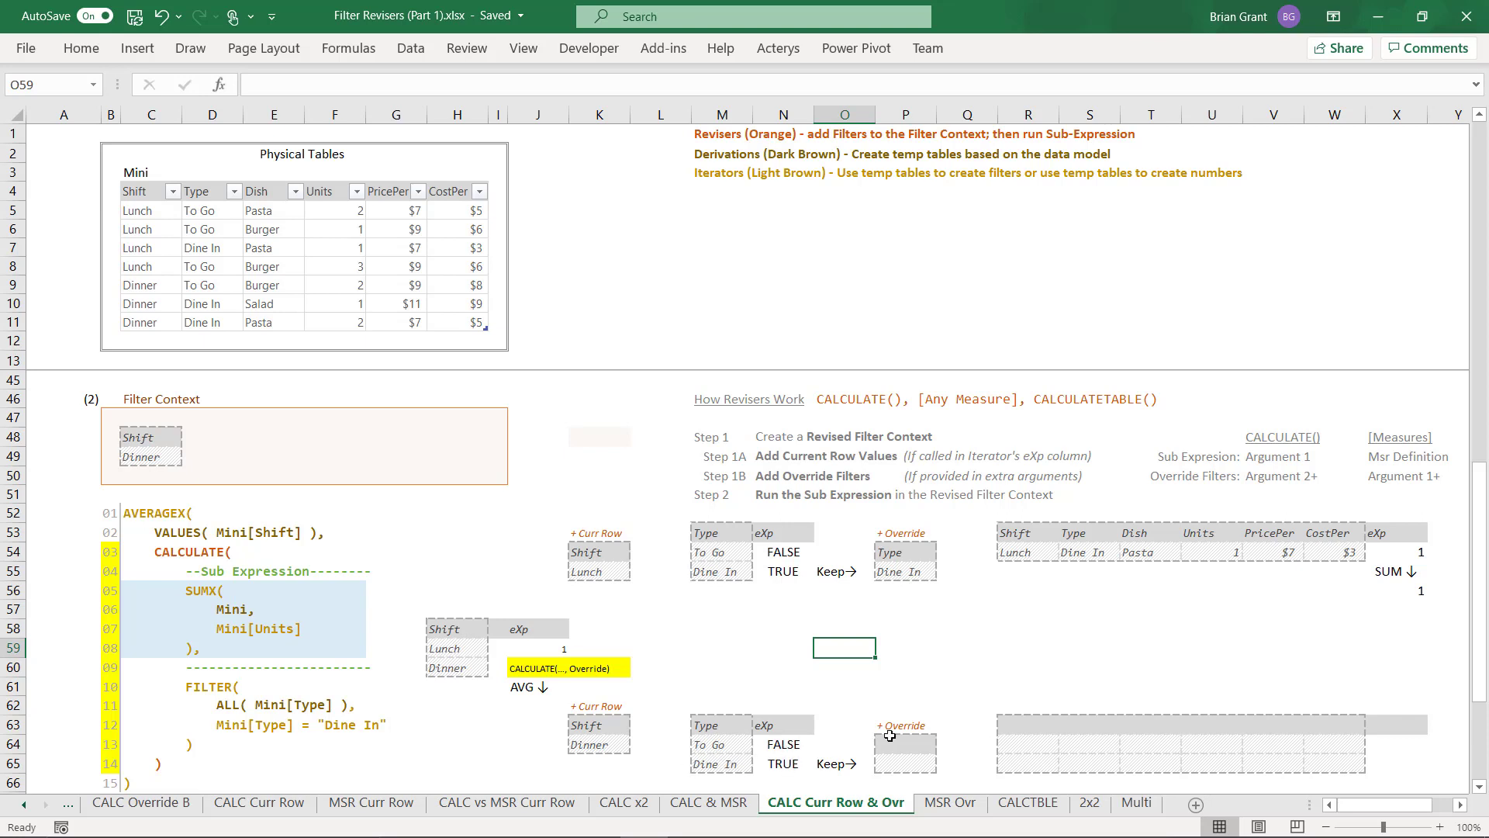
Step: Fill in the Dinner row's override filter in P64:P65 with header Type and value Dine In
click(915, 744)
text(T)
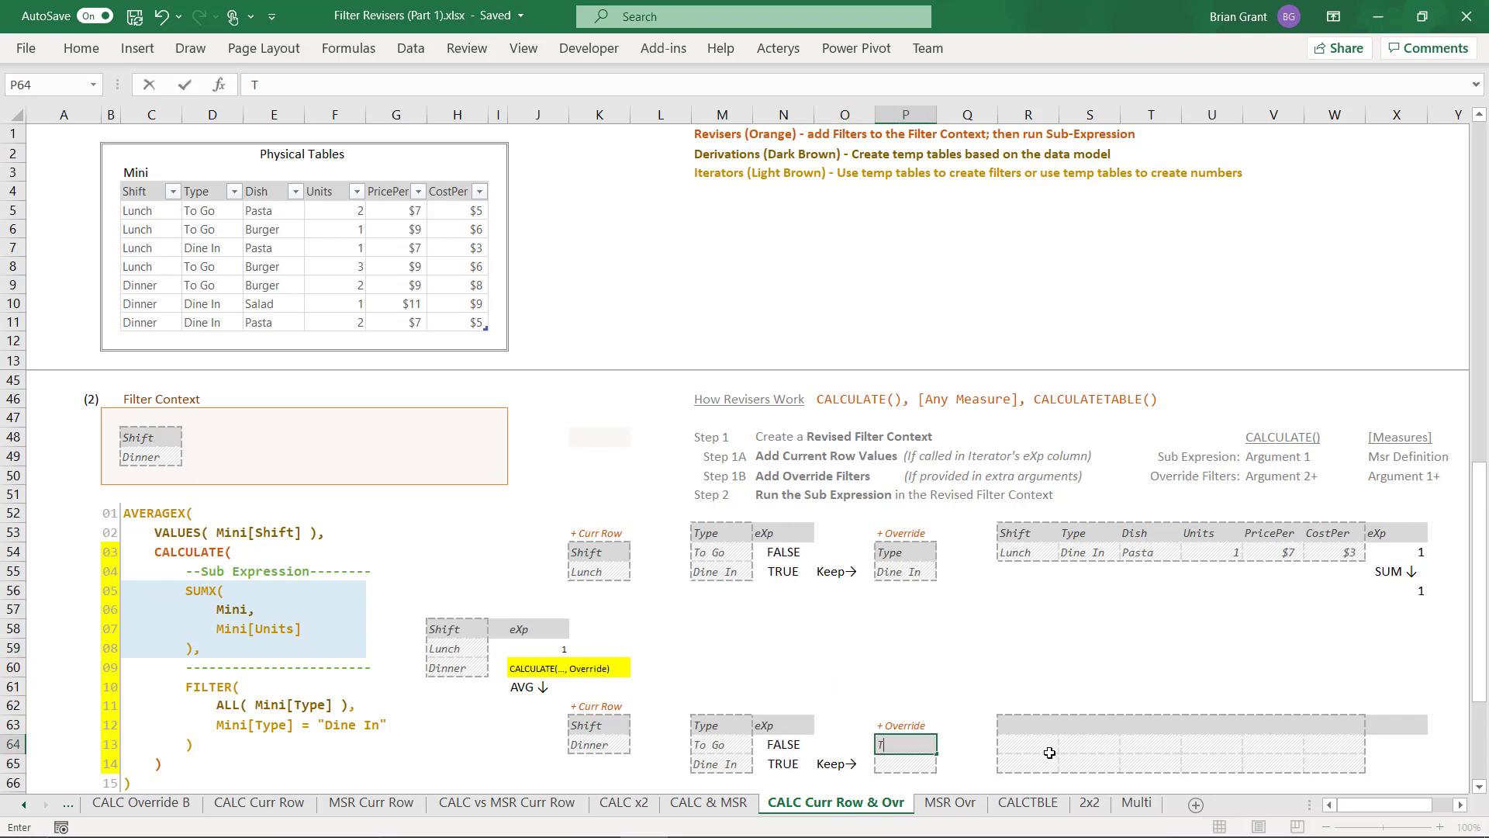
text(ype)
key(Return)
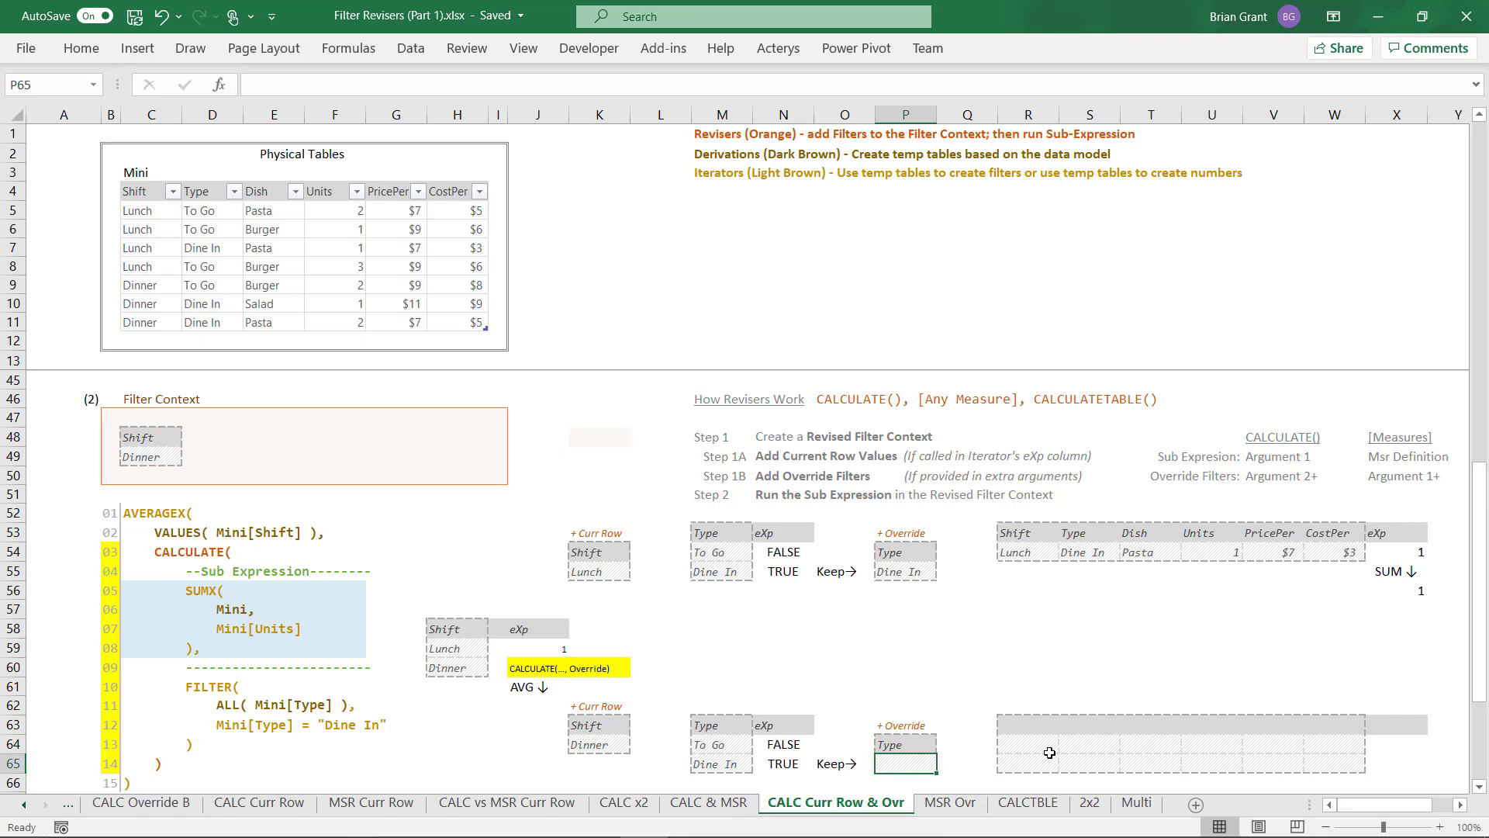
text(Dine In)
key(Return)
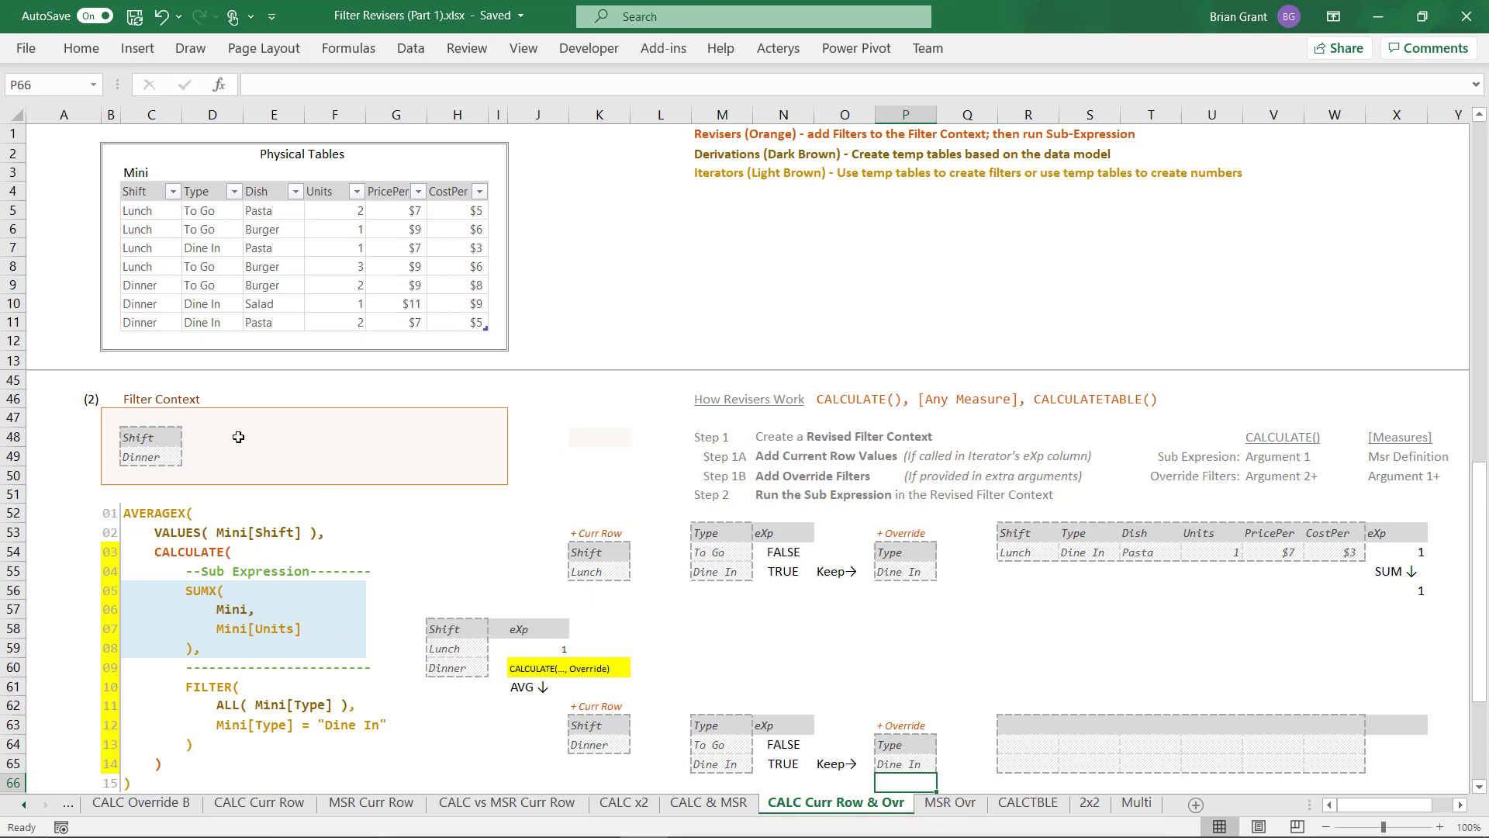
Step: Copy the Type = Dine In override filter from P64:P65 into the Filter Context box at E48:E49
drag(900, 746, 255, 443)
key(ctrl)
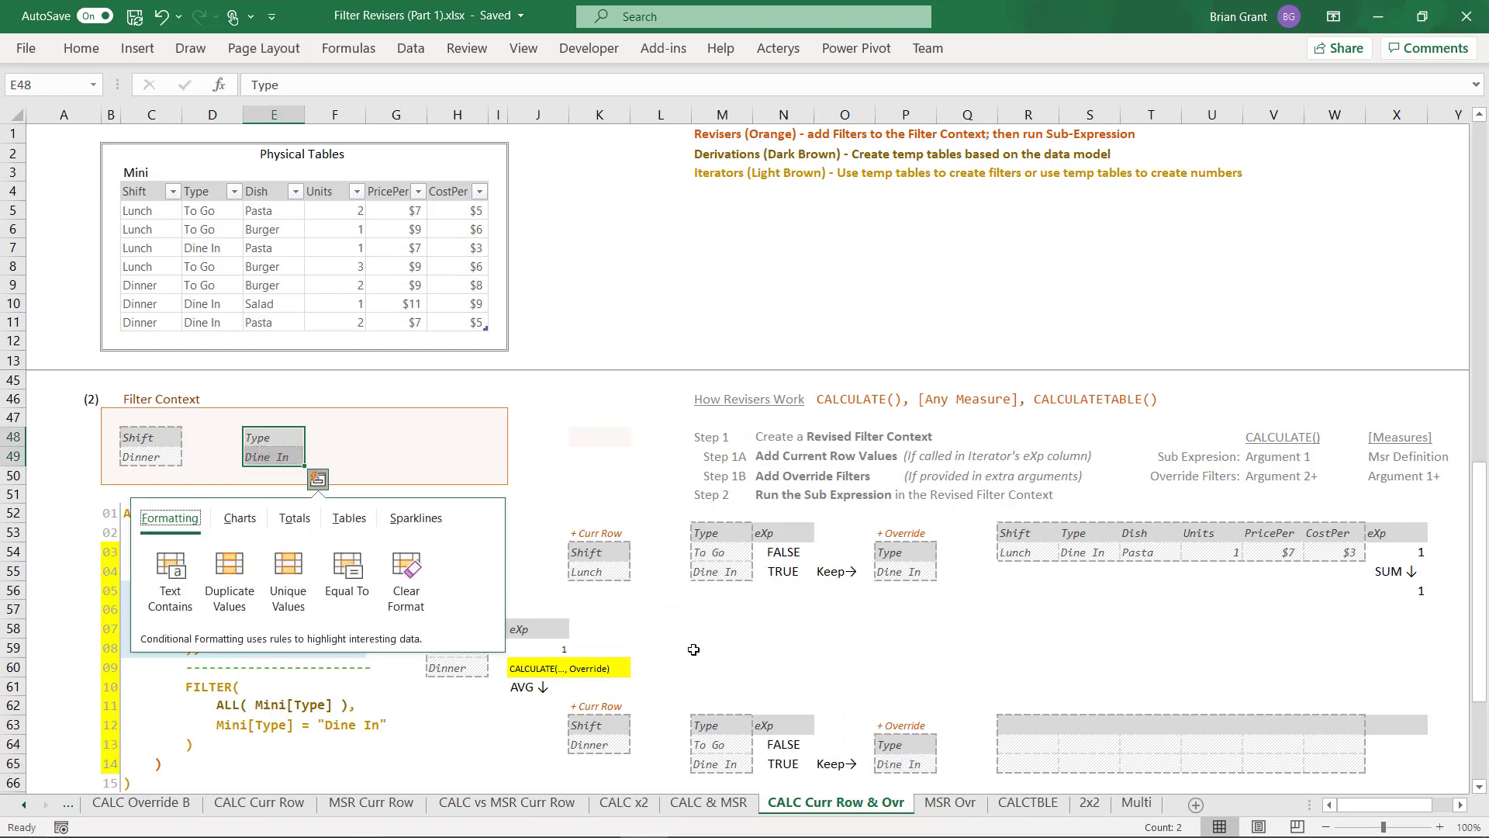
click(863, 675)
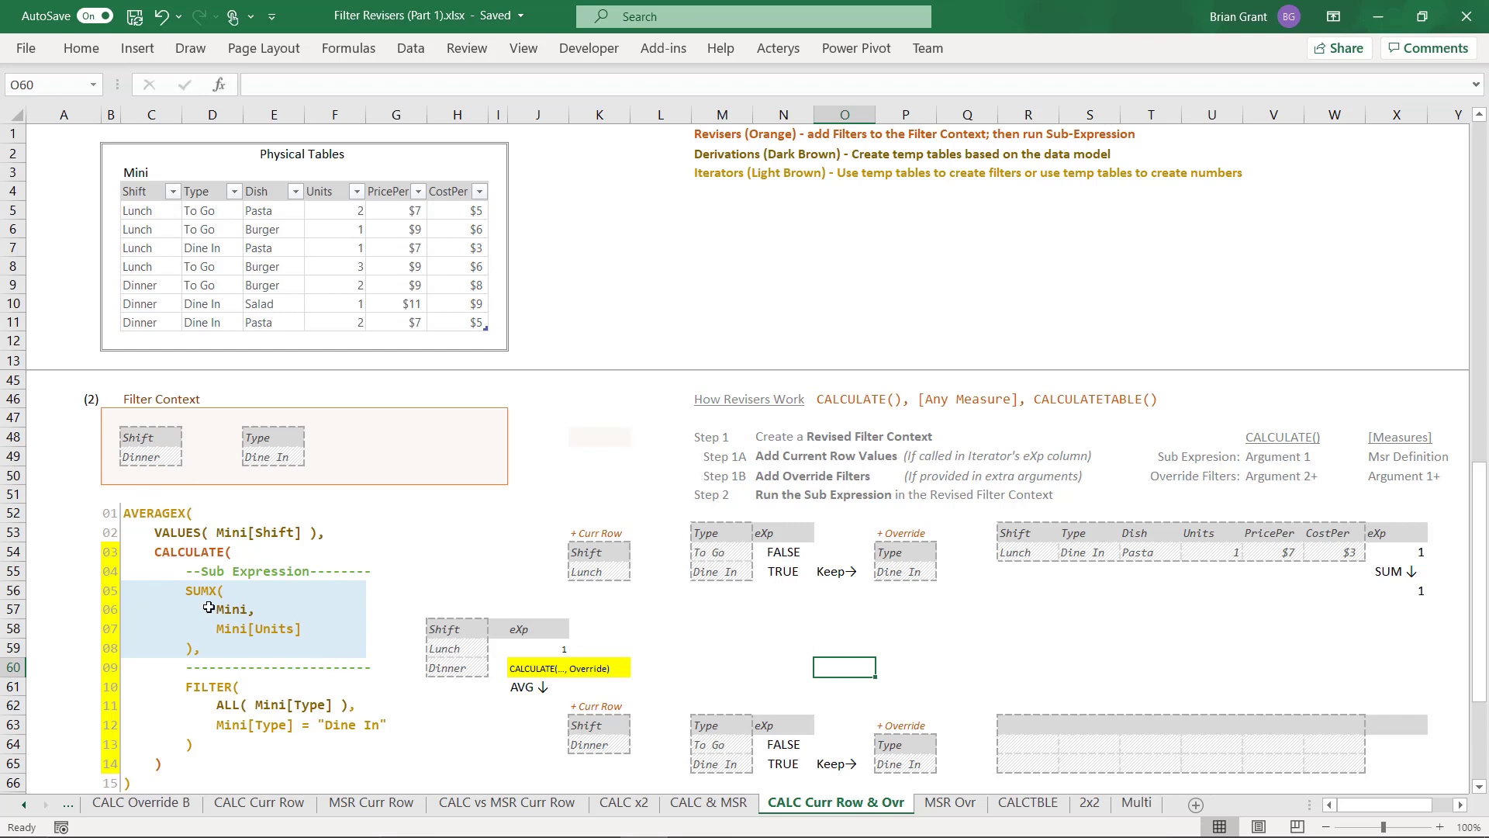
Step: Change the fill of the SUMX sub-expression block in C56:F59 to light grey
drag(144, 598, 327, 612)
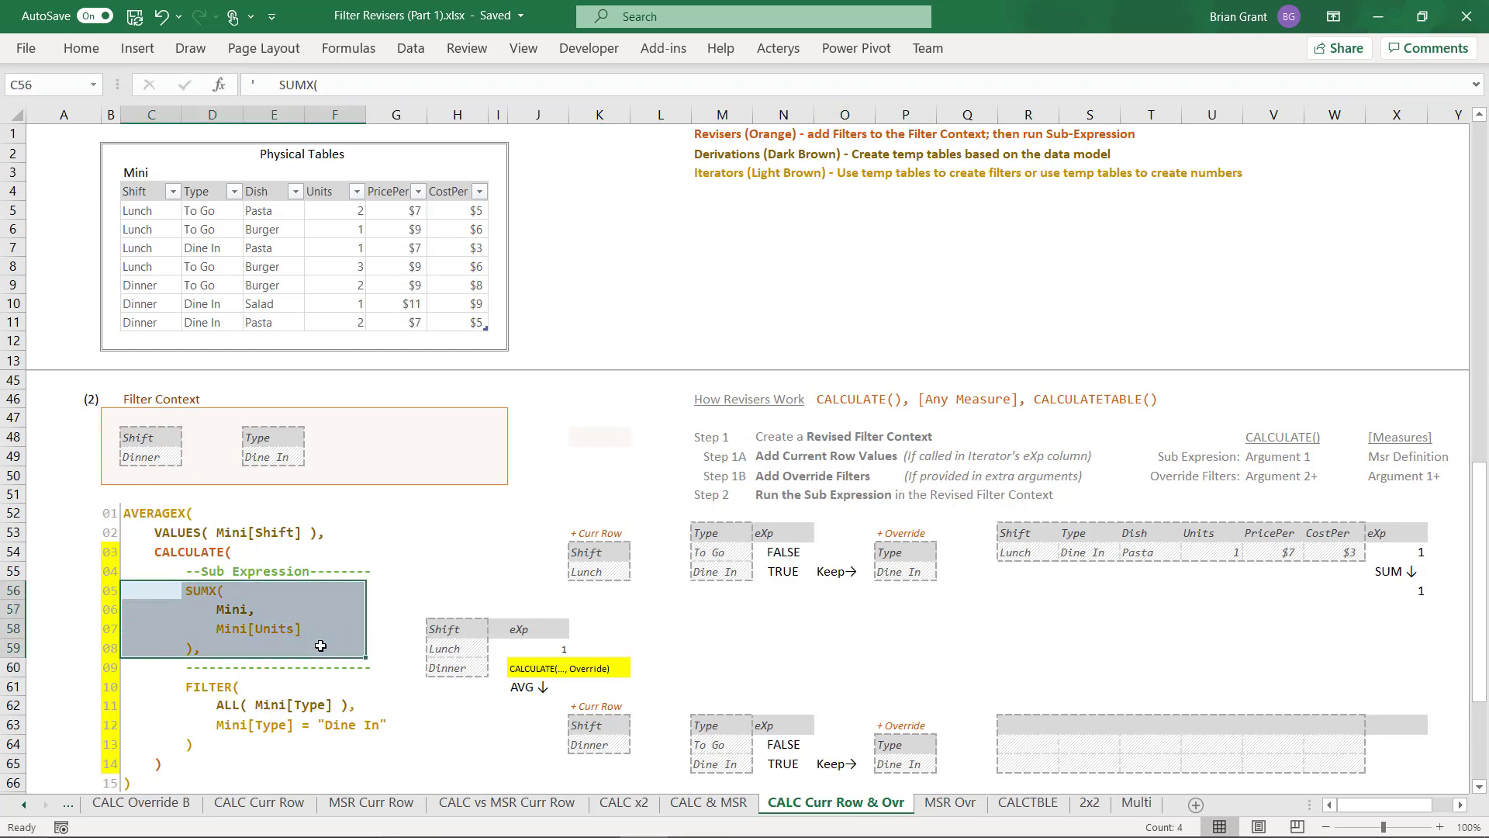
right_click(328, 612)
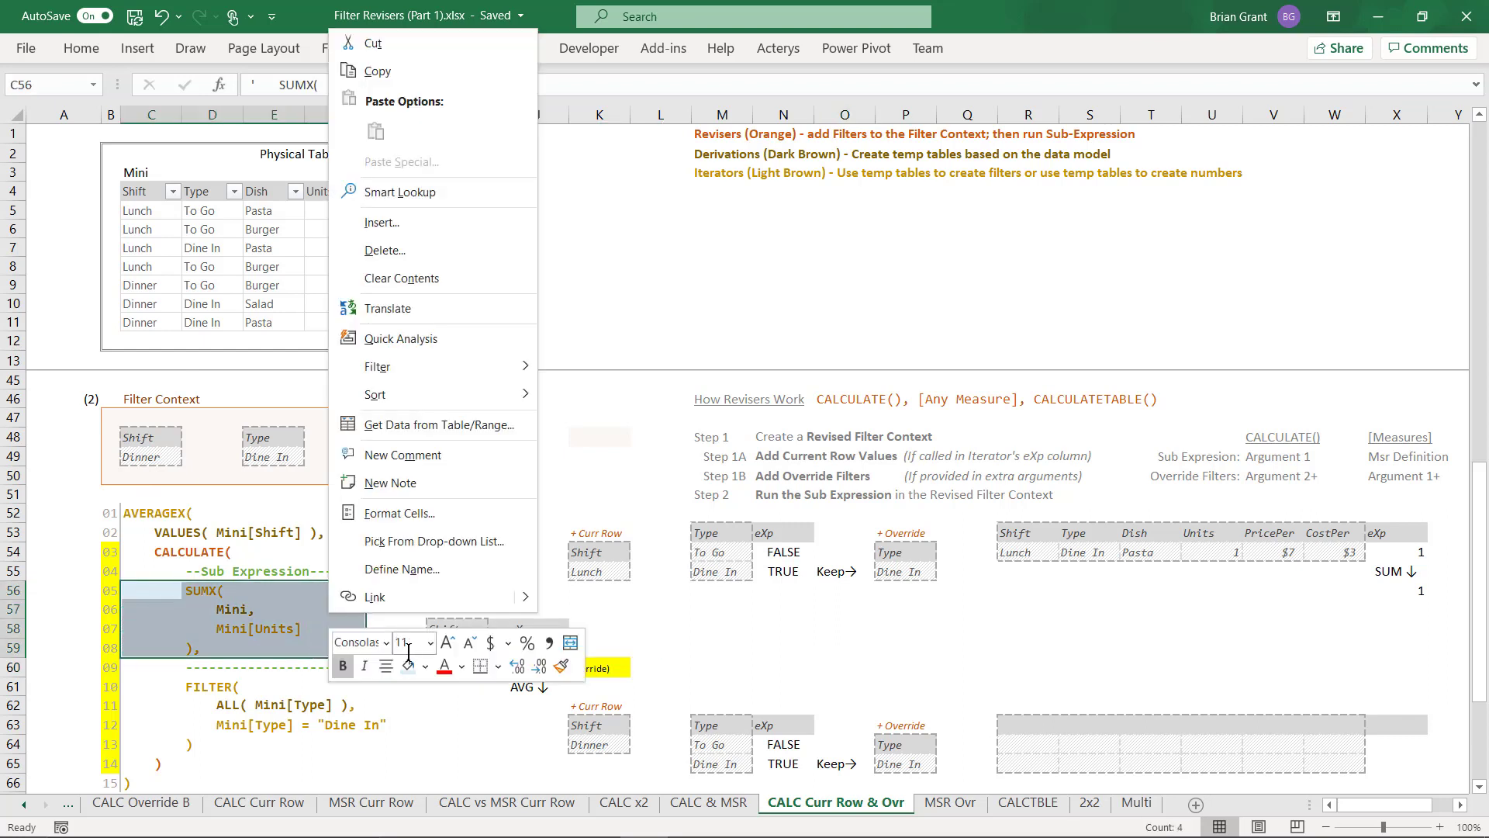
click(427, 667)
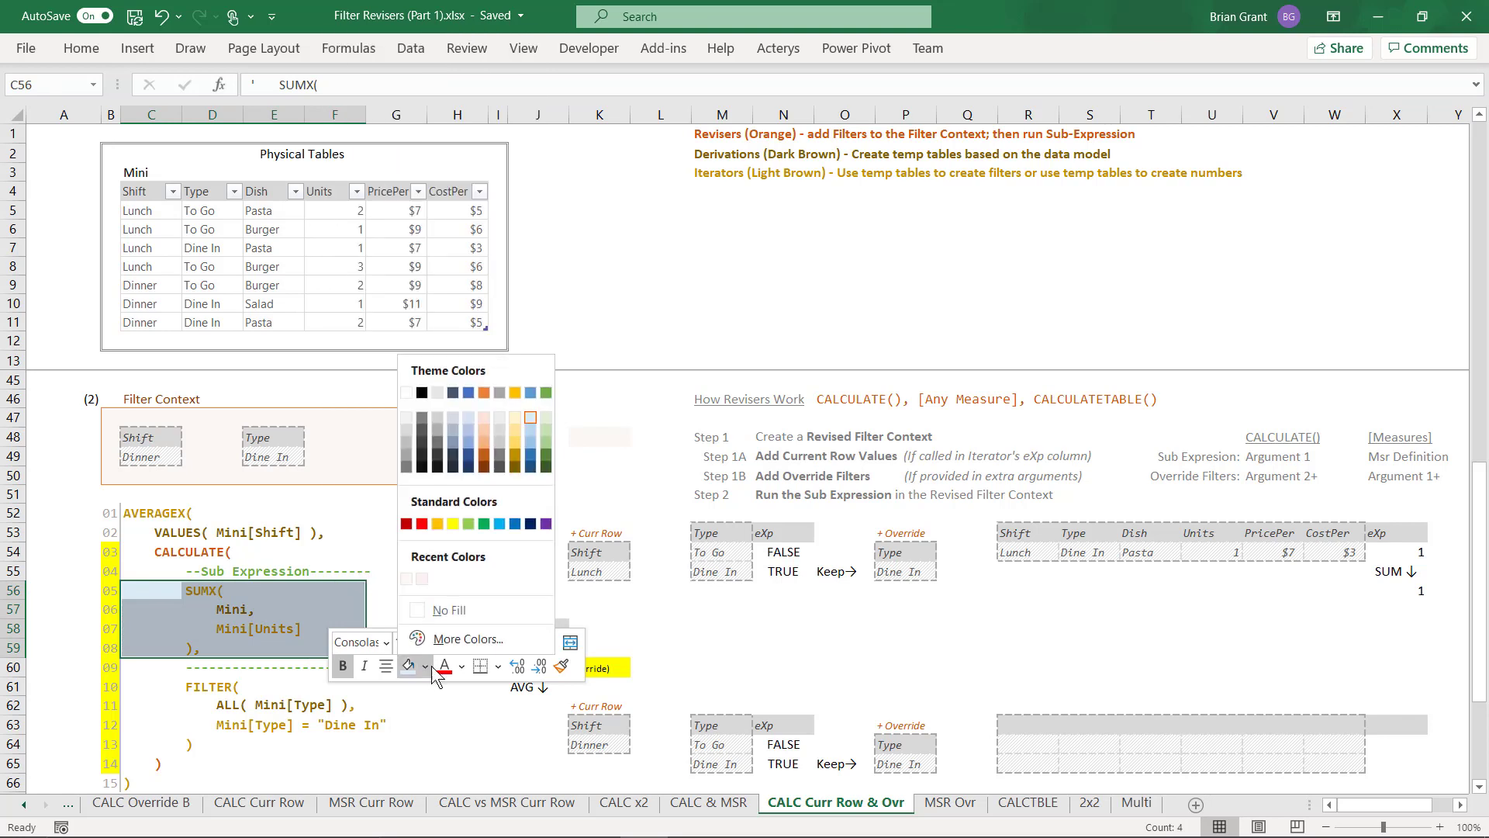
click(404, 416)
click(458, 570)
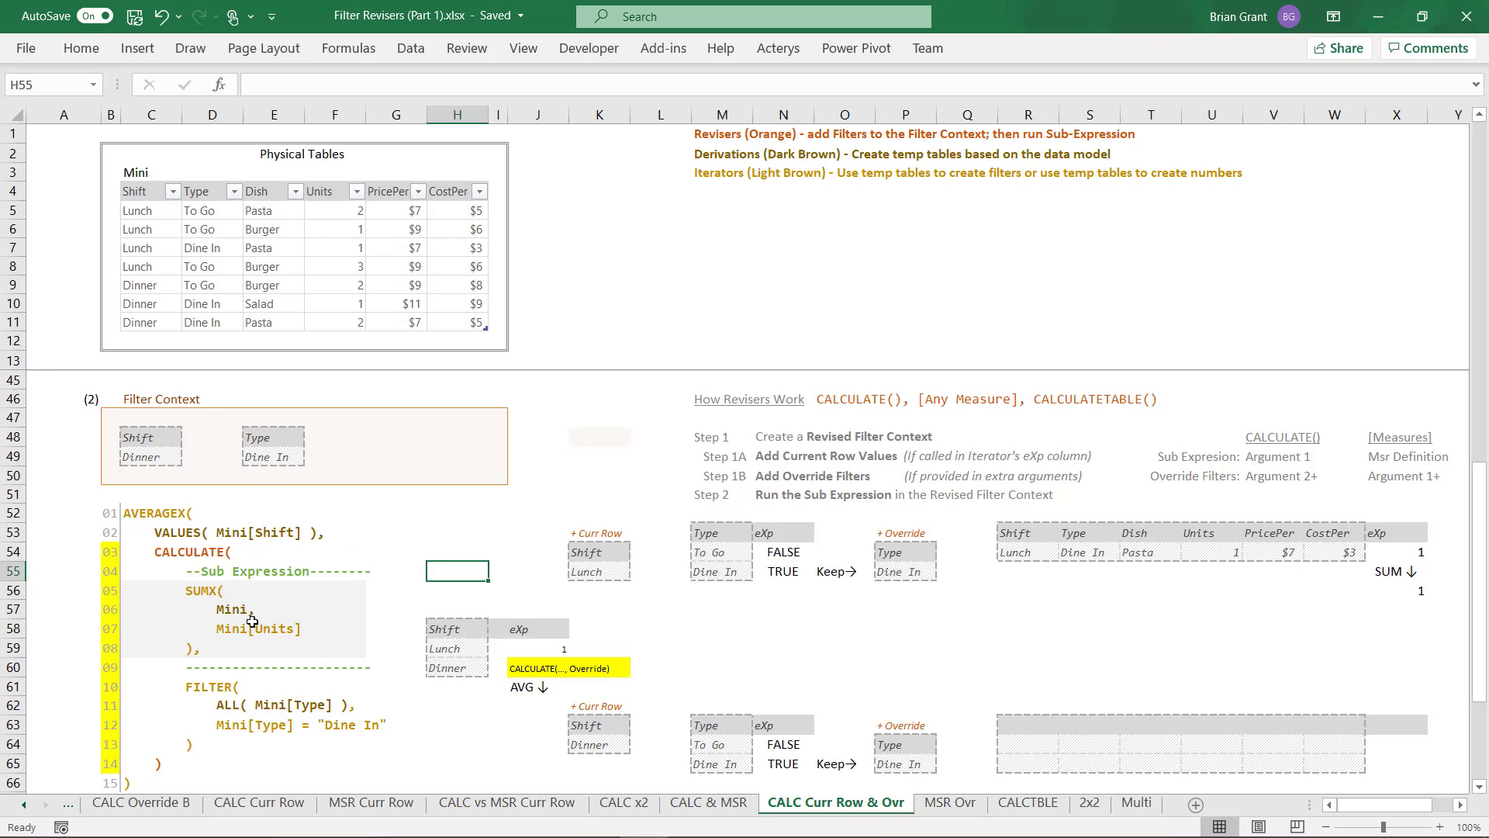
Step: Filter the Mini table to Shift = Dinner and Type = Dine In
click(174, 191)
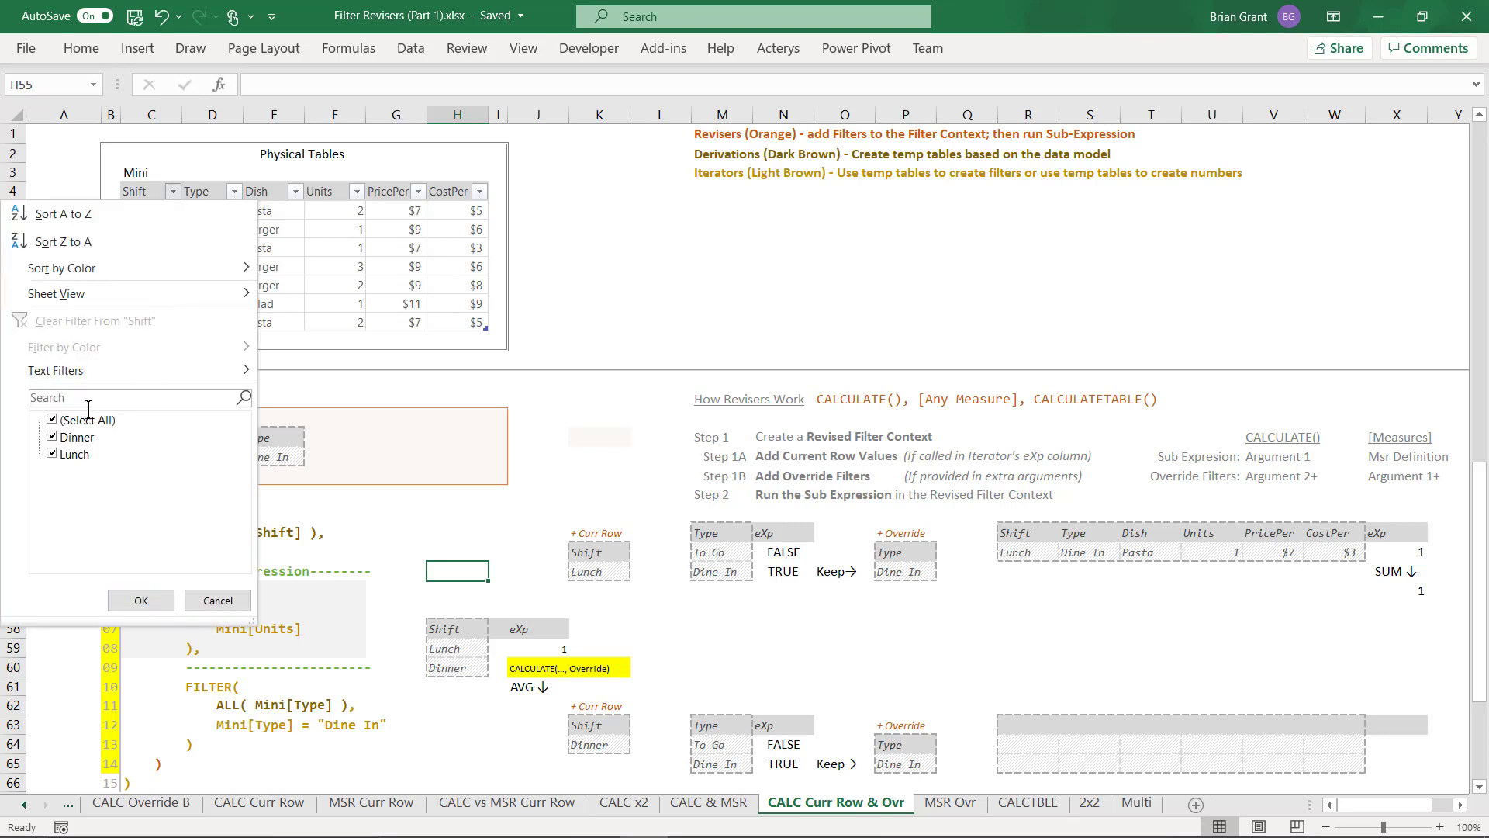
click(71, 454)
click(126, 599)
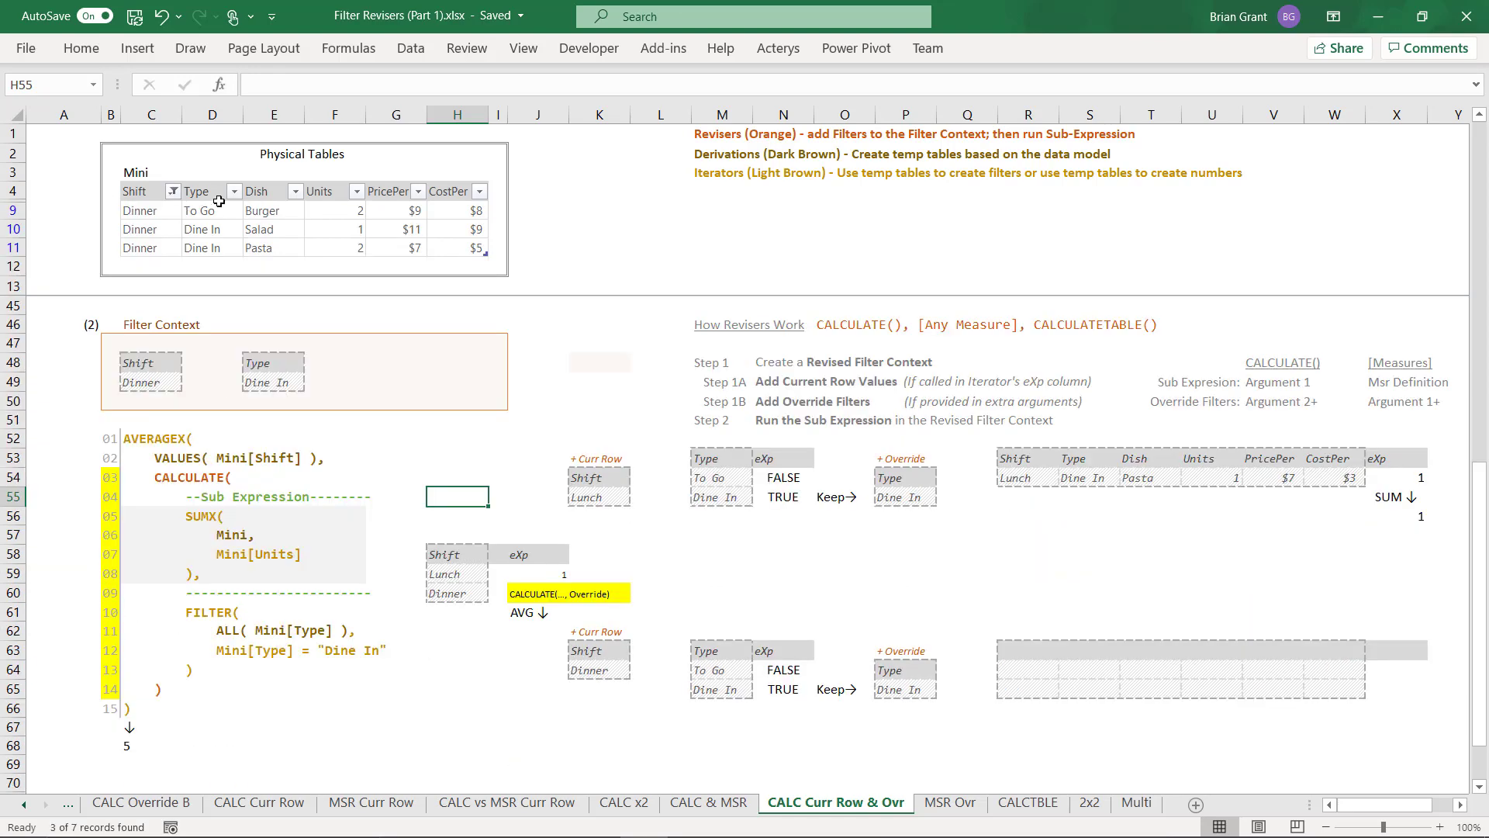
click(234, 191)
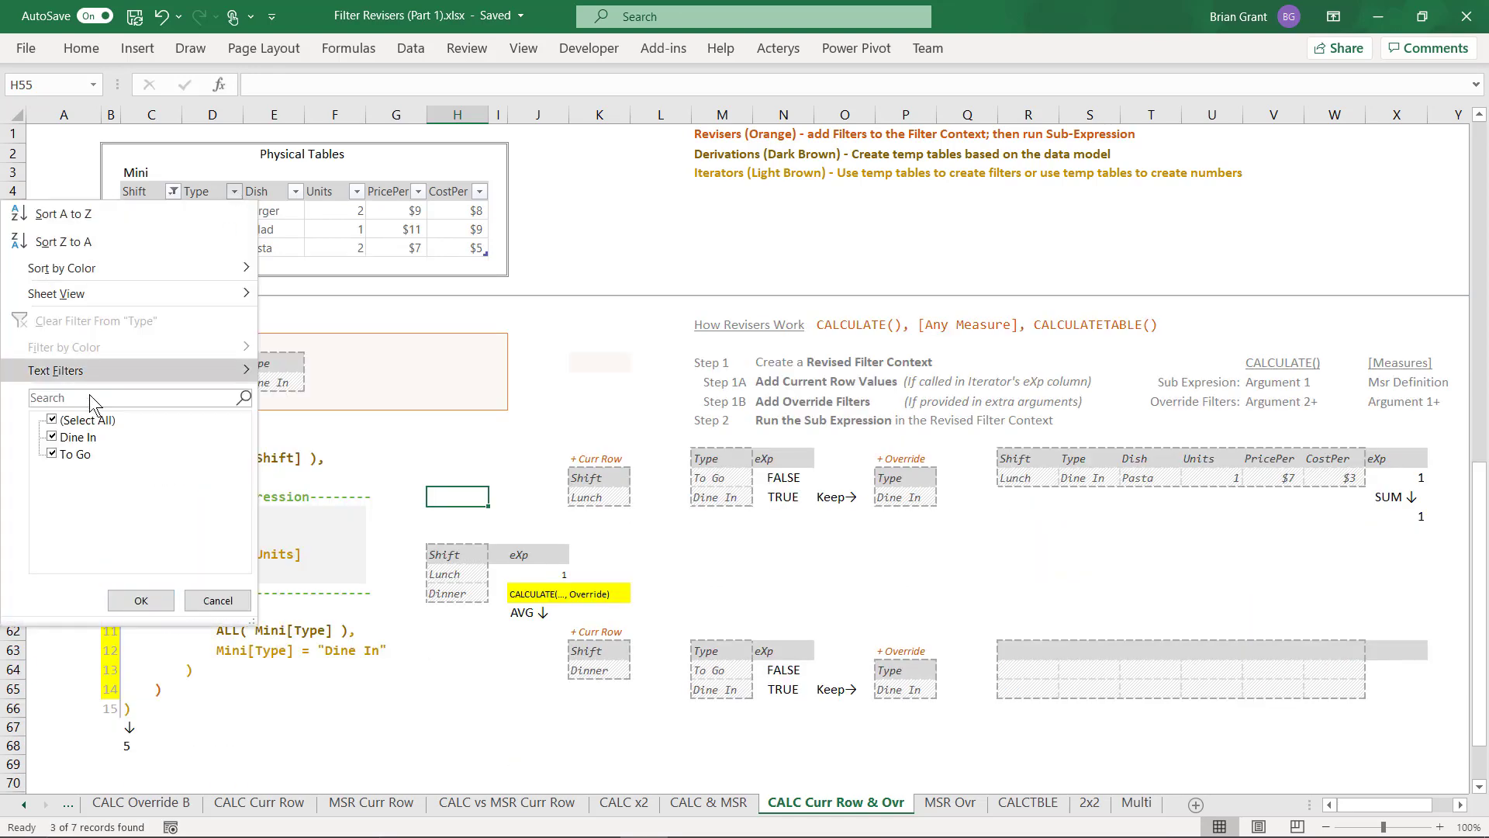
click(74, 454)
click(126, 599)
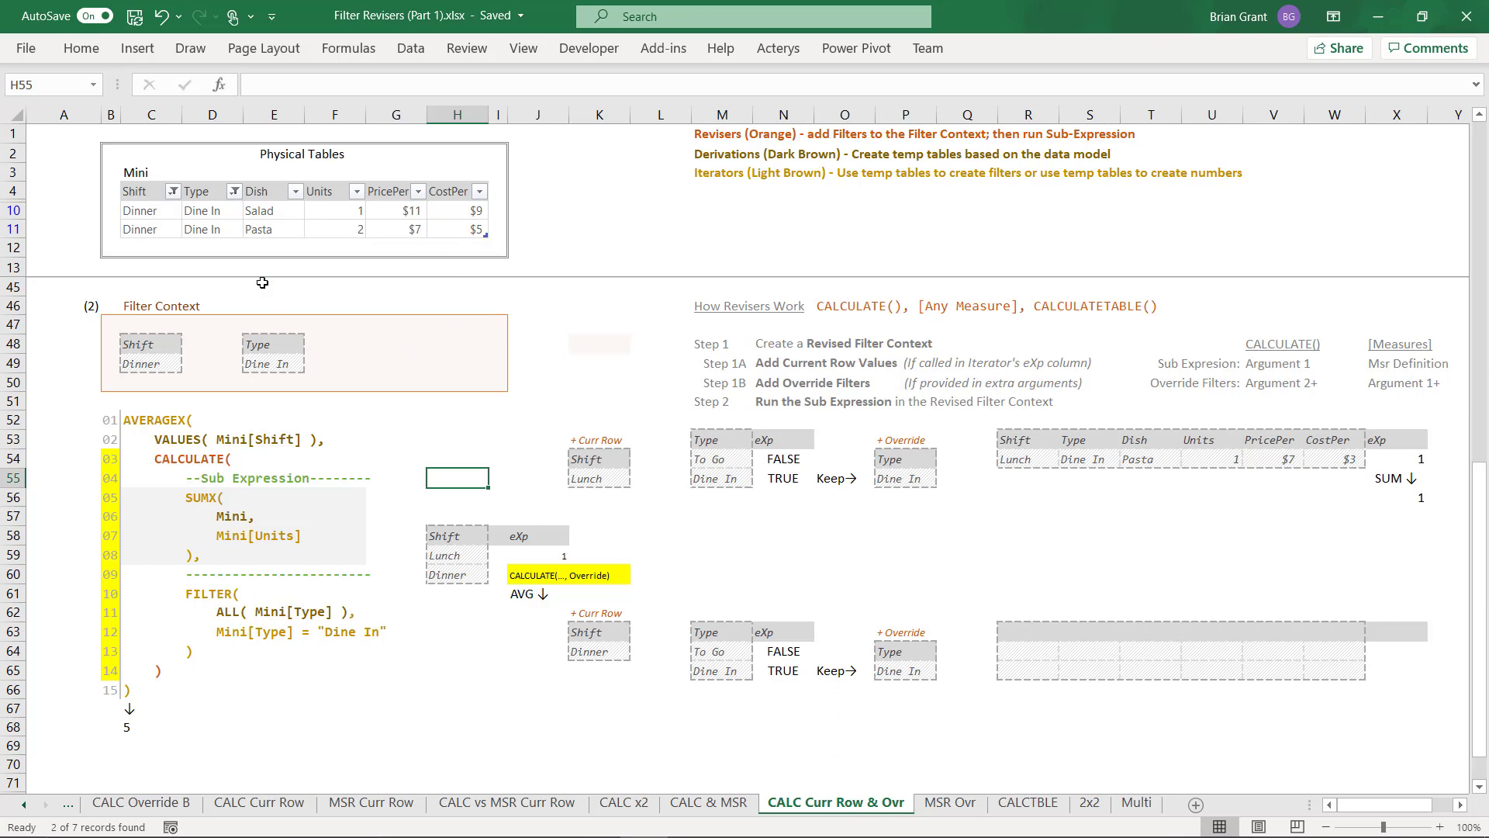
Step: Copy the filtered Mini table with its headers and paste it as values into the temp table starting at R63
drag(139, 210, 466, 230)
drag(143, 190, 439, 230)
key(ctrl+c)
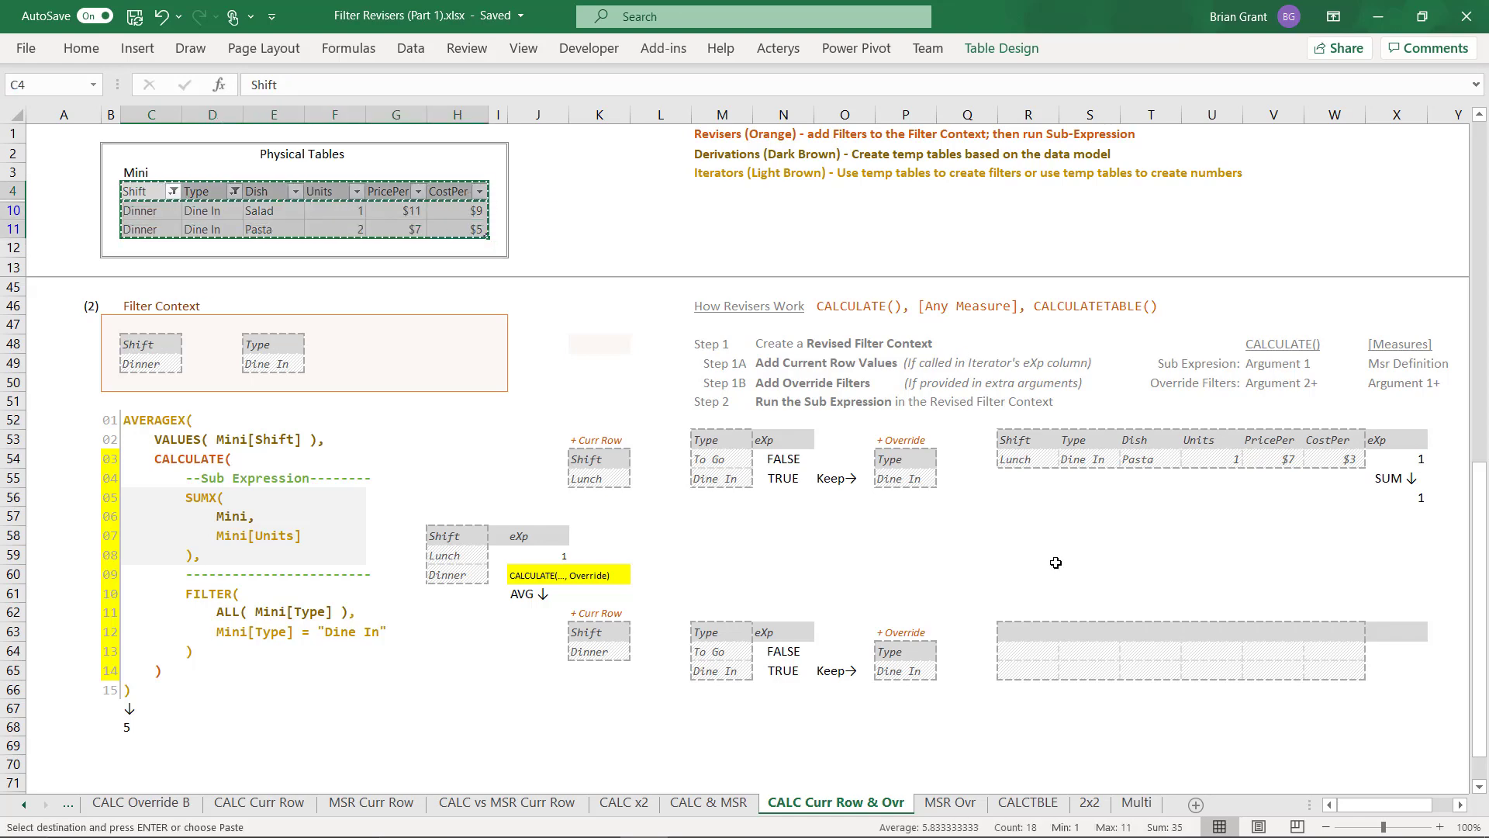
click(1034, 631)
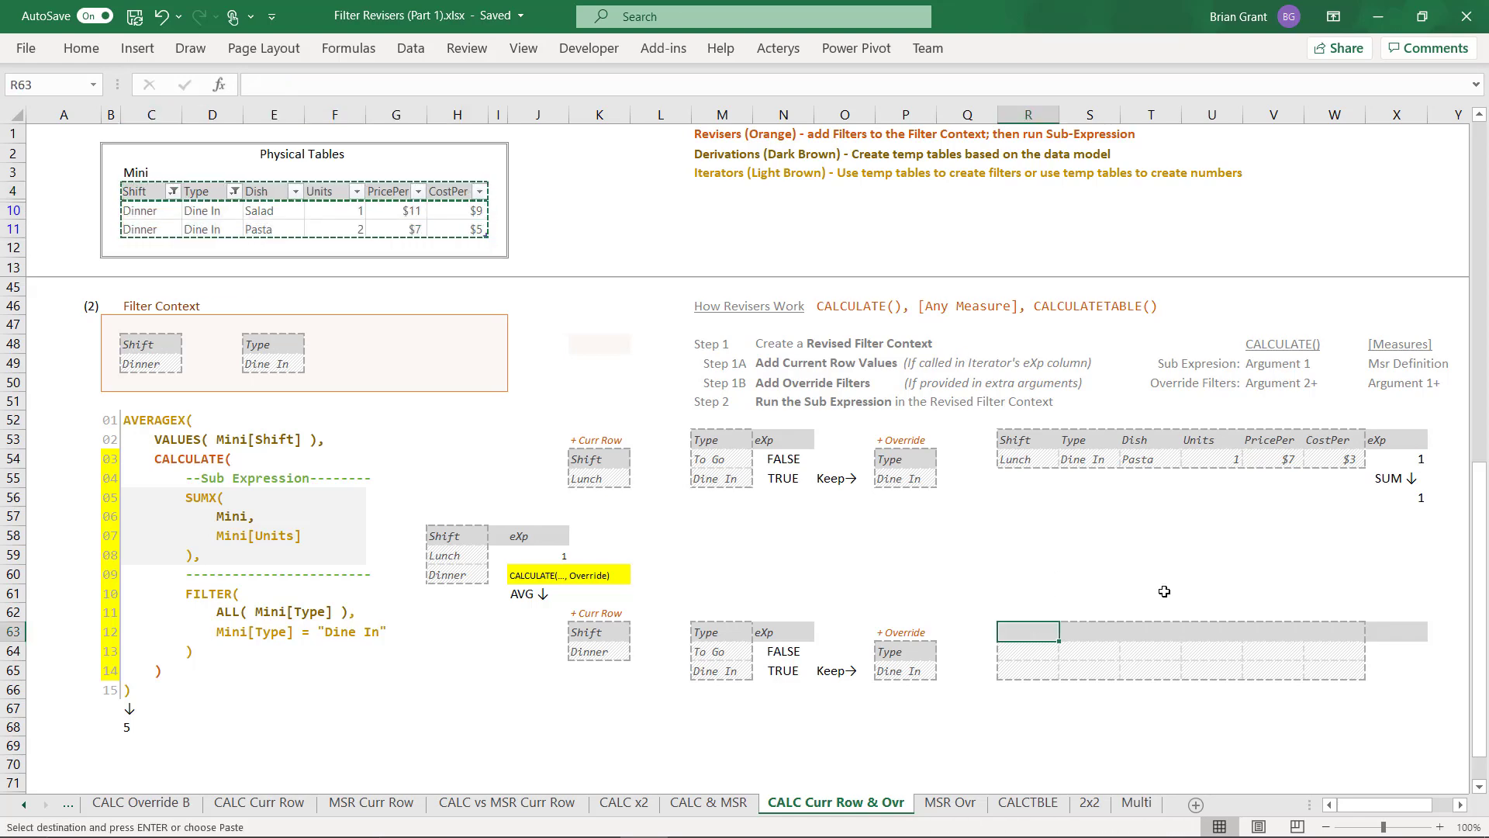
key(ctrl+alt+v)
click(828, 397)
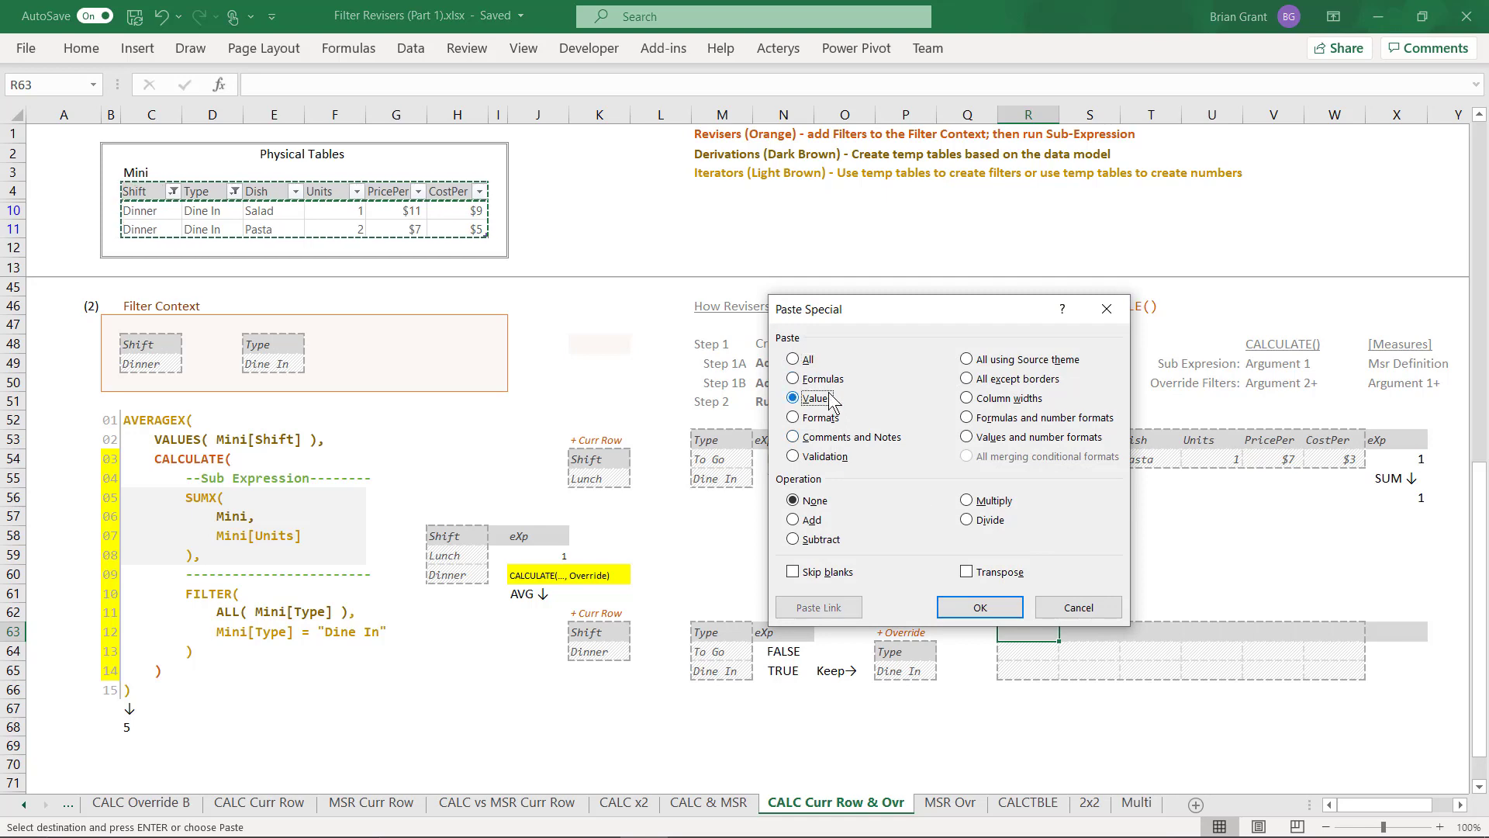
click(979, 607)
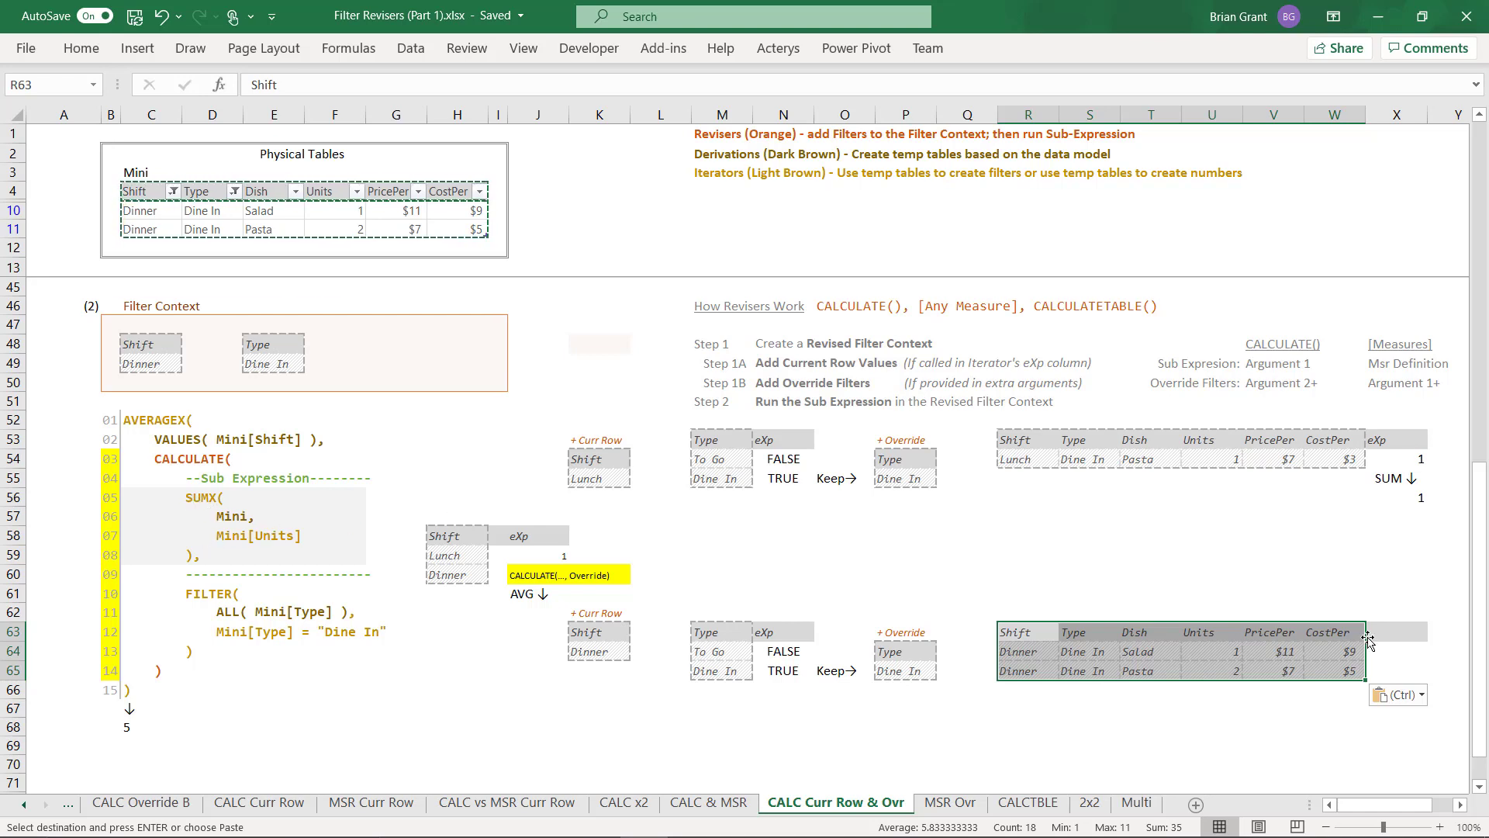
Step: Add the eXp column header in X63 beside the Dinner temp table
click(1400, 631)
text(eX)
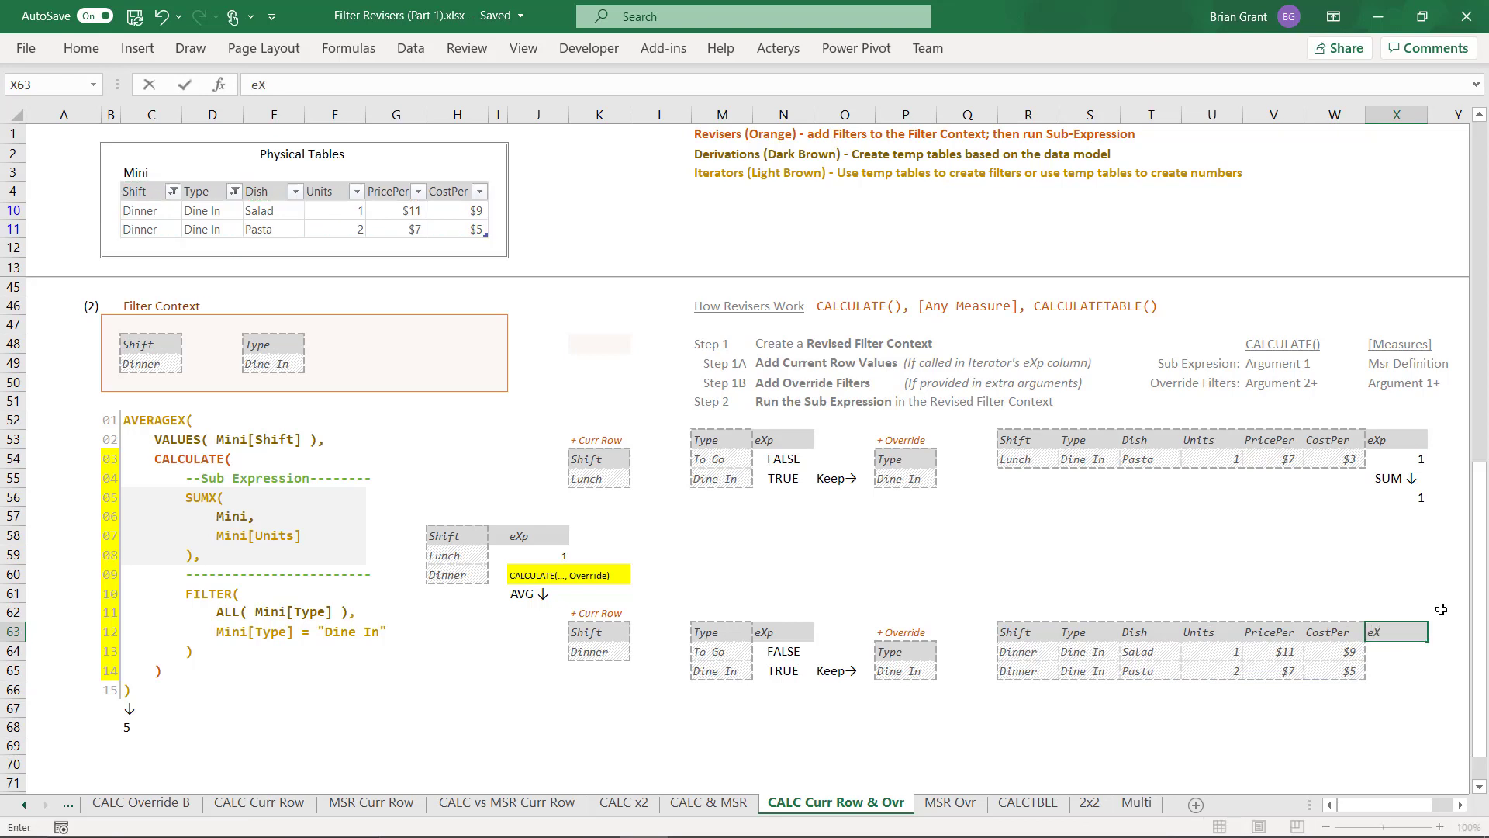
text(p)
key(Return)
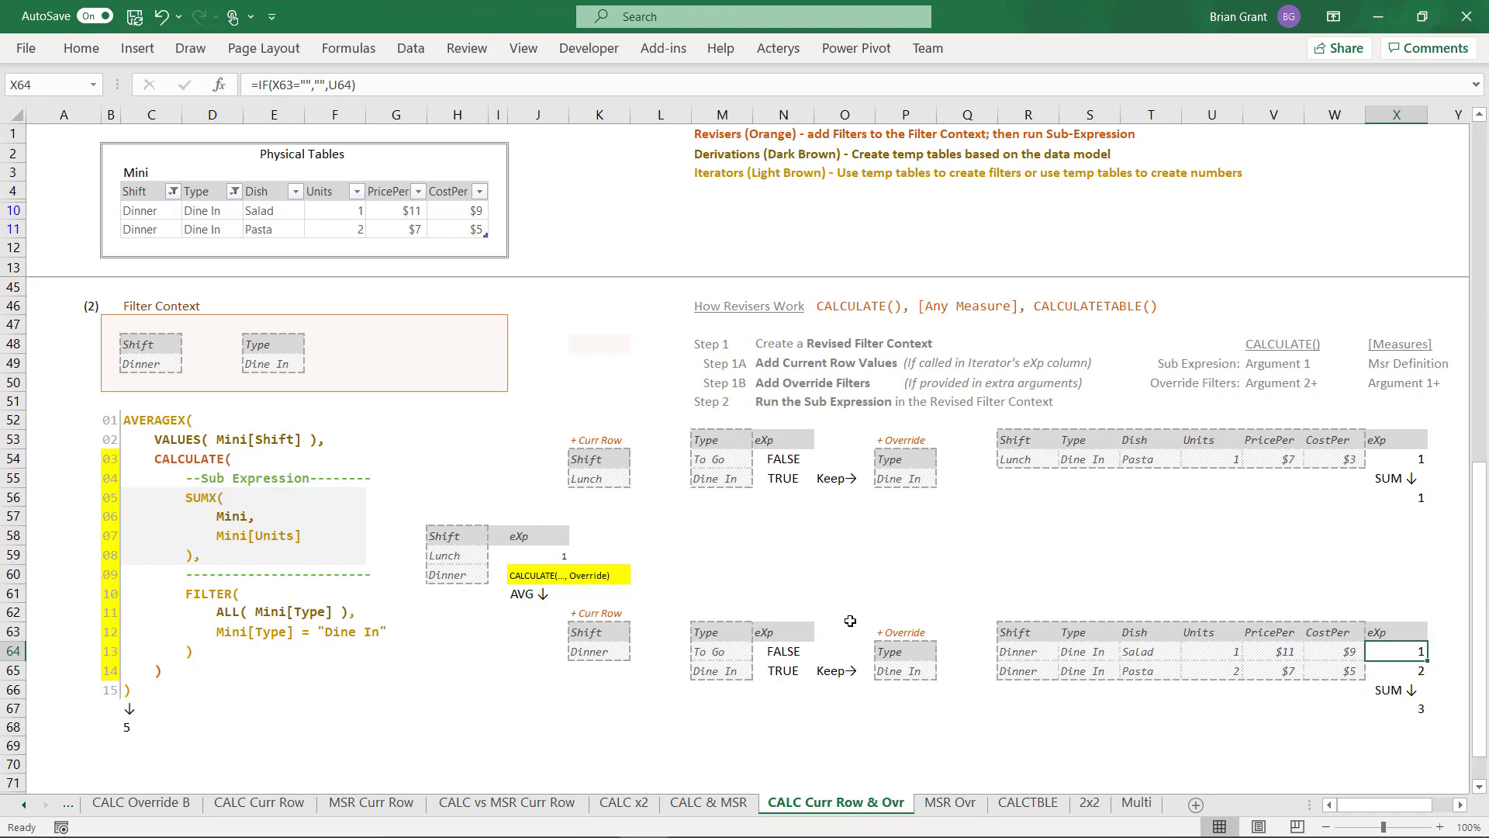
Step: Enter the AVERAGEX eXp results as 3 for Dinner in J60 and 1 for Lunch in J59
click(531, 577)
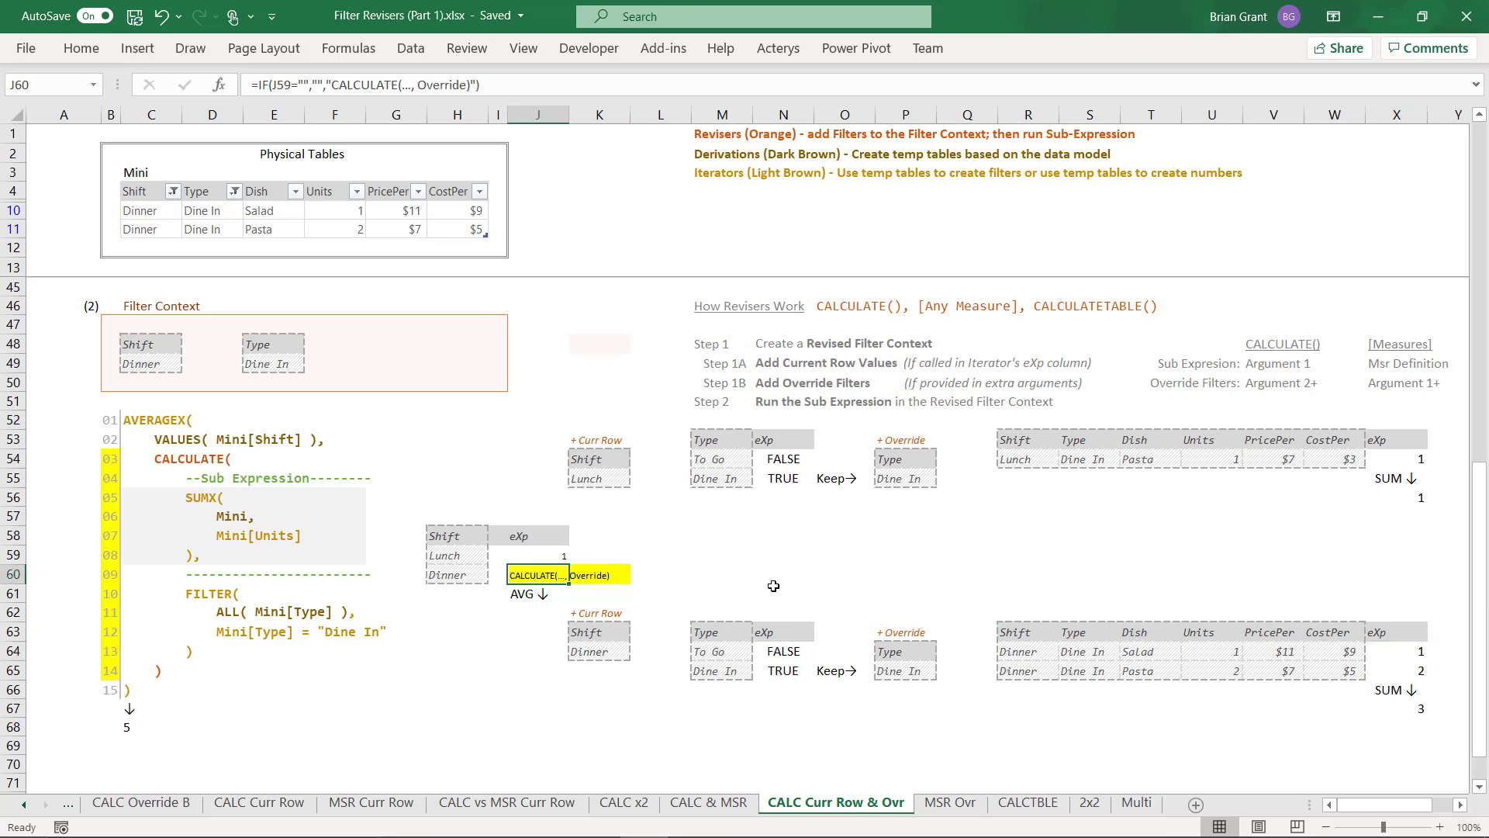
text(3)
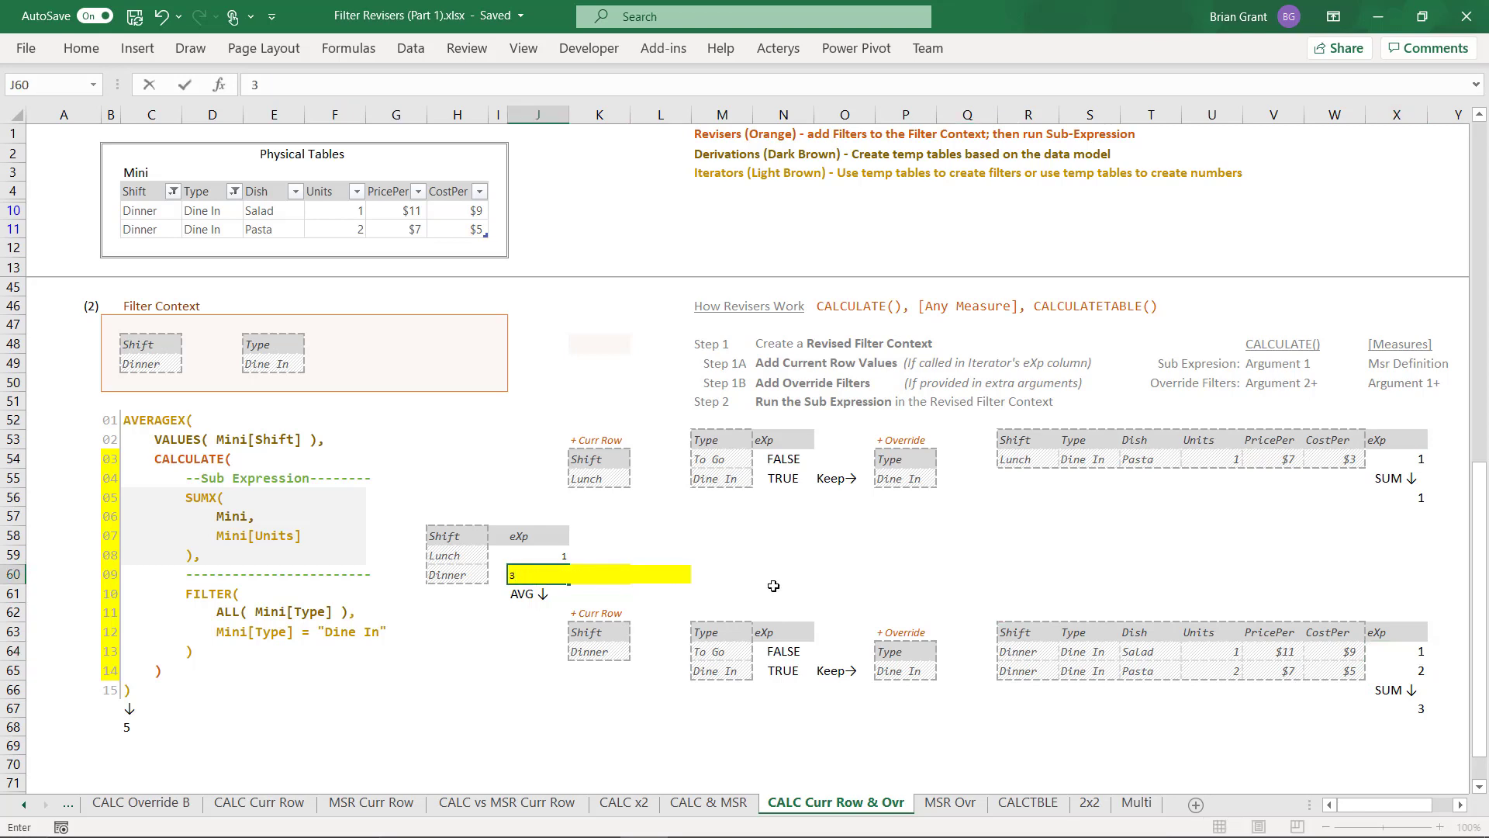
key(Return)
key(Up)
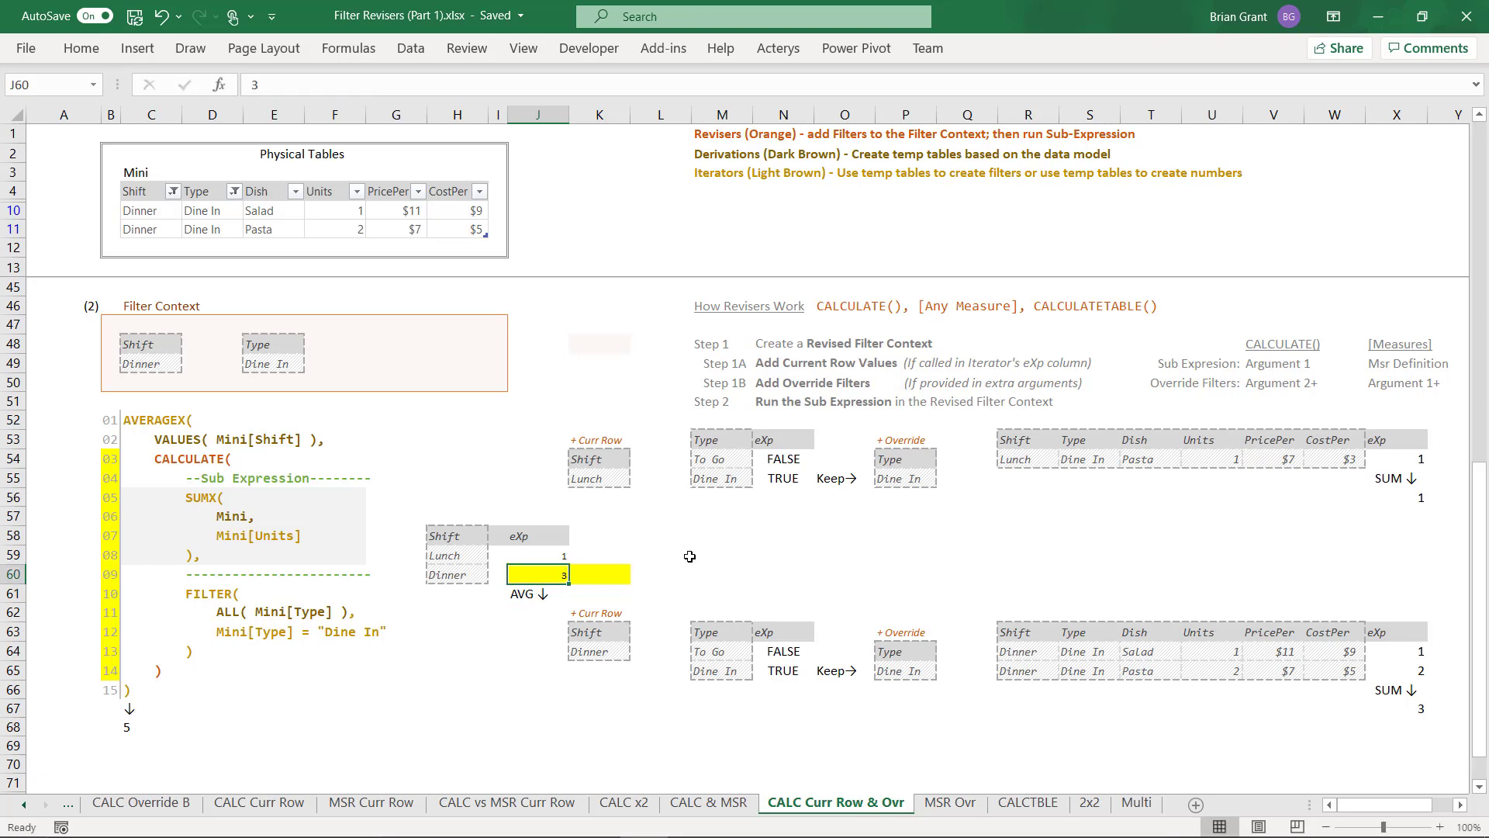
click(559, 556)
text(1)
key(Return)
Step: Clear both filters from the Filter Context box by copying blank cell K48 over C48:E49
click(594, 341)
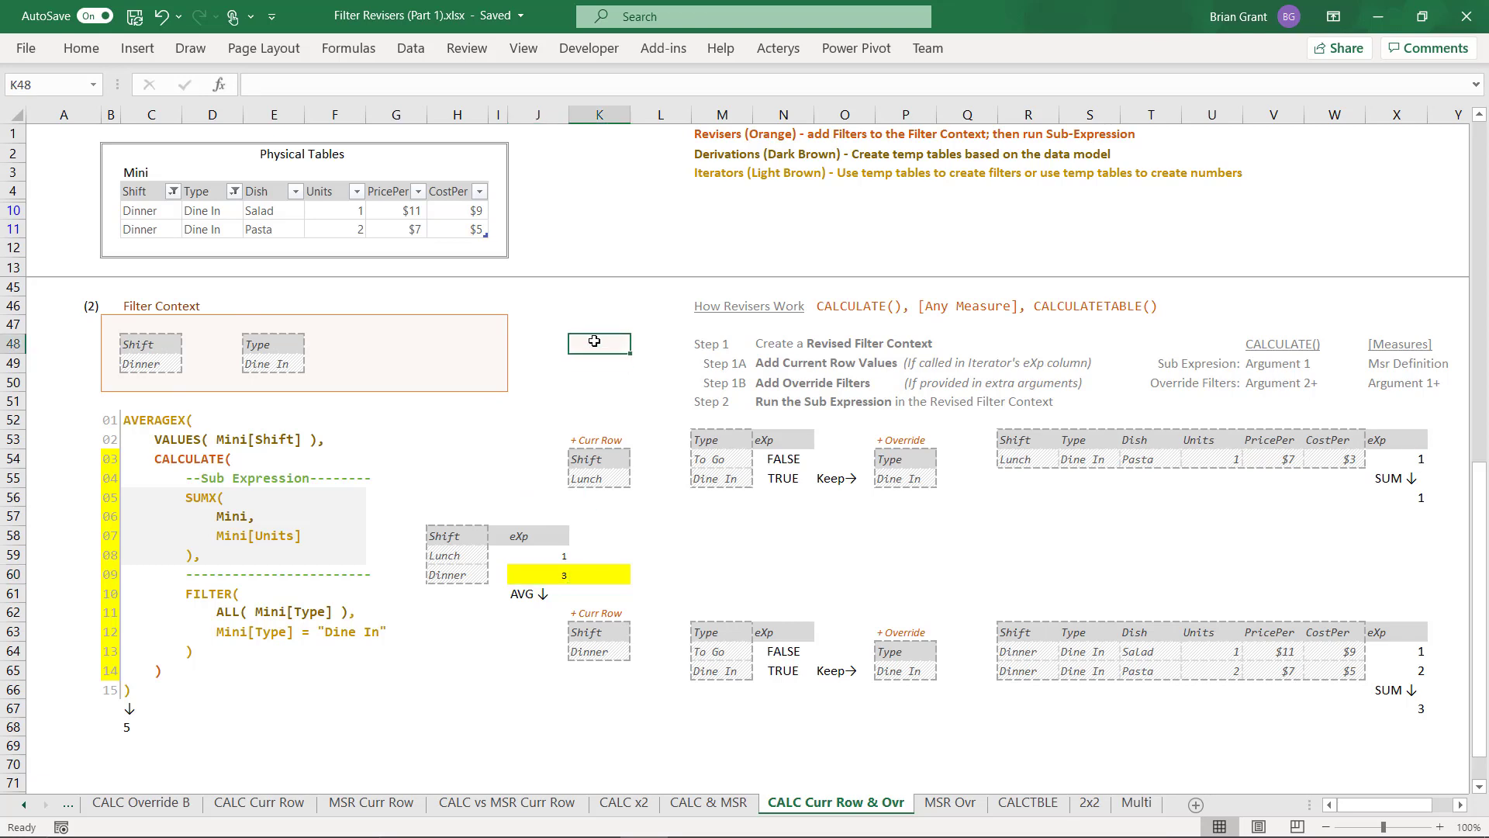
key(ctrl+c)
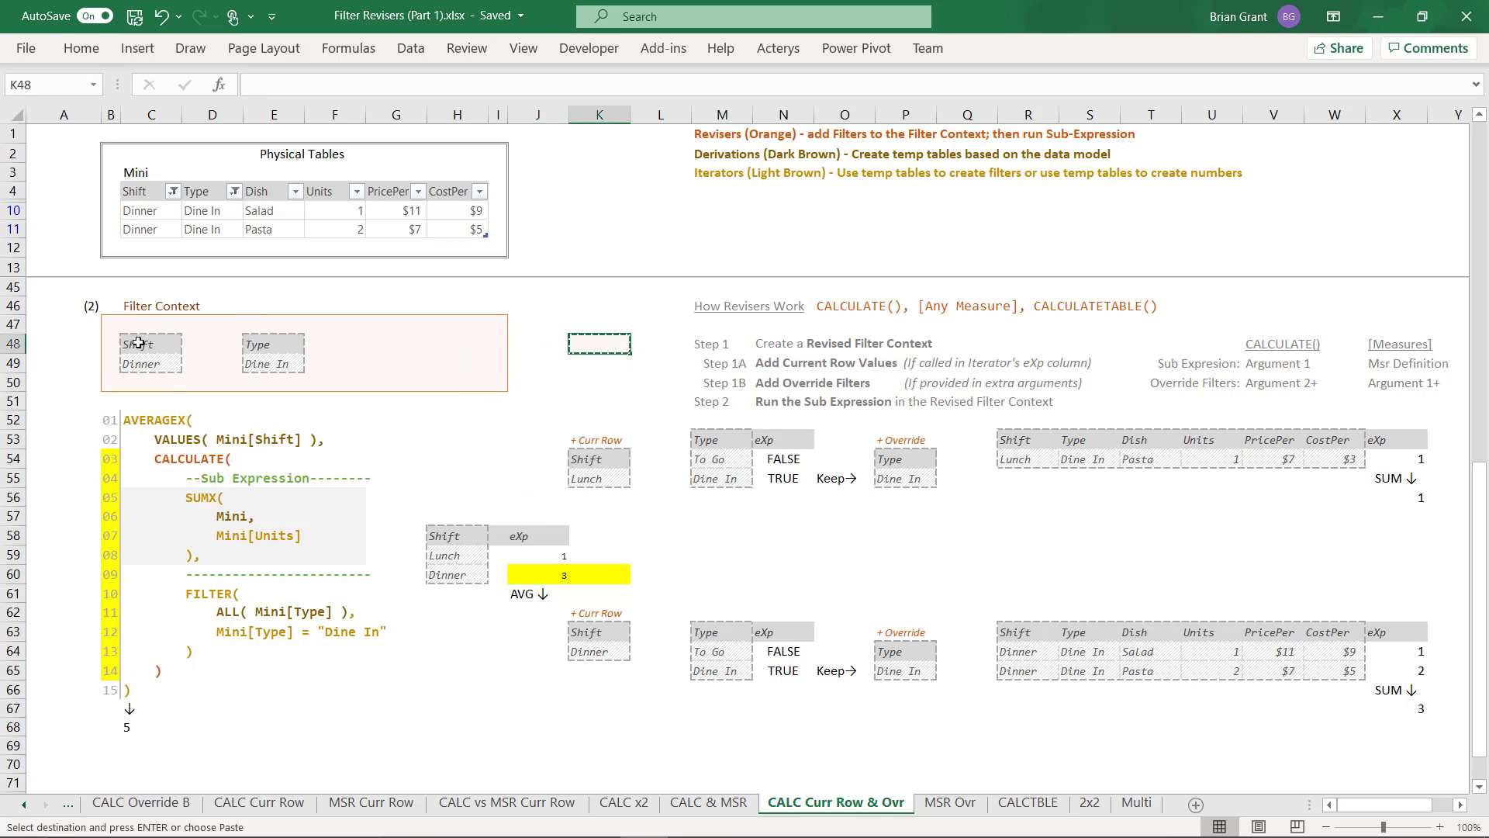
drag(138, 343, 279, 366)
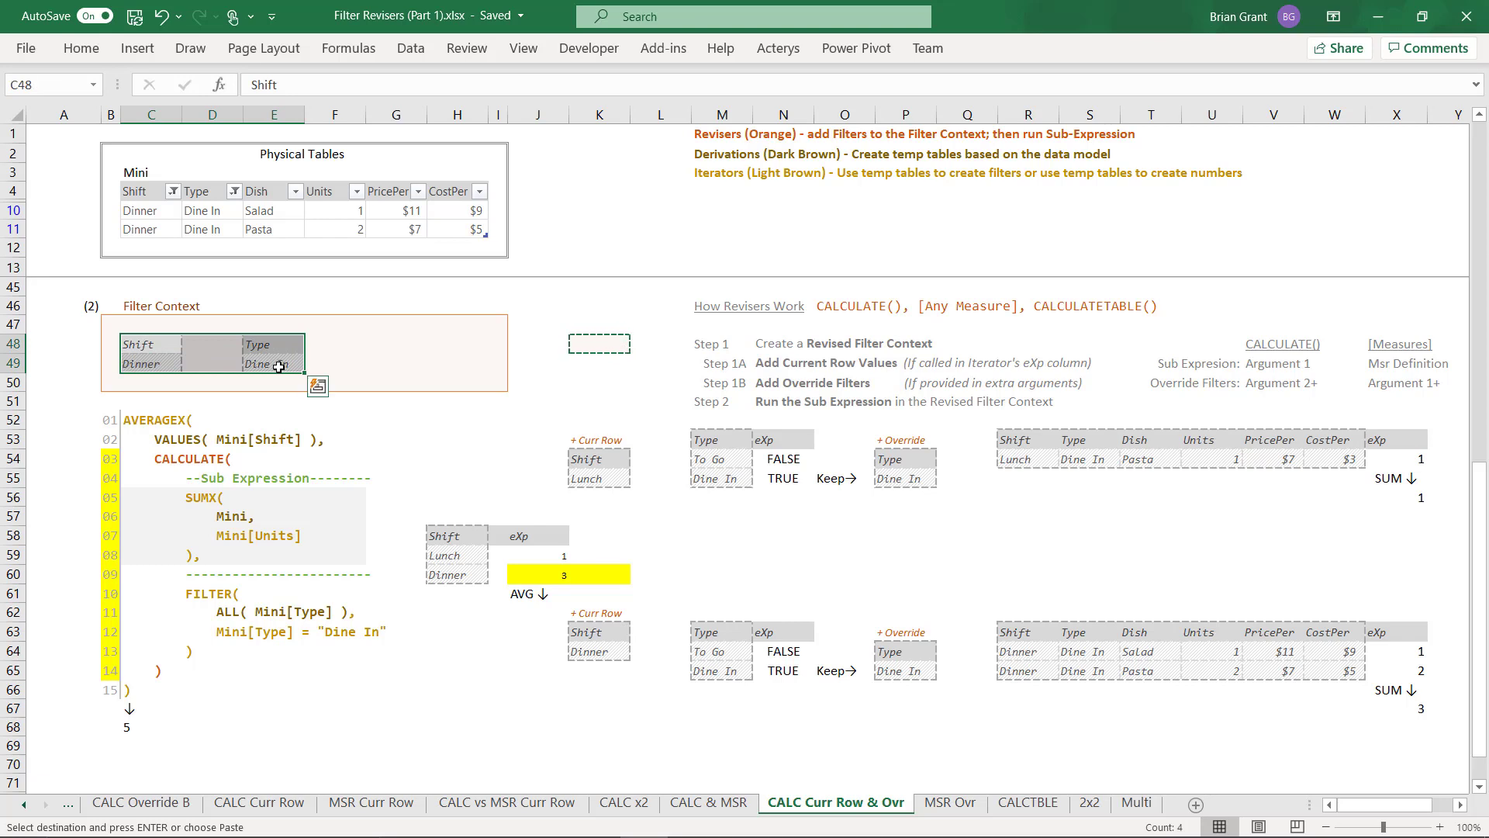
key(ctrl+v)
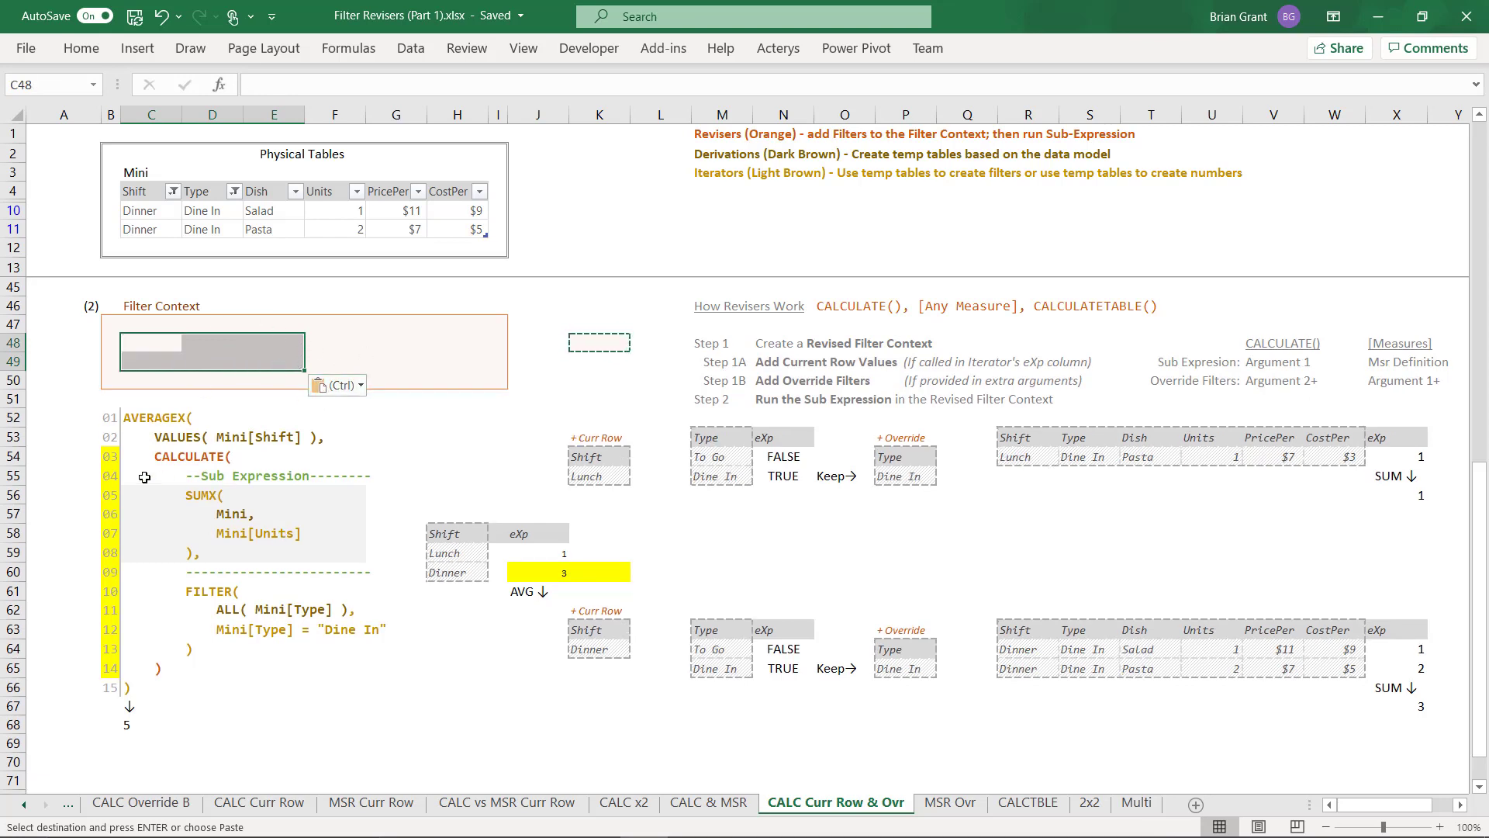
Step: Remove the Shift and Type filters from the Mini table so all rows are included
click(174, 192)
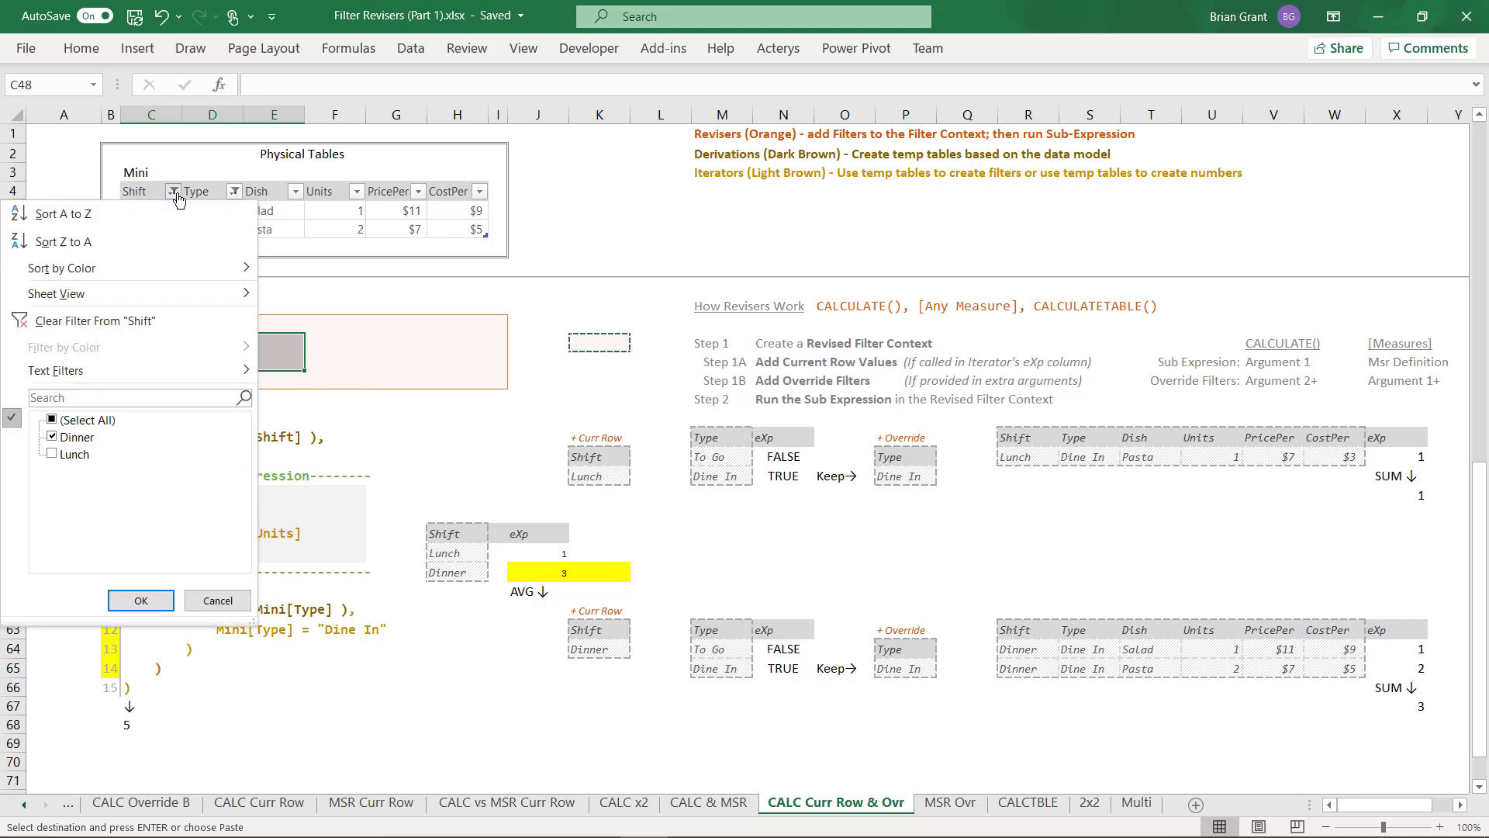
click(161, 608)
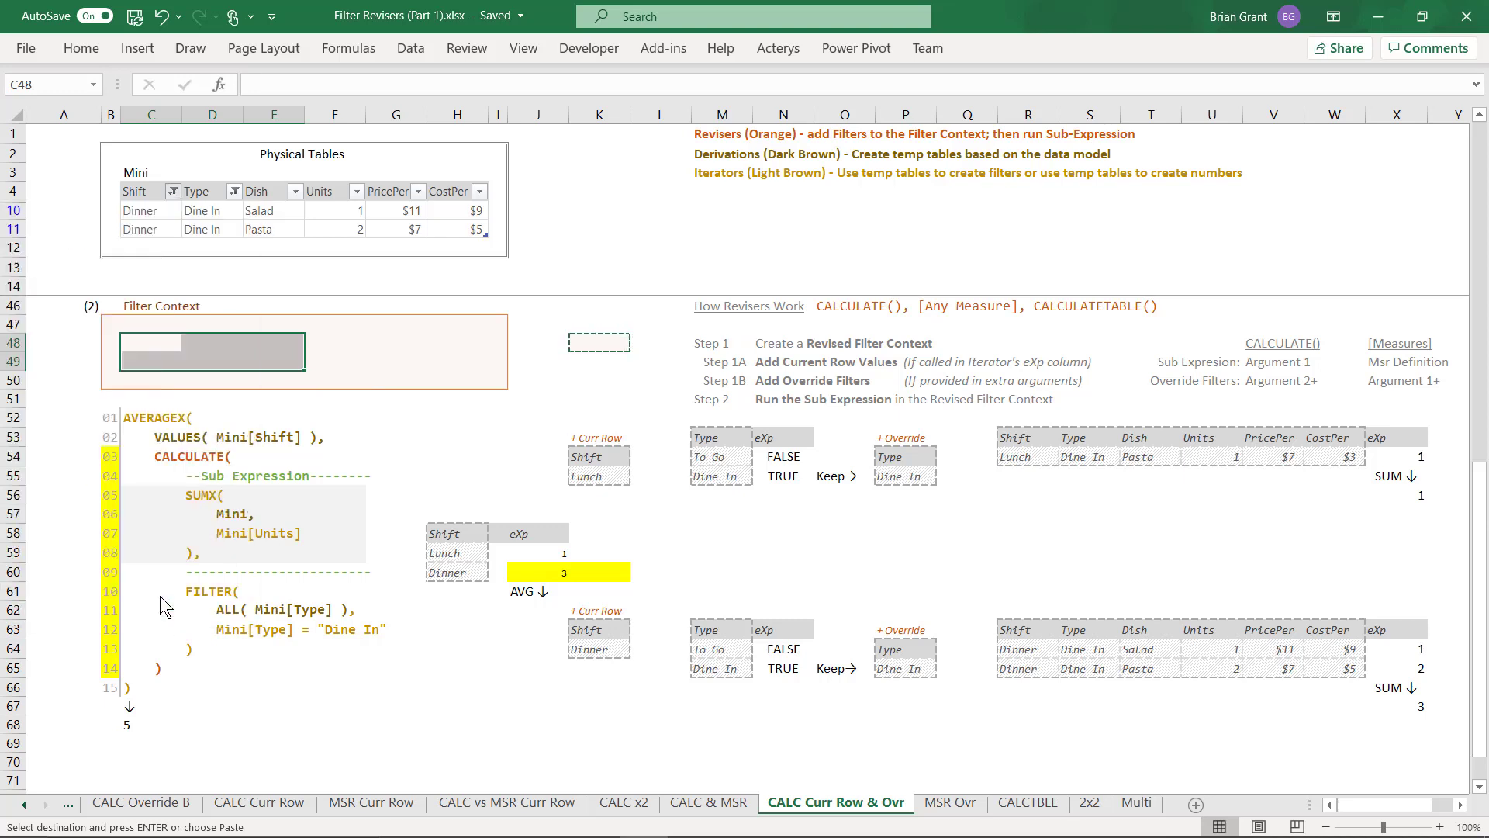
click(234, 191)
click(89, 455)
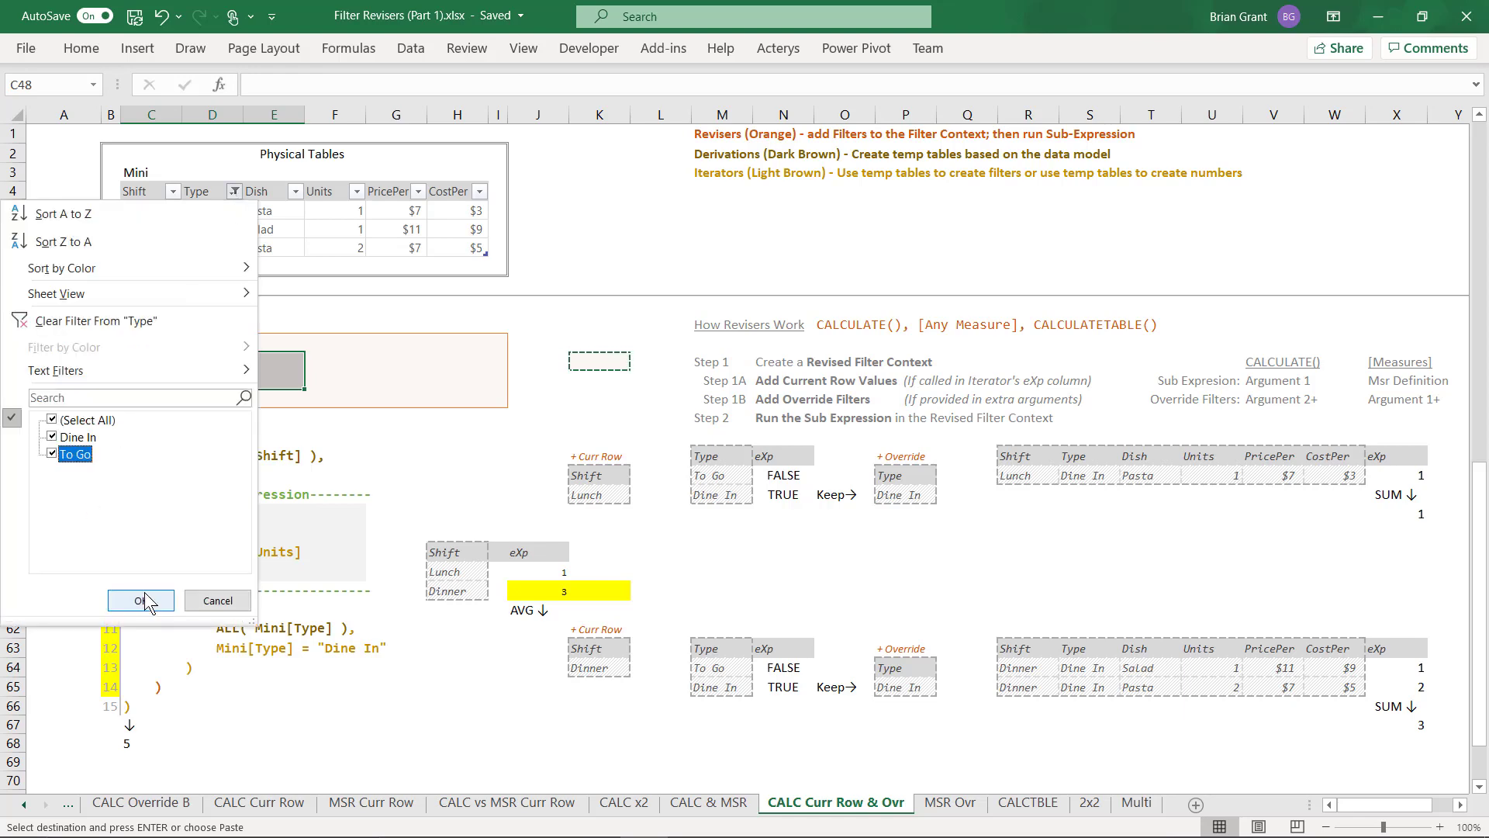
click(141, 600)
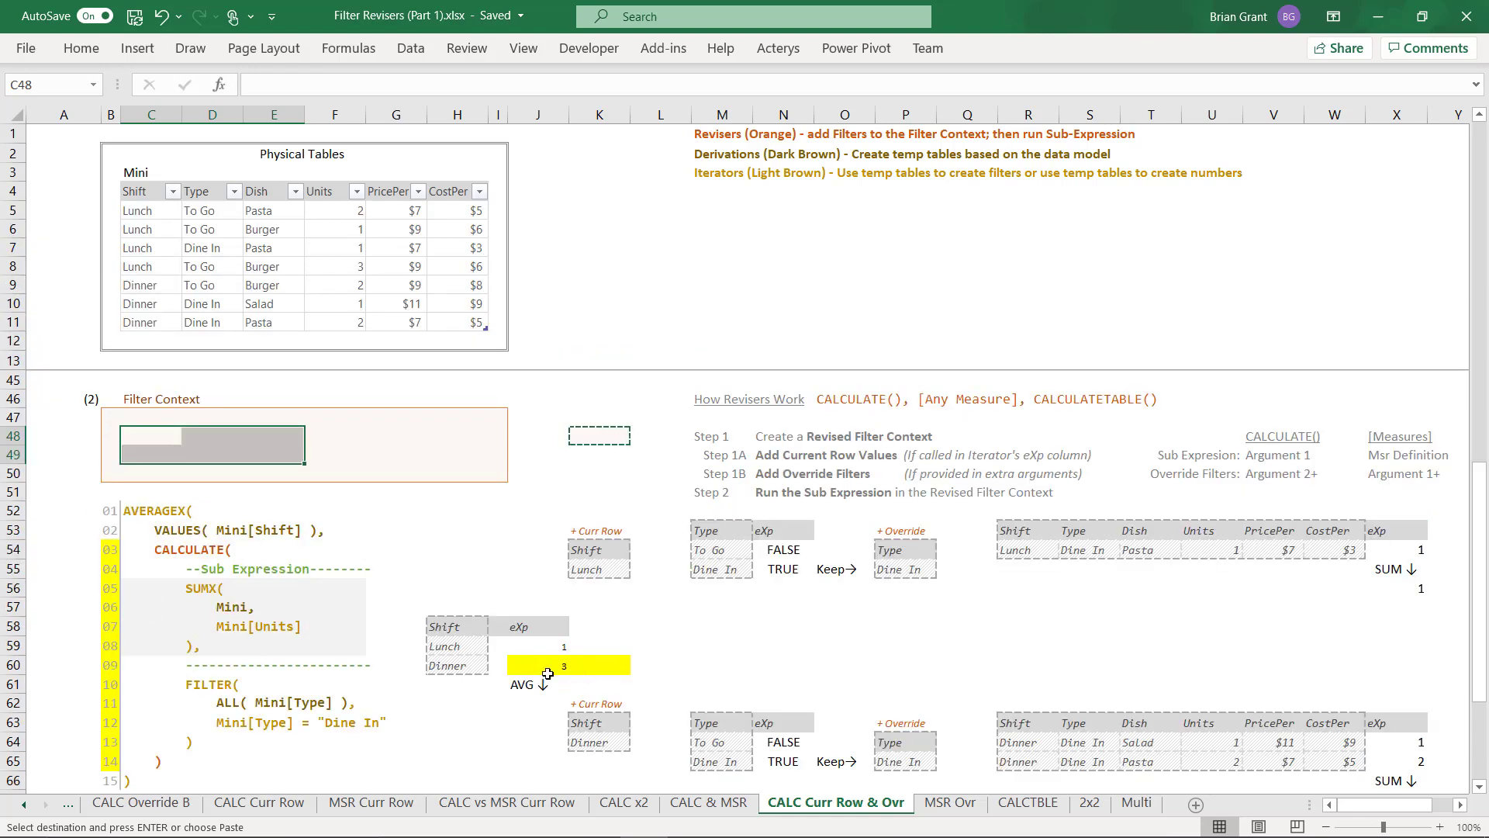
Step: Remove the yellow fill from the Dinner eXp cells J60:K60
drag(534, 669, 610, 672)
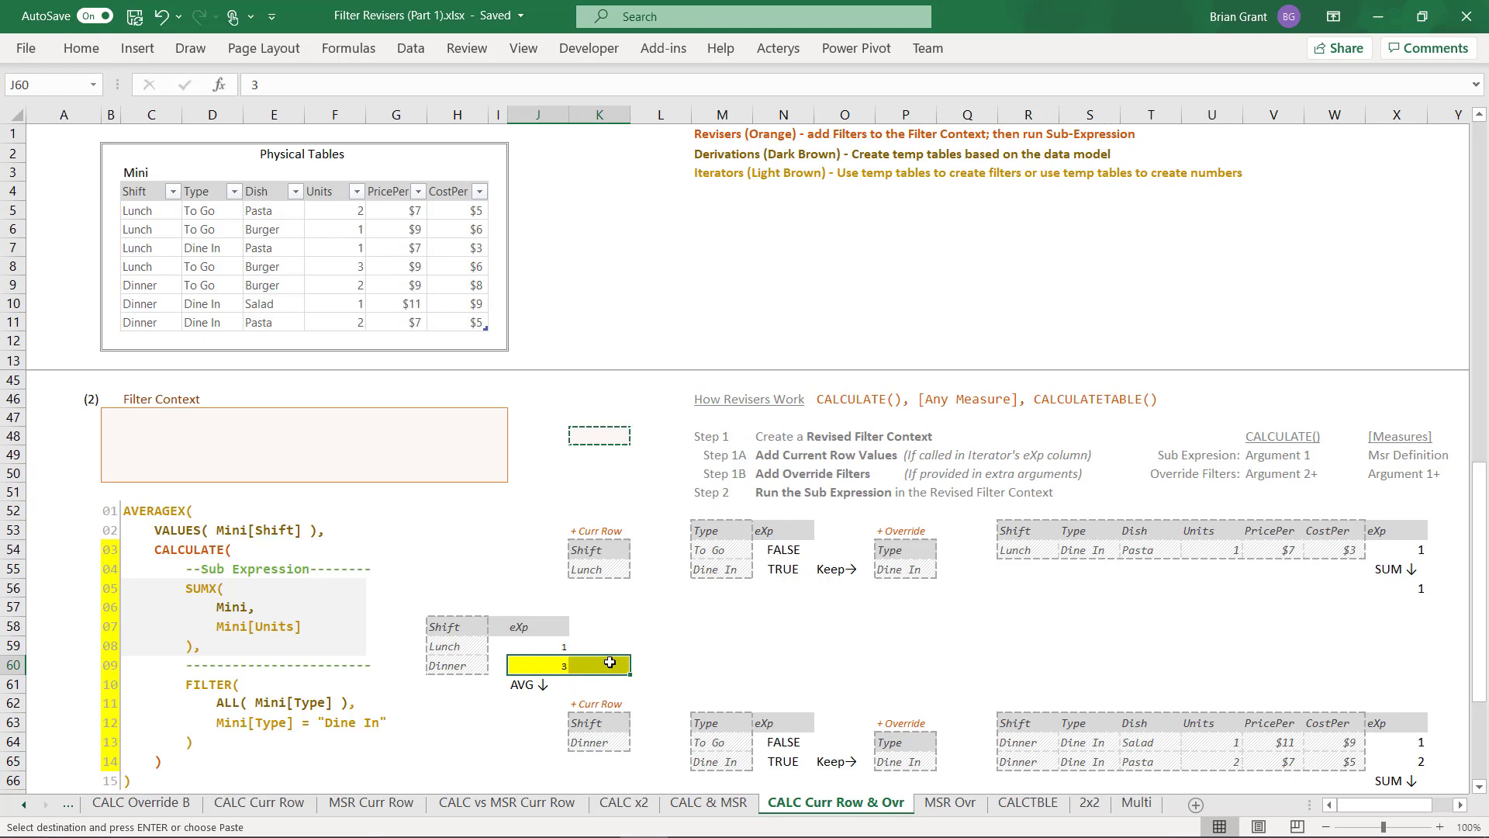
right_click(611, 672)
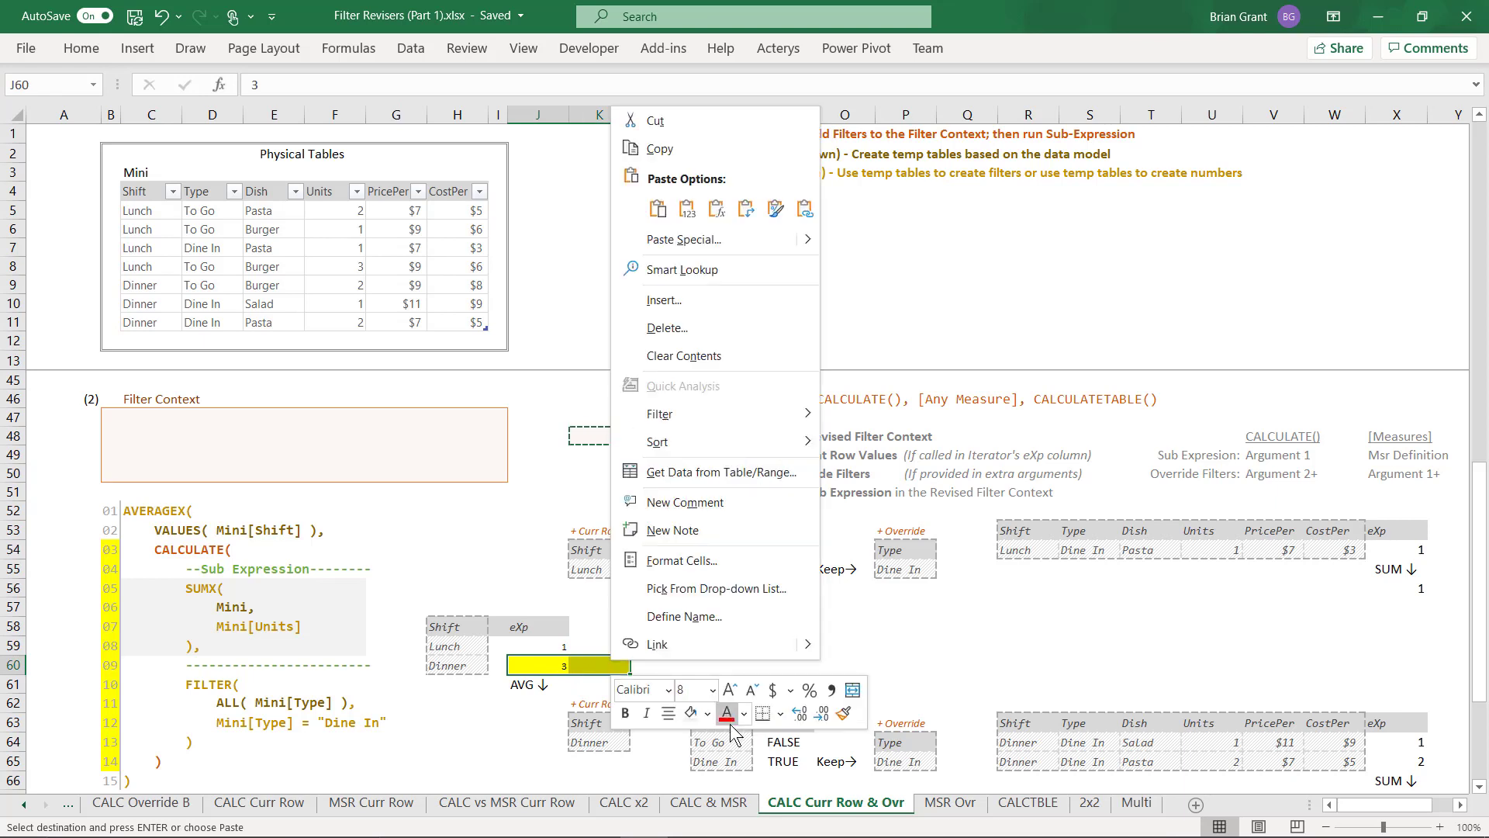
click(707, 713)
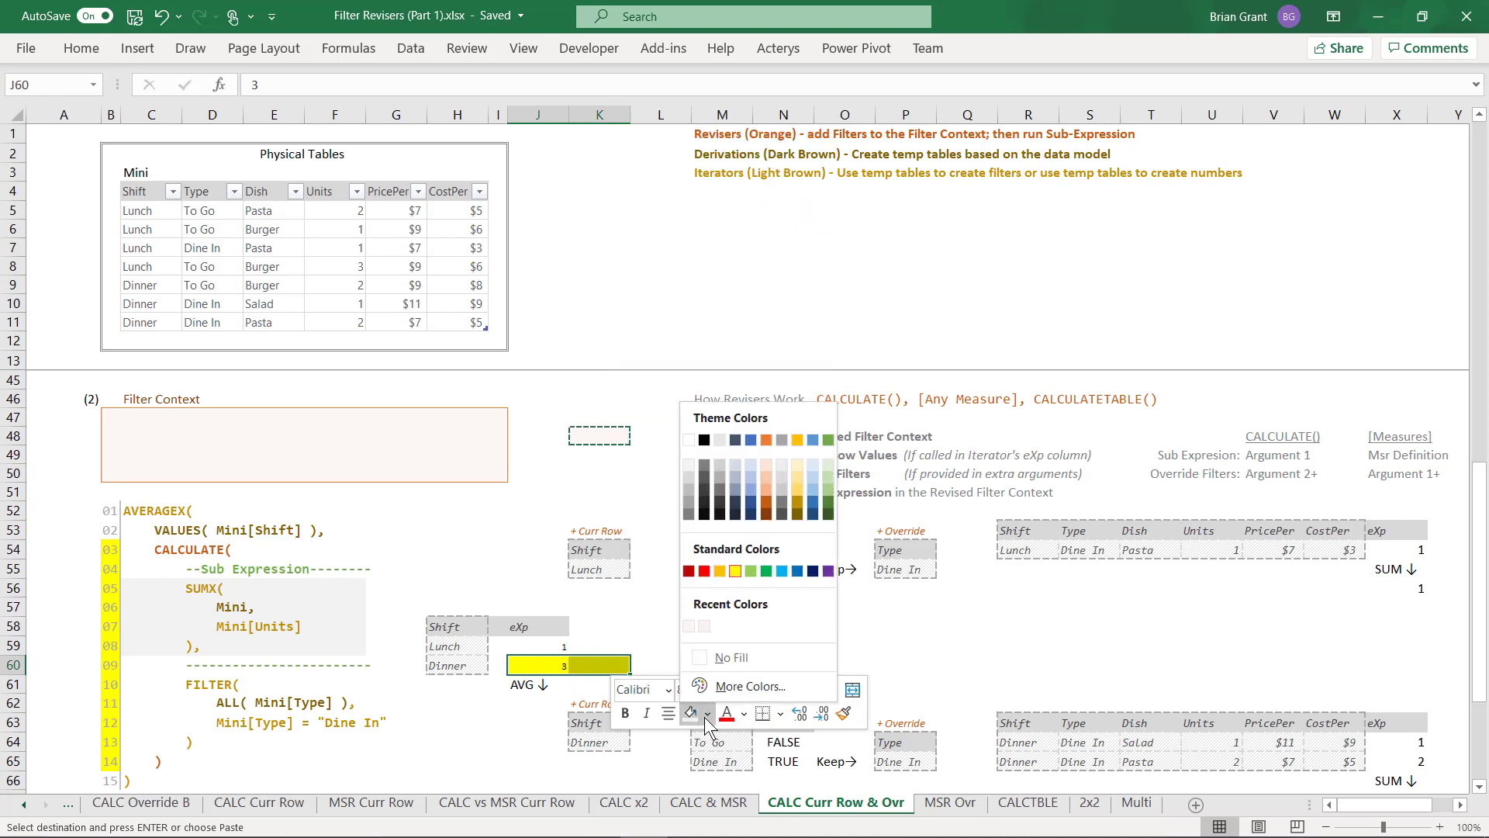
click(729, 659)
click(535, 624)
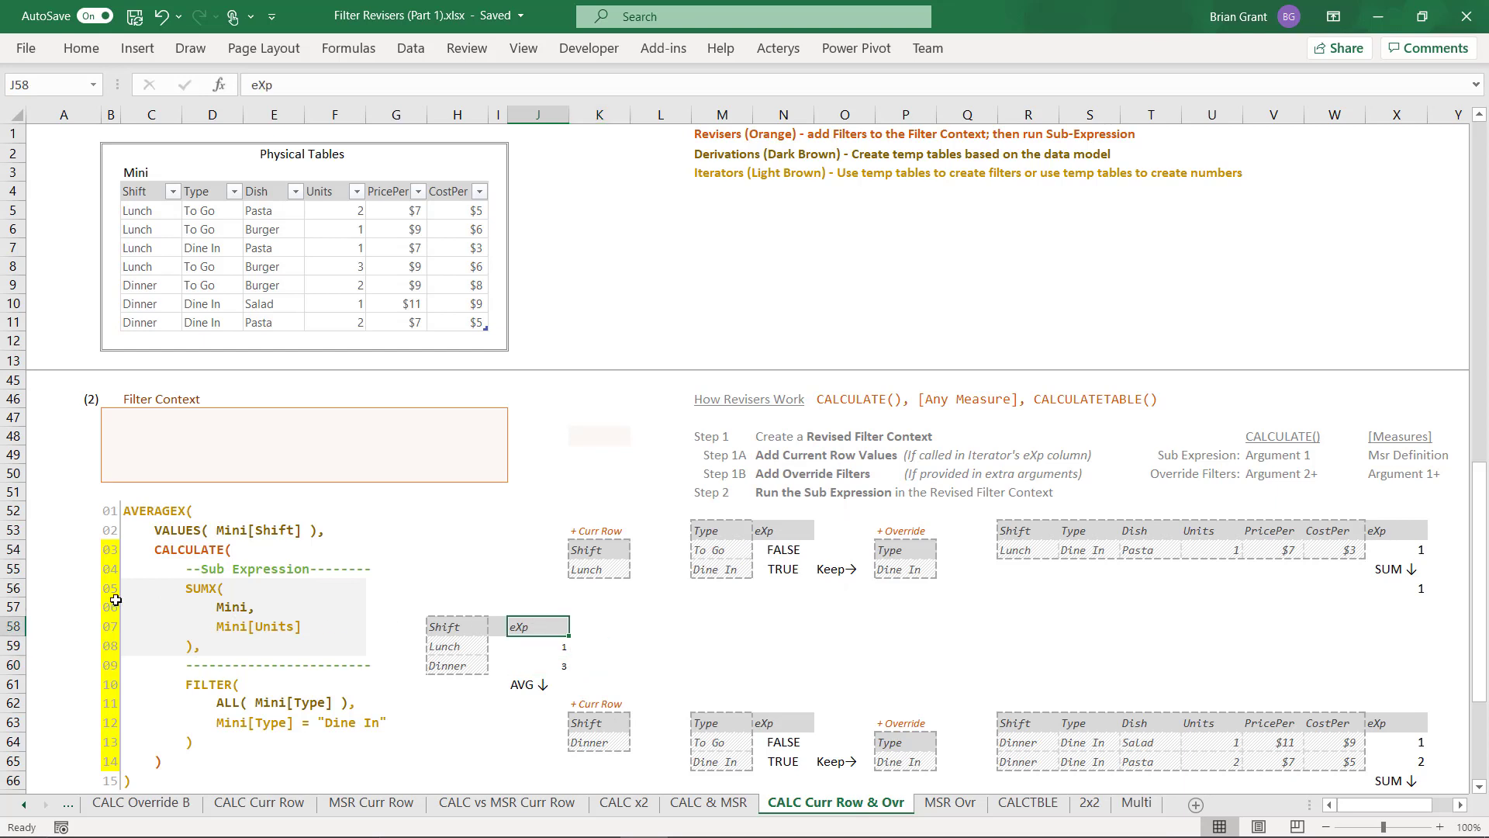
Step: Replace the yellow fill on formula line numbers 03 to 14 in B54:B65 with light grey
drag(107, 551, 117, 762)
right_click(117, 762)
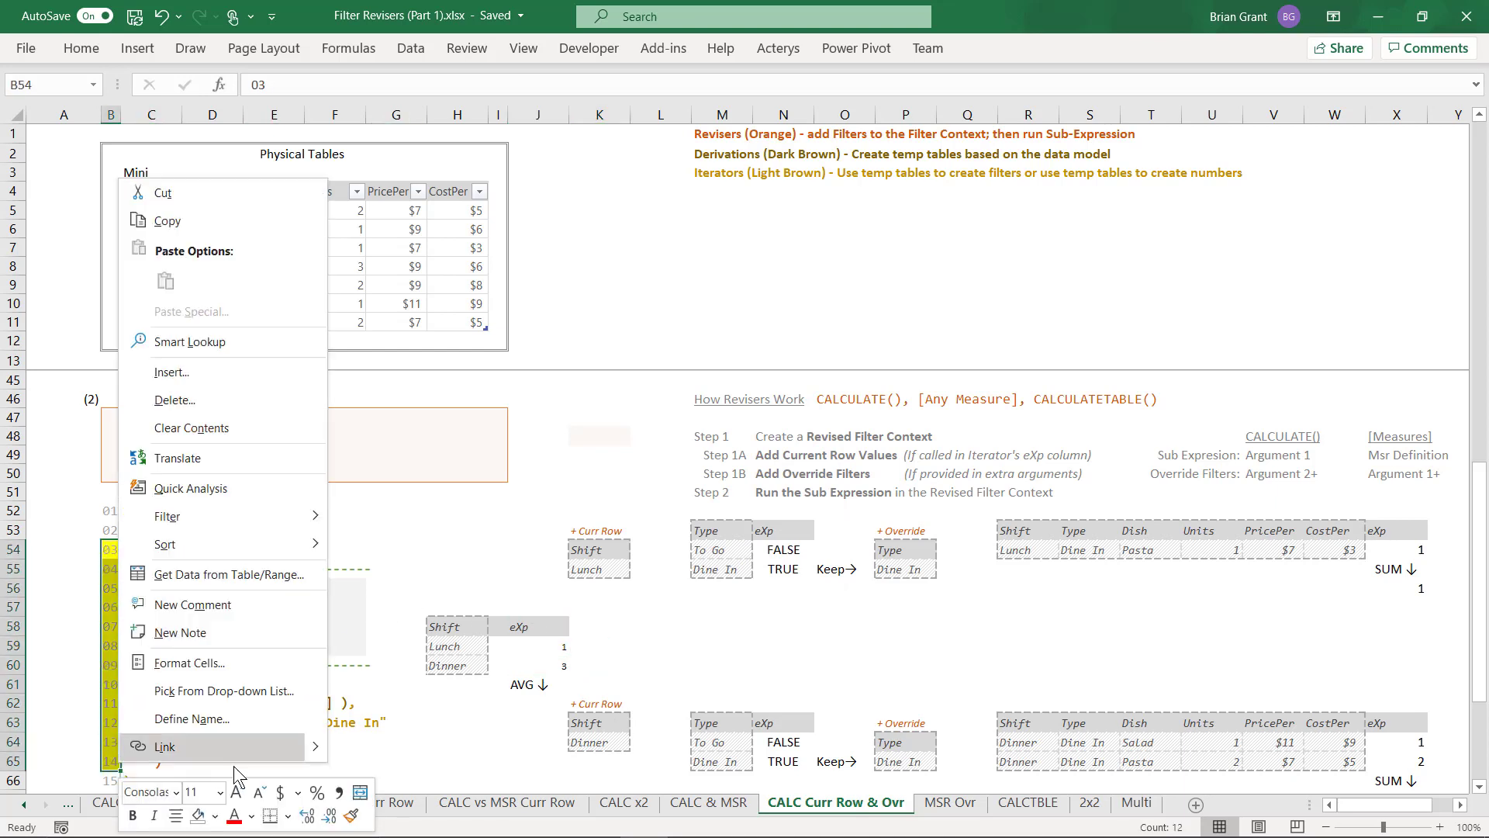
click(216, 818)
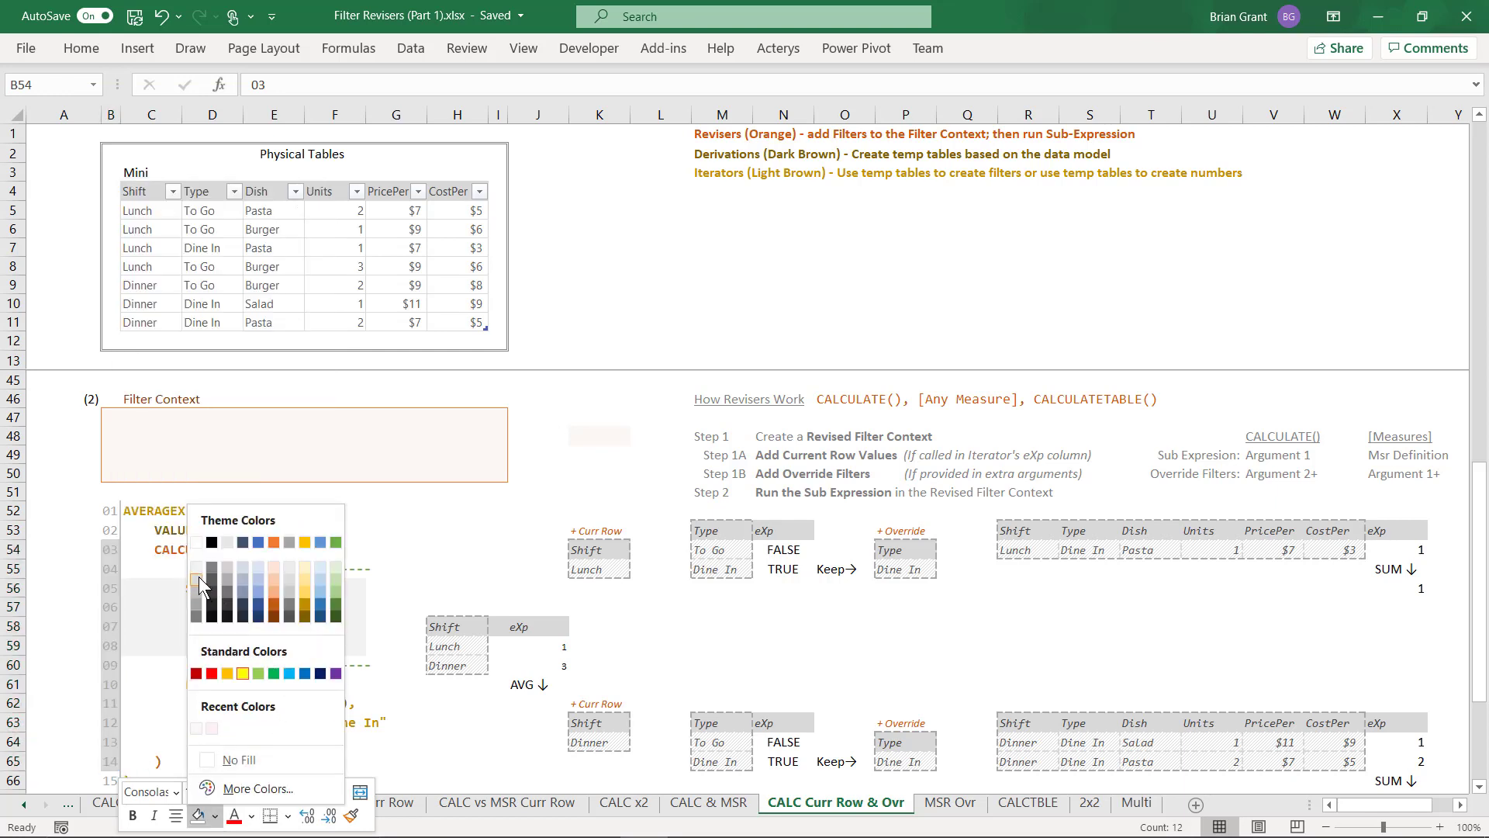
click(198, 575)
click(537, 588)
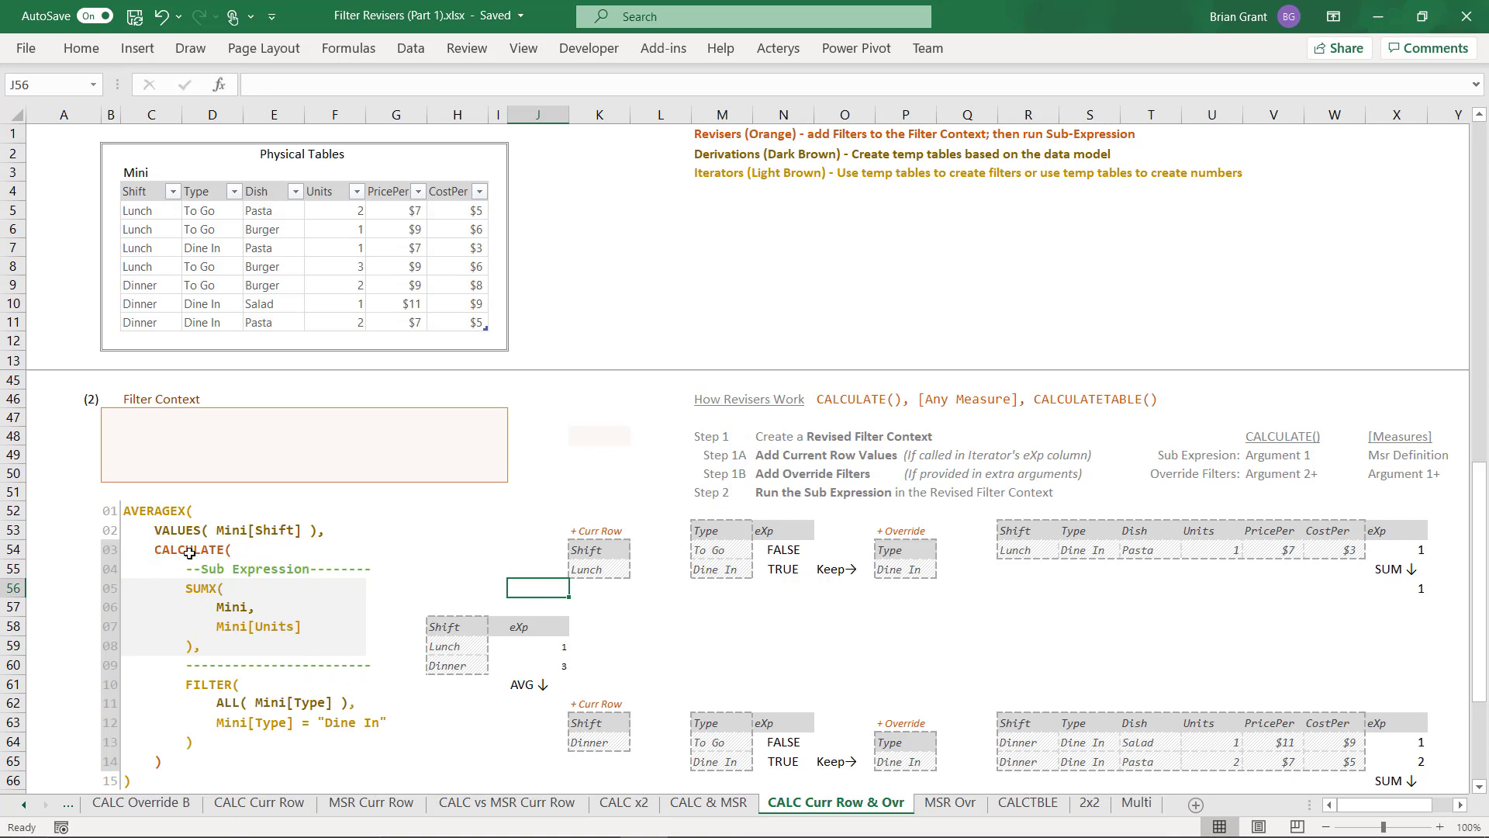
Step: Calculate the average of the Lunch and Dinner eXp values in J62 with =AVERAGE(J59:J60)
drag(137, 549, 371, 763)
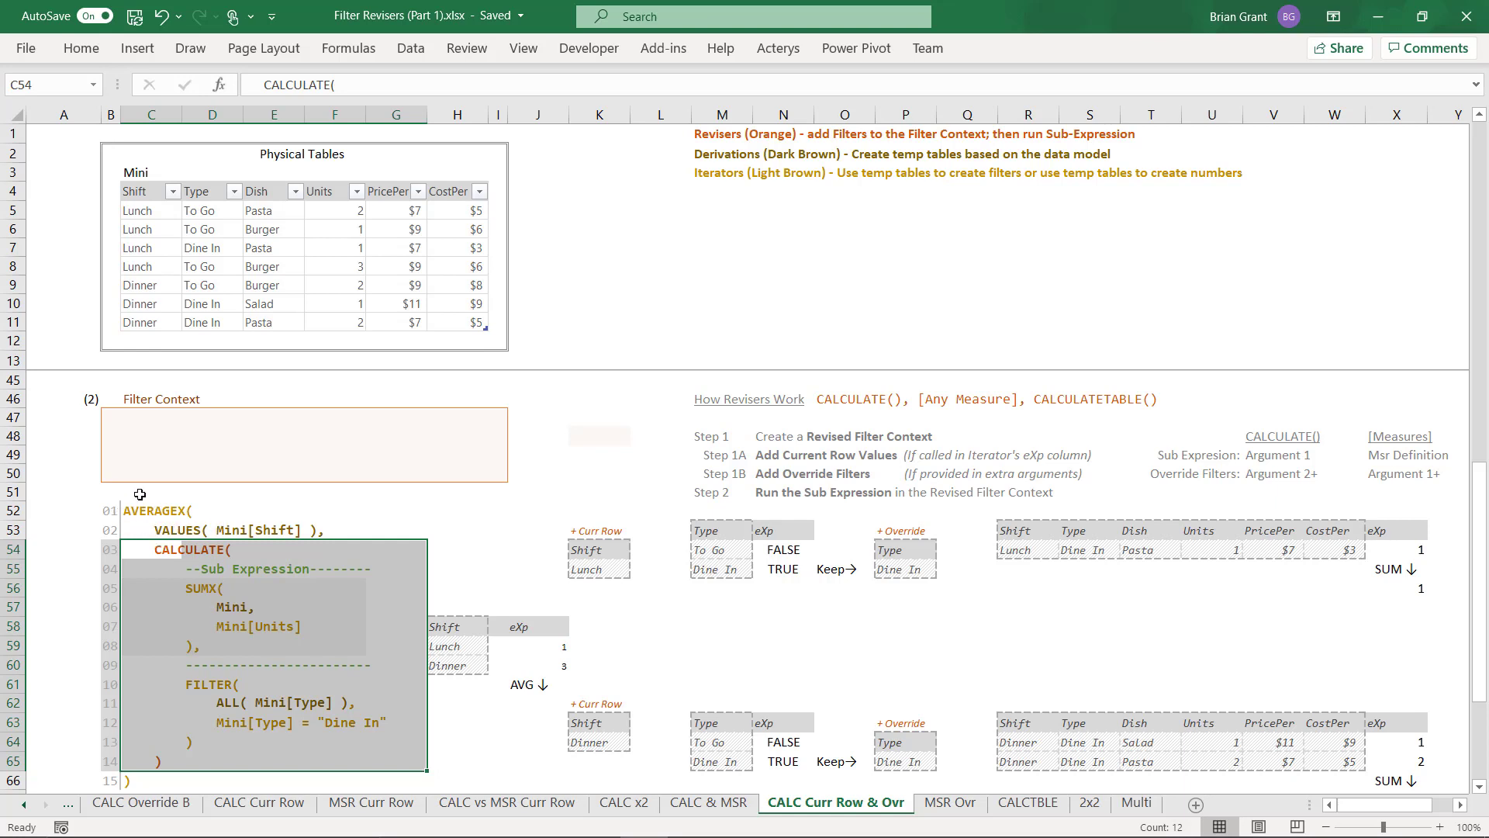
click(535, 703)
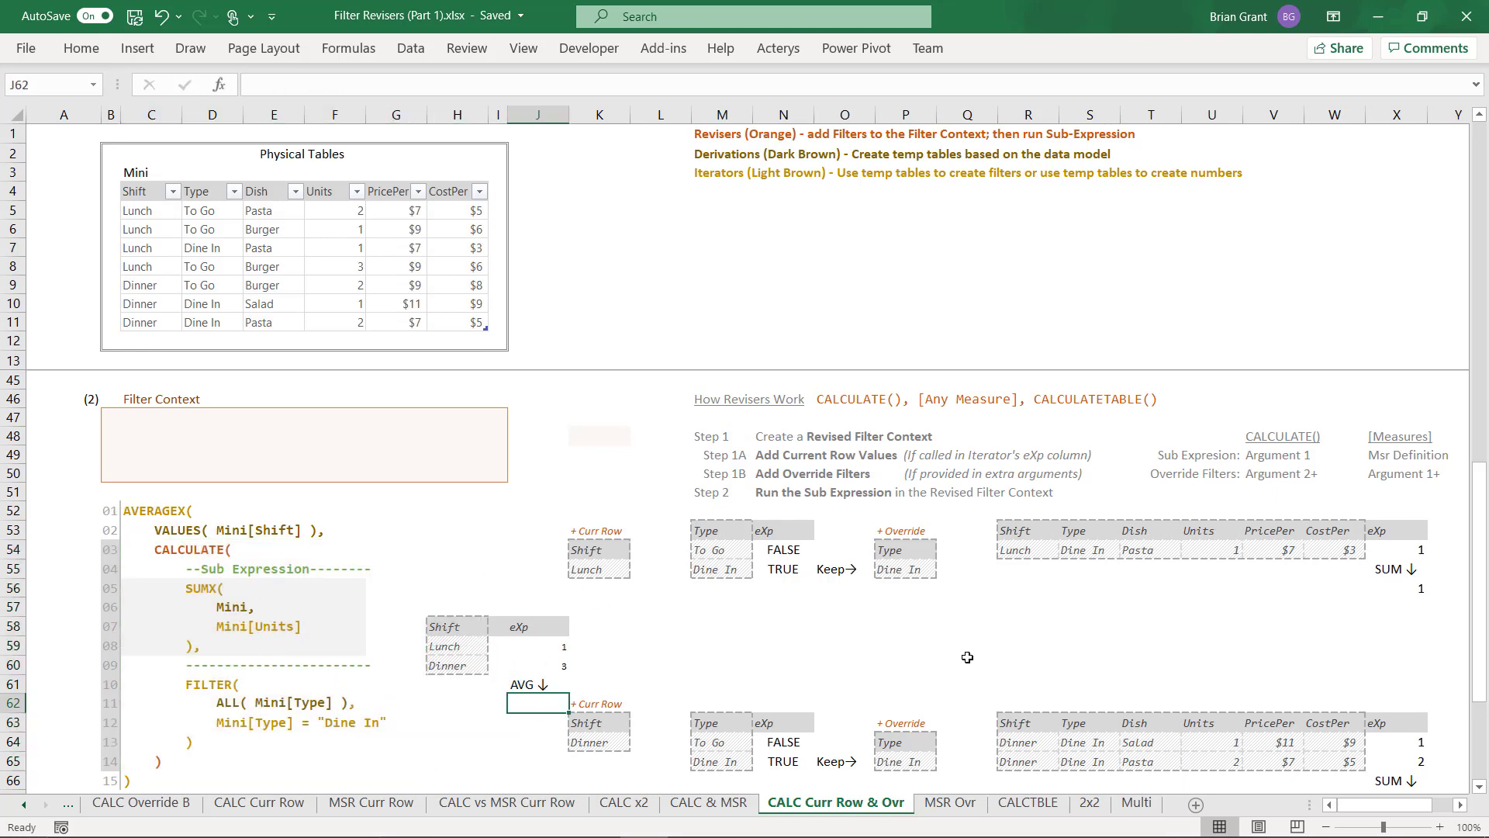
text(=aver)
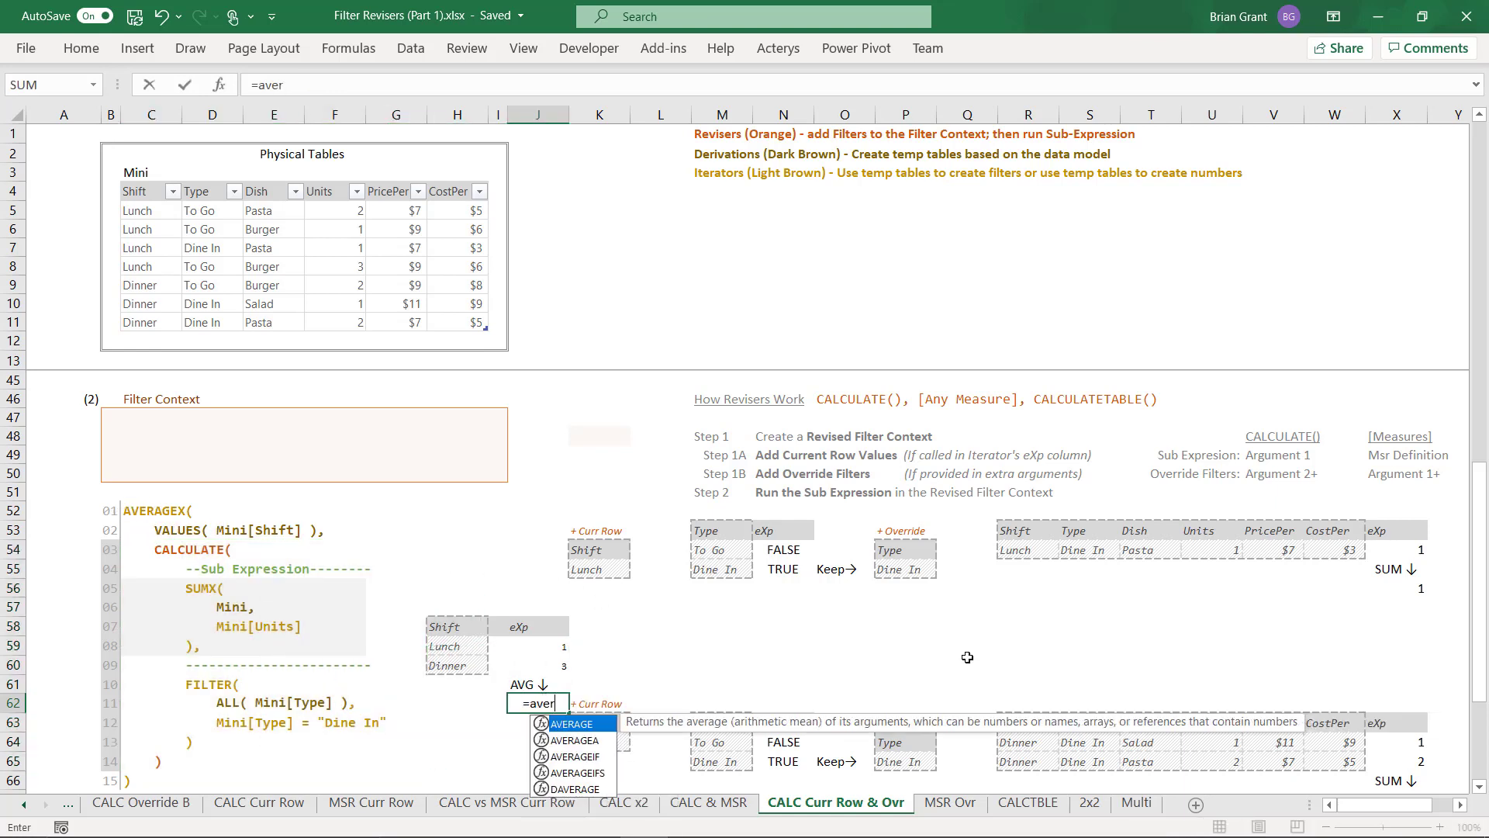
double_click(594, 724)
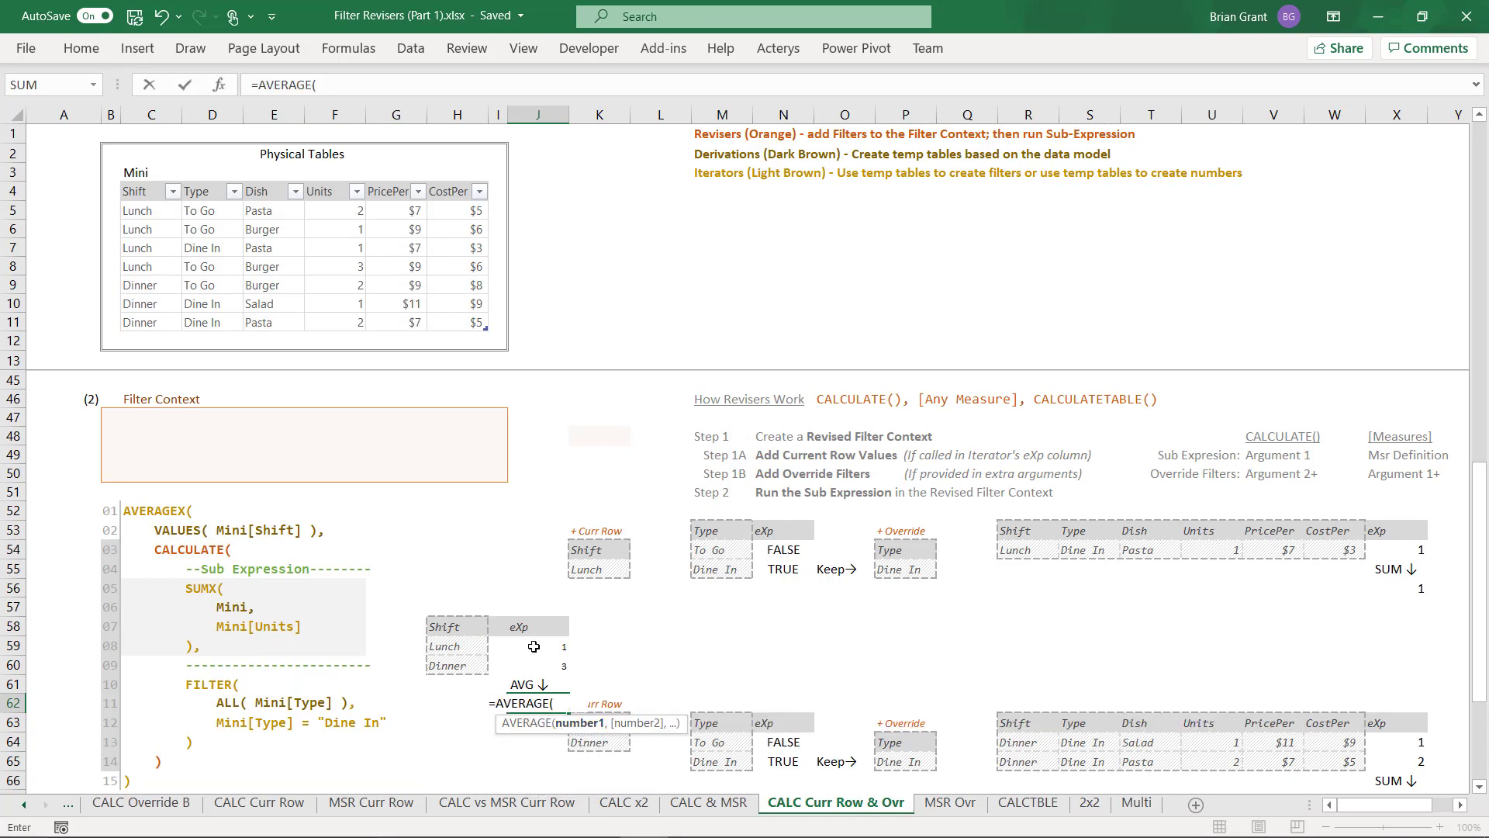
drag(535, 646, 534, 665)
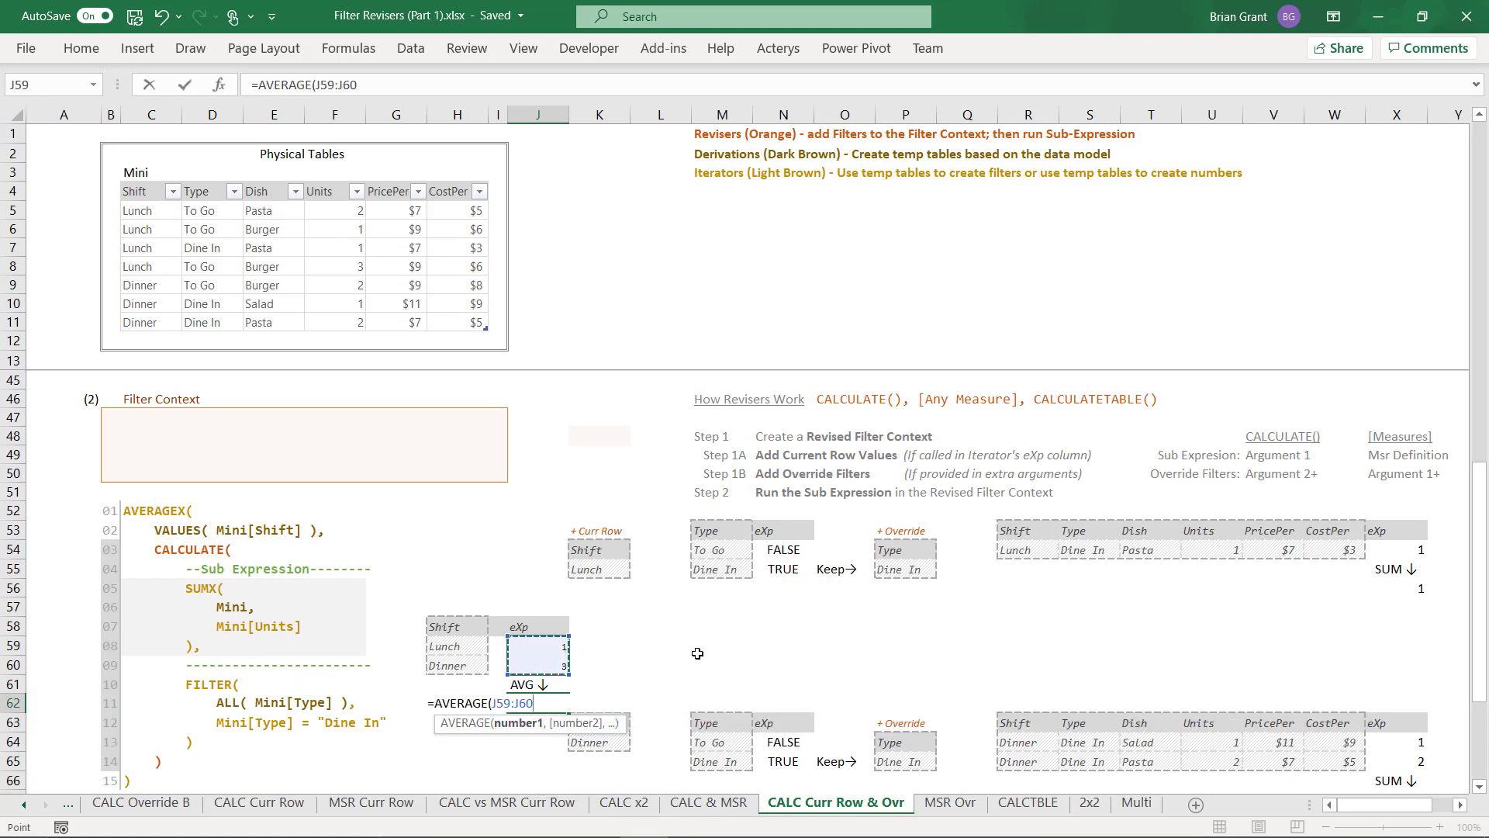
text())
key(Return)
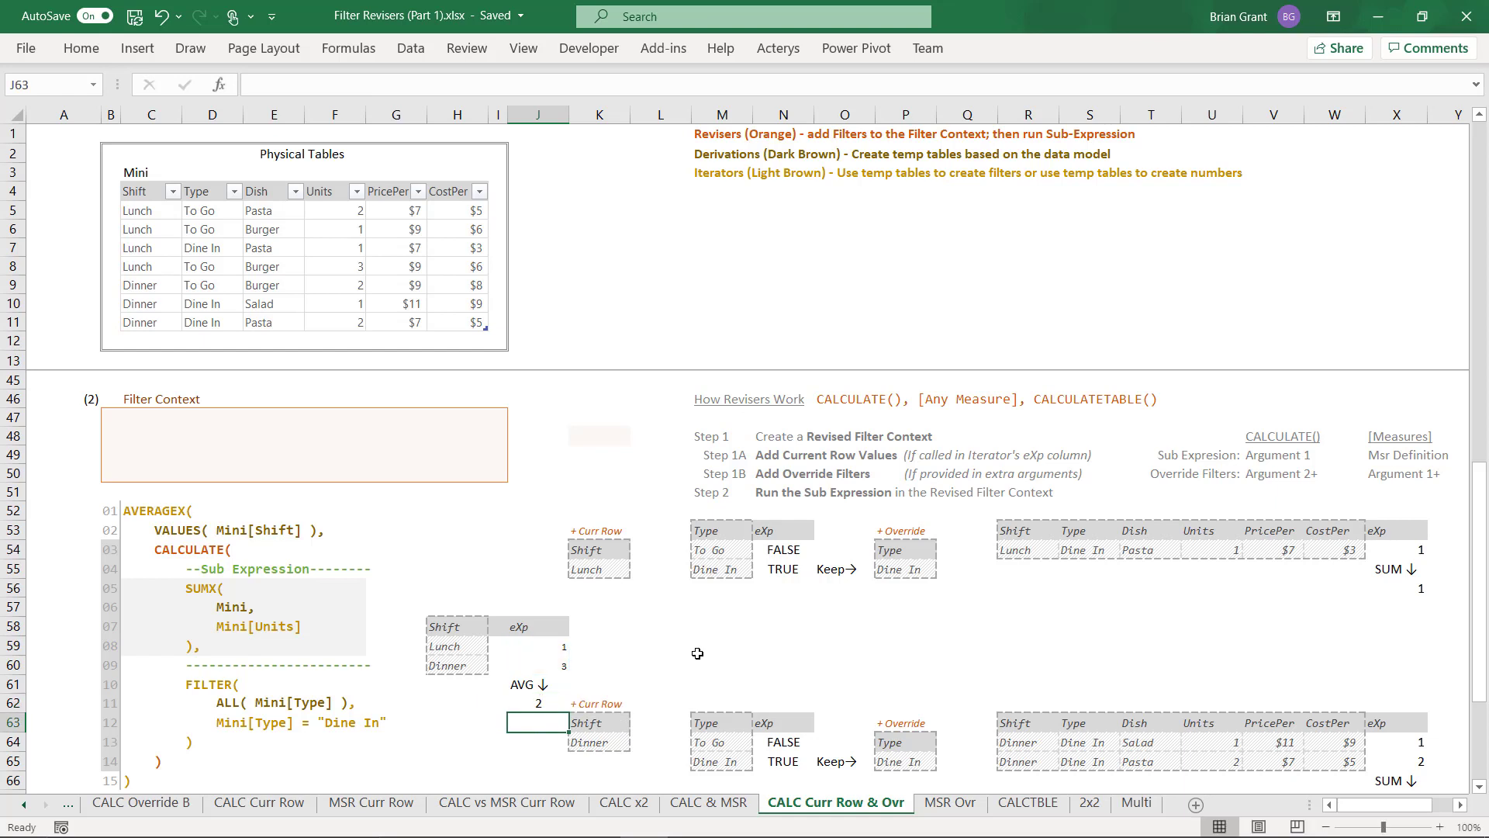
Step: Enter 2 as the final AVERAGEX result in C68 below the formula
scroll(698, 615, down, 1)
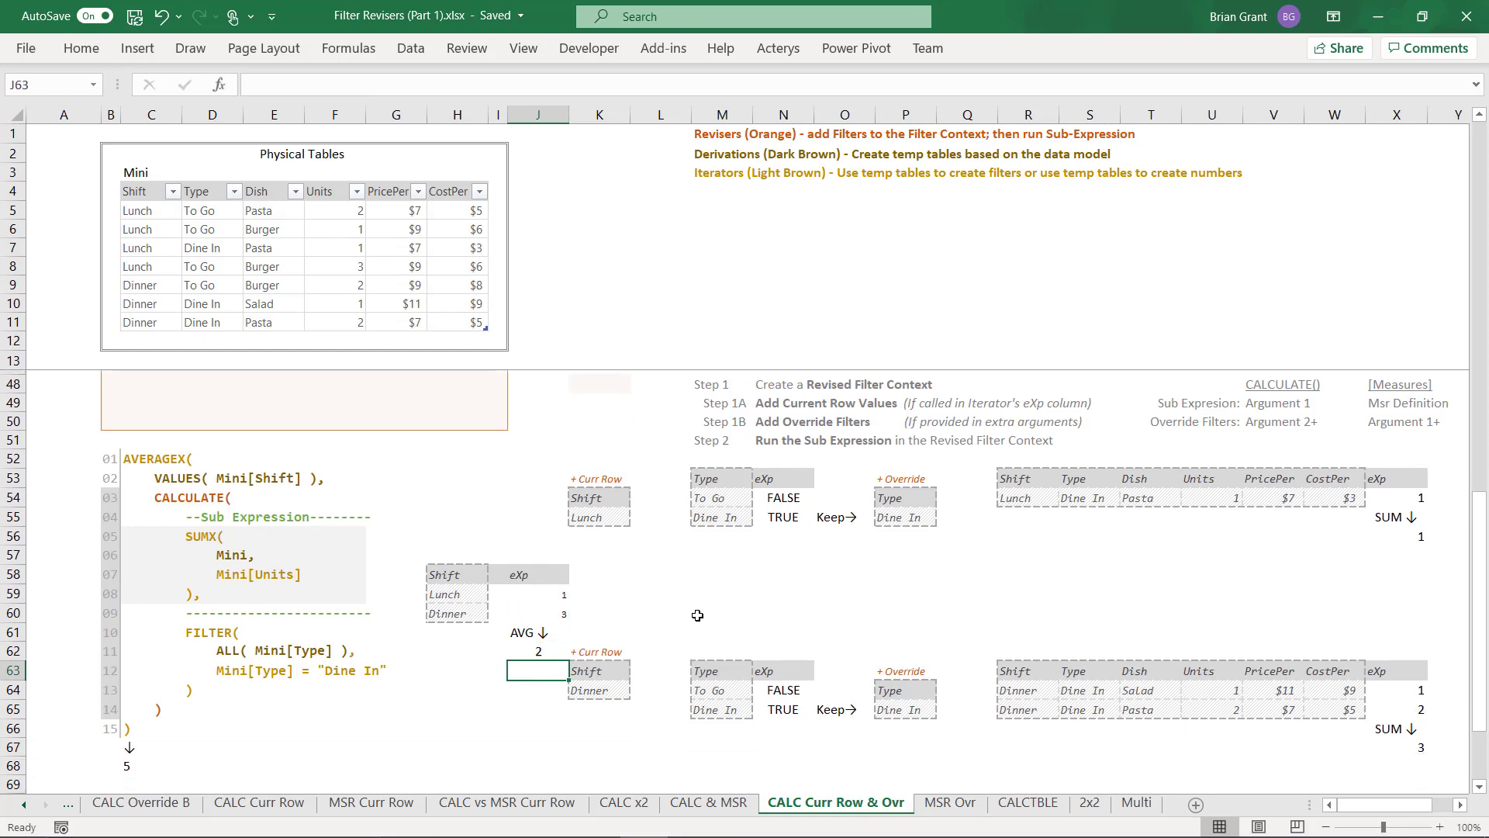
click(137, 760)
text(2)
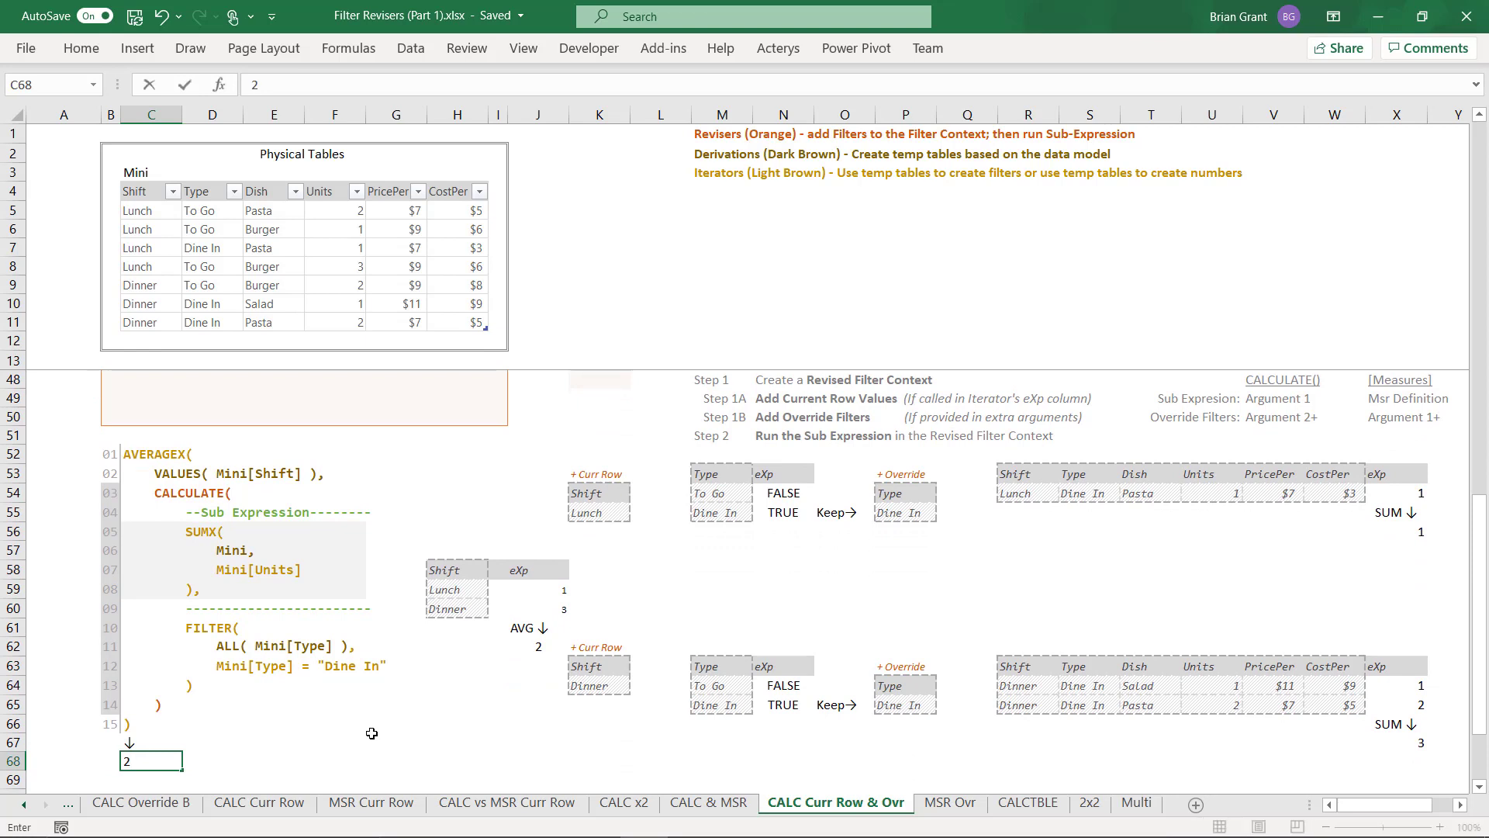
key(Return)
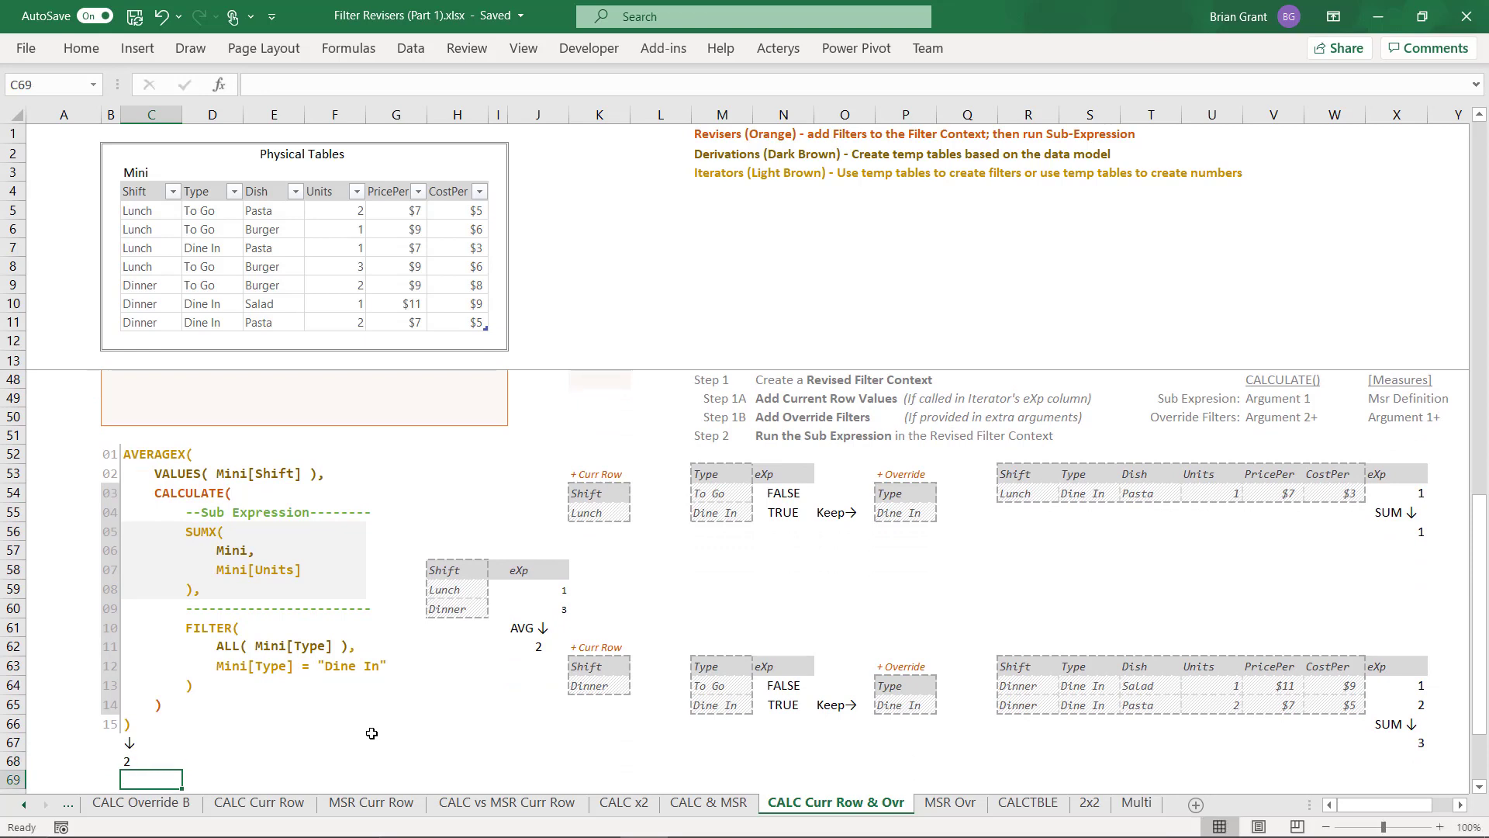
Step: Go back up through the AVERAGEX formula to the Filter Context heading in C46
key(Up)
key(Up)
key(Up)
key(Up)
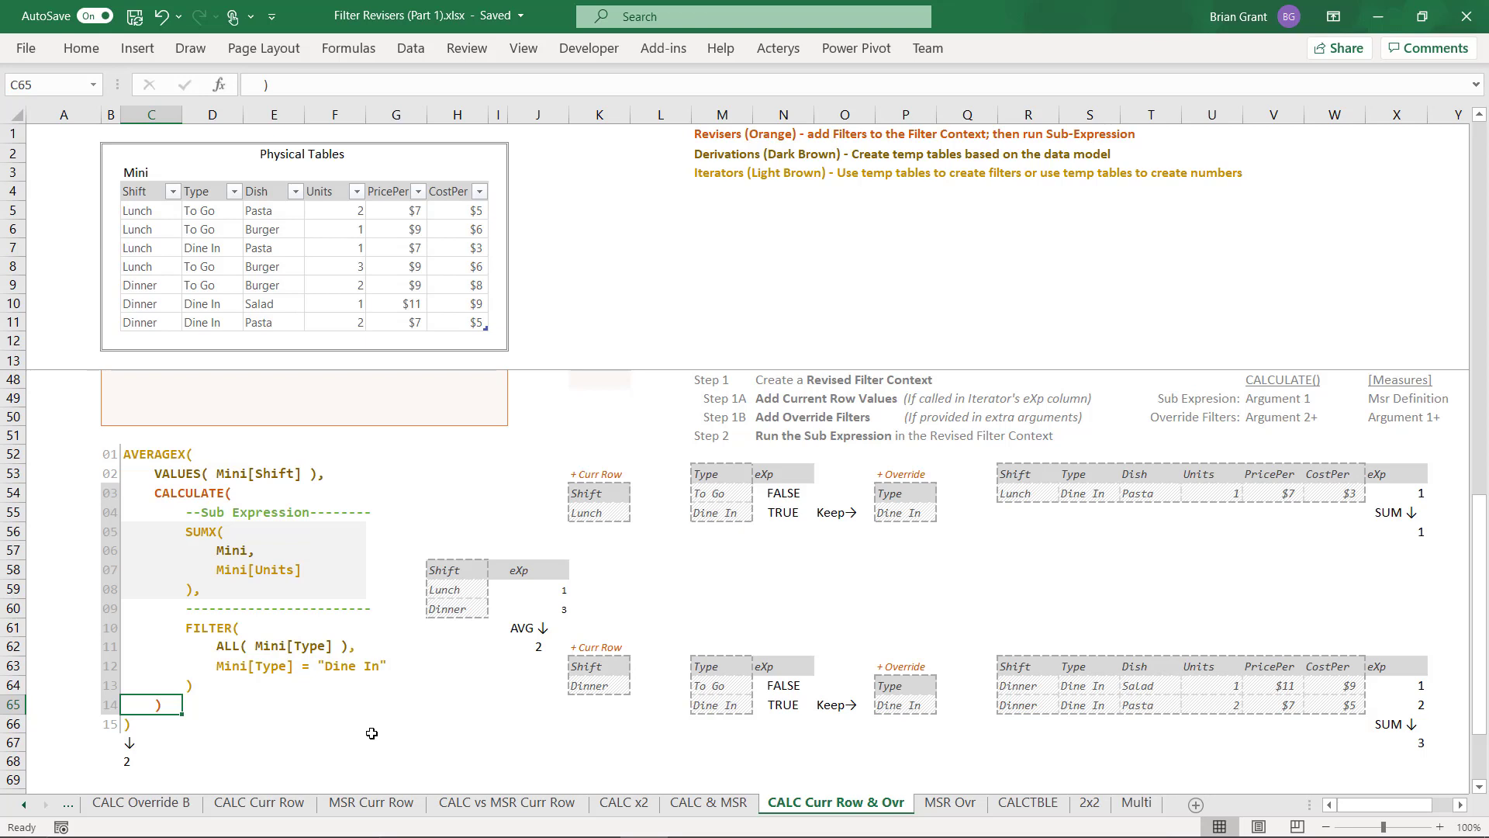
key(Up)
key(Up)
key(Up)
key(Up)
key(Up)
key(Up)
key(Up)
key(Up)
key(Up)
key(Up)
key(Up)
key(Up)
key(Up)
key(Up)
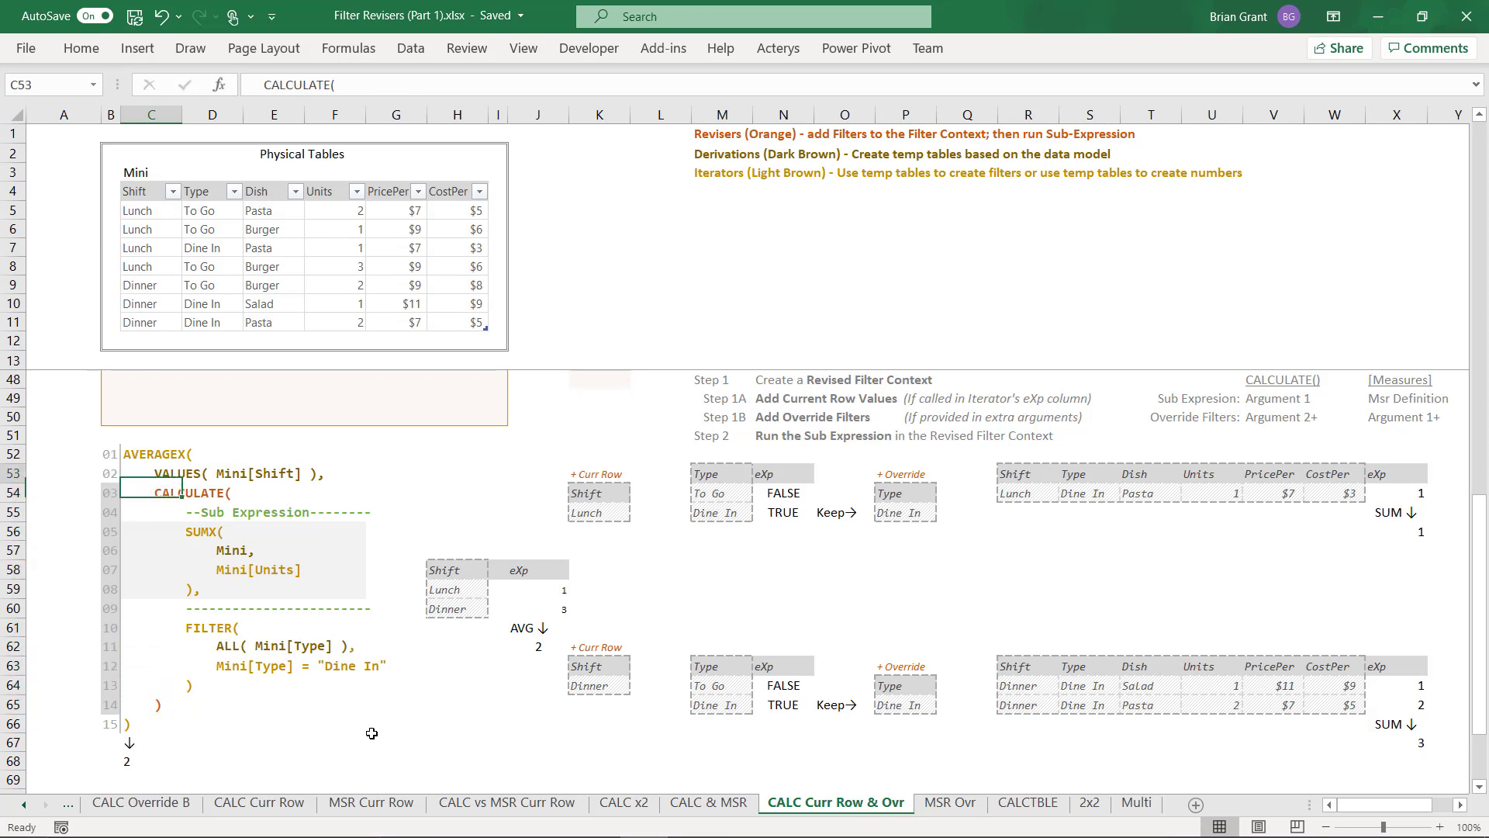
key(Up)
key(Up)
key(Up)
key(Up)
key(Up)
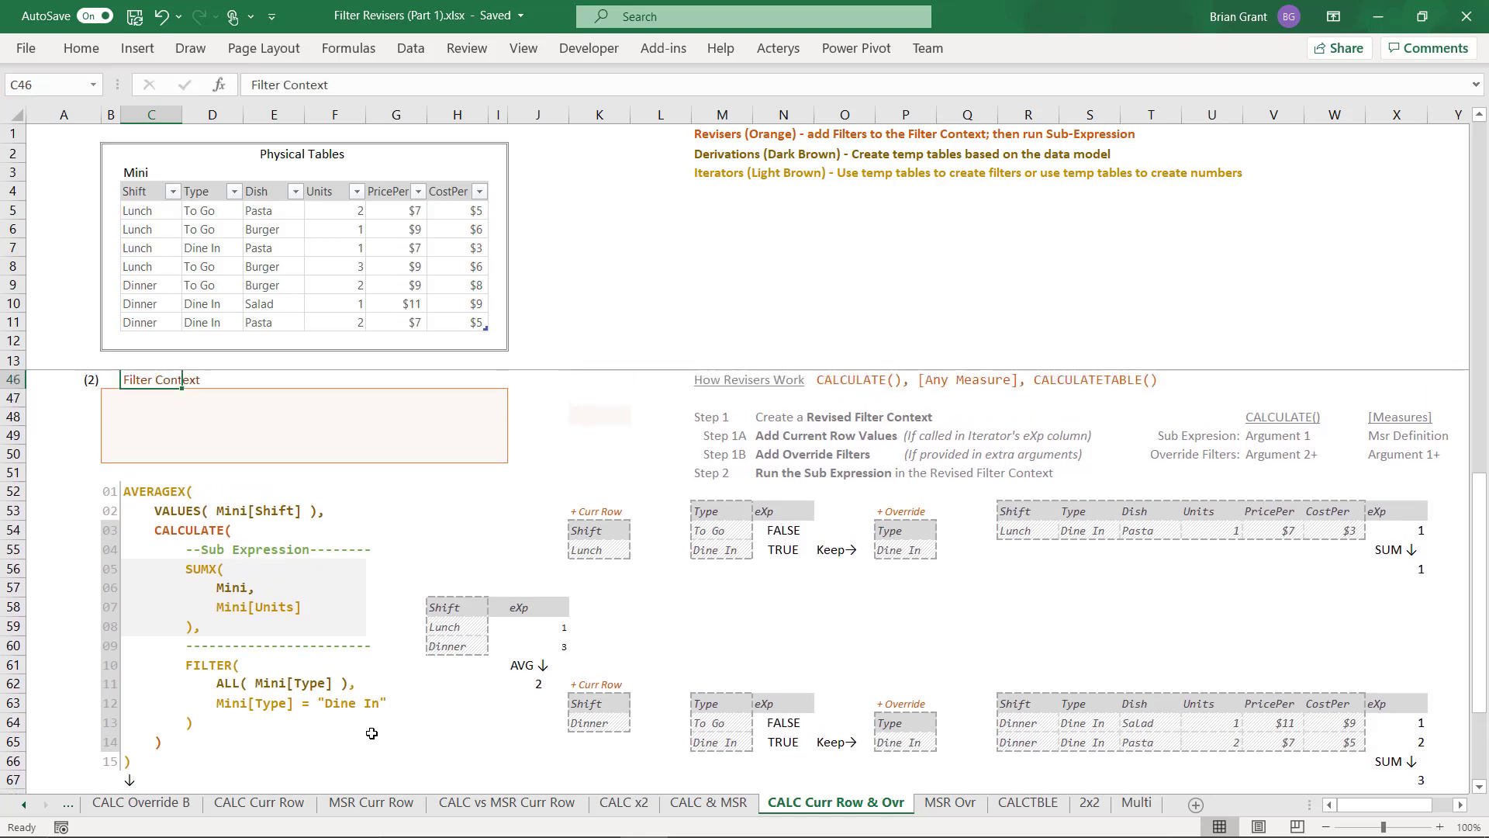